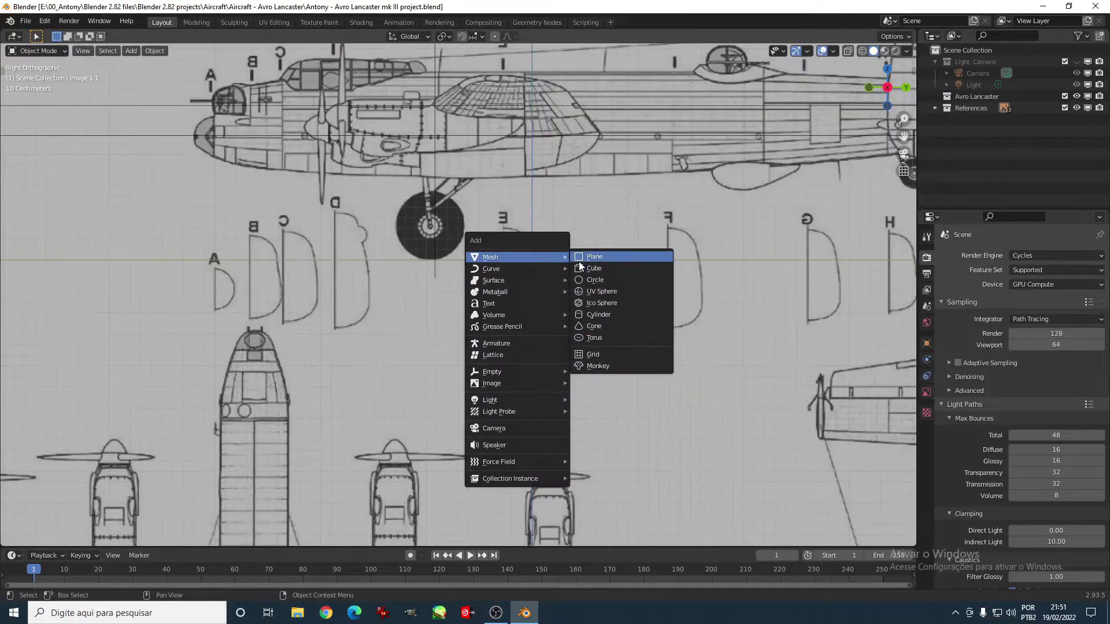
Step: Rotate the plane 90° on X, delete half its vertices, and add a Y Mirror modifier with clipping
type("rx9")
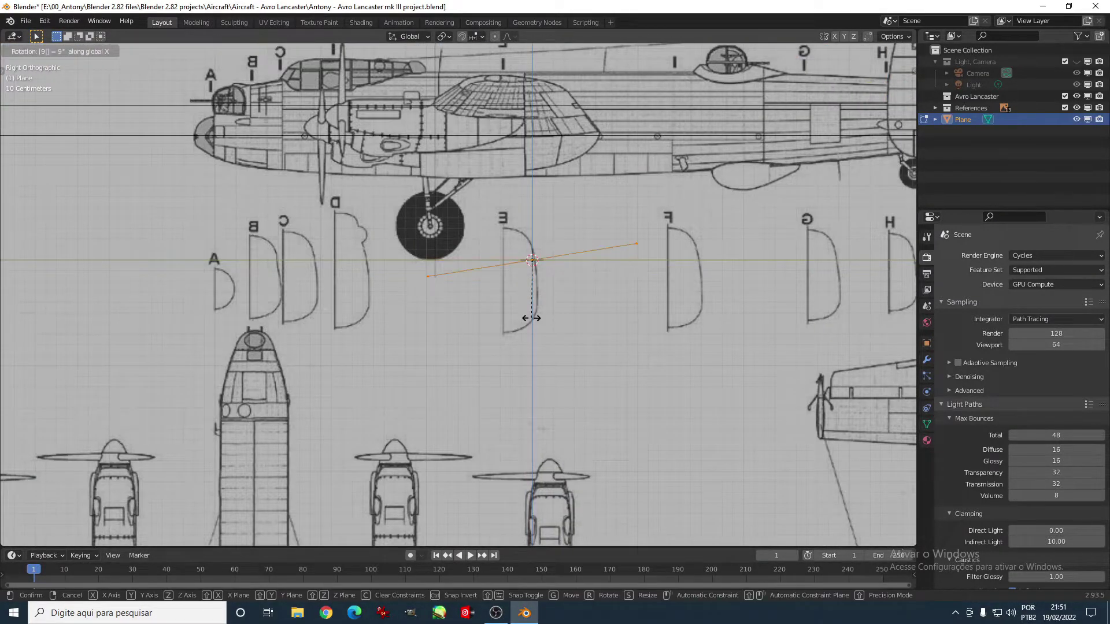
left_click(558, 262)
right_click(441, 353)
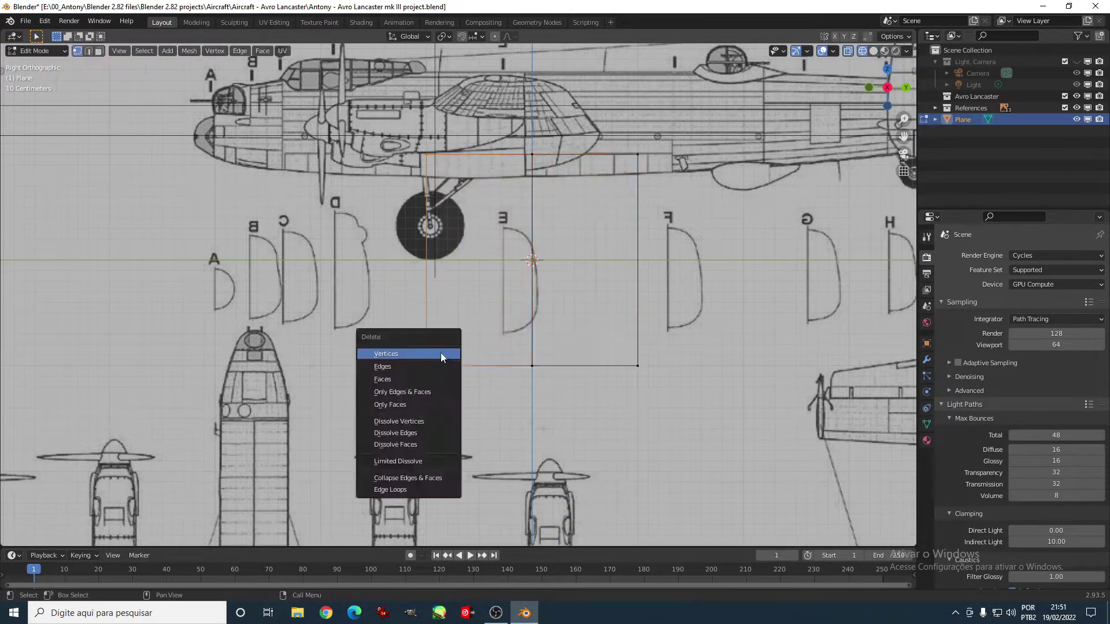
left_click(927, 360)
left_click(1020, 255)
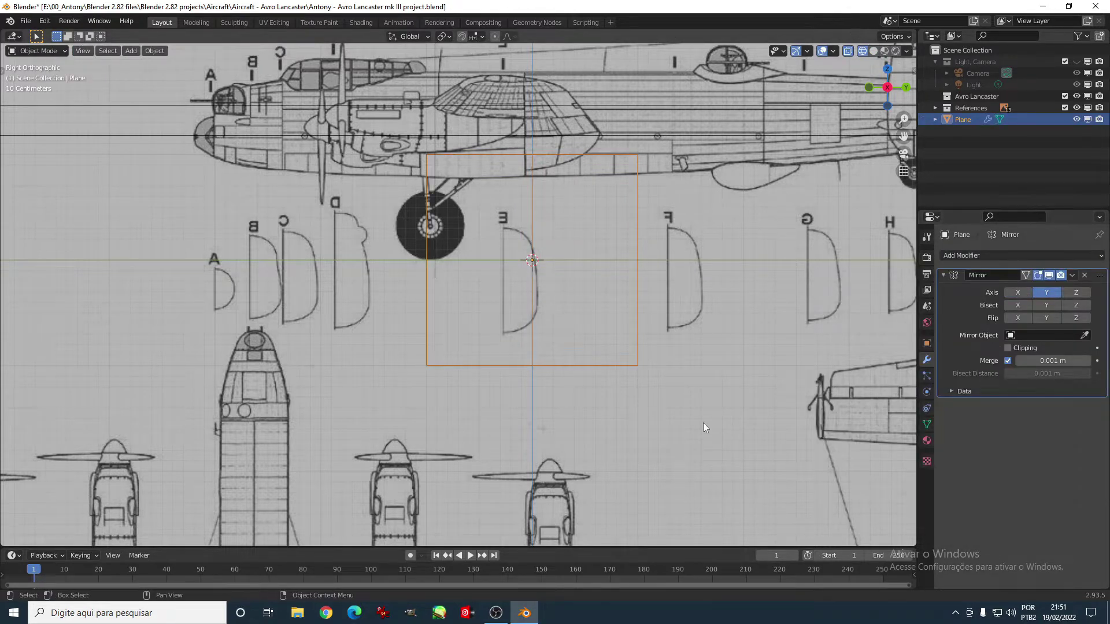
left_click(1007, 348)
Step: Place the plane over the E outline and scale it into a narrower, shorter rectangle
key("g")
left_click(706, 458)
scroll(722, 404, "up", 3)
key("g")
left_click(689, 321)
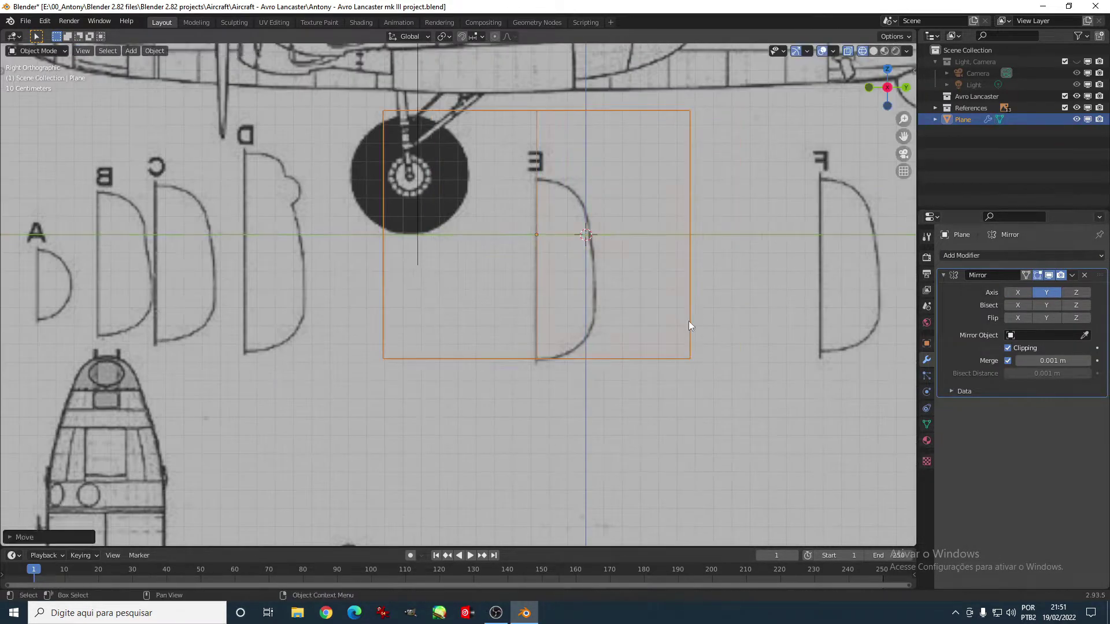
key("Tab")
key("s")
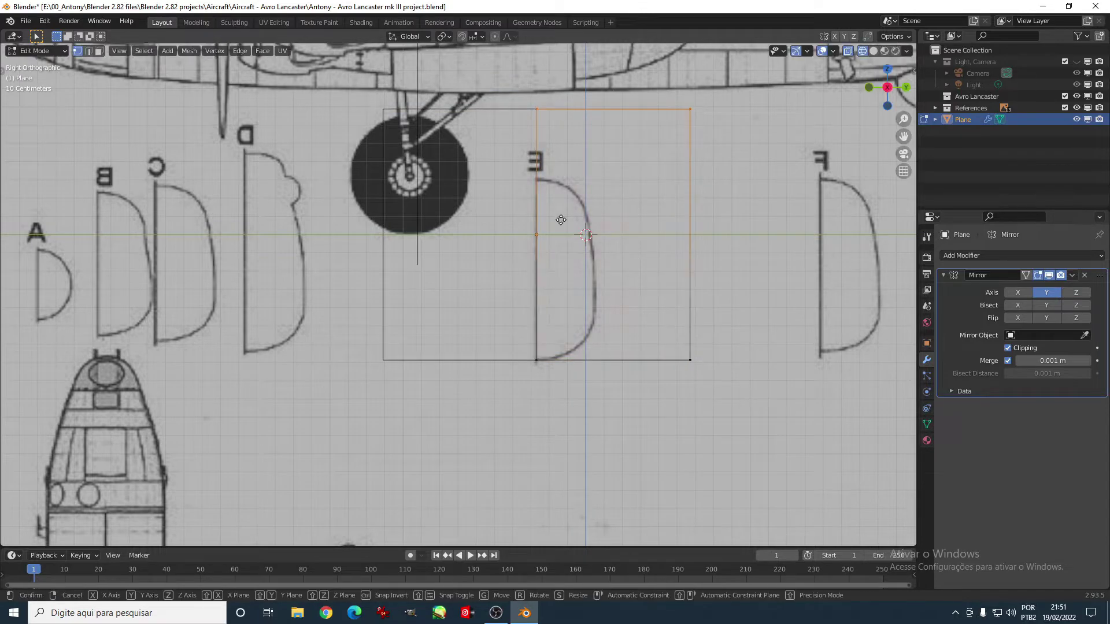
left_click(547, 404)
Step: Loop-cut the rectangle and pull its corner vertices inward to round it to outline E
key("ctrl+r")
scroll(588, 222, "up", 2)
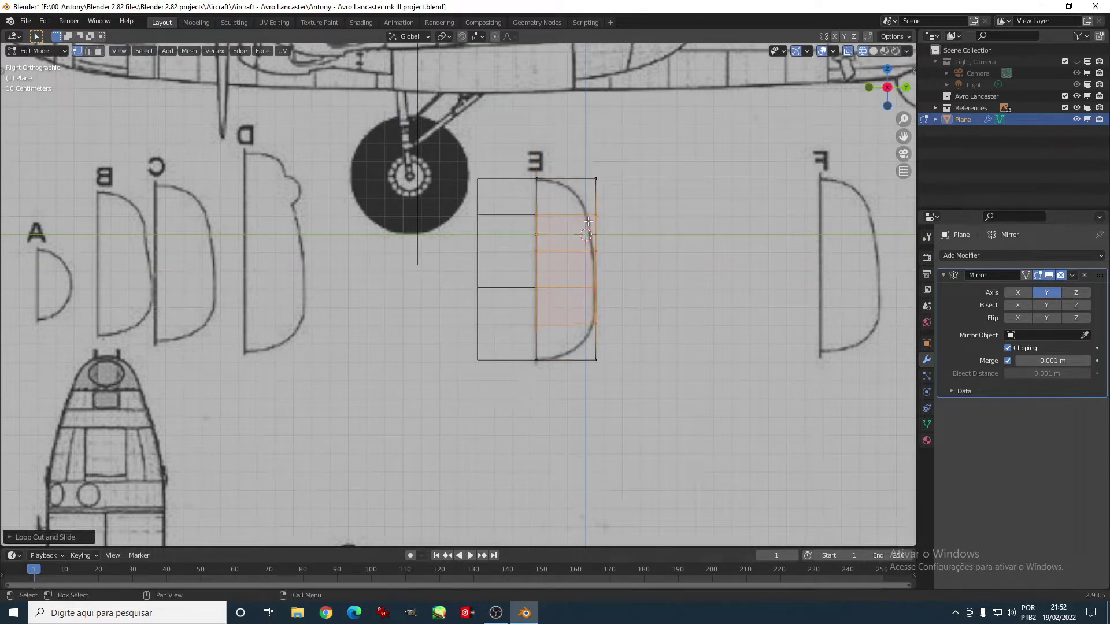
key("Escape")
key("g")
key("y")
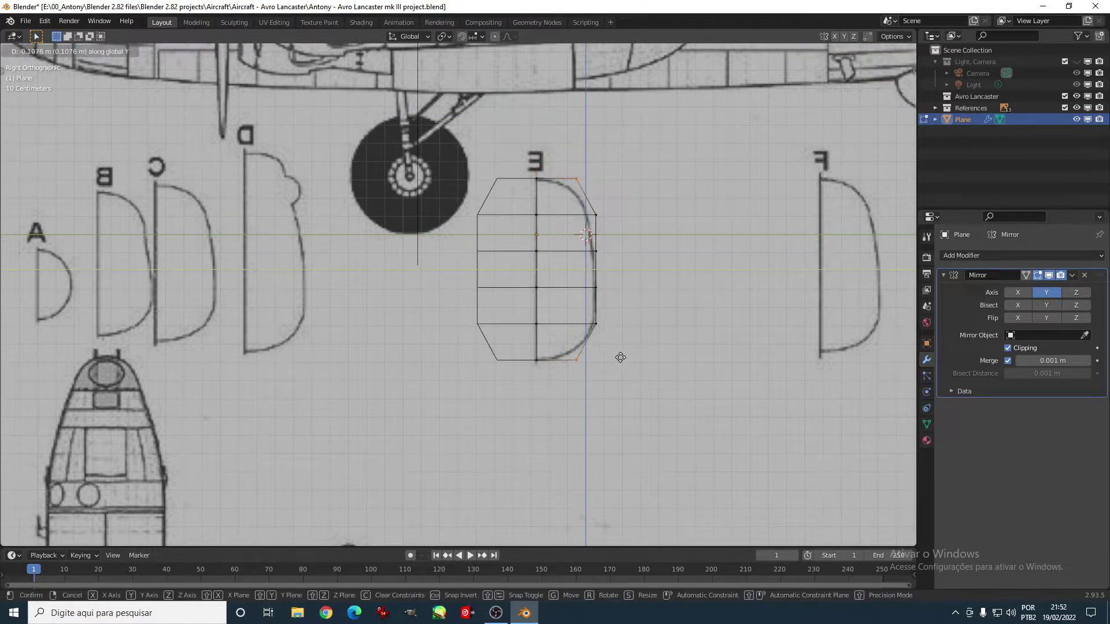
key("Escape")
key("c")
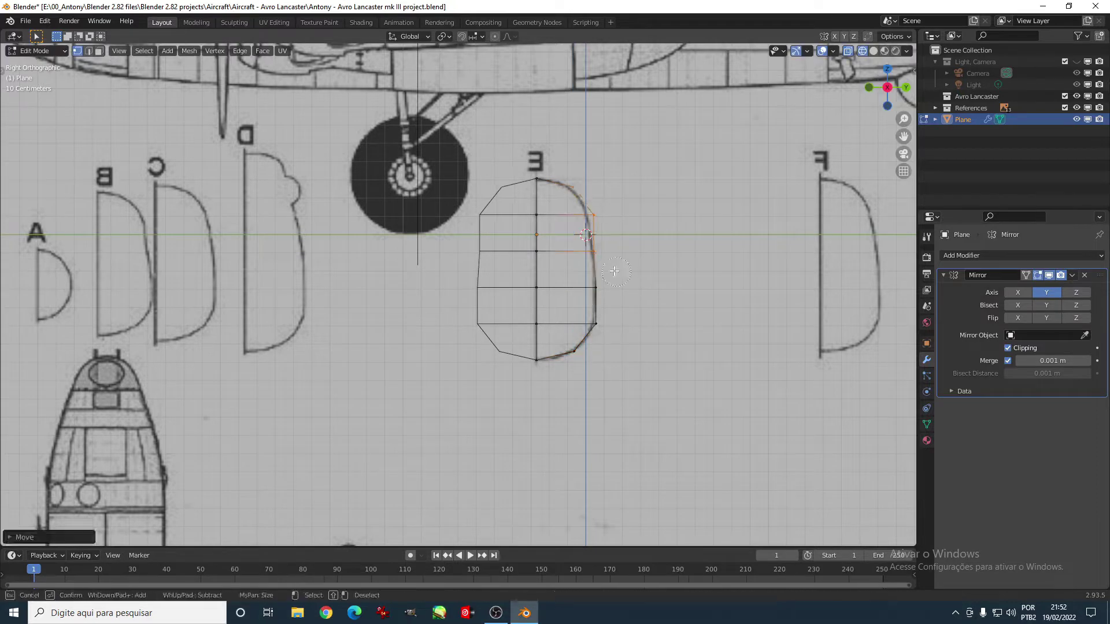
key("Escape")
Step: Add a Subdivision Surface modifier to smooth the E outline
key("Tab")
left_click(969, 256)
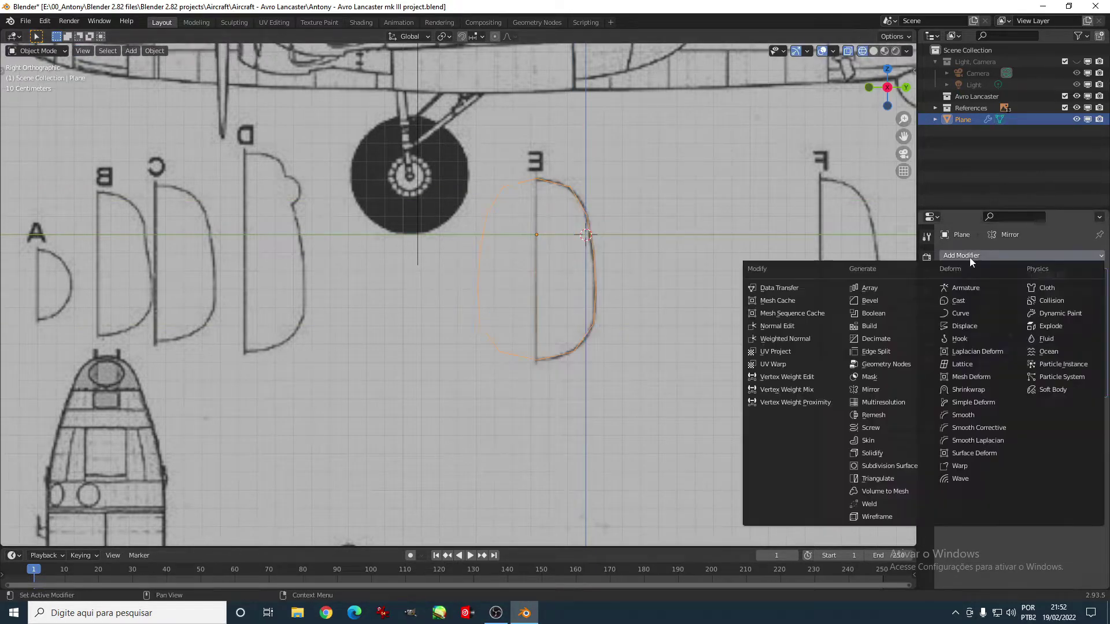
left_click(890, 466)
left_click(967, 289)
scroll(694, 149, "up", 1)
Step: Nudge a lower vertex of the section to follow the E outline
key("Tab")
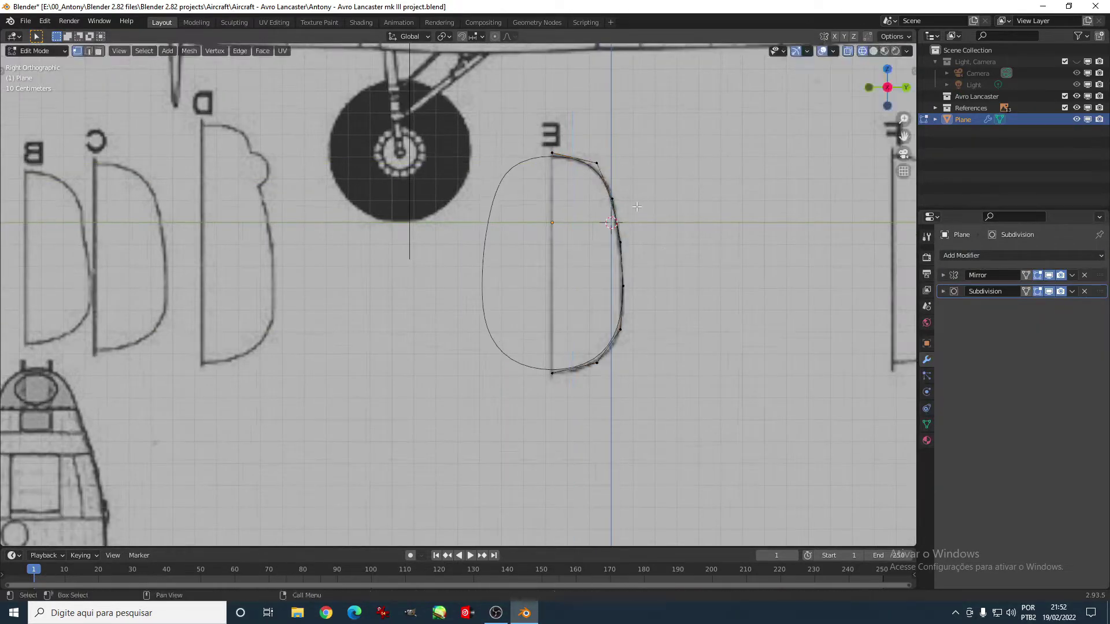
left_click_drag(621, 329, 622, 340)
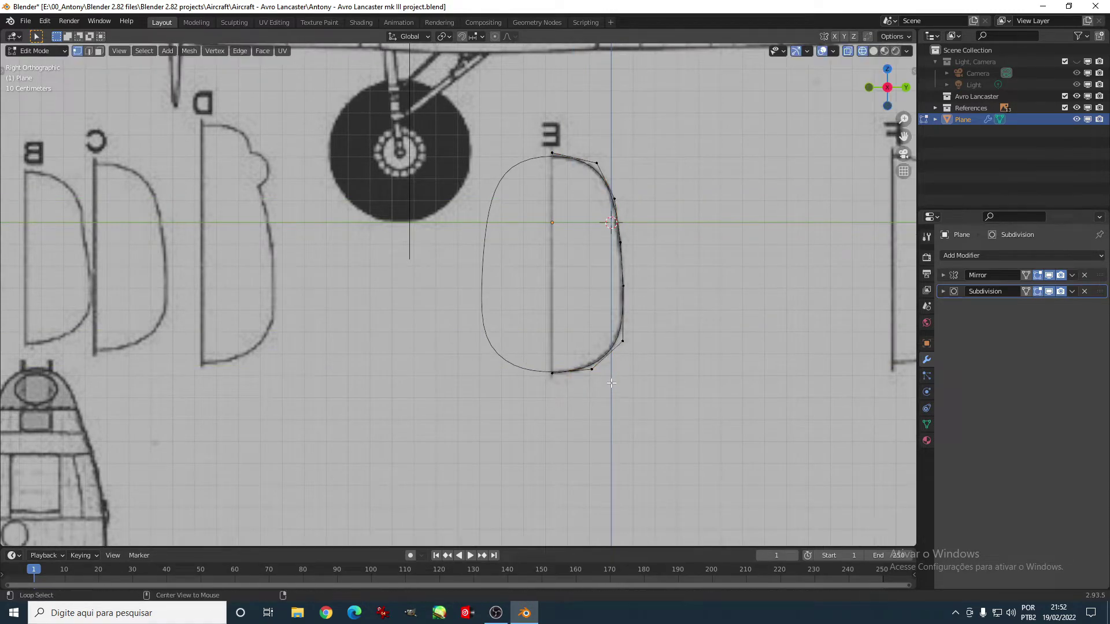
scroll(609, 283, "down", 3)
key("Tab")
scroll(539, 235, "down", 2)
Step: Rotate the section 90° around Z and view it from the front
type("rz90")
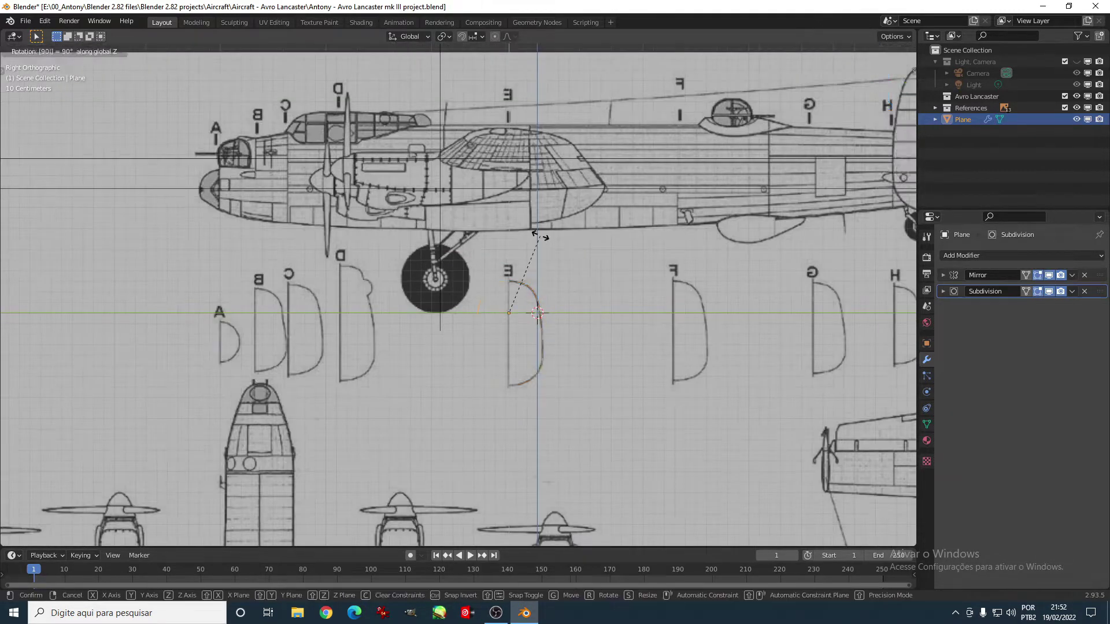
key("KP_1")
key("Return")
left_click(927, 343)
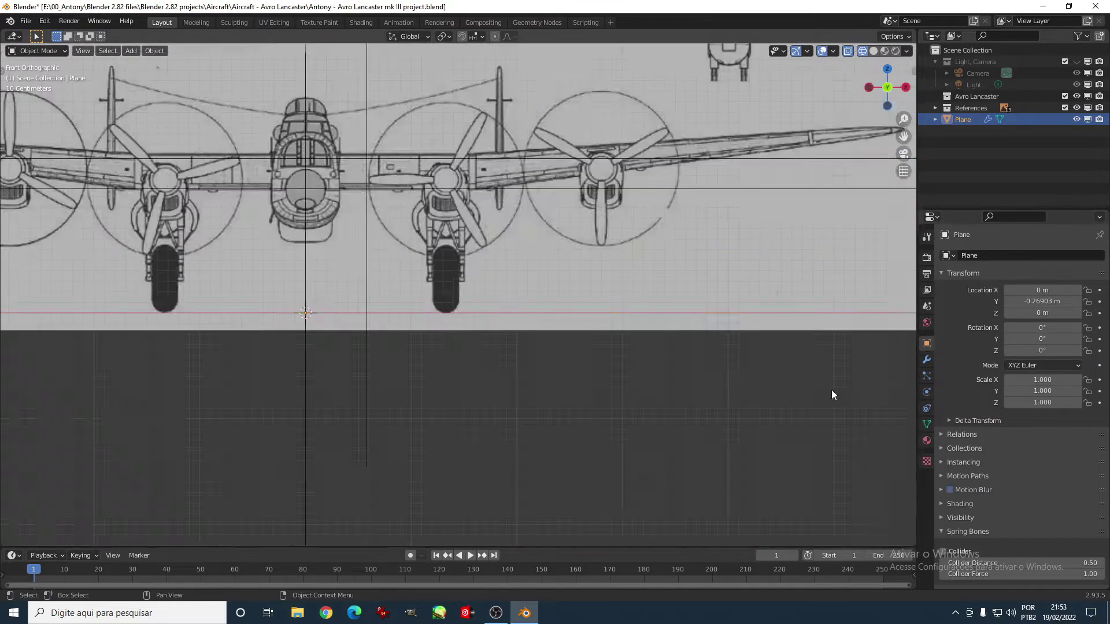
Step: Rotate the E section 270° around Z and raise it along Z inside the fuselage
type("rz270")
key("Return")
key("KP_3")
key("g")
key("z")
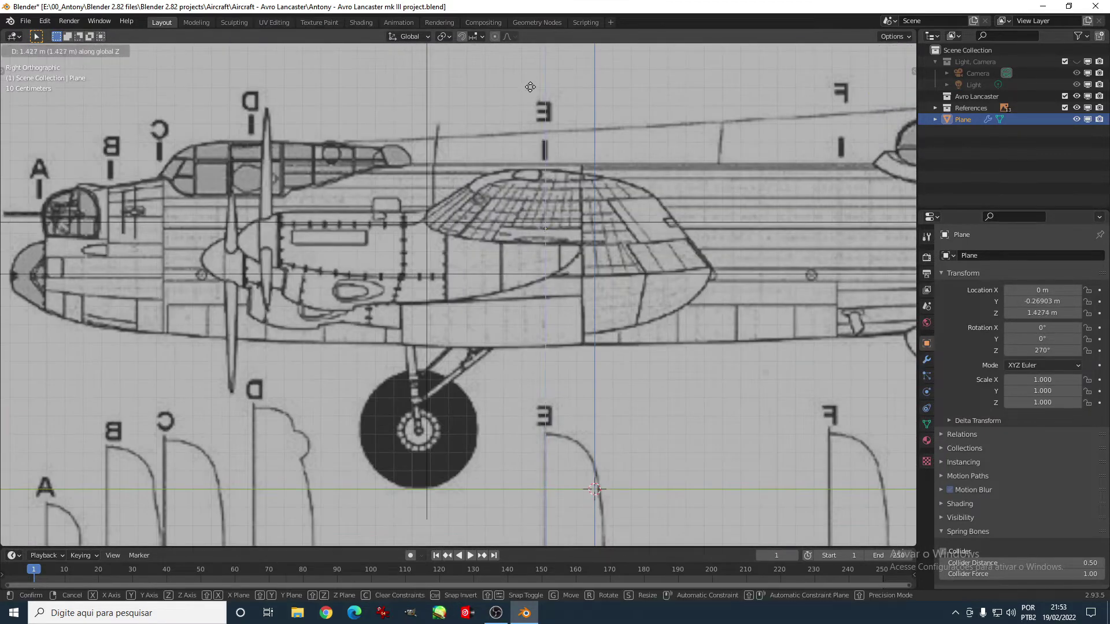
left_click(530, 87)
Step: Duplicate the E section and reset the copy's Z location and rotation to zero
key("shift+d")
right_click(643, 310)
scroll(647, 283, "down", 2)
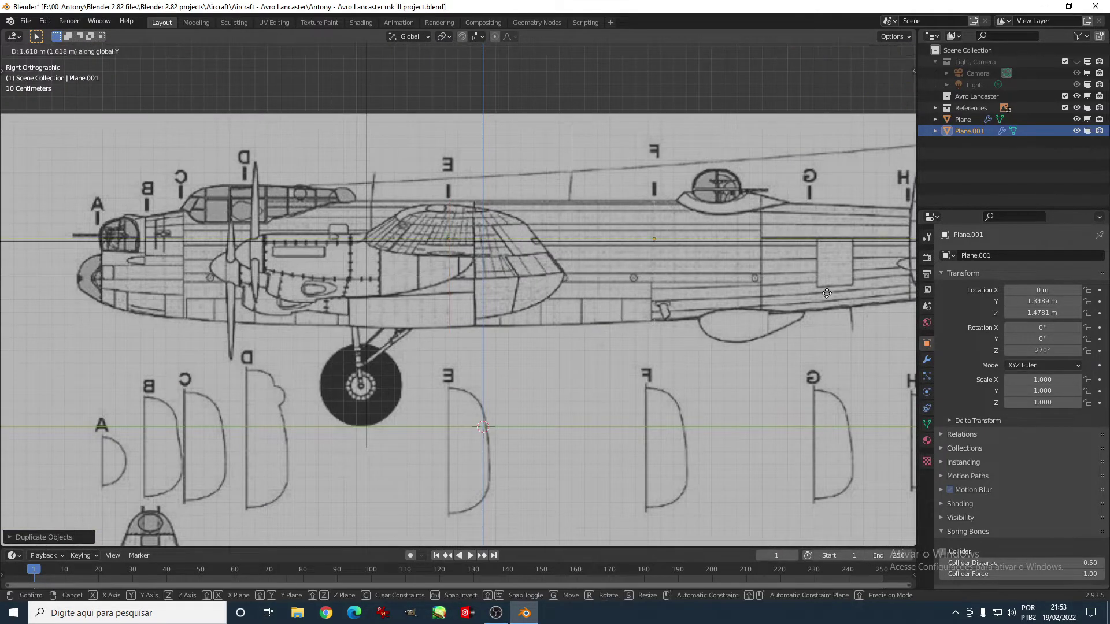
key("BackSpace")
scroll(688, 354, "up", 3)
key("alt+r")
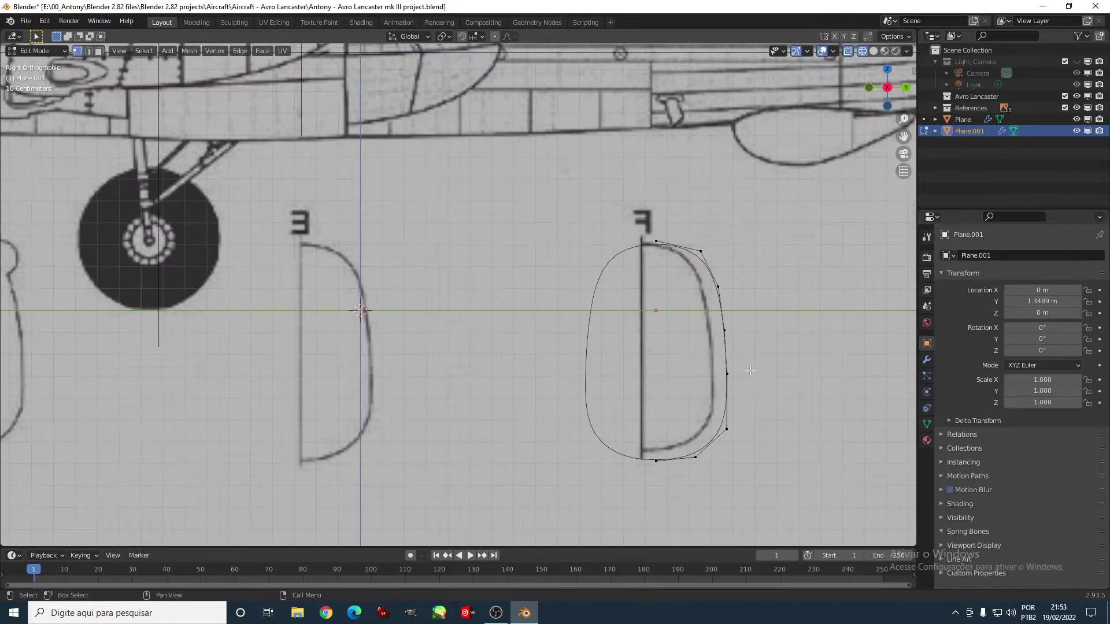
scroll(560, 262, "down", 2)
key("KP_1")
scroll(483, 241, "up", 2)
left_click(483, 240)
scroll(483, 240, "down", 2)
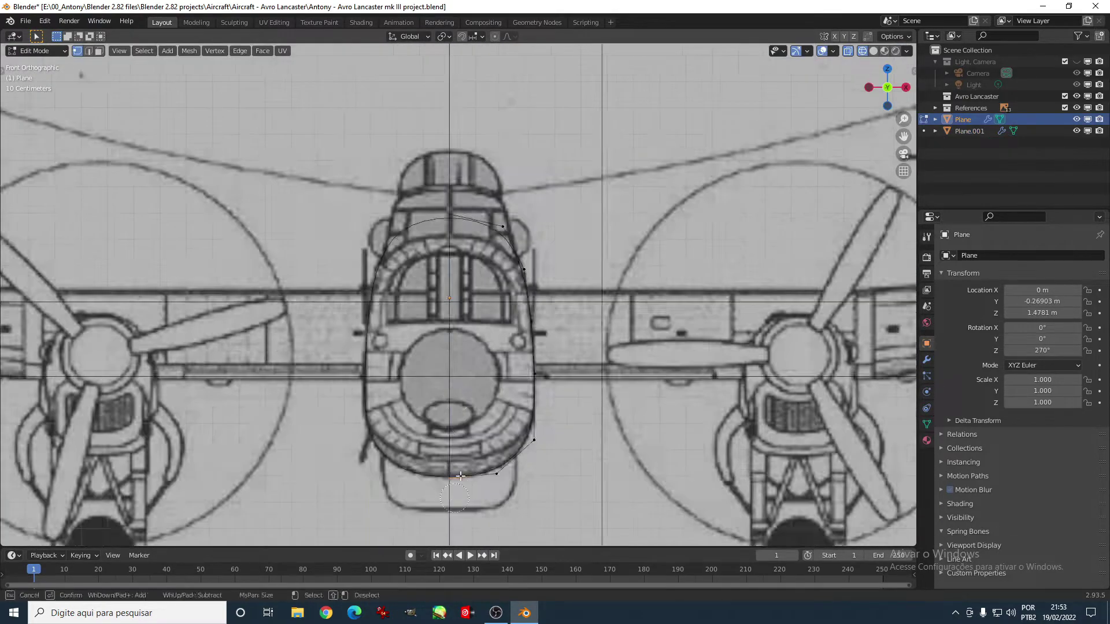
key("KP_3")
Step: Move the F section along Y to station F and adjust its vertices to the F outline
middle_click_drag(585, 408, 583, 116, "shift")
scroll(584, 231, "up", 1)
scroll(584, 231, "down", 2)
scroll(583, 231, "up", 2)
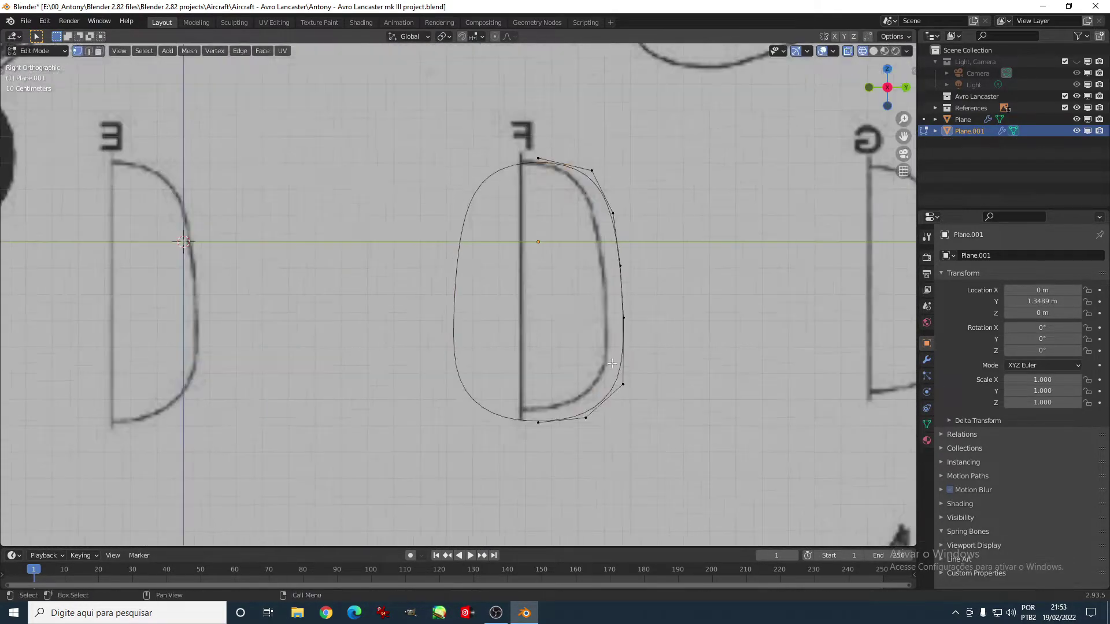
left_click(590, 231)
key("g")
key("y")
scroll(590, 231, "up", 2)
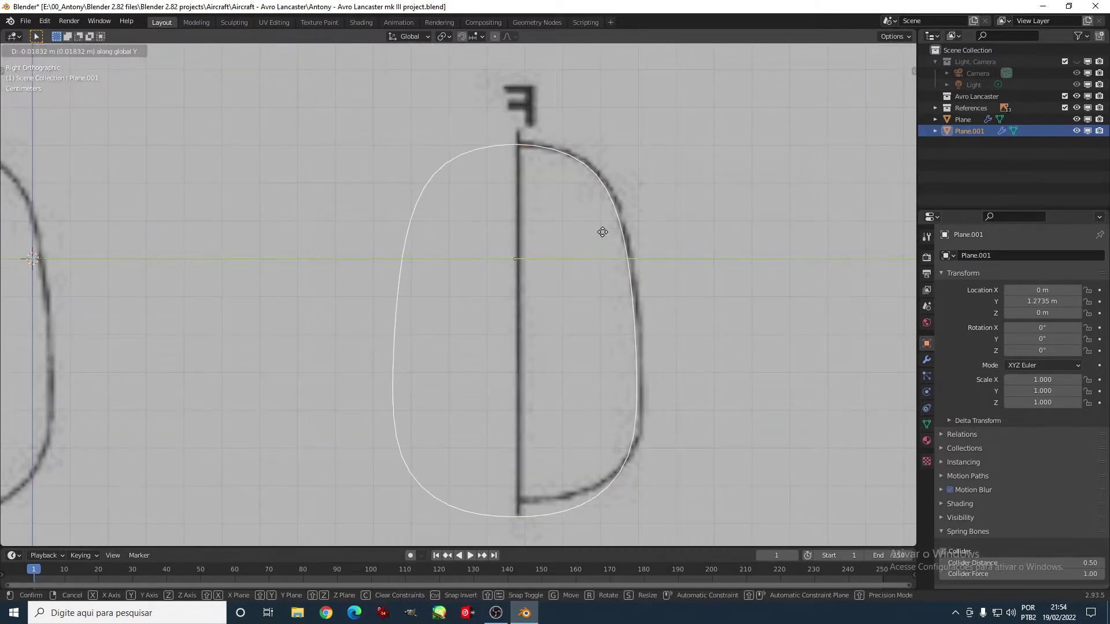
left_click(665, 427)
key("Tab")
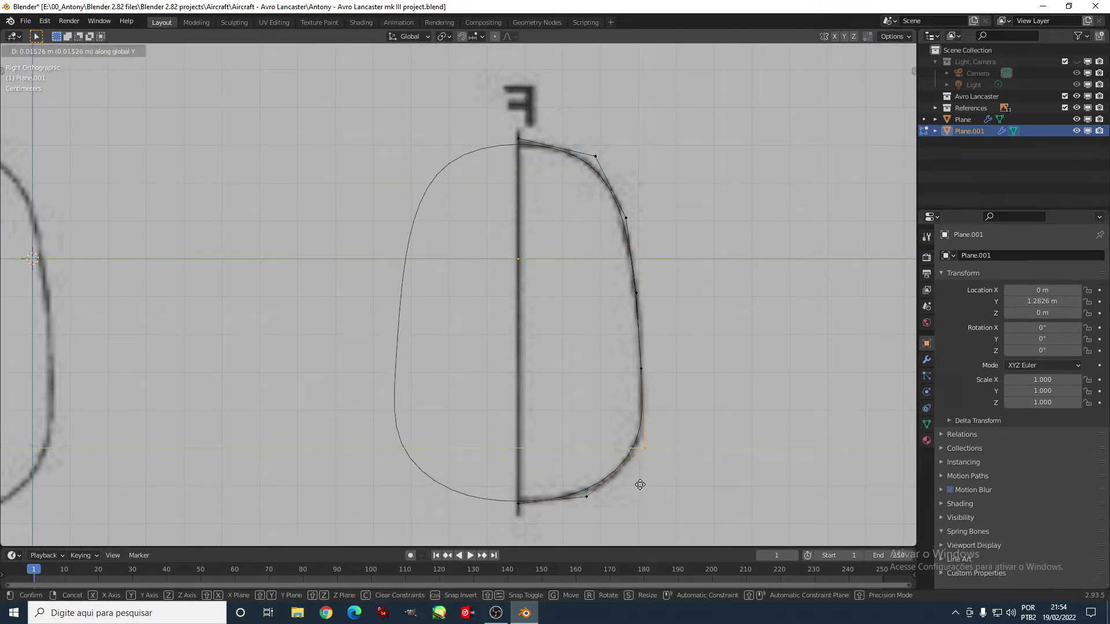
scroll(639, 489, "down", 1)
key("Tab")
scroll(601, 399, "down", 3)
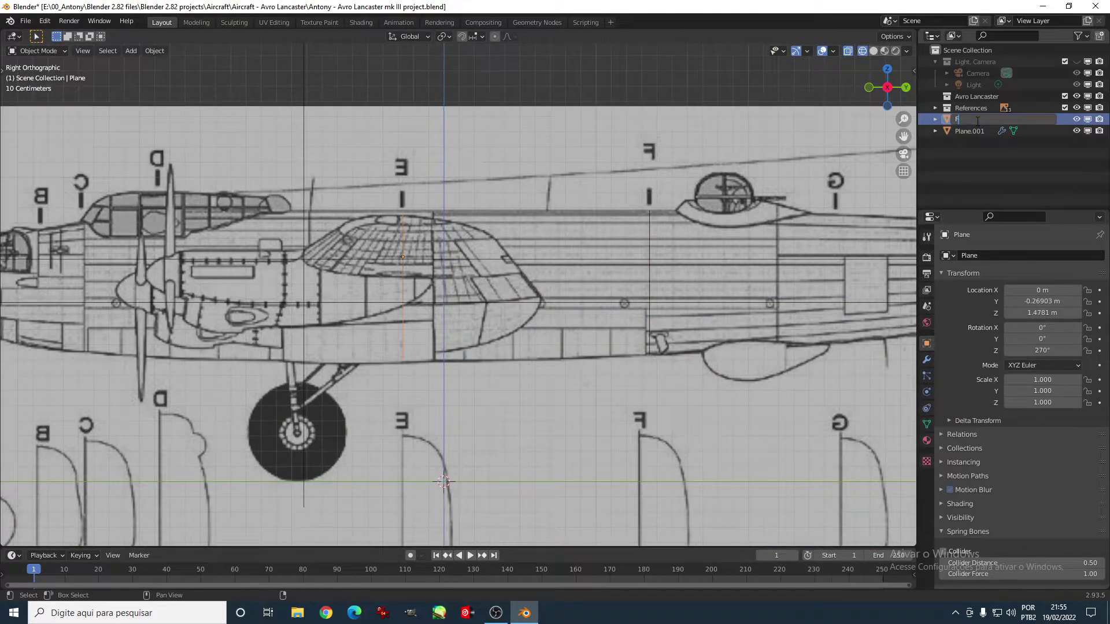
Step: Rename the duplicated section to Fuselage - F in the Outliner
key("BackSpace")
type("Fuselage - F")
key("Return")
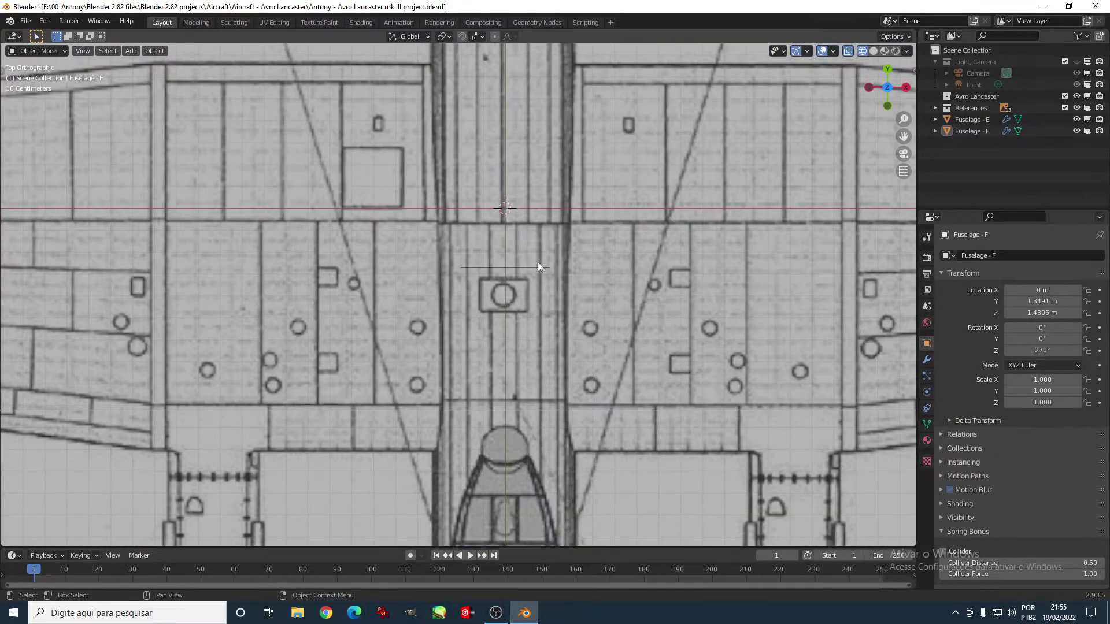
left_click(538, 266)
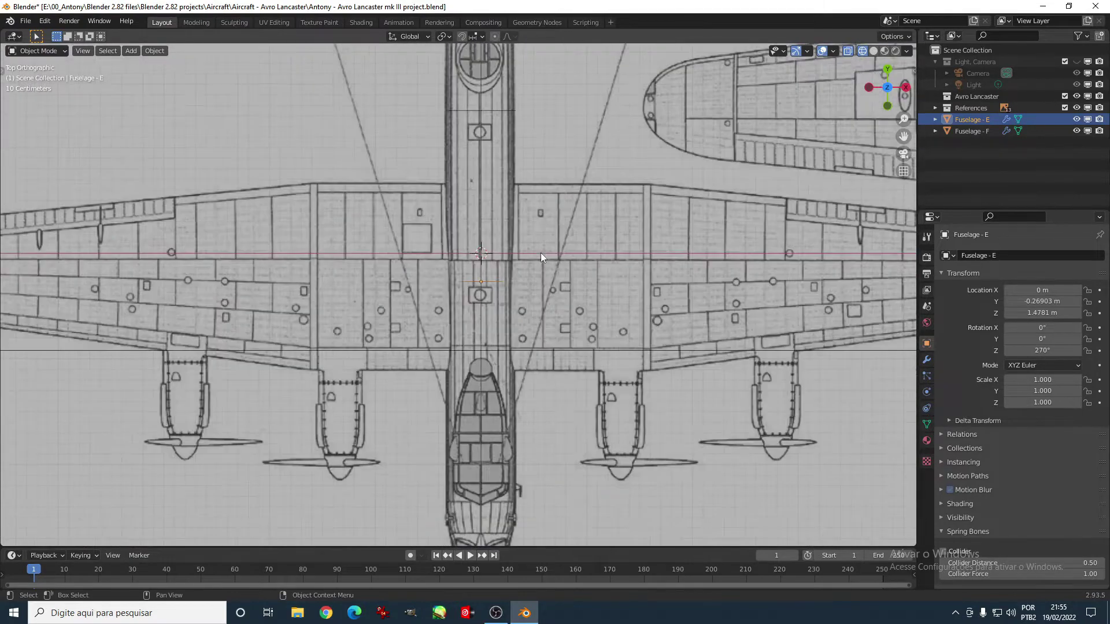
left_click(518, 113)
key("KP_3")
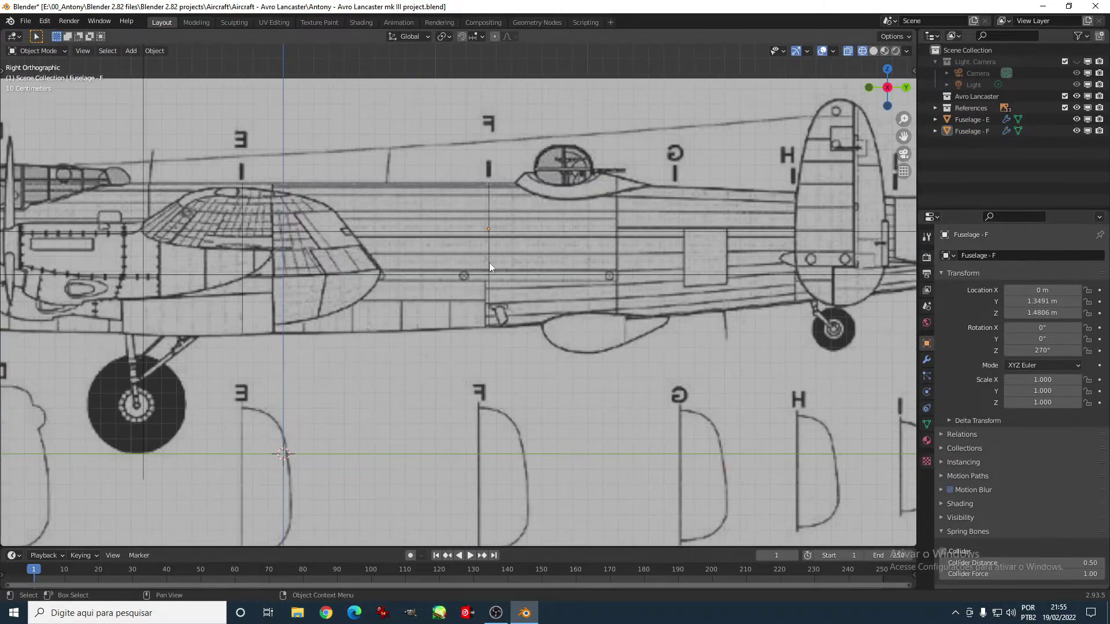
Step: Duplicate Fuselage - F, move the copy along Y to outline G, and zero its Z rotation
key("shift+d")
key("y")
left_click(675, 273)
scroll(580, 309, "up", 4)
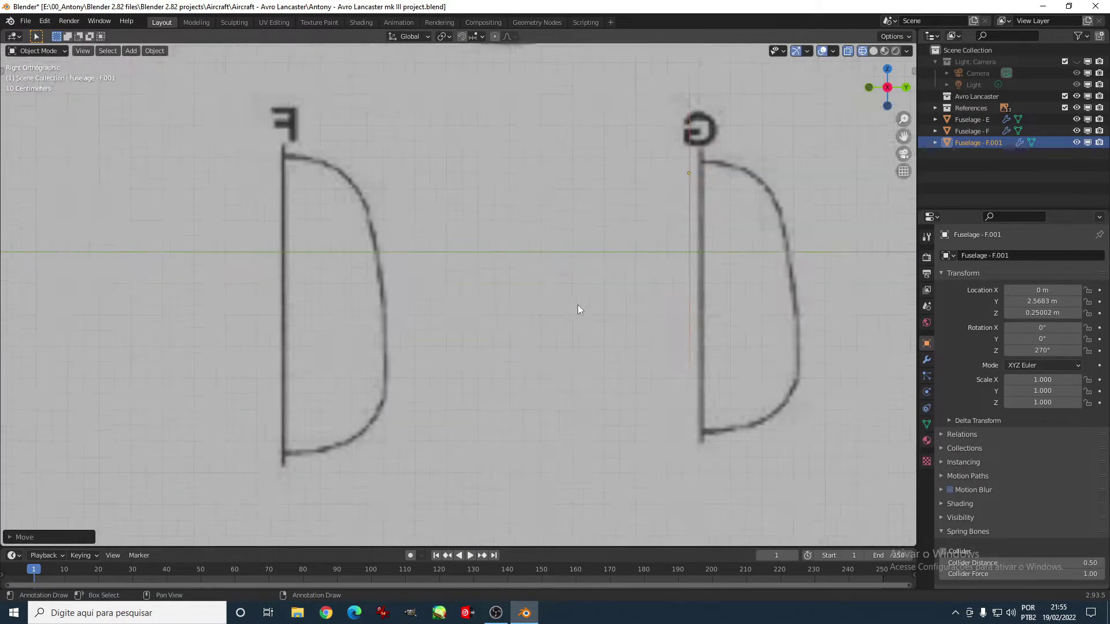
double_click(1020, 350)
type("0")
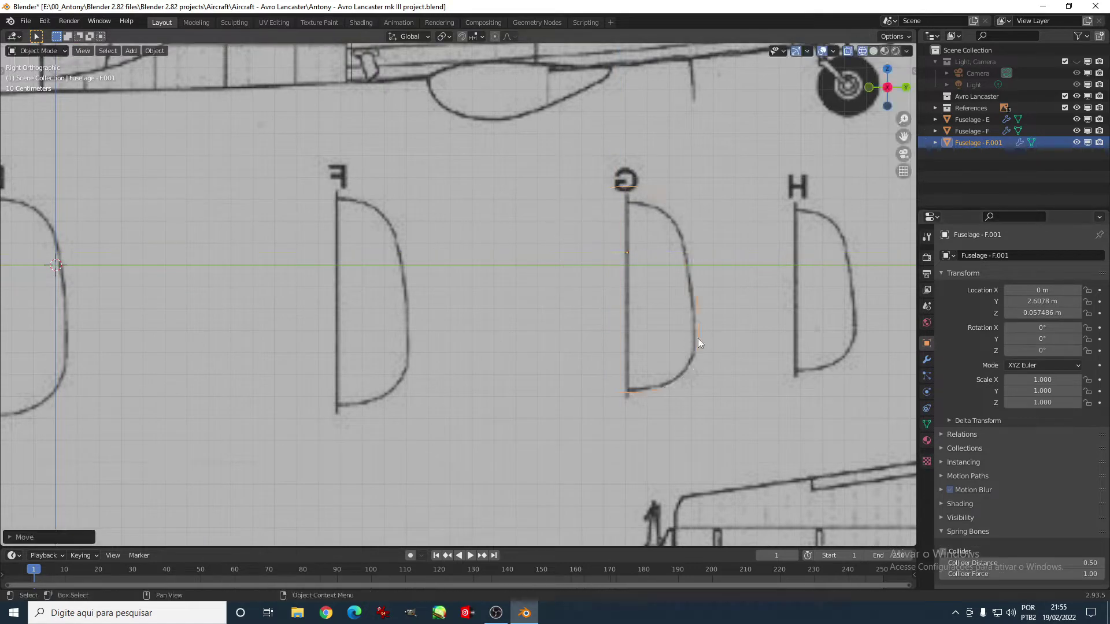
left_click(698, 344)
Step: Reshape the copy's vertices to match the G outline
key("Tab")
key("c")
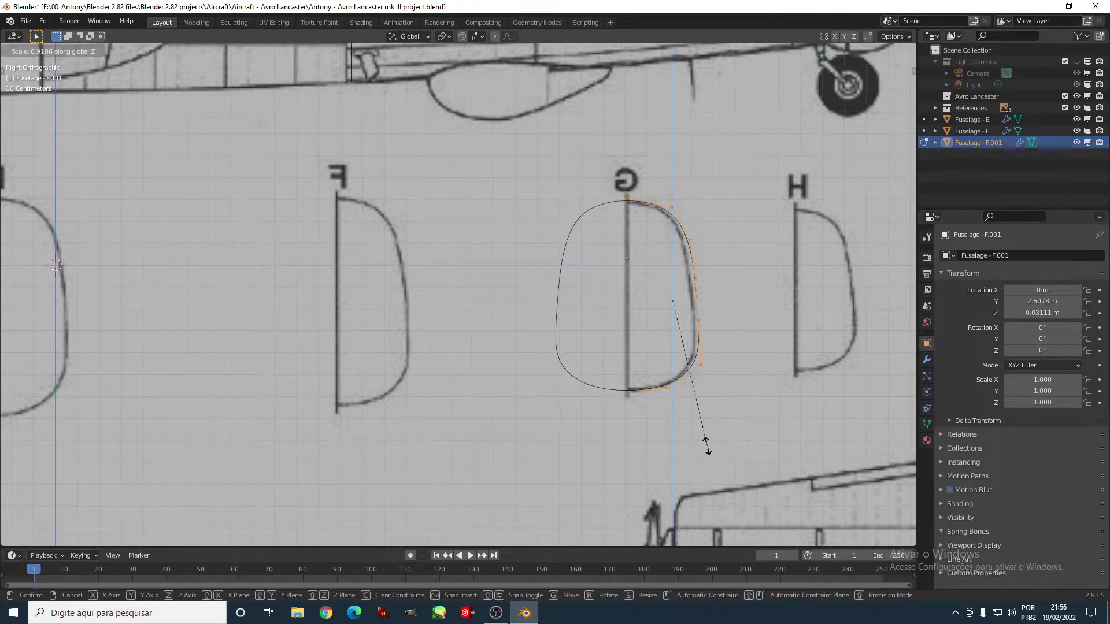
left_click(734, 385)
key("c")
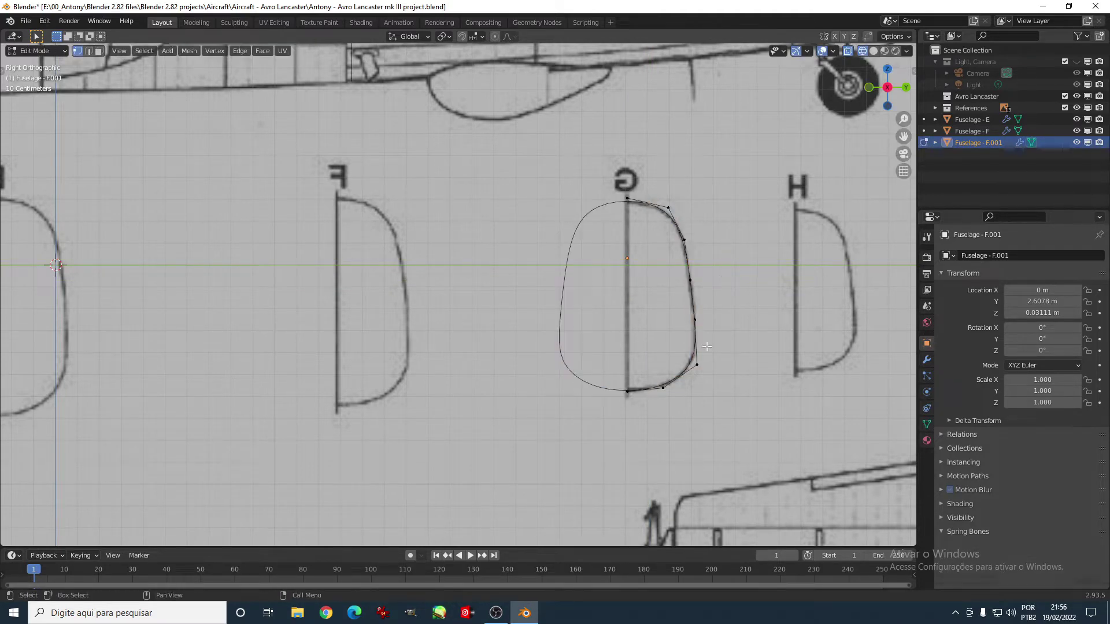
left_click(716, 405)
key("Tab")
scroll(716, 405, "down", 3)
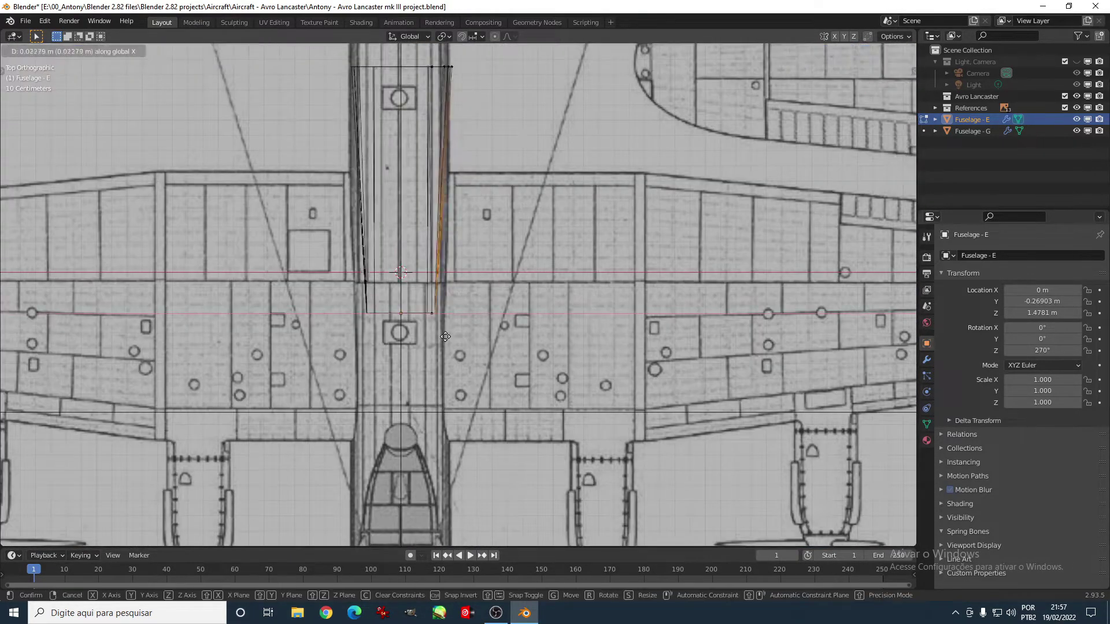
Step: Move Fuselage - E's side edges along X to the blueprint's fuselage width
left_click(468, 36)
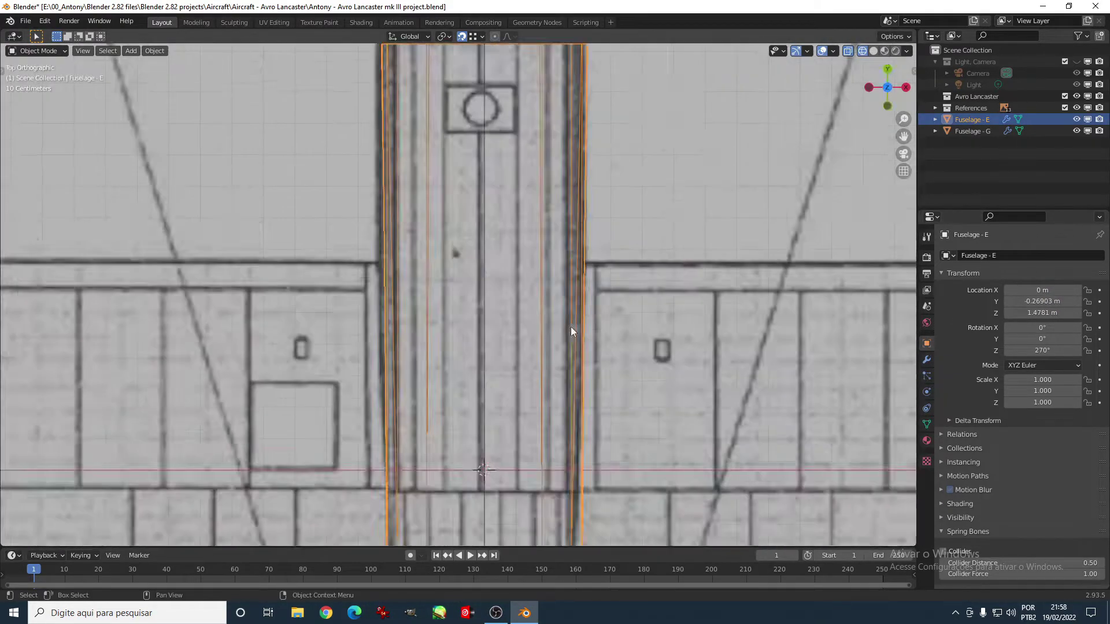
middle_click_drag(570, 327, 615, 335)
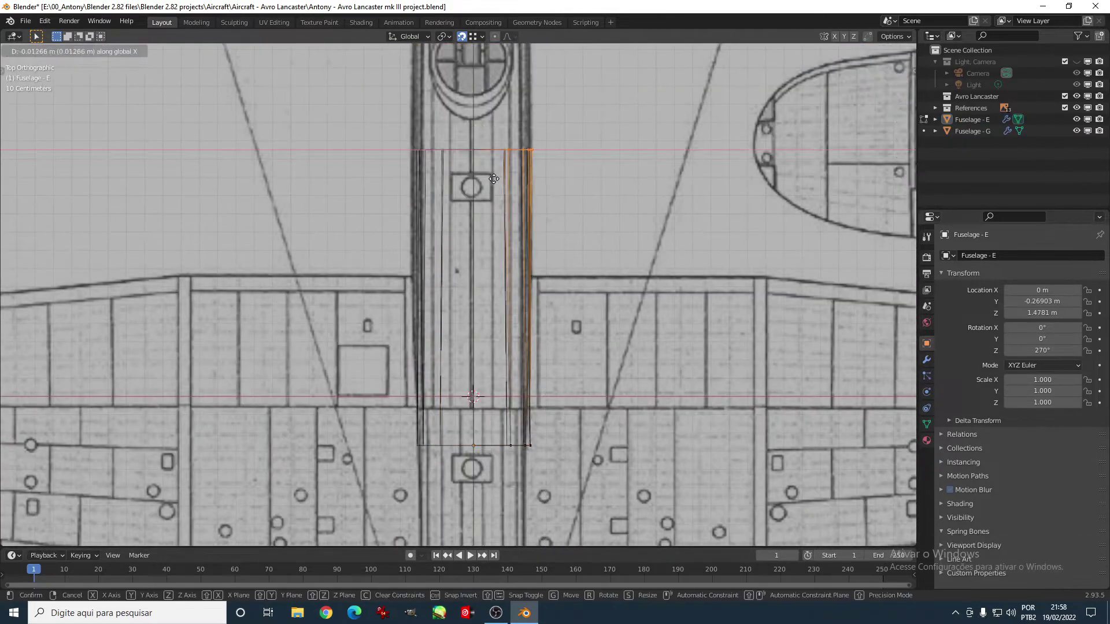
key("e")
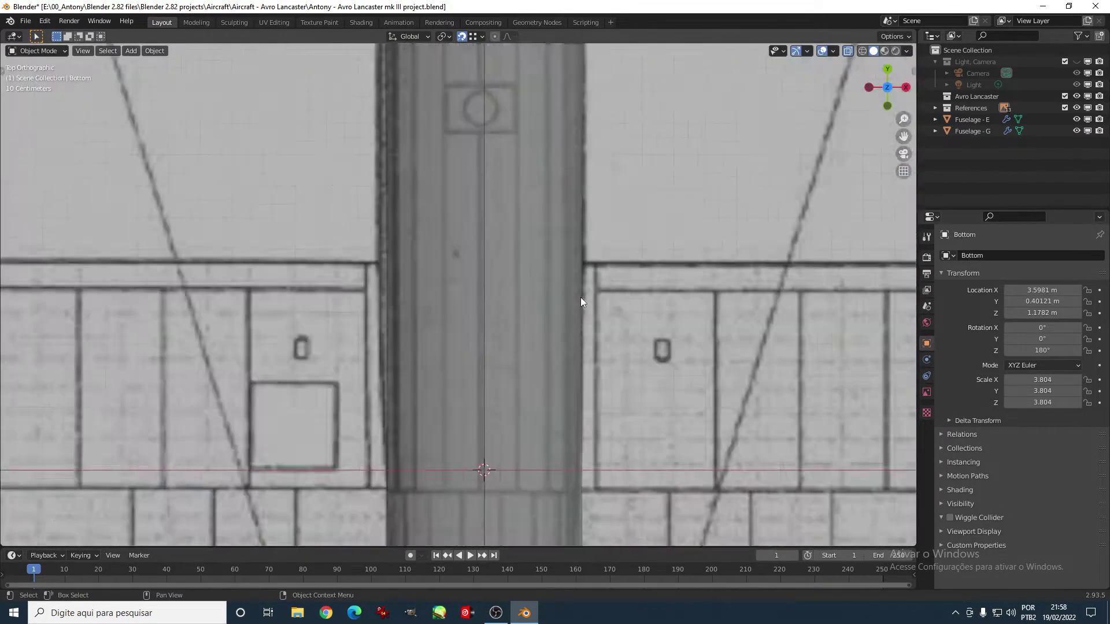
key("g")
key("x")
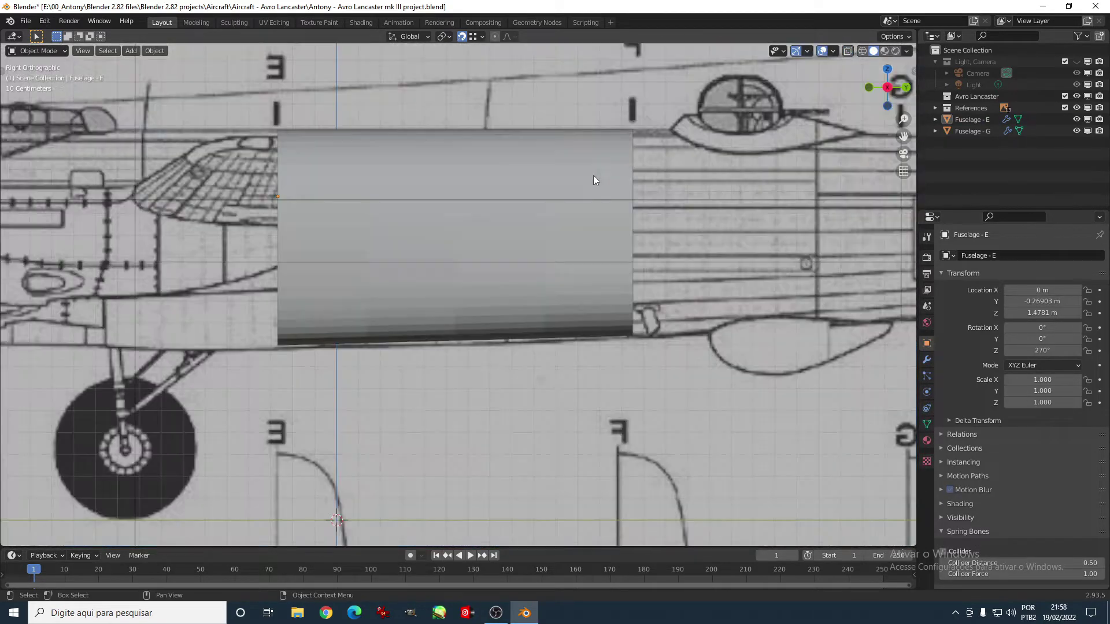
Step: Switch the viewport to wireframe shading and check the section's vertices
key("z")
left_click(452, 275)
key("Tab")
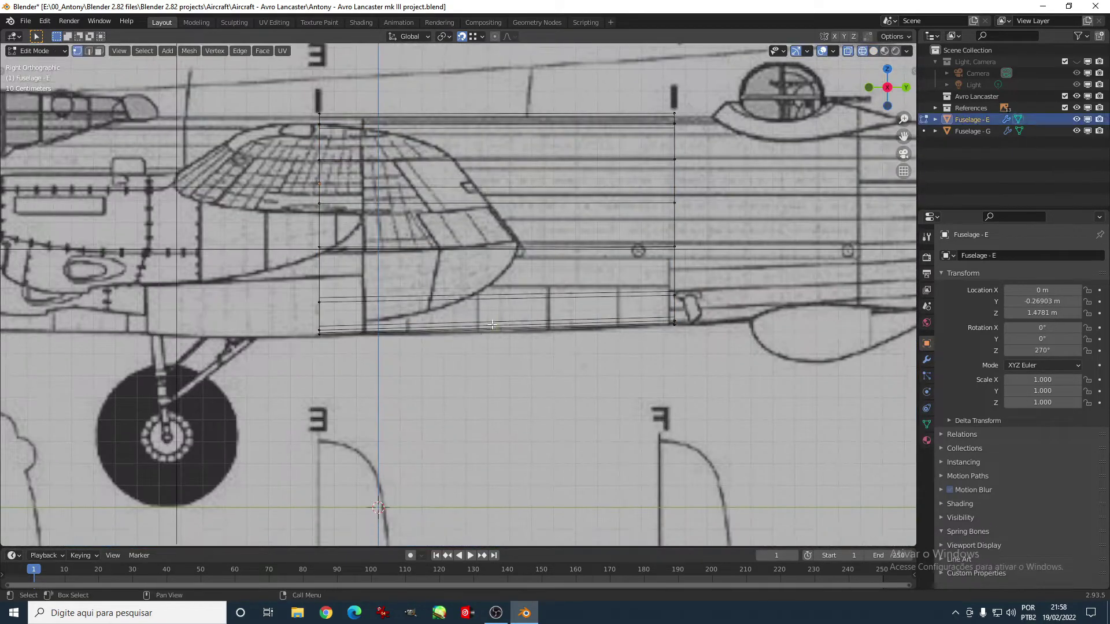
key("Tab")
Step: Duplicate Fuselage - G, move the copy along Y onto the H profile, and reset its rotation
scroll(416, 409, "down", 2)
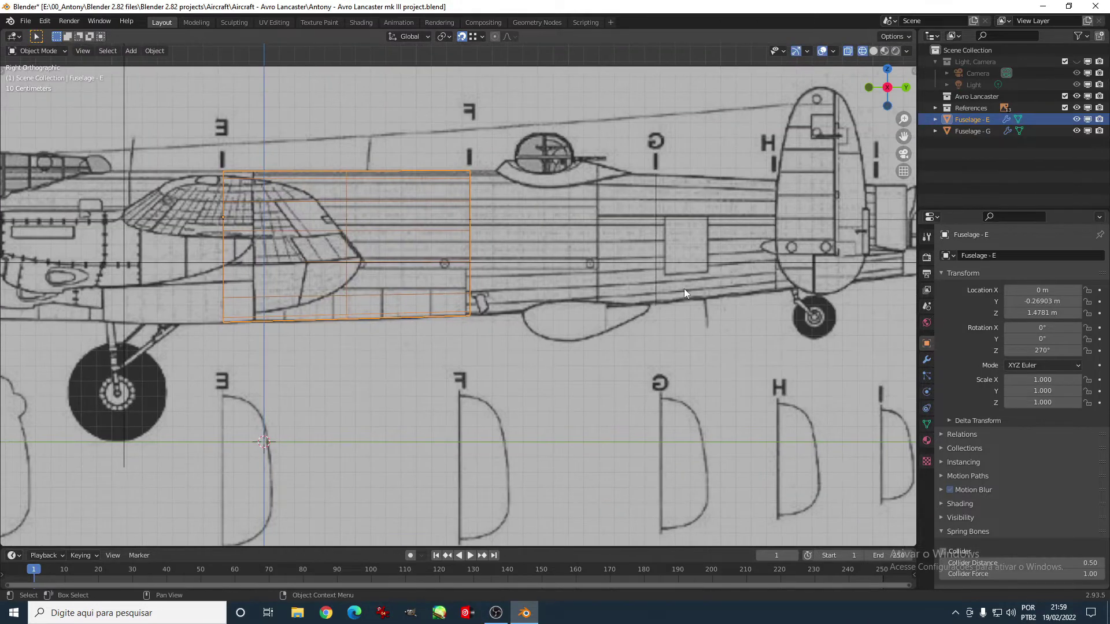
left_click(684, 289)
middle_click_drag(684, 289, 595, 293, "shift")
key("shift+d")
key("y")
left_click(767, 280)
scroll(631, 387, "up", 3)
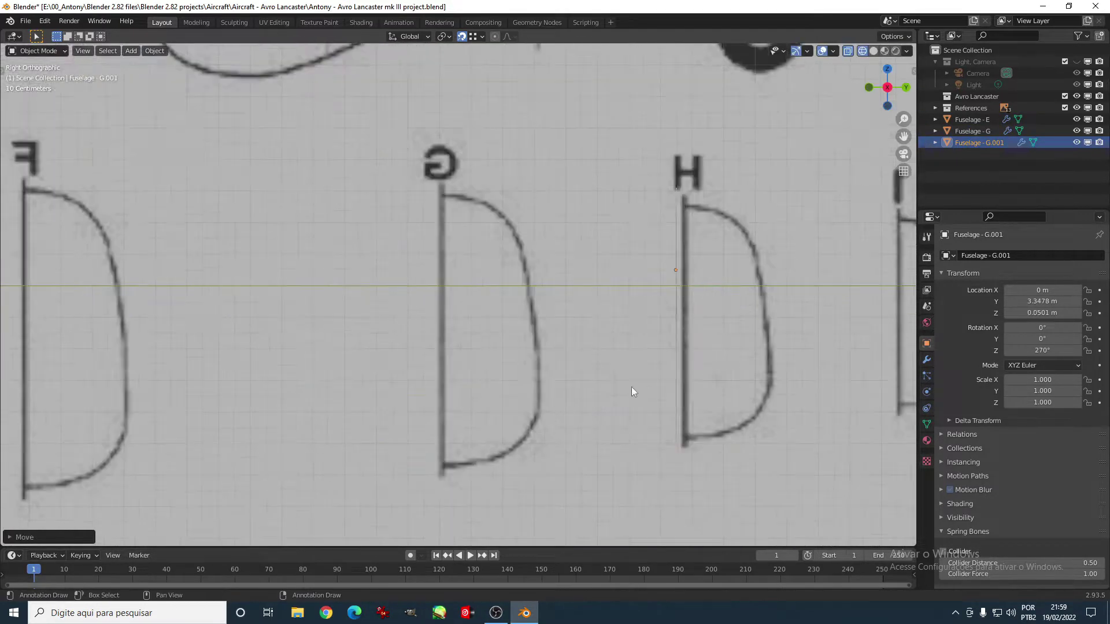
left_click(639, 387)
key("alt+r")
Step: Reshape the copy's curve points to match the H outline
key("Tab")
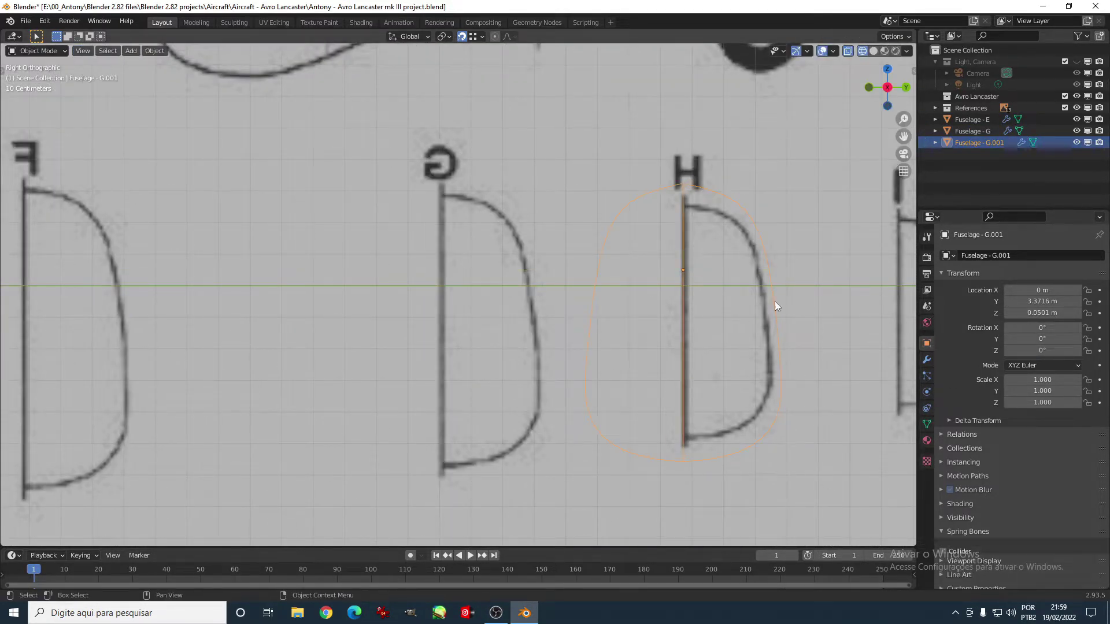
key("Tab")
key("s")
left_click(662, 177)
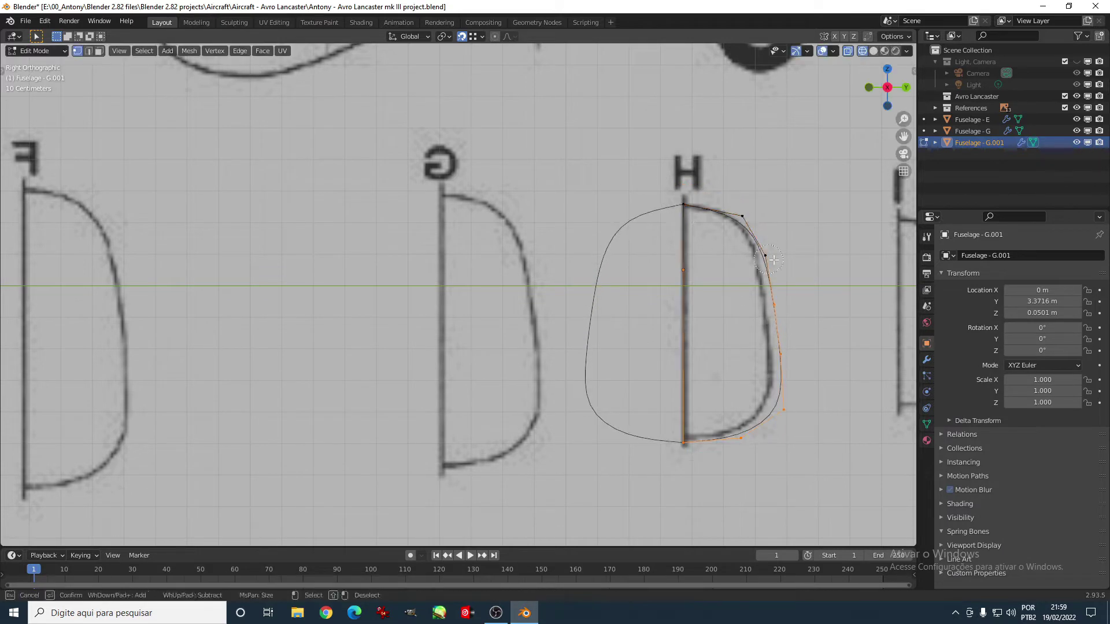
key("Escape")
right_click(675, 374)
key("Escape")
key("g")
key("y")
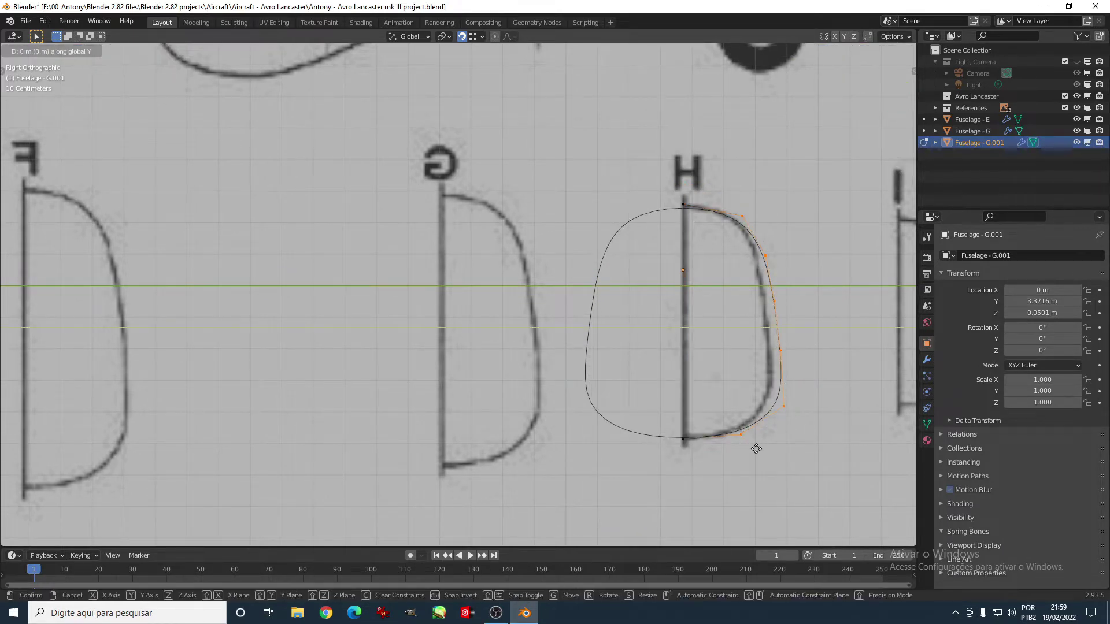
key("g")
key("y")
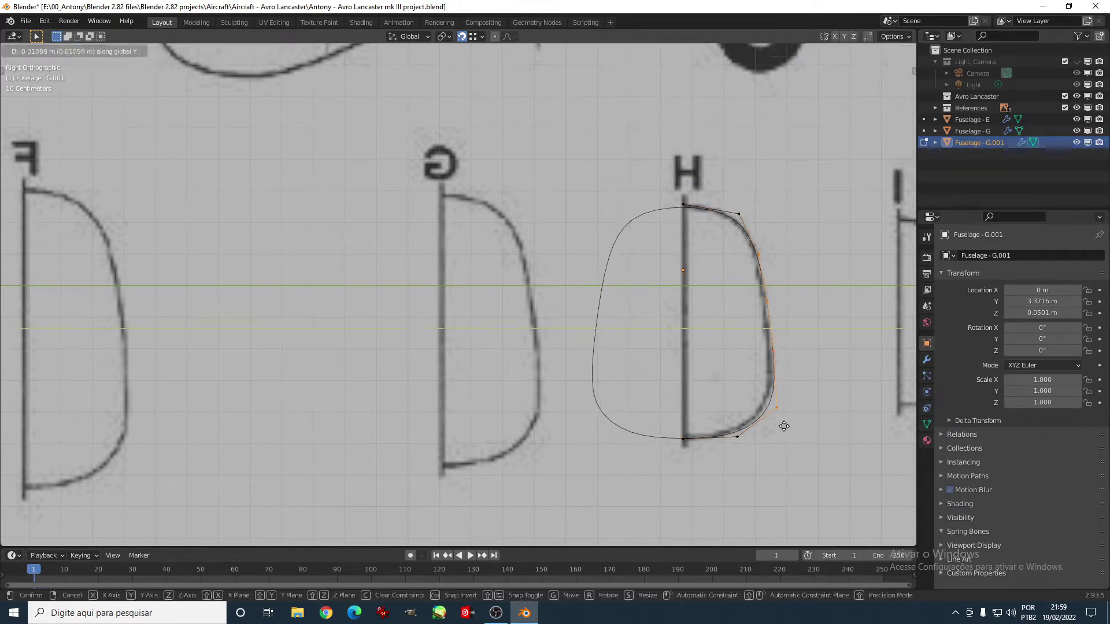
left_click(810, 452)
Step: Restore the H section's 270° rotation and lift it up to the fuselage along Z
key("Tab")
key("Return")
scroll(627, 439, "down", 5)
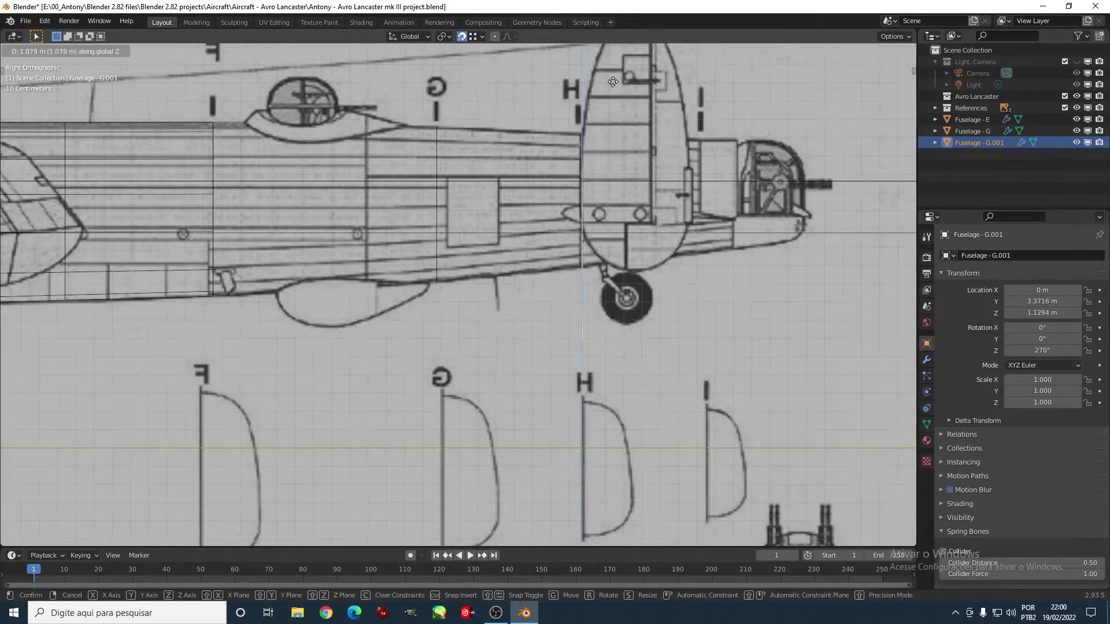
scroll(627, 439, "up", 3)
scroll(626, 439, "up", 3)
key("g")
key("z")
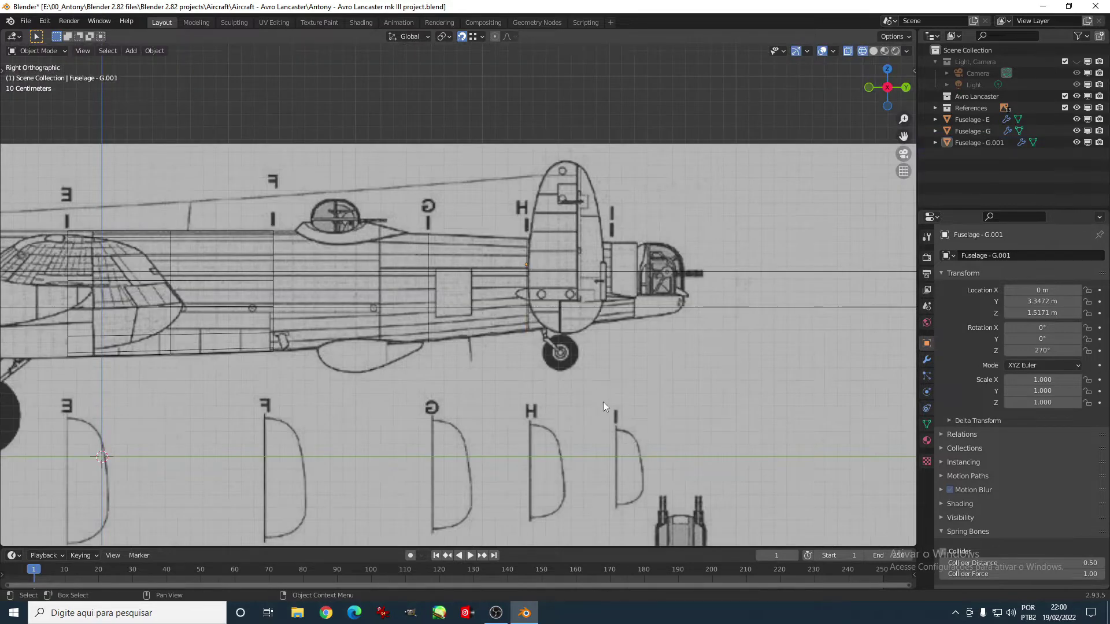
scroll(603, 401, "up", 1)
Step: Duplicate the H section to station I and rotate it 90° about Z to face the view
key("shift+d")
key("y")
left_click(701, 340)
middle_click_drag(702, 340, 634, 166, "shift")
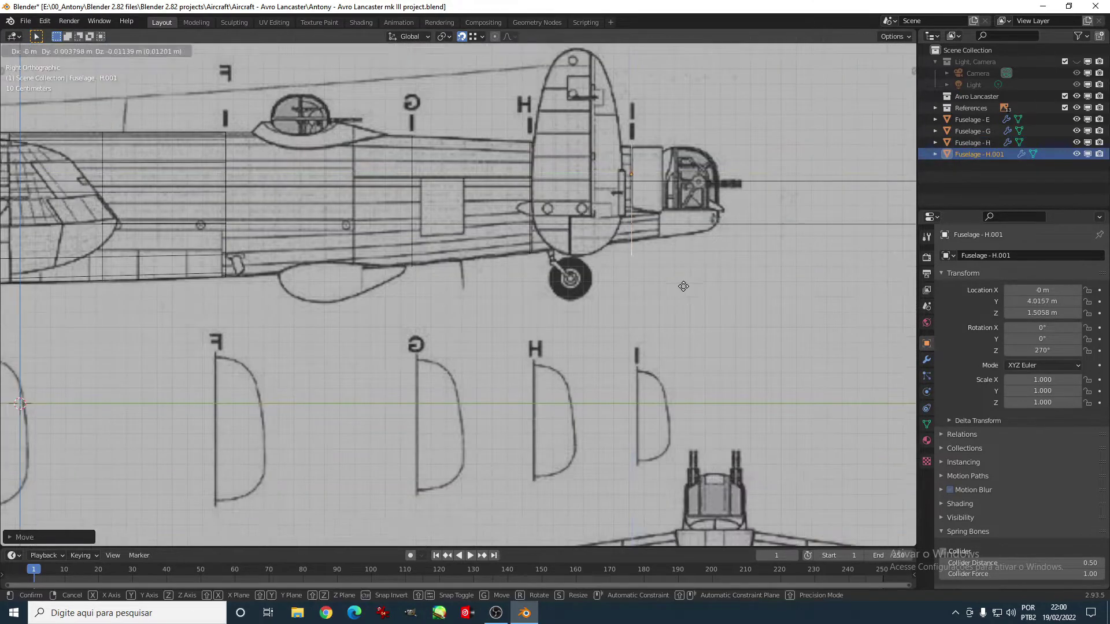
key("g")
key("z")
left_click(612, 312)
key("r")
key("r")
key("z")
key("9")
key("0")
key("Return")
Step: Move the copy over the I outline and pull its right-side points in to match
scroll(621, 320, "up", 1)
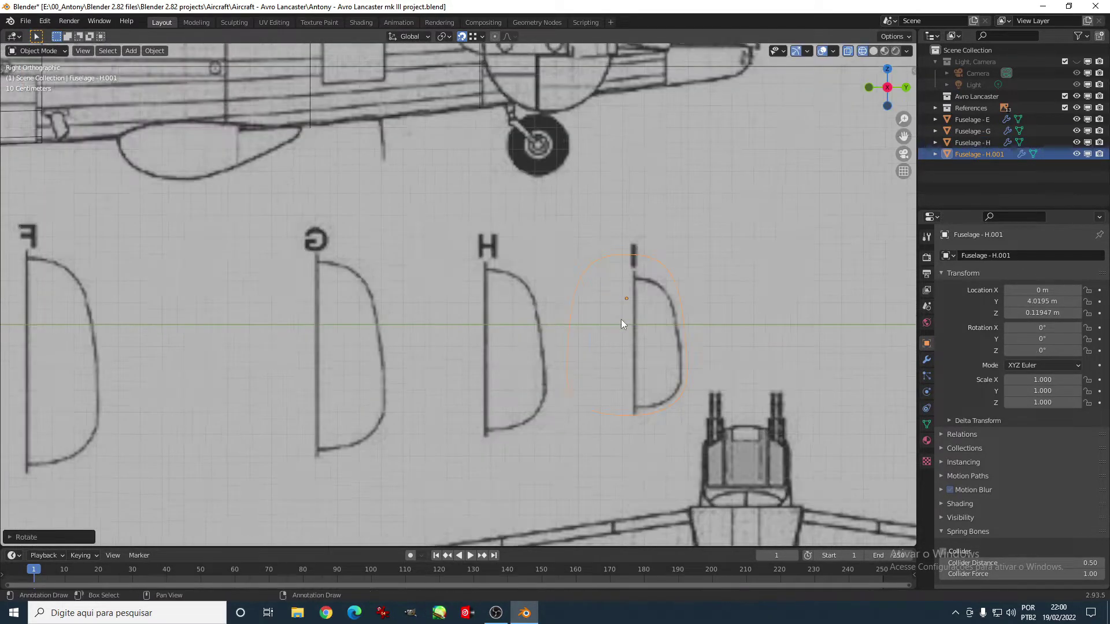
scroll(621, 319, "up", 2)
key("g")
key("y")
left_click(604, 289)
key("Tab")
scroll(685, 316, "up", 2)
key("g")
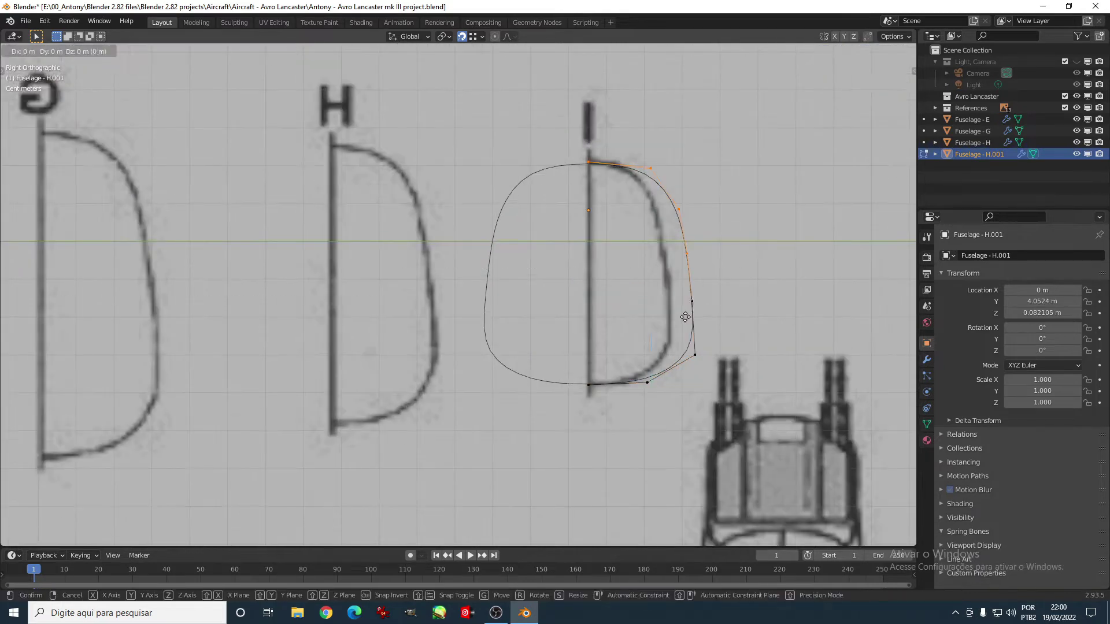
key("g")
left_click(677, 262)
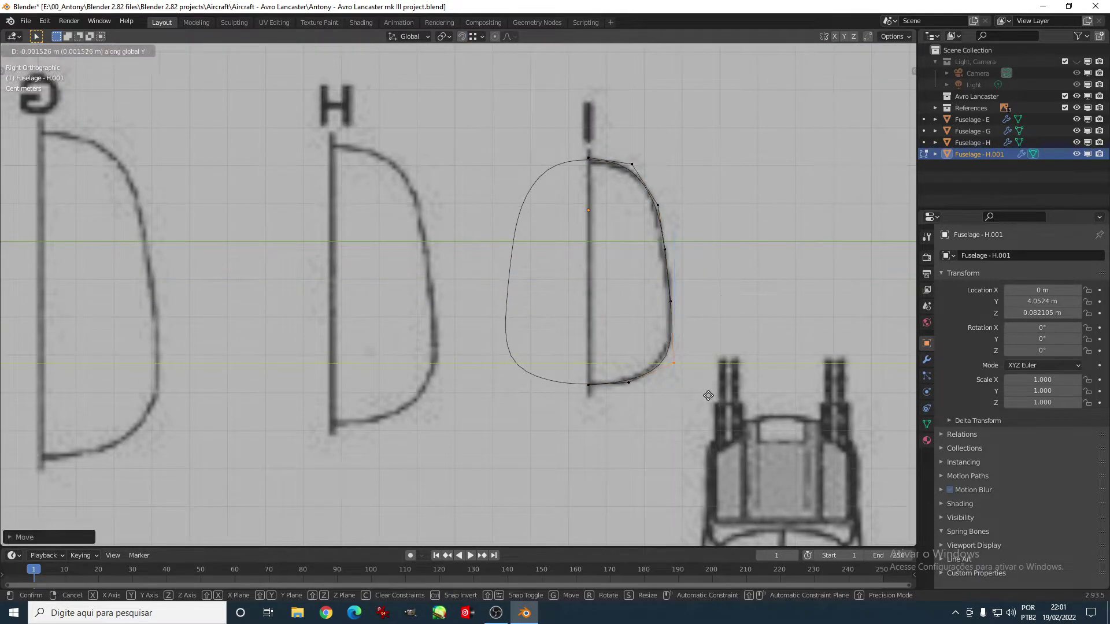
Step: Lift the I profile, turn it back sideways, slide it to station I, and rename it Fuselage - I
key("Escape")
key("Tab")
scroll(705, 216, "down", 4)
key("g")
key("z")
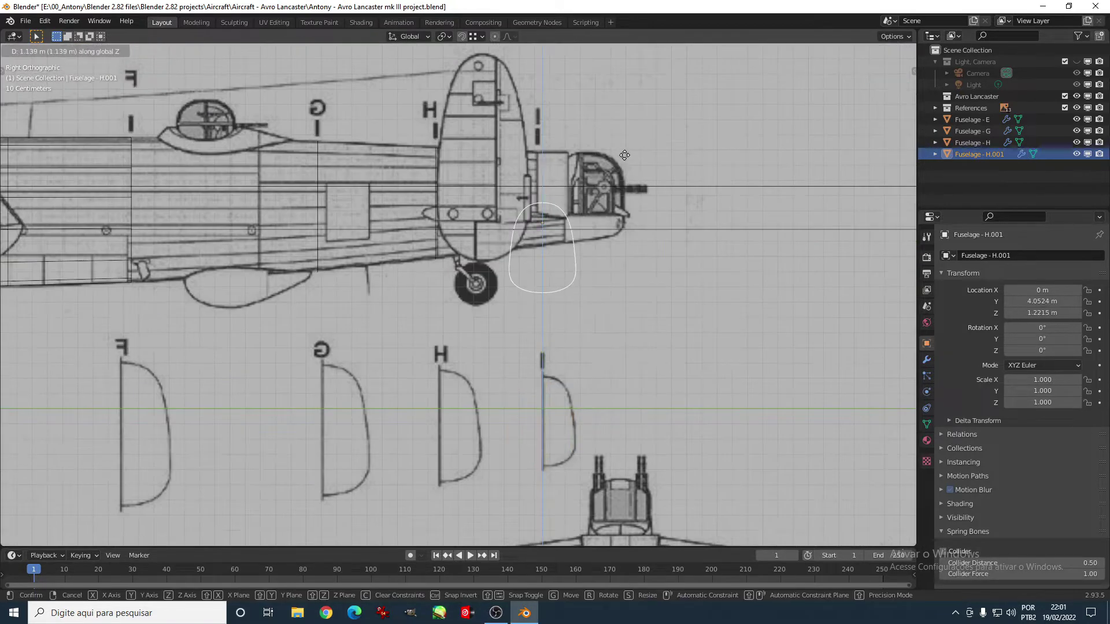
key("Return")
scroll(710, 359, "up", 5)
key("g")
key("y")
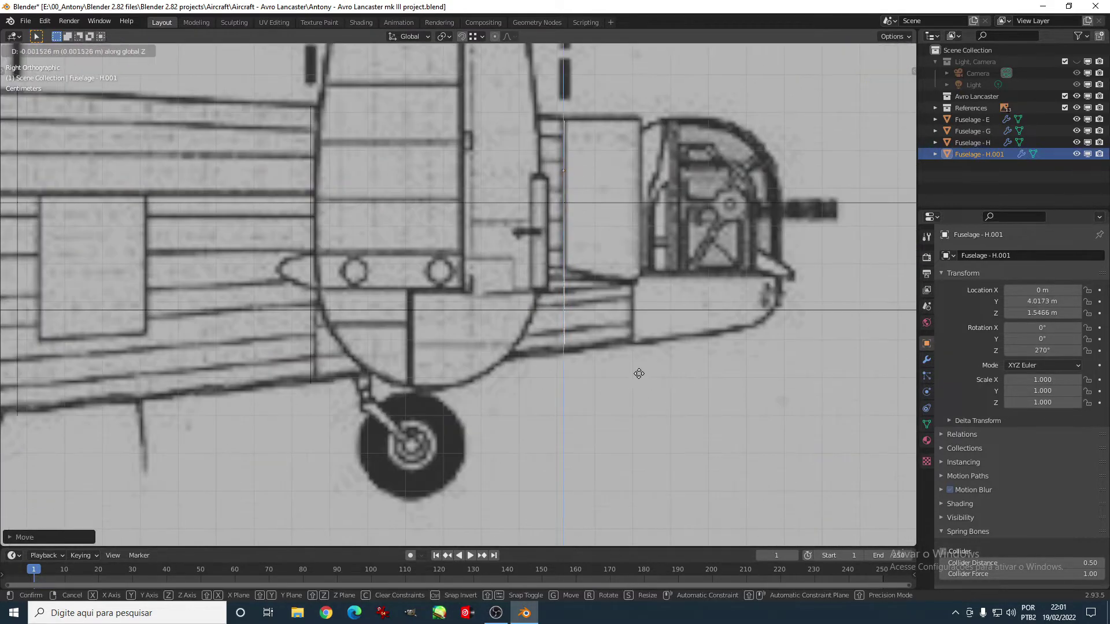
left_click(639, 374)
scroll(639, 373, "down", 3)
double_click(1012, 155)
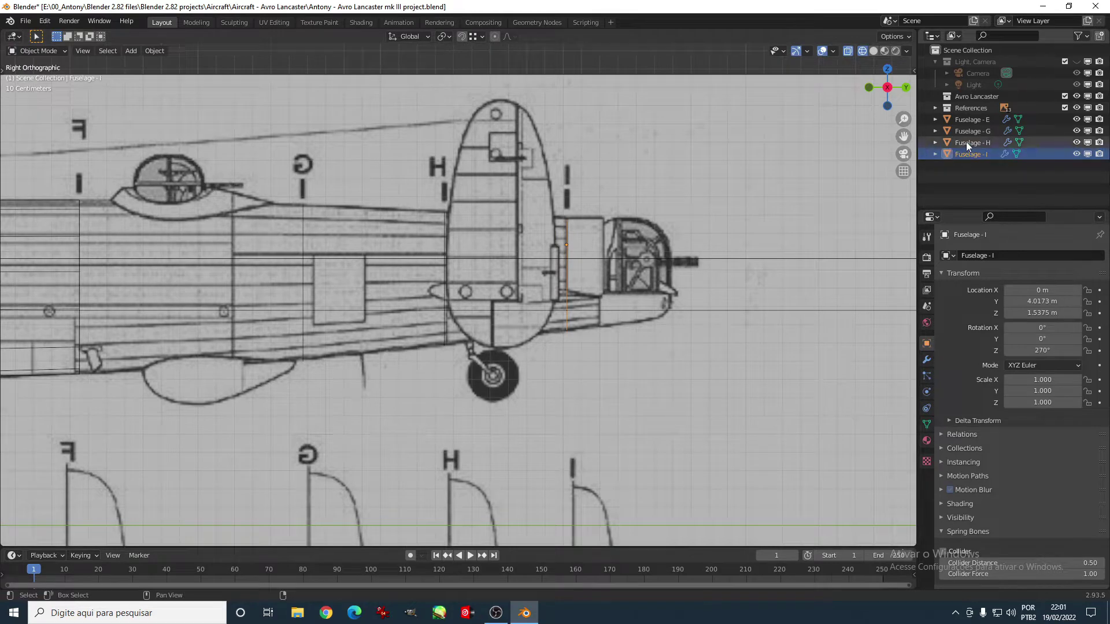
Step: Join the fuselage sections into one mesh and bridge their edge loops
key("ctrl+j")
scroll(637, 286, "down", 2)
key("Tab")
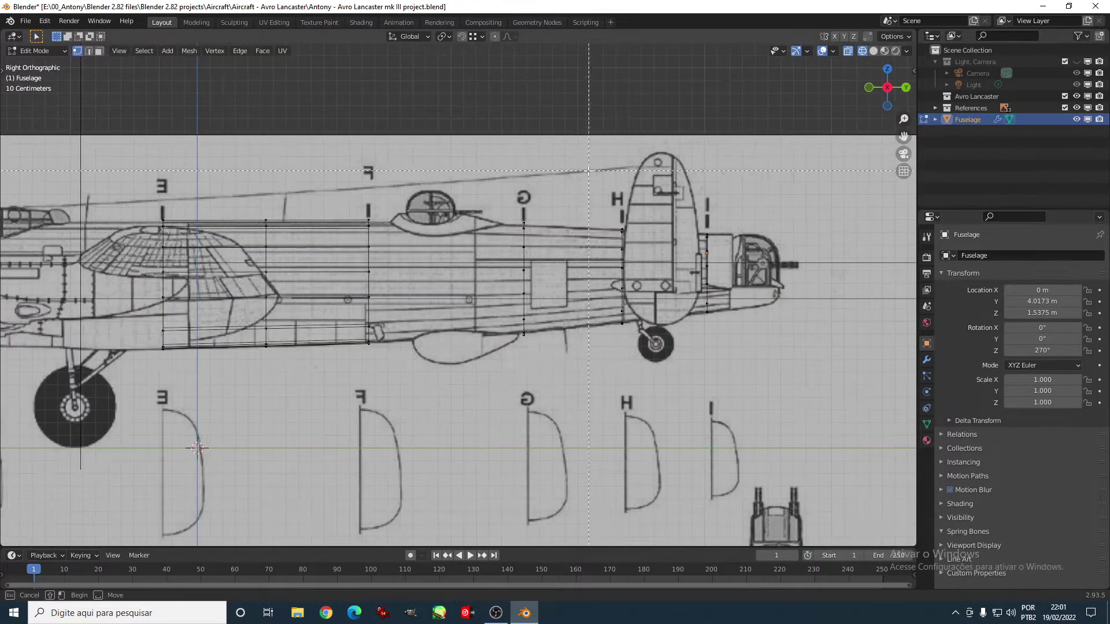
left_click(240, 51)
left_click(264, 93)
scroll(518, 305, "up", 3)
scroll(518, 304, "up", 2)
key("Tab")
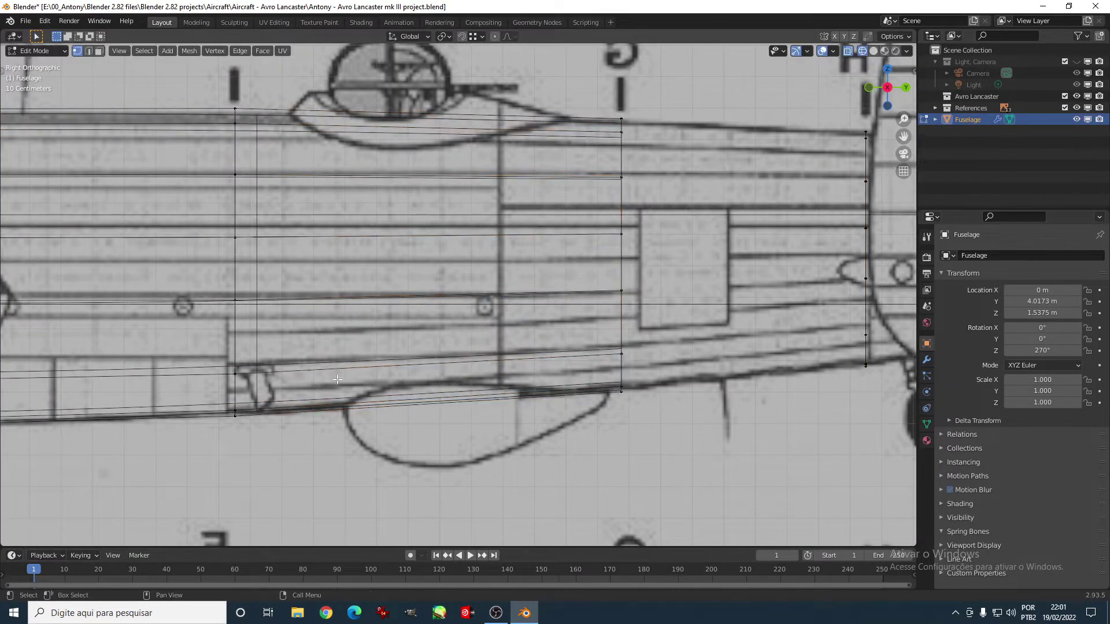
scroll(517, 305, "down", 2)
key("Tab")
left_click(240, 51)
key("Tab")
Step: Duplicate an edge loop and separate it into its own object, Fuselage.001
mouse_move(518, 304)
middle_mouse_down()
mouse_move(552, 241)
mouse_move(491, 328)
middle_mouse_up()
key("alt+z")
key("Tab")
key("KP_3")
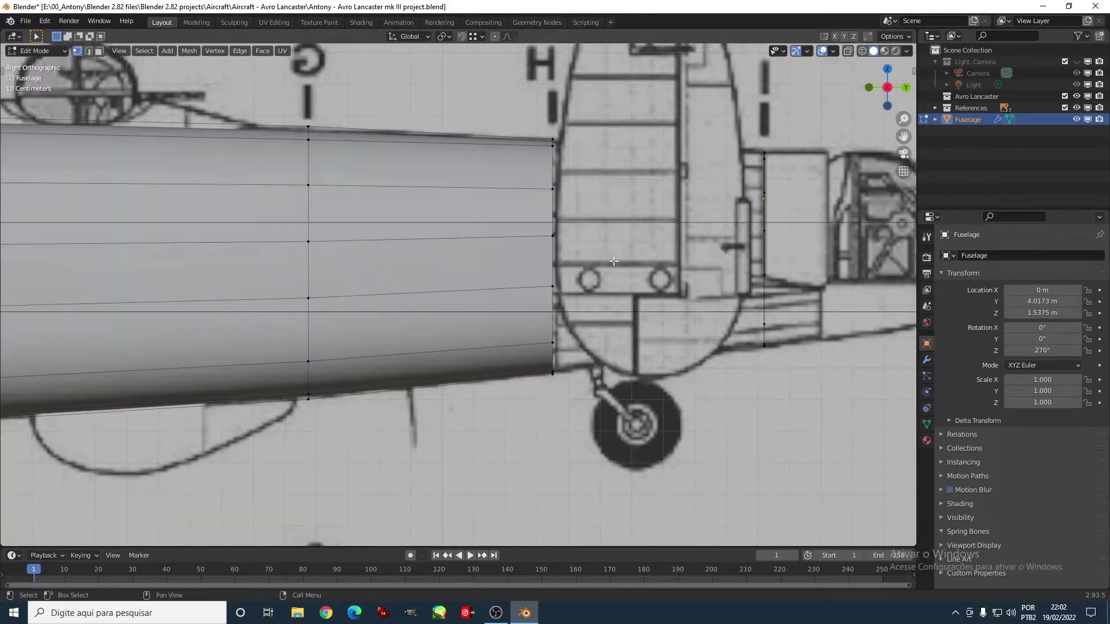
key("shift+d")
key("Escape")
key("p")
key("Return")
key("Tab")
scroll(762, 226, "down", 5)
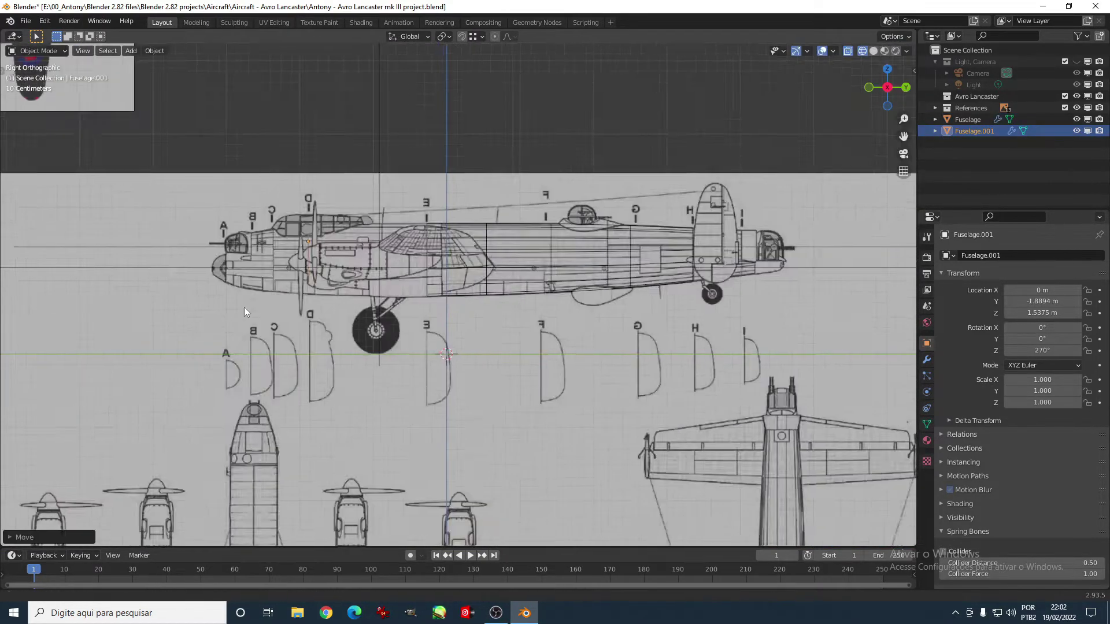
Step: Move the split-off loop along Z, then put the Fuselage in edit mode and select its rear section
scroll(244, 307, "up", 4)
key("g")
key("z")
left_click(314, 503)
middle_click_drag(636, 311, 351, 311, "shift")
scroll(414, 292, "up", 3)
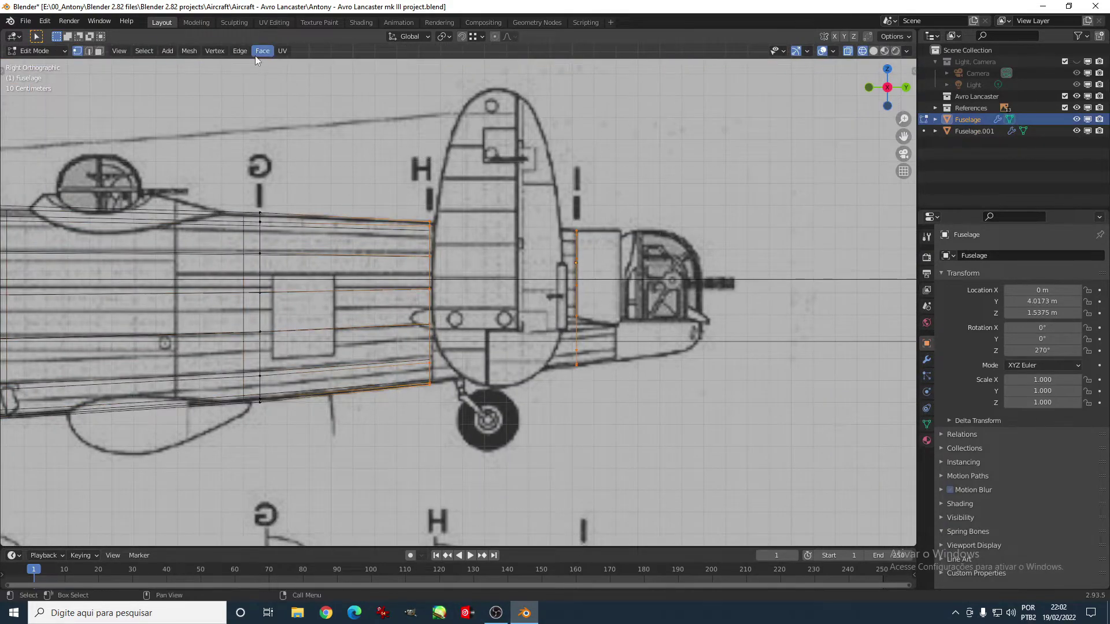
left_click(570, 305)
key("Tab")
key("Tab")
key("KP_7")
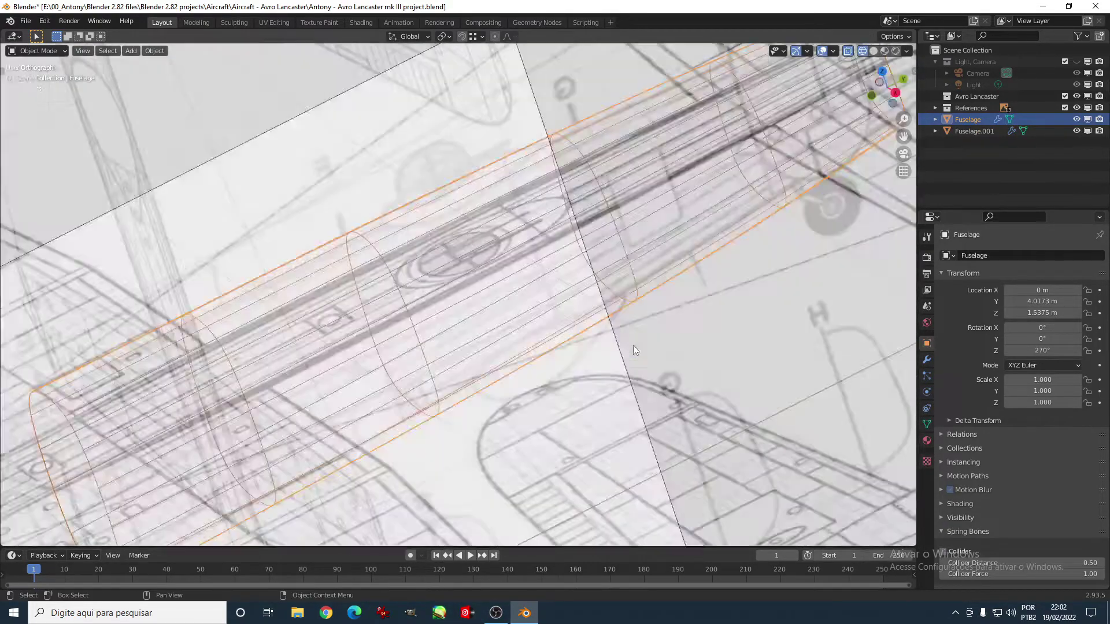
scroll(508, 218, "down", 5)
scroll(554, 317, "up", 5)
key("ctrl+Tab")
left_click(636, 319)
scroll(589, 261, "up", 2)
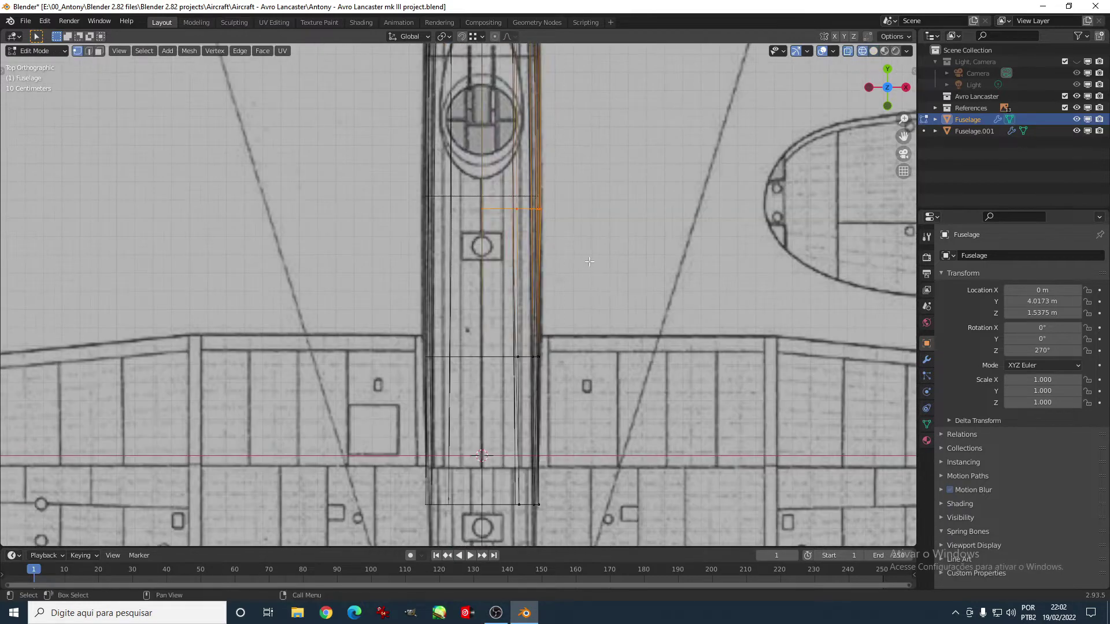
left_click_drag(456, 426, 458, 427)
Step: Select Fuselage.001 in side view and slide it along Y over the D outline
left_click(924, 131)
key("KP_3")
scroll(466, 363, "up", 3)
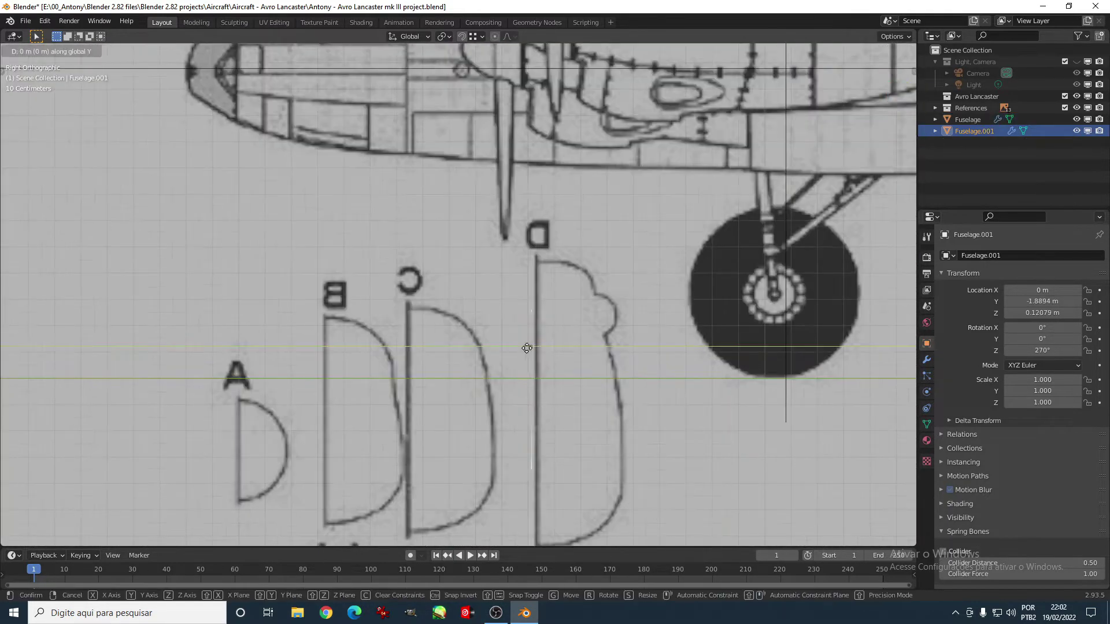
scroll(529, 347, "down", 1)
key("ctrl+z")
scroll(540, 371, "up", 3)
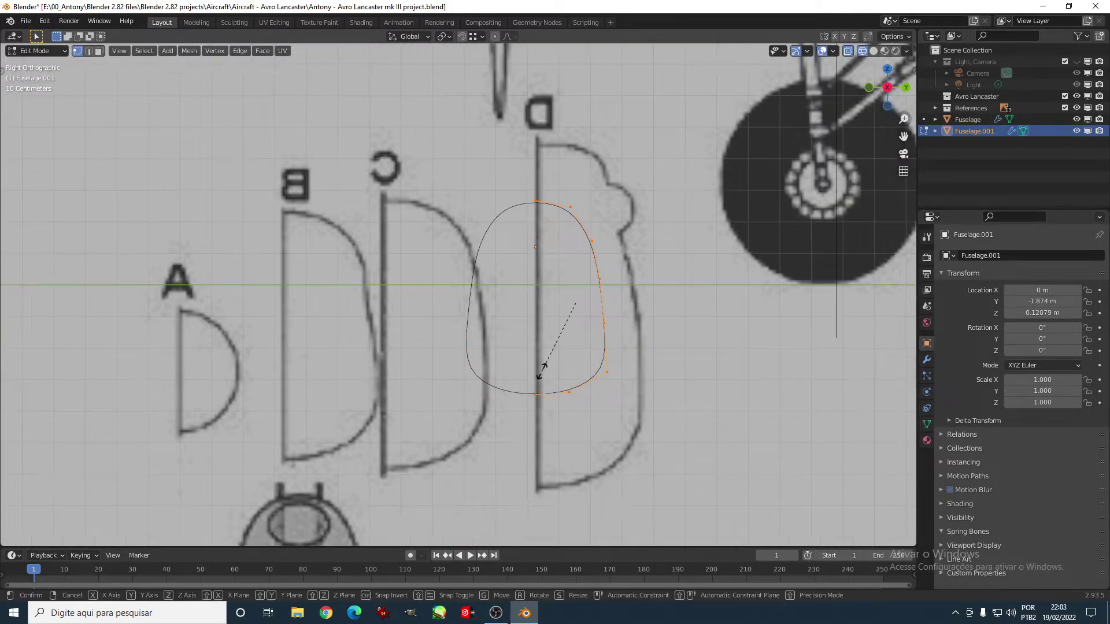
key("g")
key("Escape")
key("Tab")
key("g")
key("y")
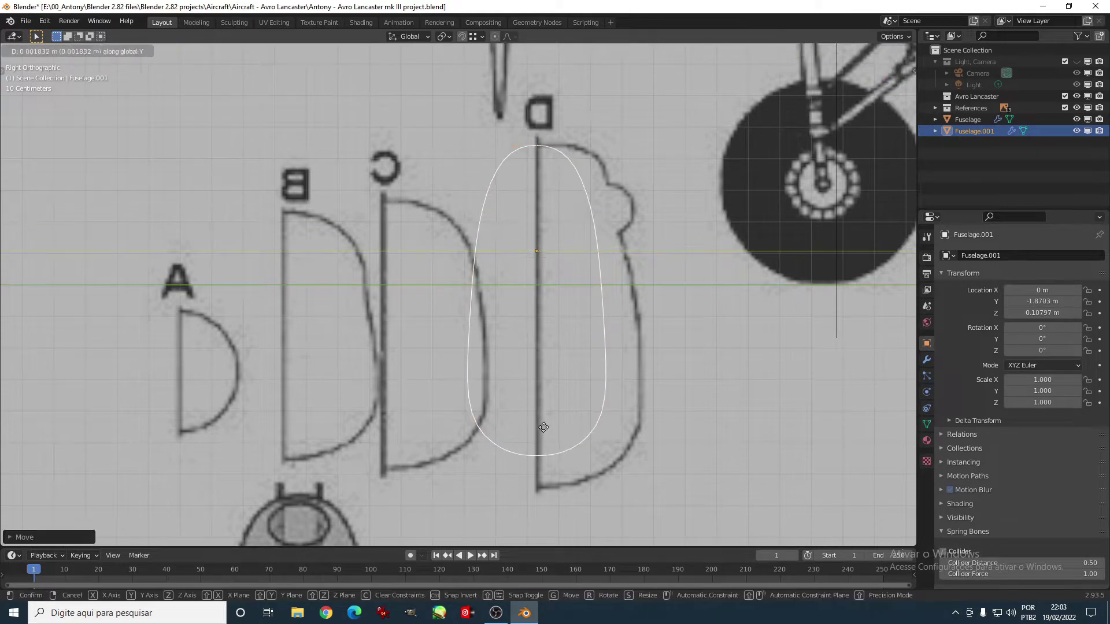
left_click(543, 428)
Step: Move the loop's side and bottom points to trace the D cross-section outline
key("Tab")
key("b")
key("Escape")
key("g")
left_click(638, 479)
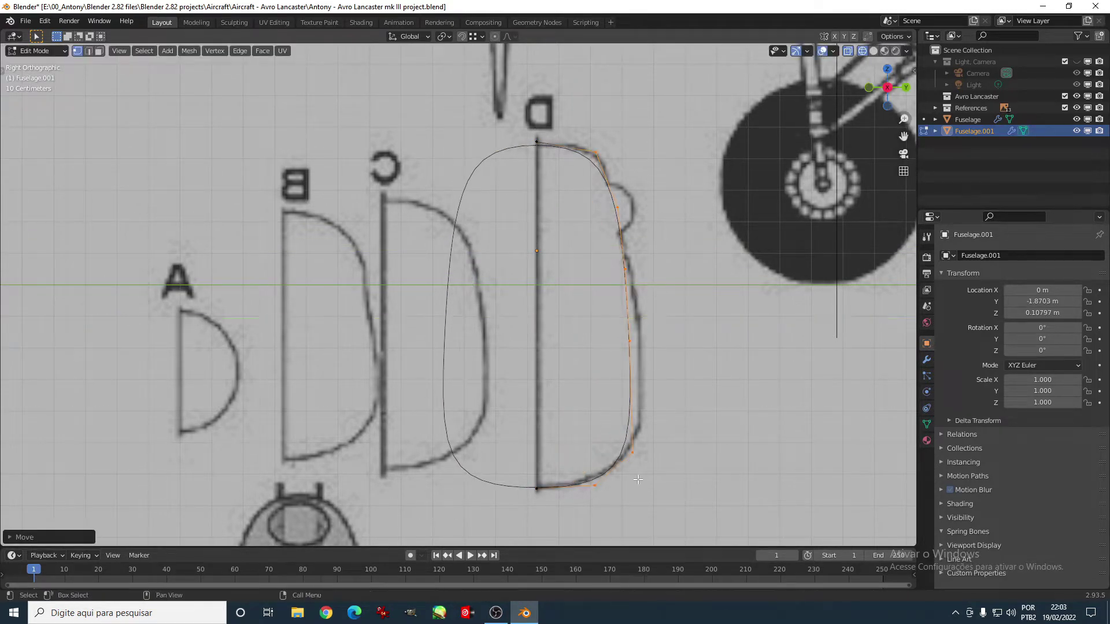
left_click(633, 452)
key("g")
key("y")
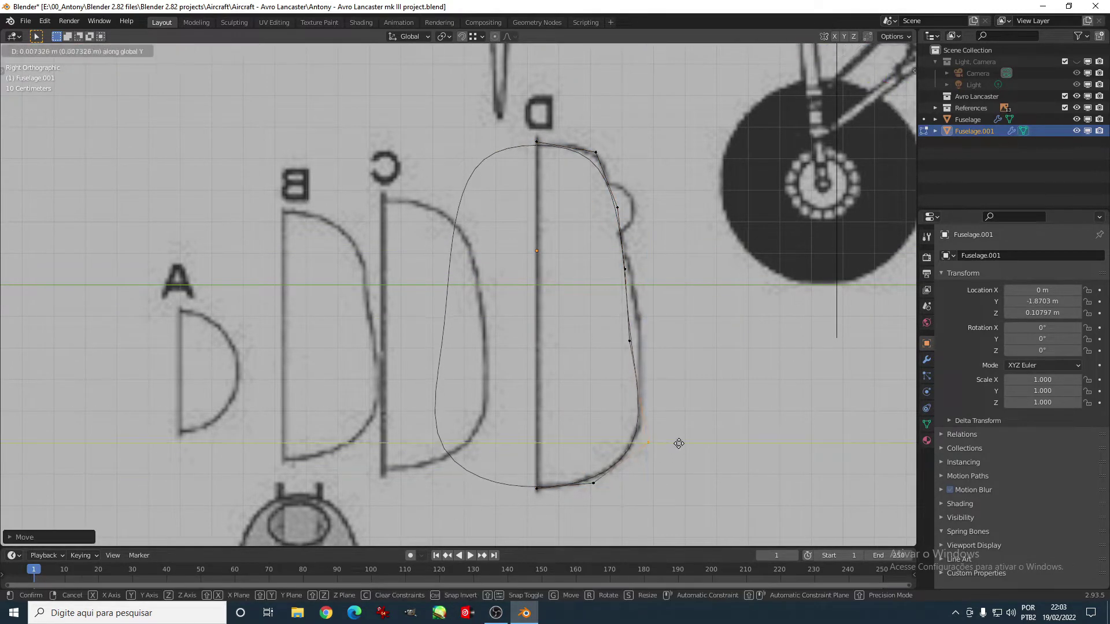
left_click(658, 273)
key("g")
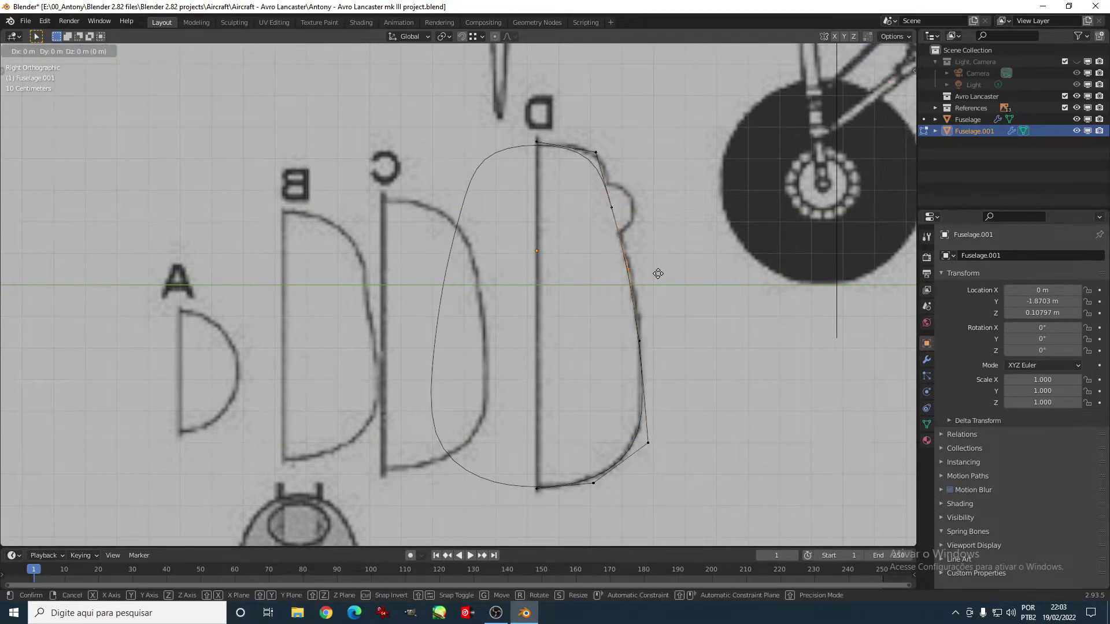
left_click(634, 152)
middle_click_drag(628, 182, 615, 249, "shift")
Step: Rotate the section 270° about Z in object mode (rz270)
key("Tab")
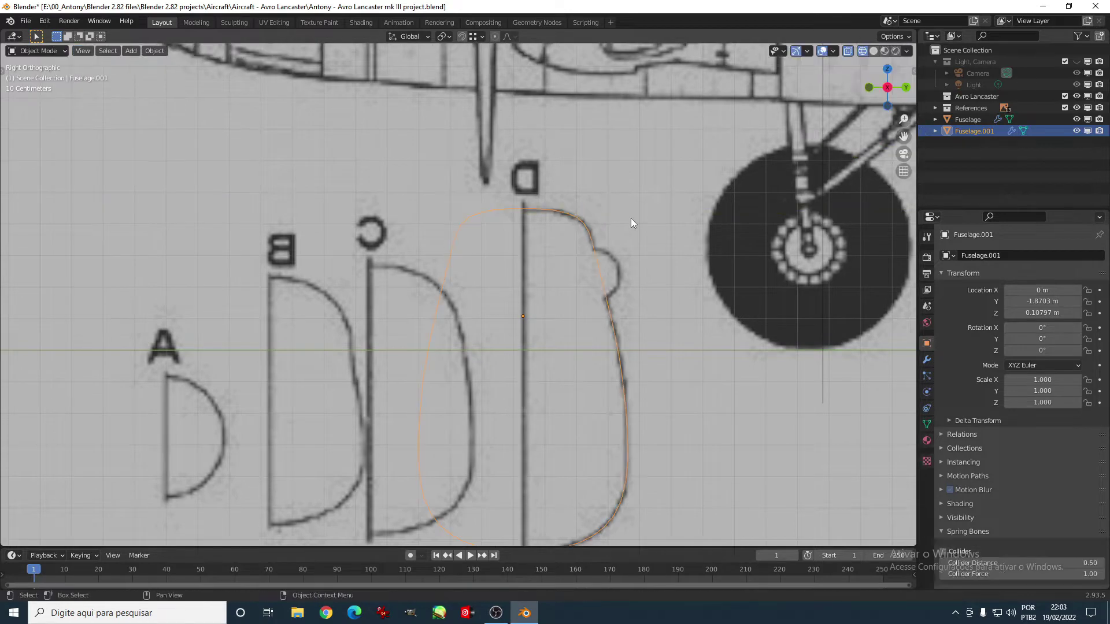
scroll(616, 322, "down", 2)
type("rz270")
key("Return")
Step: Move the cross-section along the Y axis to its station on the fuselage
scroll(699, 375, "down", 1)
key("g")
key("y")
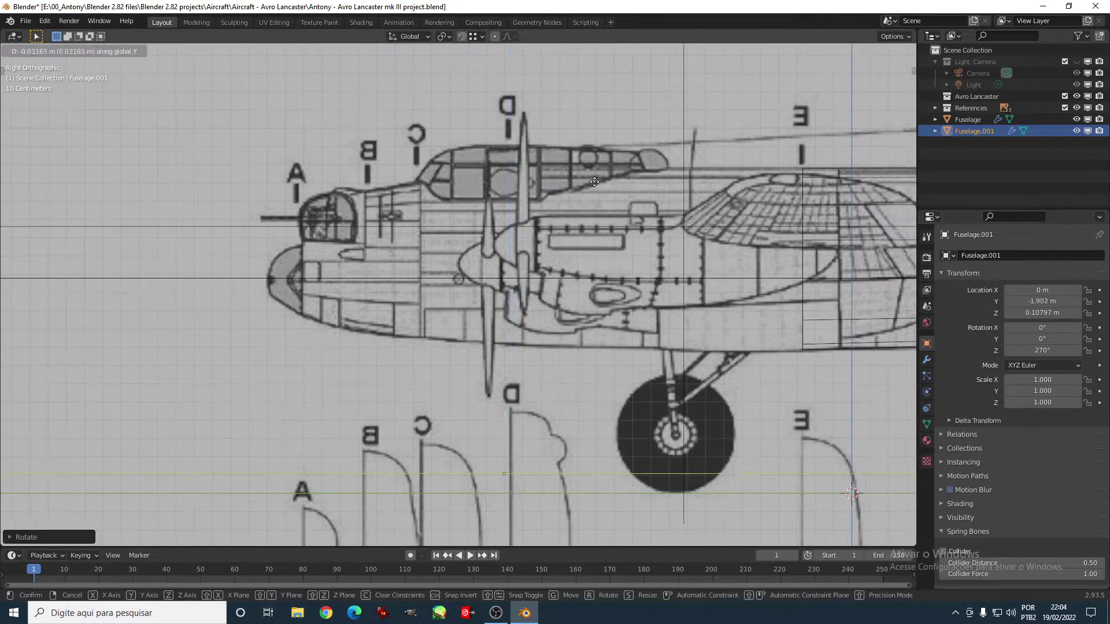
left_click(587, 230)
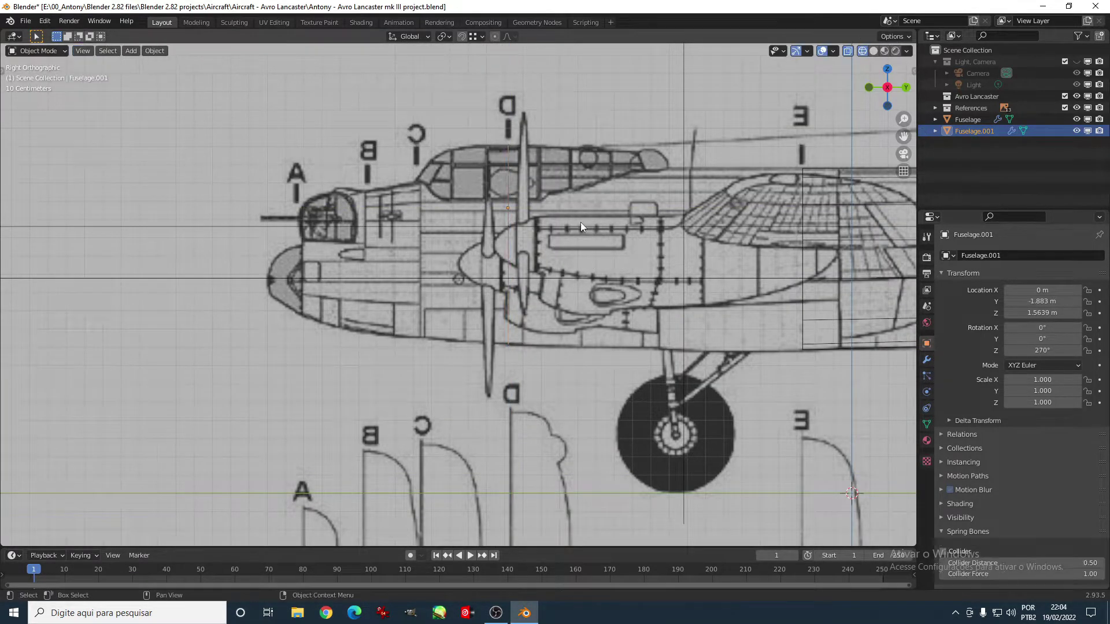
Step: Duplicate the Fuselage section and, with snapping on, place the copy ahead of the tube
scroll(581, 222, "down", 1)
left_click(645, 251)
key("shift+d")
key("Escape")
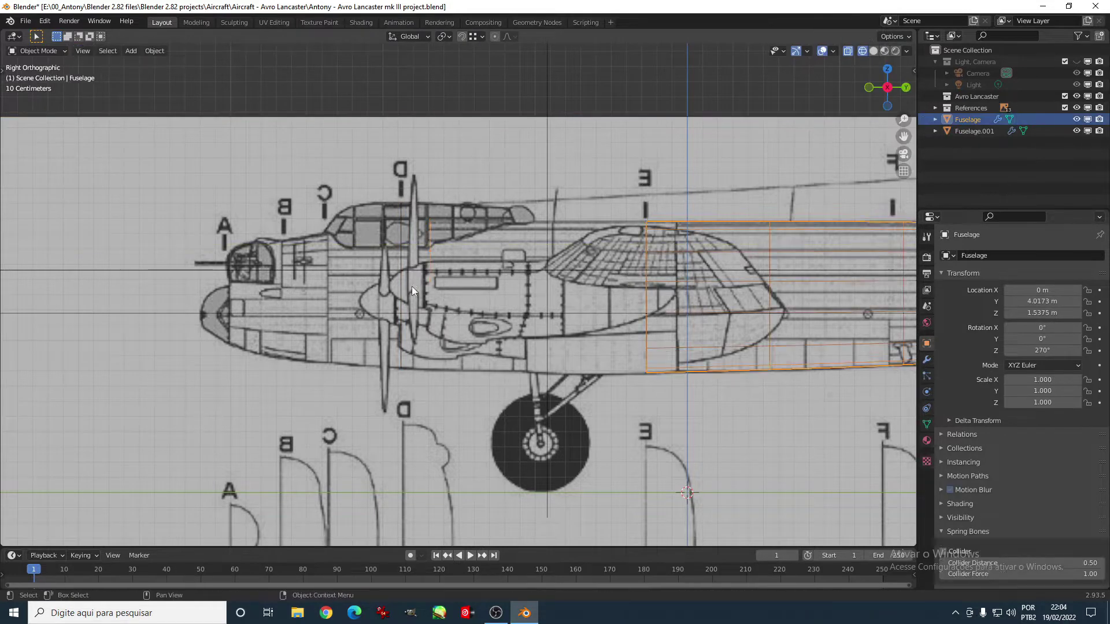
scroll(503, 286, "up", 4)
key("shift+Tab")
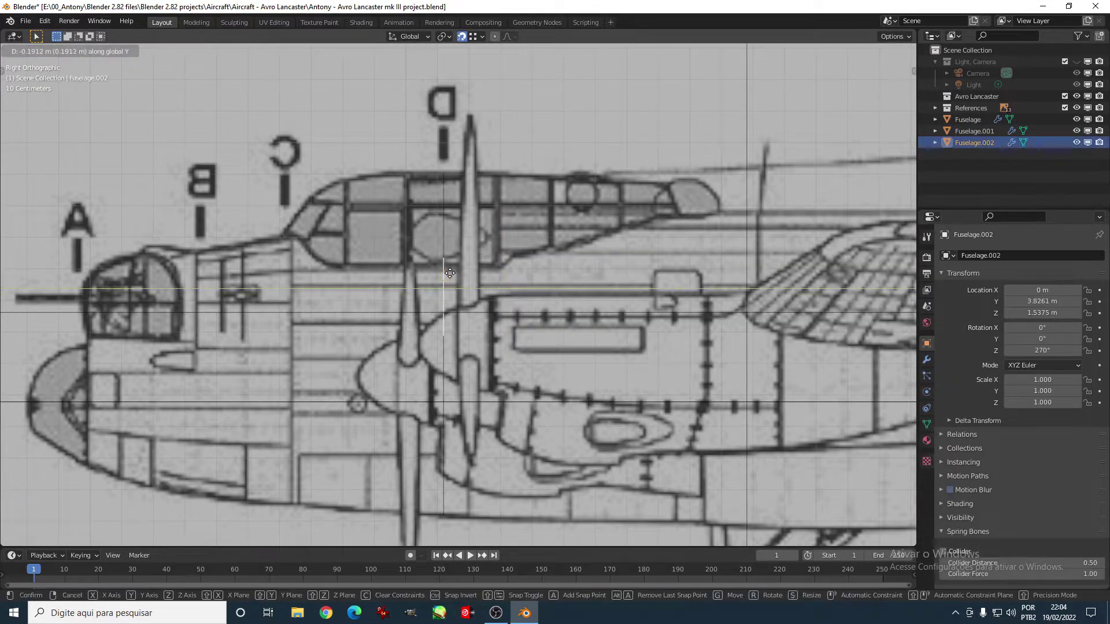
left_click(443, 279, "shift")
key("g")
left_click(442, 278)
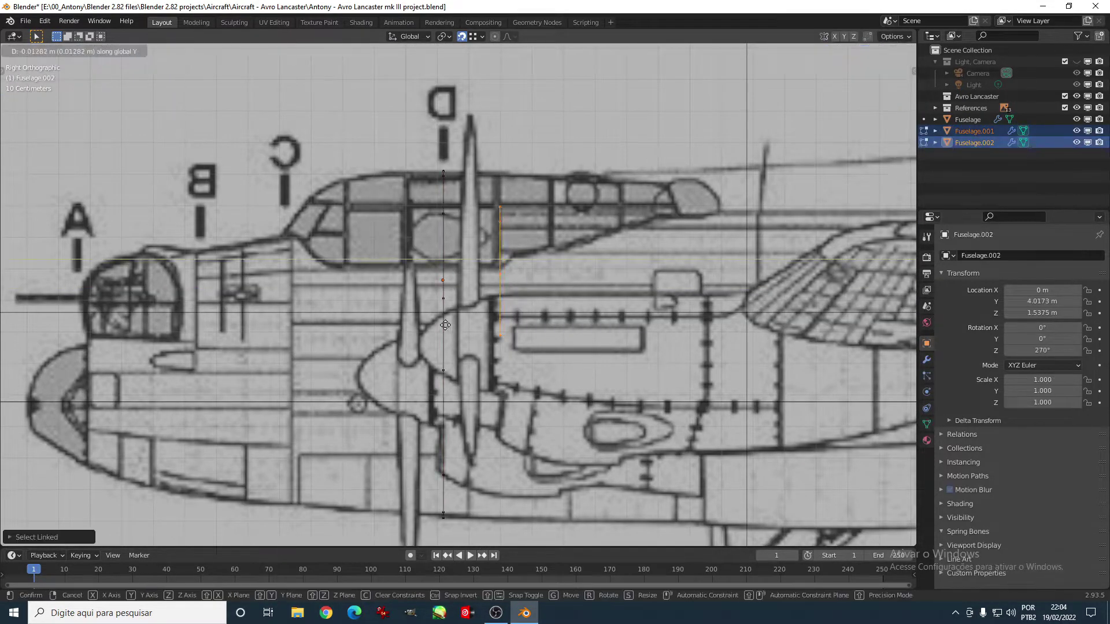
Step: Orbit around the sections, return to solid shading and select Fuselage.001
key("Tab")
middle_click_drag(443, 279, 554, 328)
key("Escape")
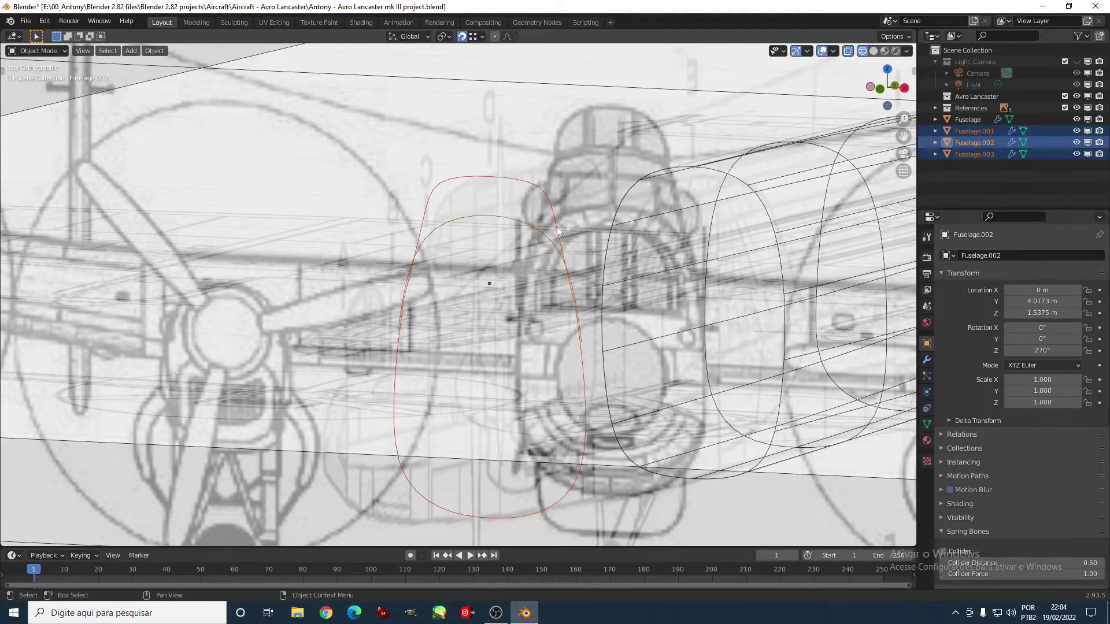
key("Tab")
key("shift+z")
left_click(584, 367)
Step: Delete the extra Fuselage.001 section and inspect Fuselage.002 in front view
key("Delete")
key("KP_5")
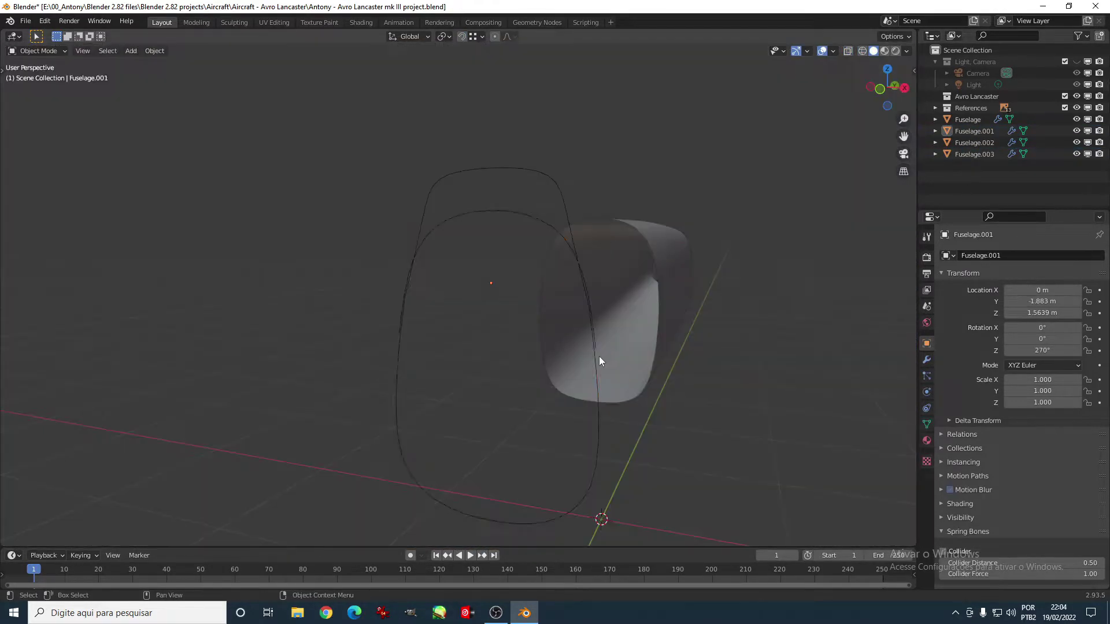
left_click(592, 341)
key("Tab")
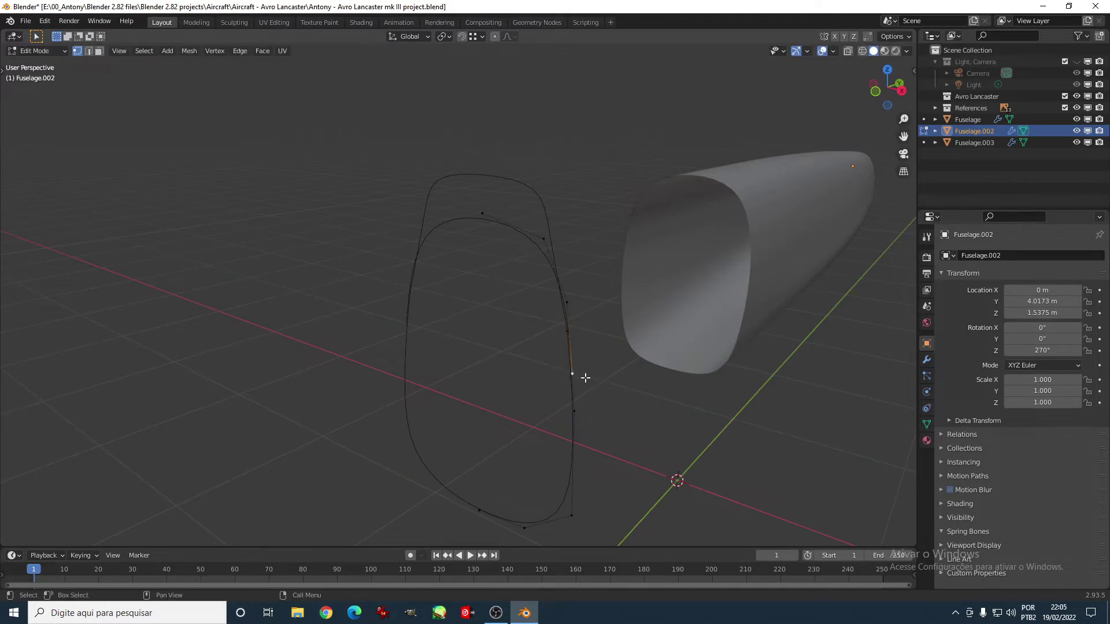
key("KP_1")
key("Tab")
middle_click_drag(642, 316, 600, 311)
key("Tab")
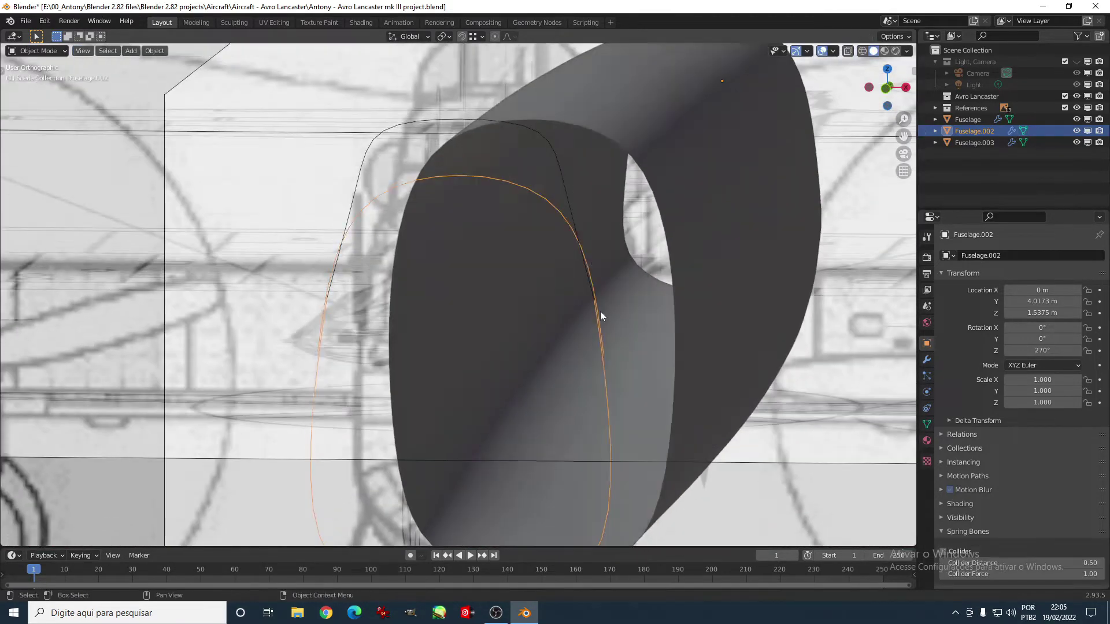
Step: Duplicate Fuselage.002 and vertex-slide the top nose edge so it curves toward the cockpit
right_click(563, 400)
key("KP_1")
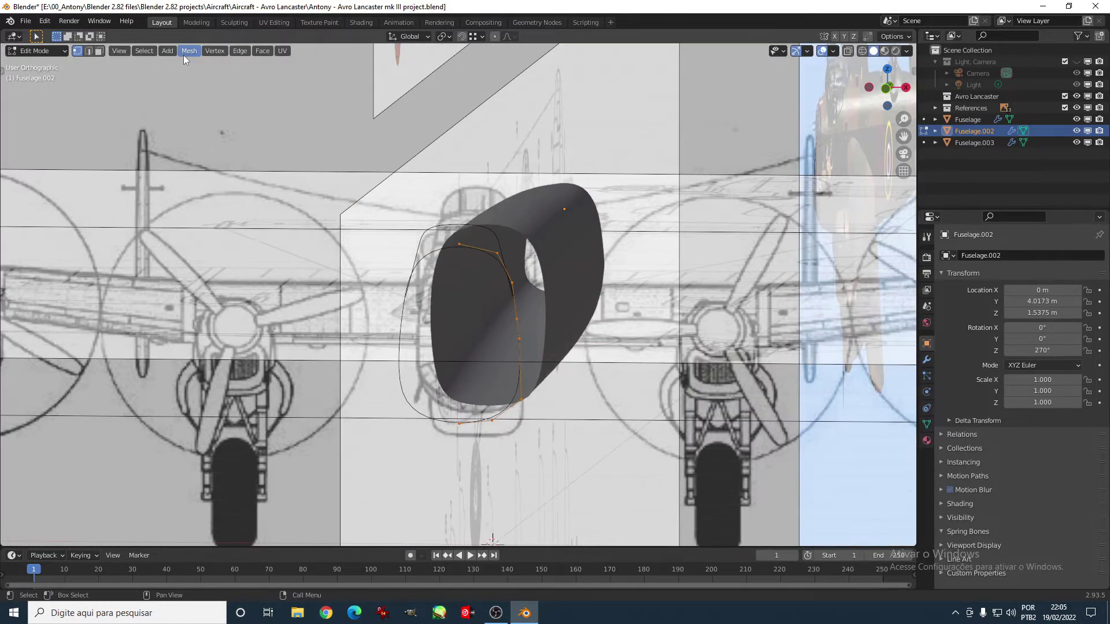
key("Tab")
key("KP_3")
key("shift+d")
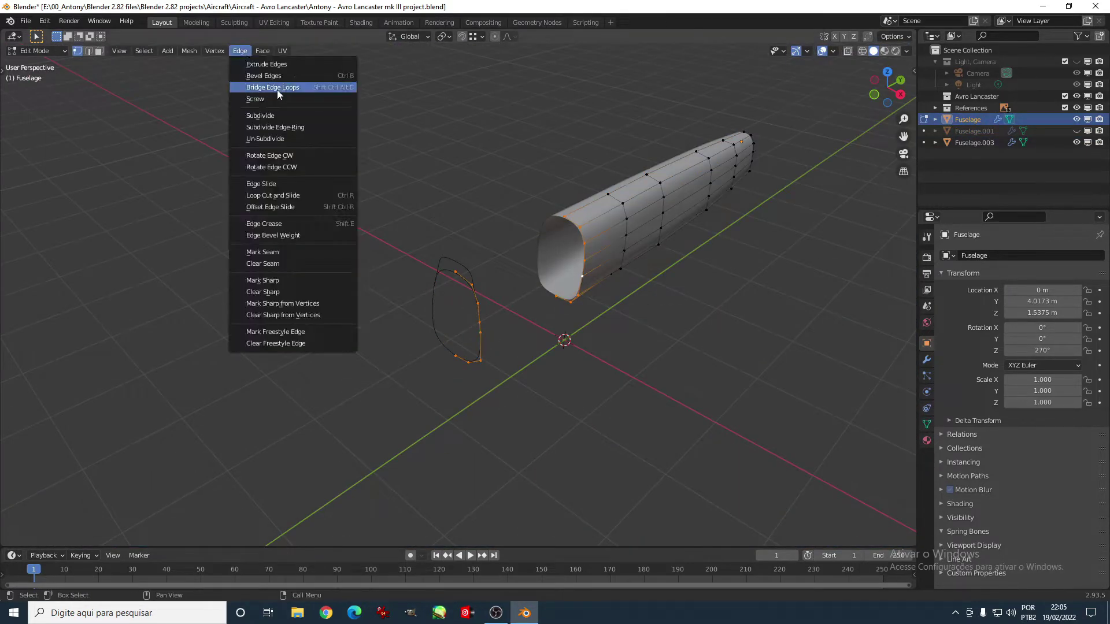
scroll(506, 294, "up", 3)
key("shift+v")
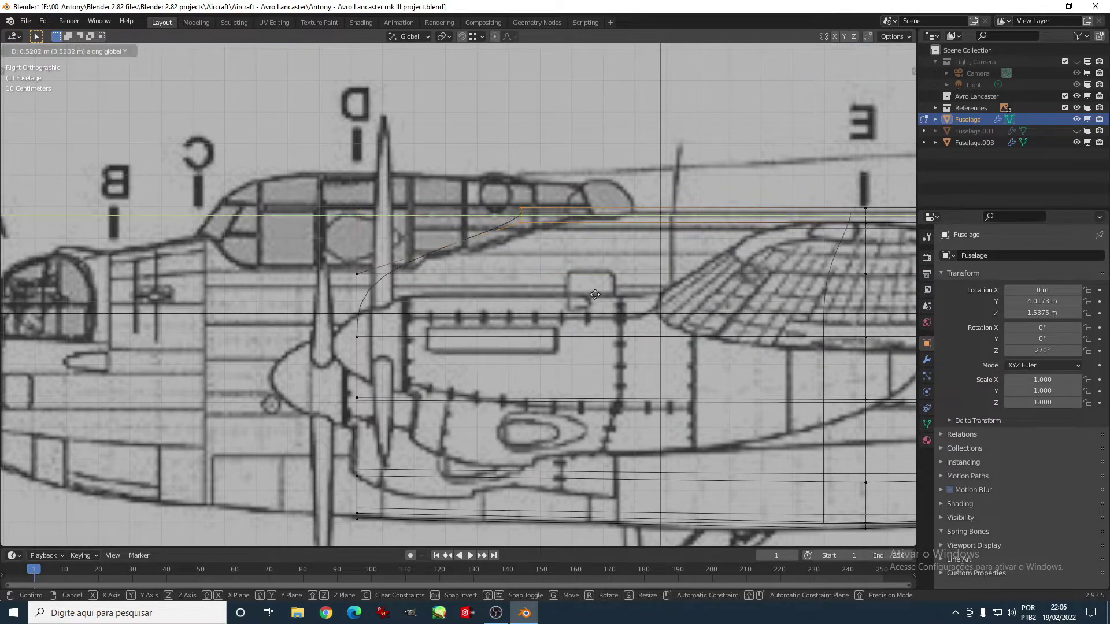
key("Tab")
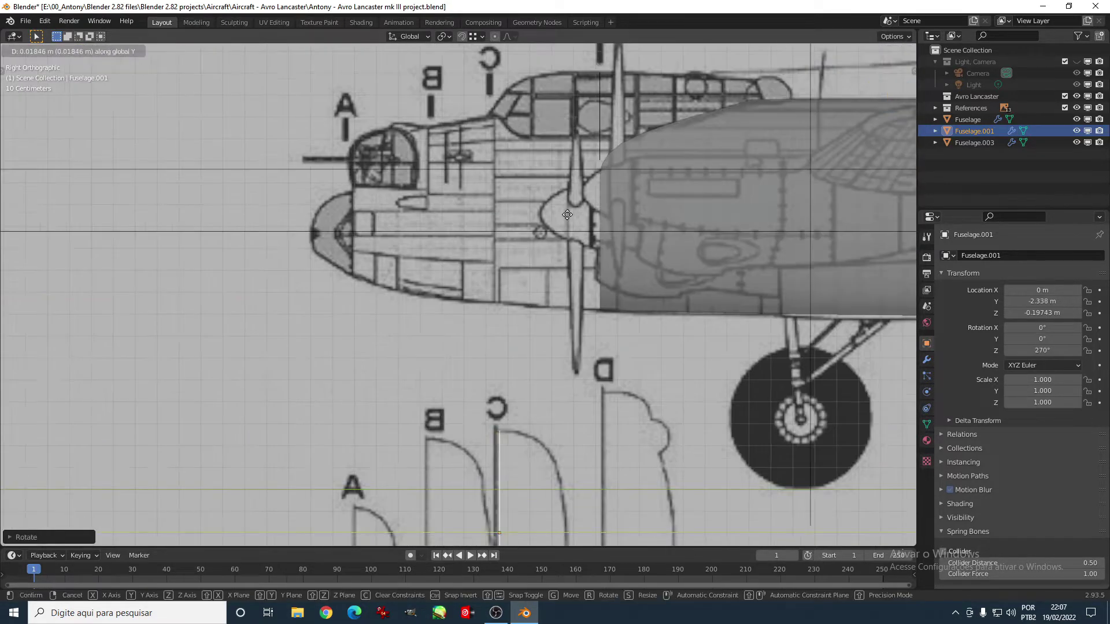
Step: Duplicate the section, move it along Y to station B, and reshape its points to profile B
scroll(584, 368, "down", 4)
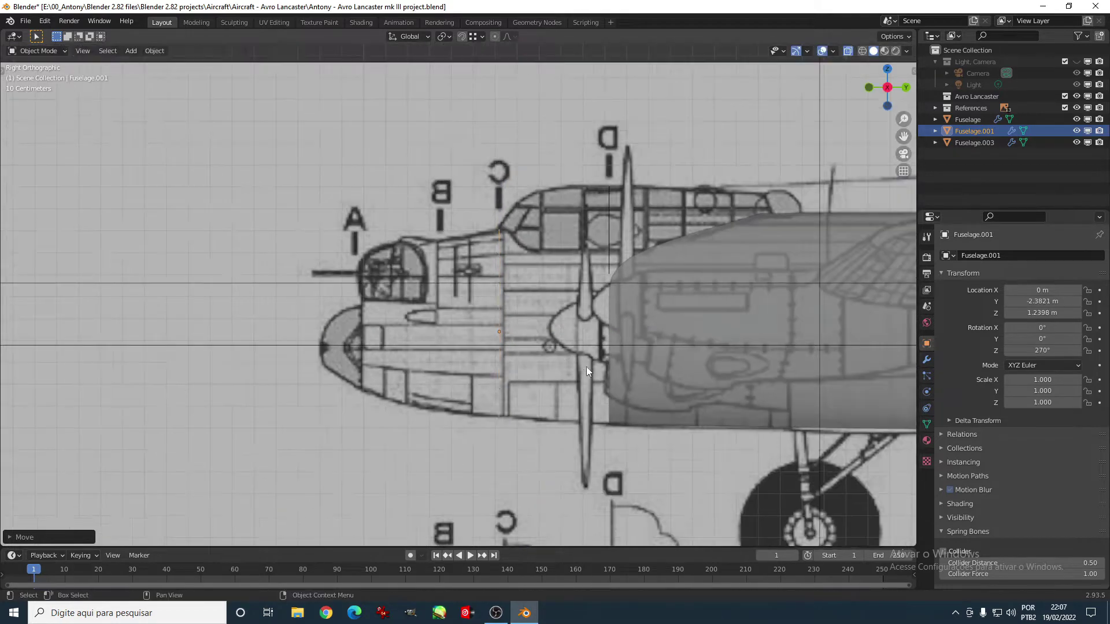
key("shift+d")
key("y")
scroll(547, 469, "up", 5)
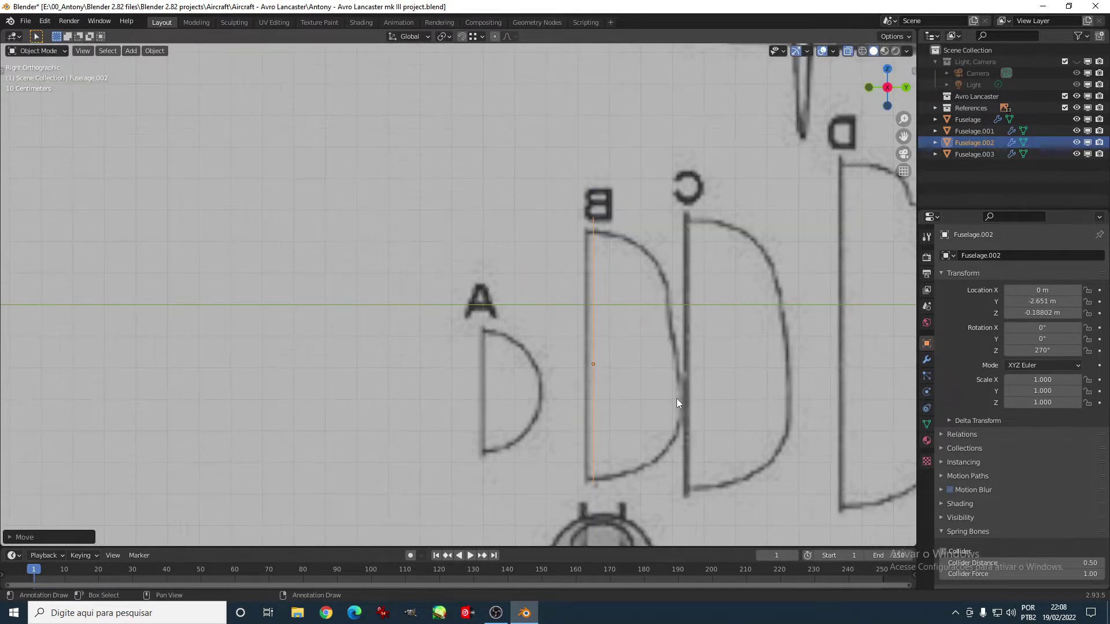
key("Tab")
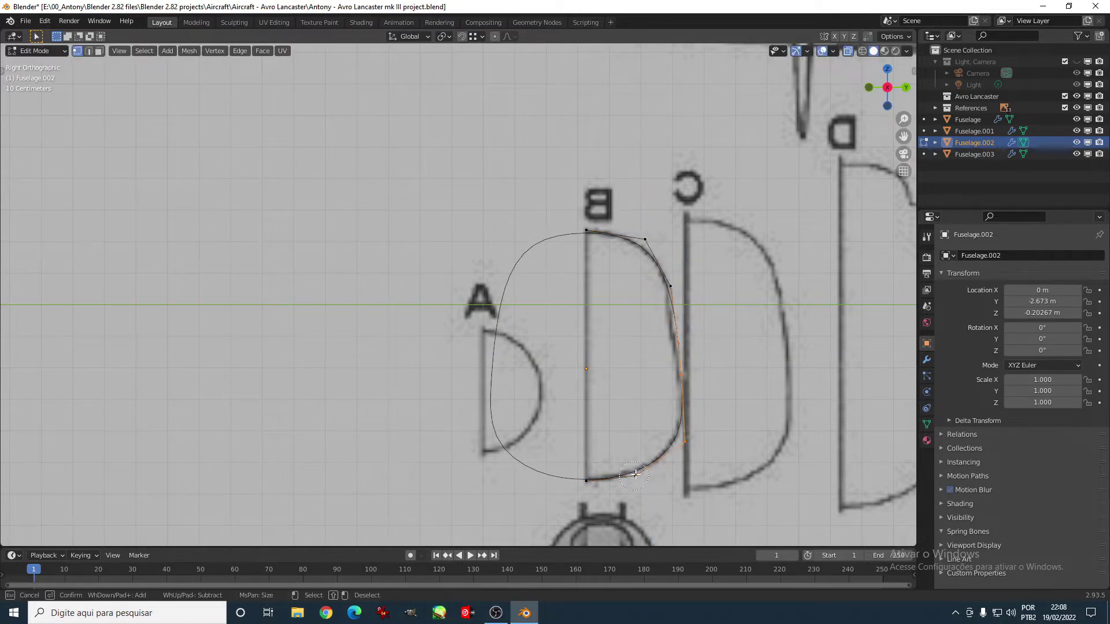
left_click(742, 370)
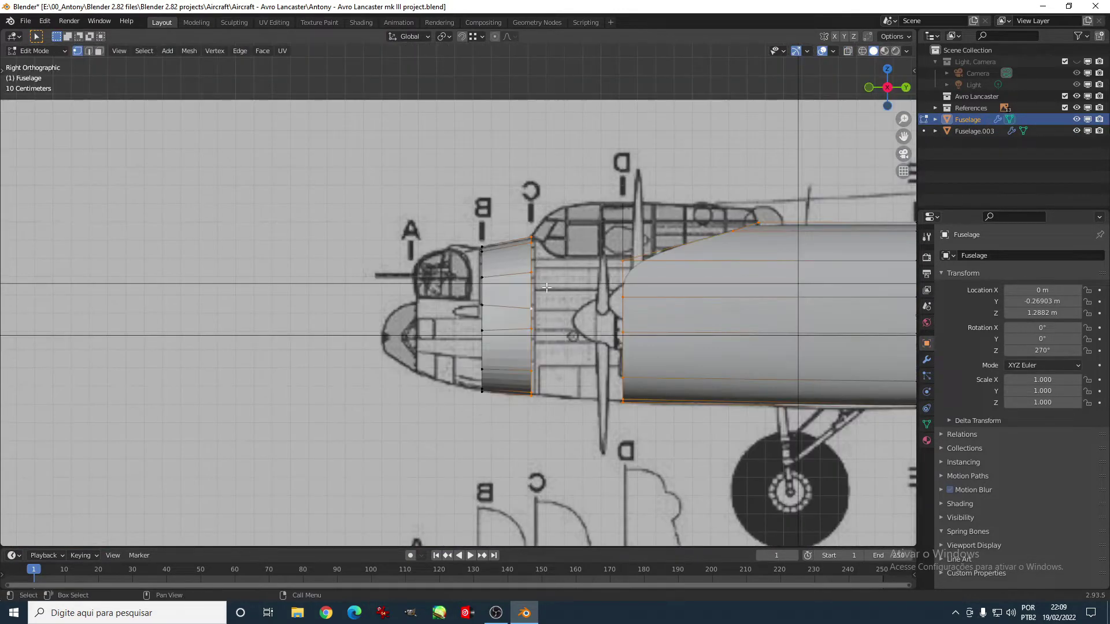
Step: Bridge the B loop into the fuselage and cut a new edge loop across it
left_click(240, 50)
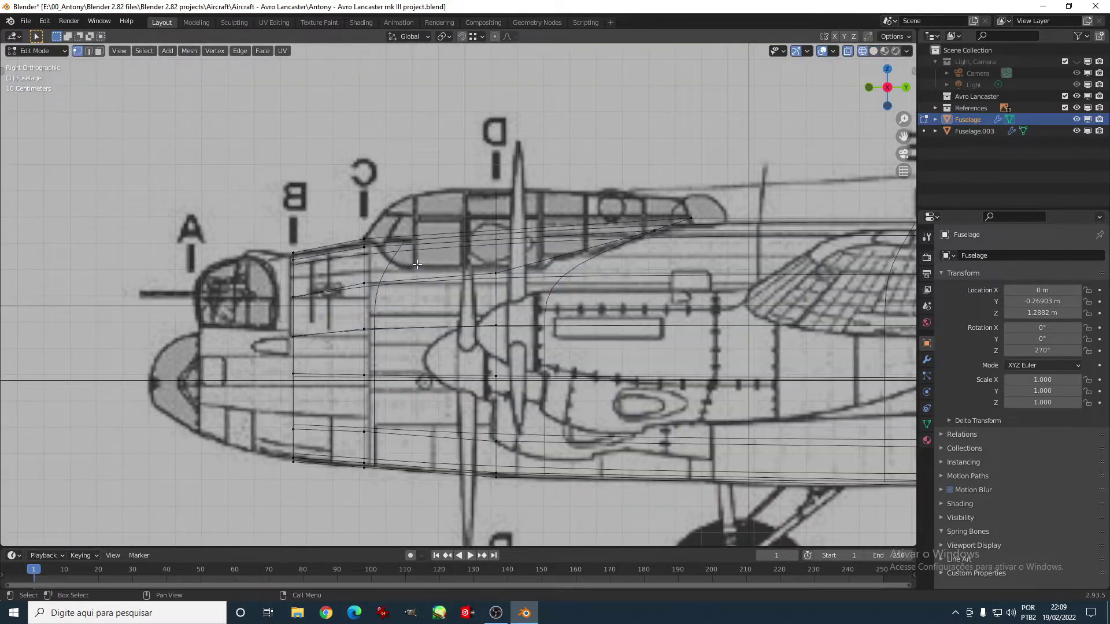
key("ctrl+r")
left_click(420, 272)
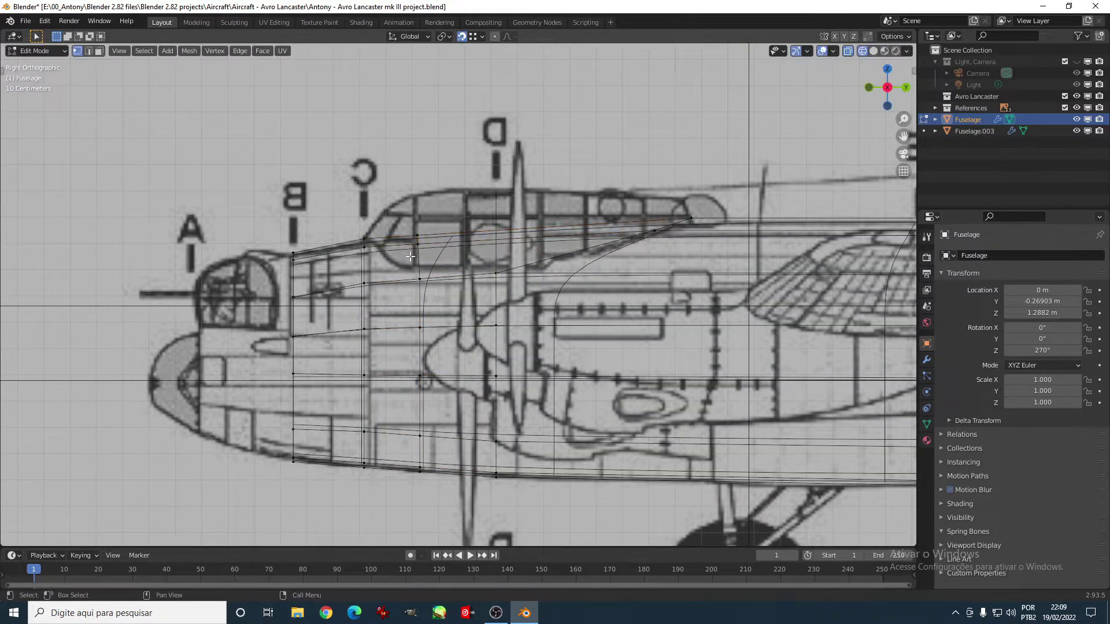
Step: Slide the top vertices so the fuselage's upper edge curves up toward the canopy
right_click(528, 227)
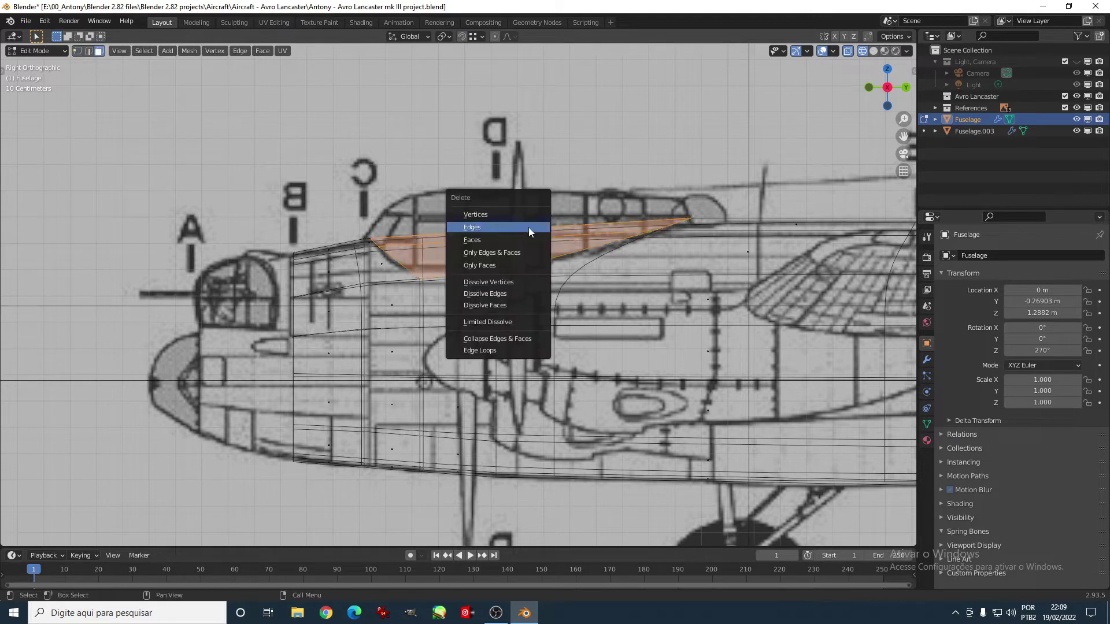
left_click(516, 239)
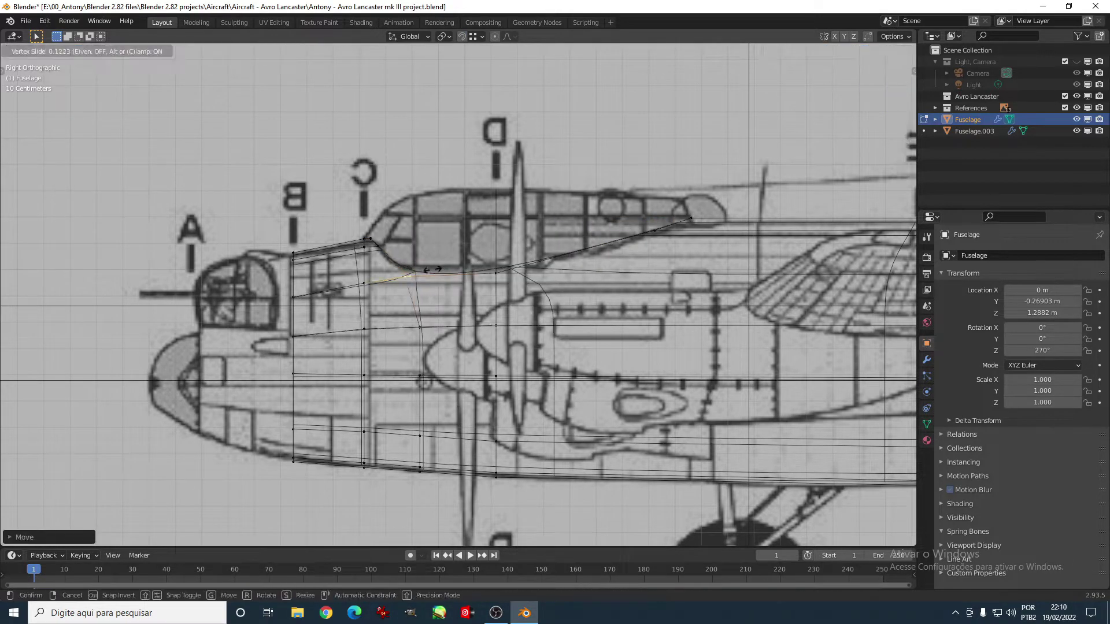
scroll(462, 277, "up", 3)
key("c")
left_click(553, 254)
scroll(457, 320, "down", 5)
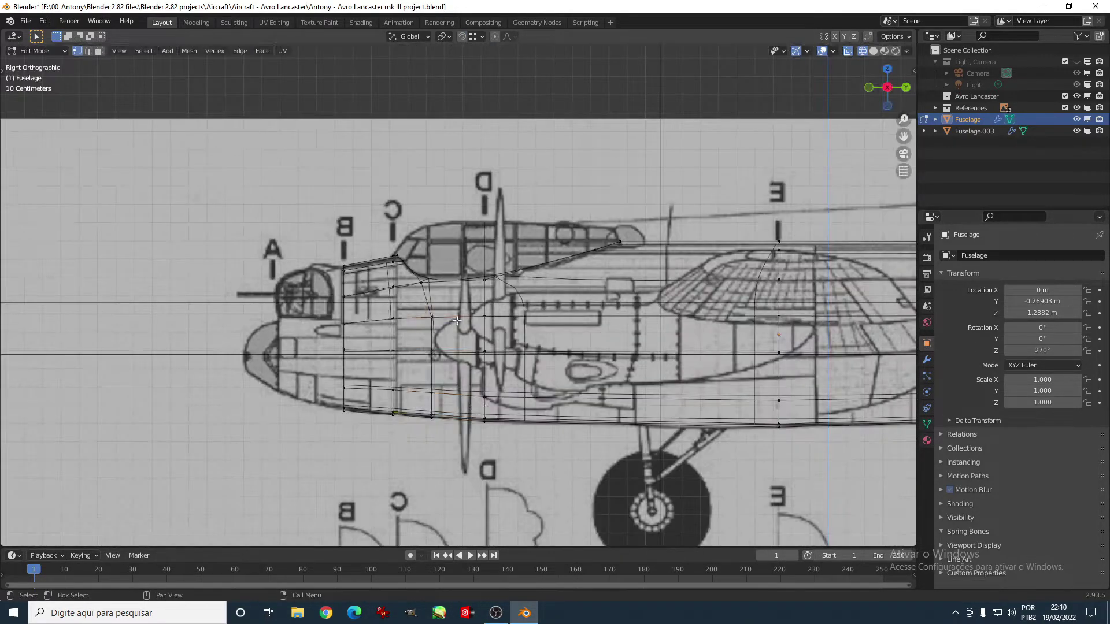
left_click(477, 408)
Step: Lower the underside loops at the nose to follow the belly outline
scroll(481, 404, "up", 2)
scroll(484, 396, "up", 2)
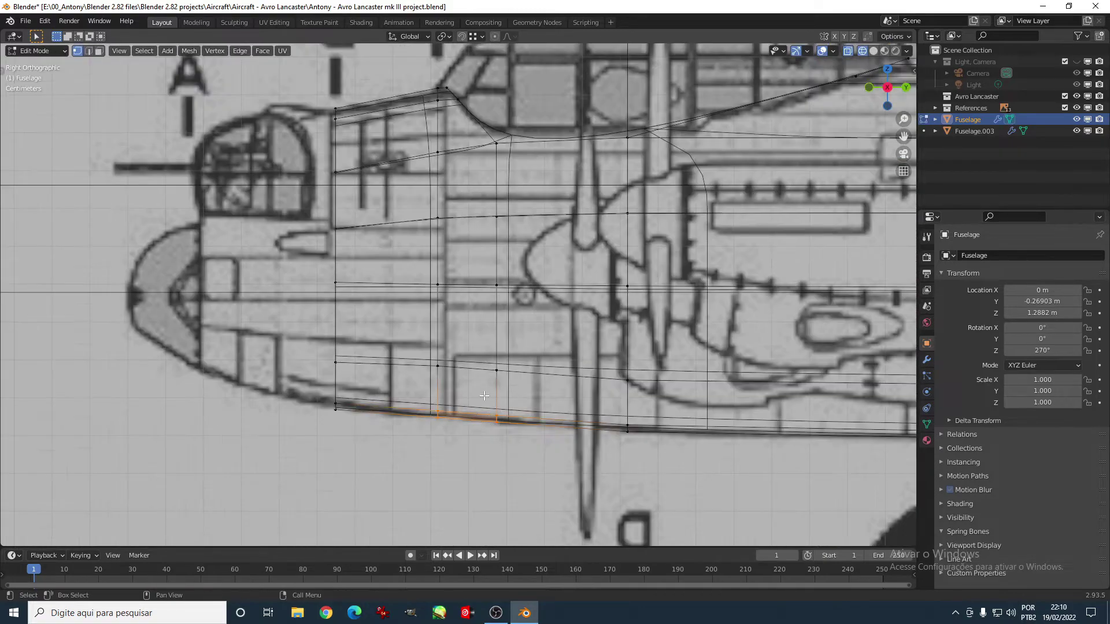
left_click(470, 340, "alt")
left_click(377, 398, "alt")
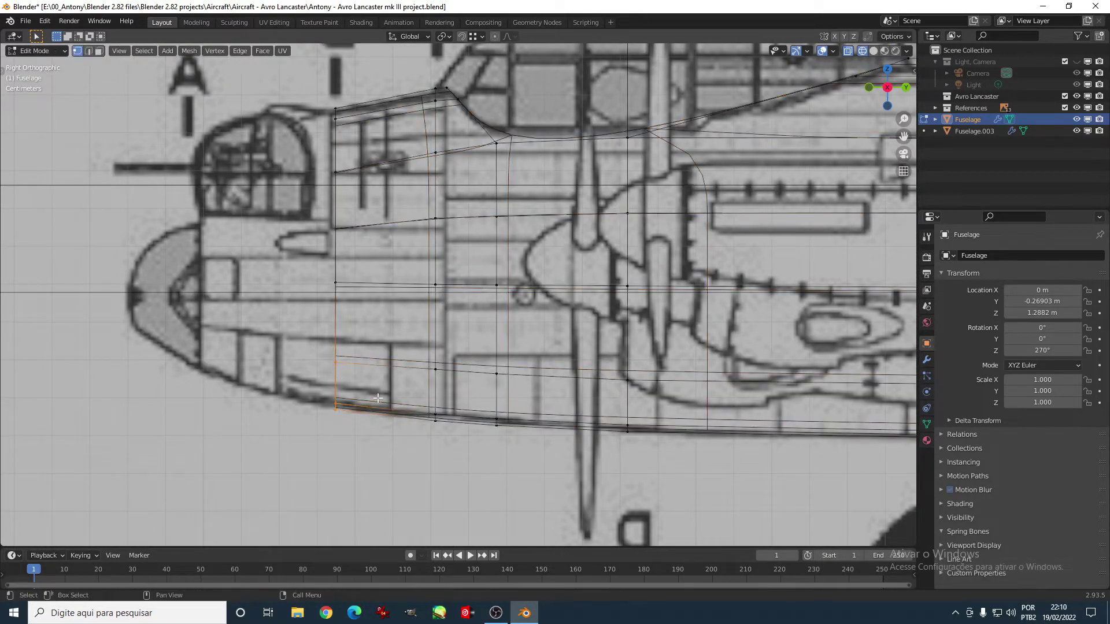
left_click(378, 399)
scroll(536, 313, "down", 5)
scroll(518, 301, "up", 3)
Step: Move the front edge loop forward to station A and begin scaling the nose loop
scroll(383, 300, "down", 2)
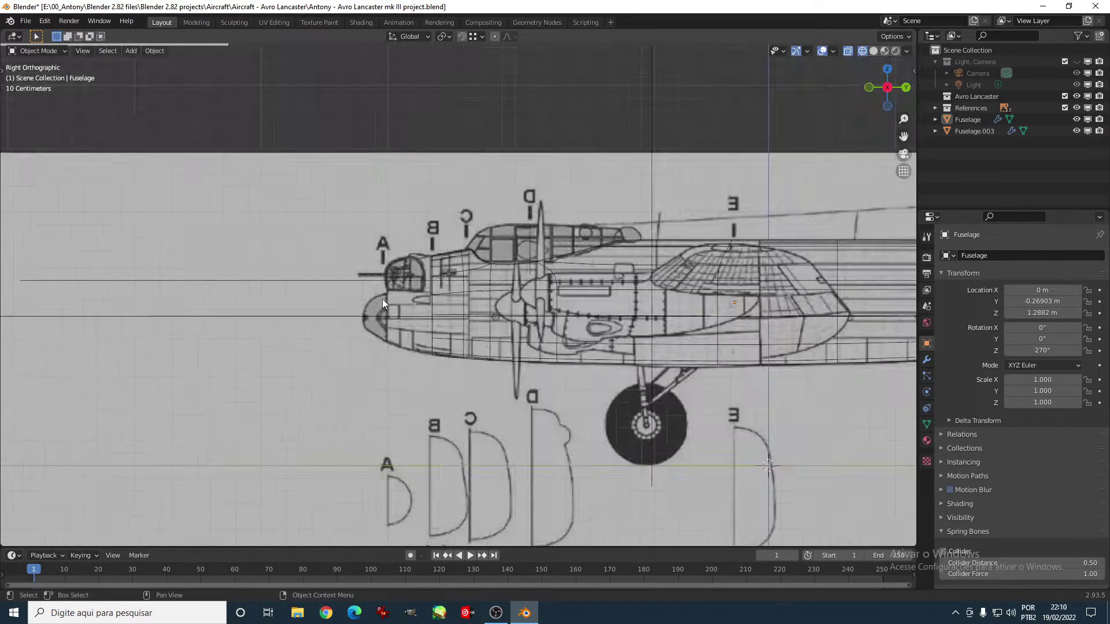
scroll(498, 268, "up", 4)
left_click(499, 268, "alt")
mouse_move(498, 267)
middle_mouse_down()
mouse_move(579, 348)
mouse_move(533, 463)
mouse_move(579, 254)
middle_mouse_up()
left_click(559, 349)
key("s")
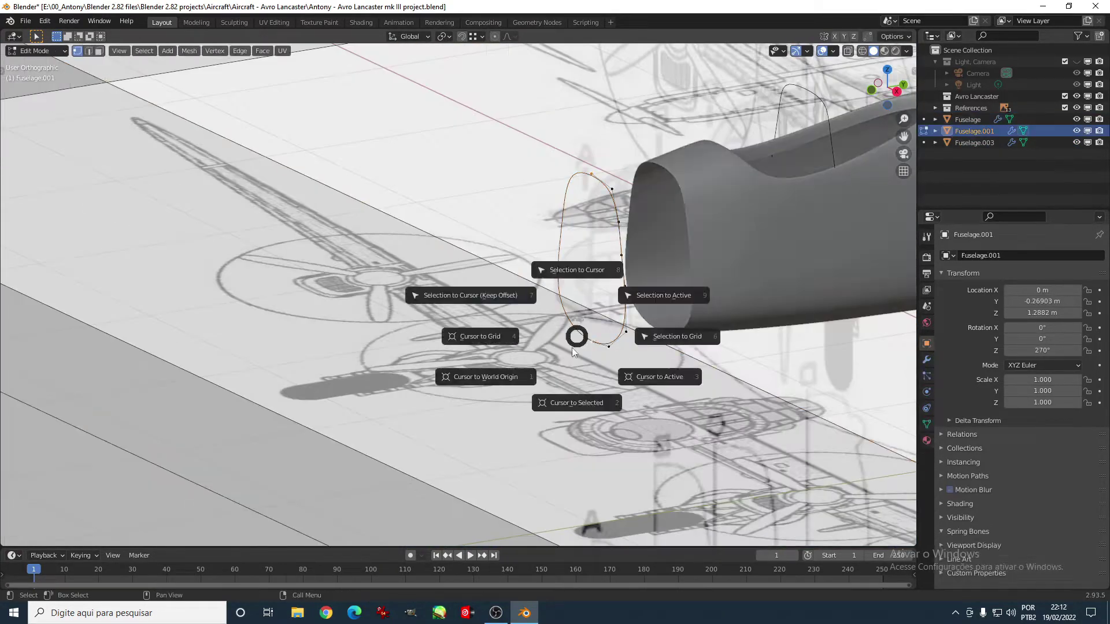
Step: Rotate the Fuselage.001 ring about Z to face the side view and resize it
left_click(154, 50)
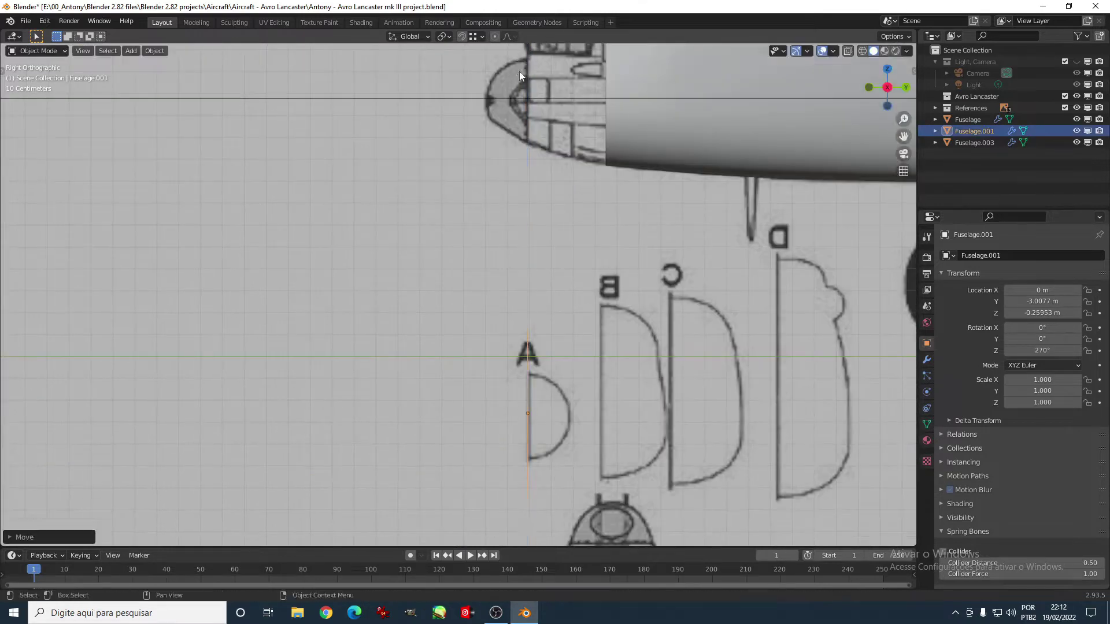
middle_click_drag(486, 445, 427, 322, "shift")
key("r")
key("z")
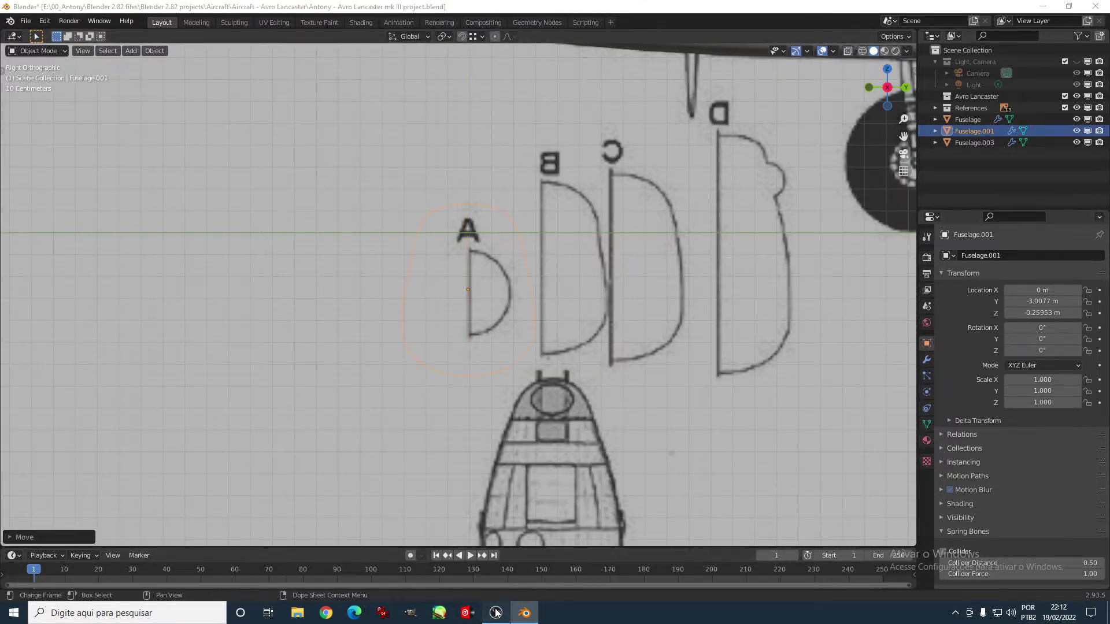
left_click(496, 613)
key("s")
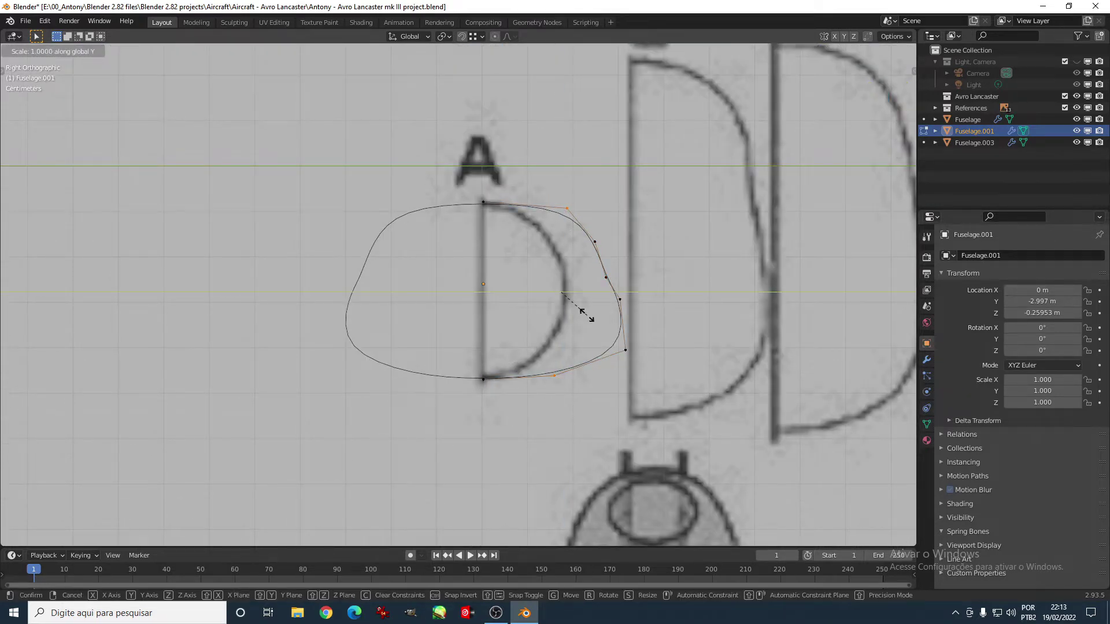
left_click(552, 316)
Step: Scale the ring's points in height and move them along Y to trace section A
key("s")
key("z")
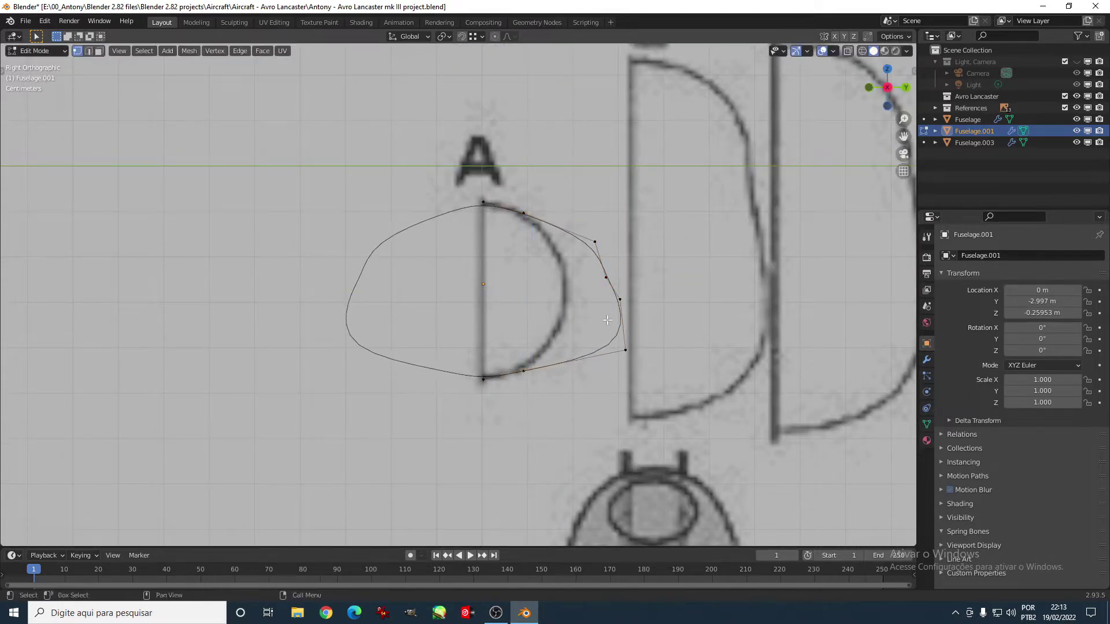
key("g")
key("y")
left_click(562, 351)
key("c")
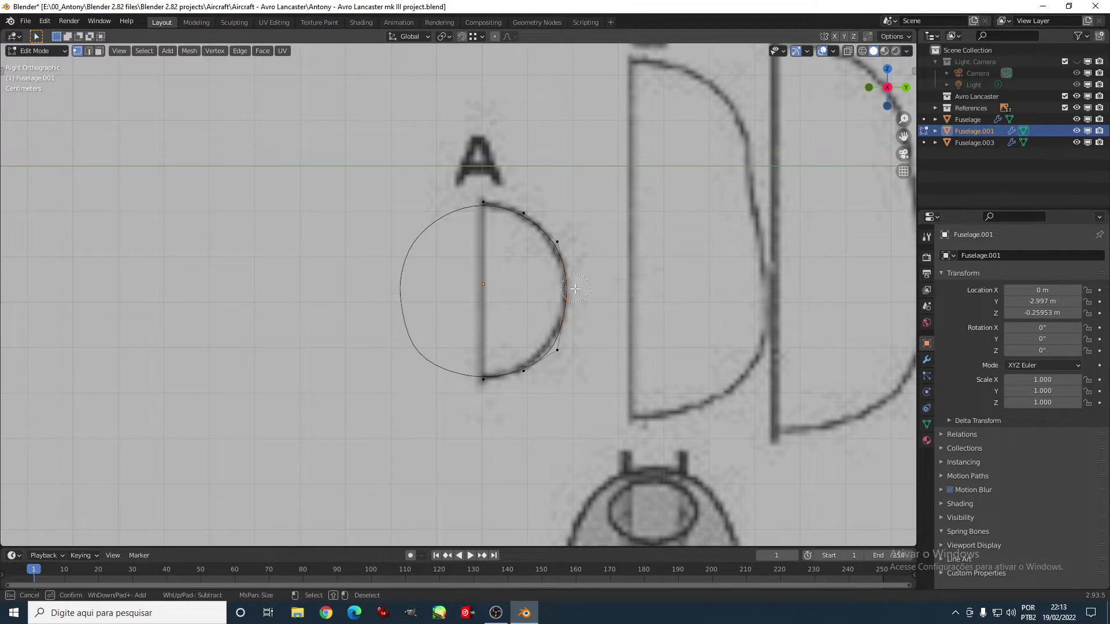
key("s")
key("z")
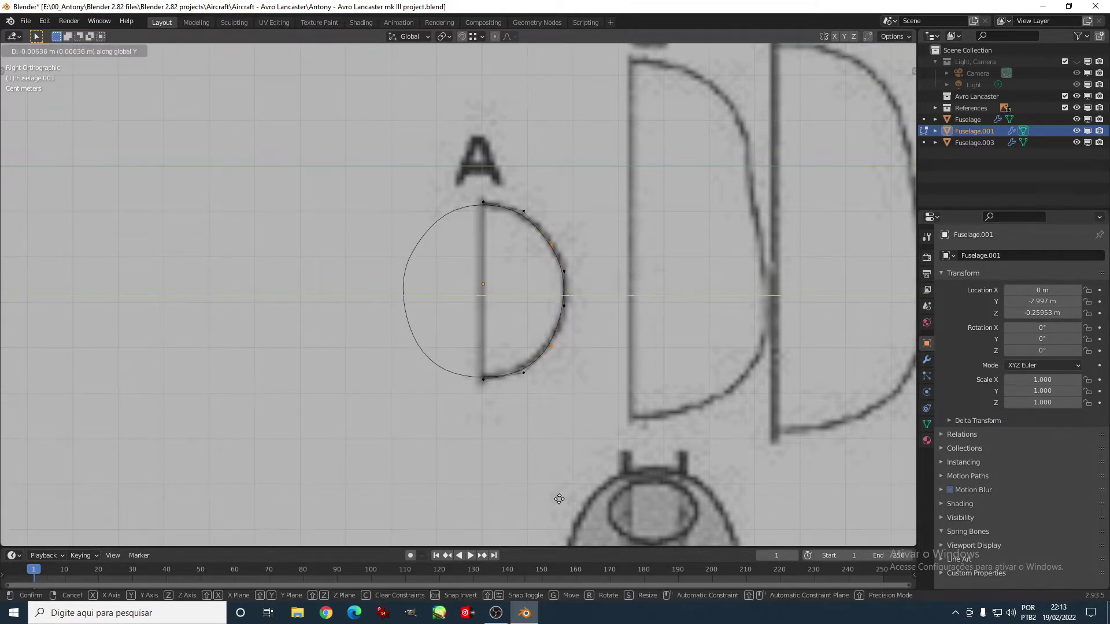
Step: Select all ring points, scale their height to match section A, and exit Edit Mode
key("Escape")
key("a")
key("s")
key("z")
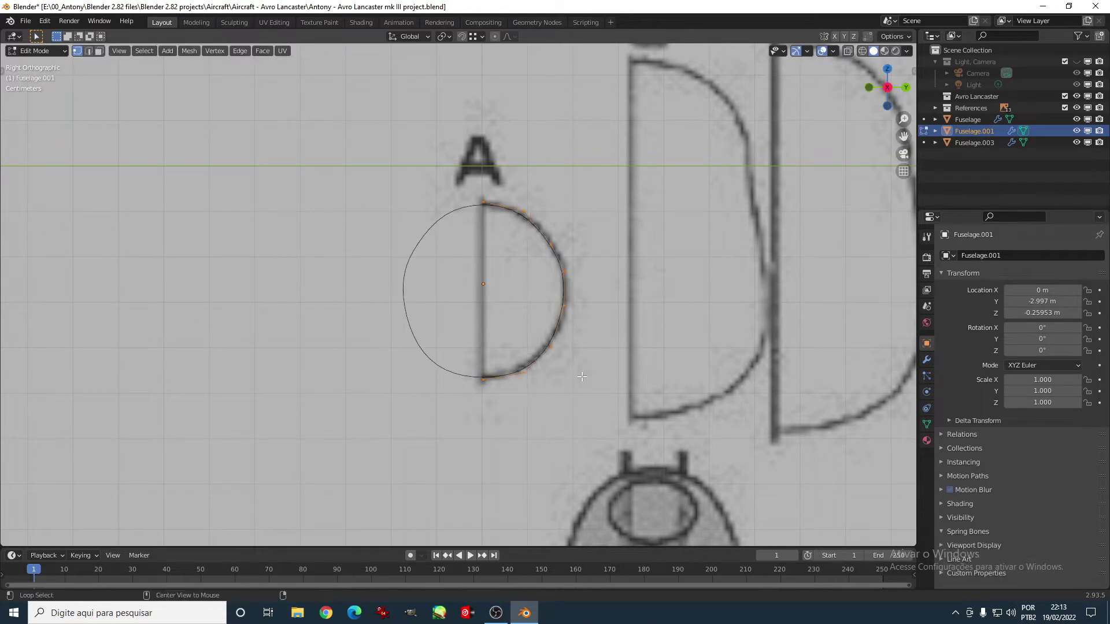
left_click(189, 51)
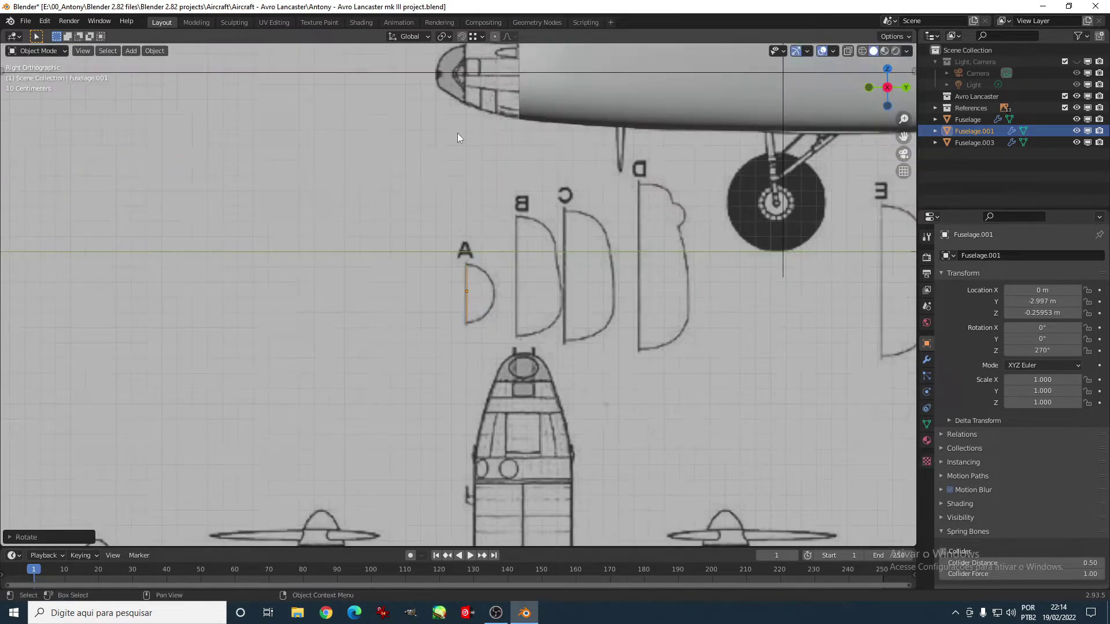
Step: Join Fuselage.001 into Fuselage and shift the nose edges sideways in top view
left_click(741, 267, "shift")
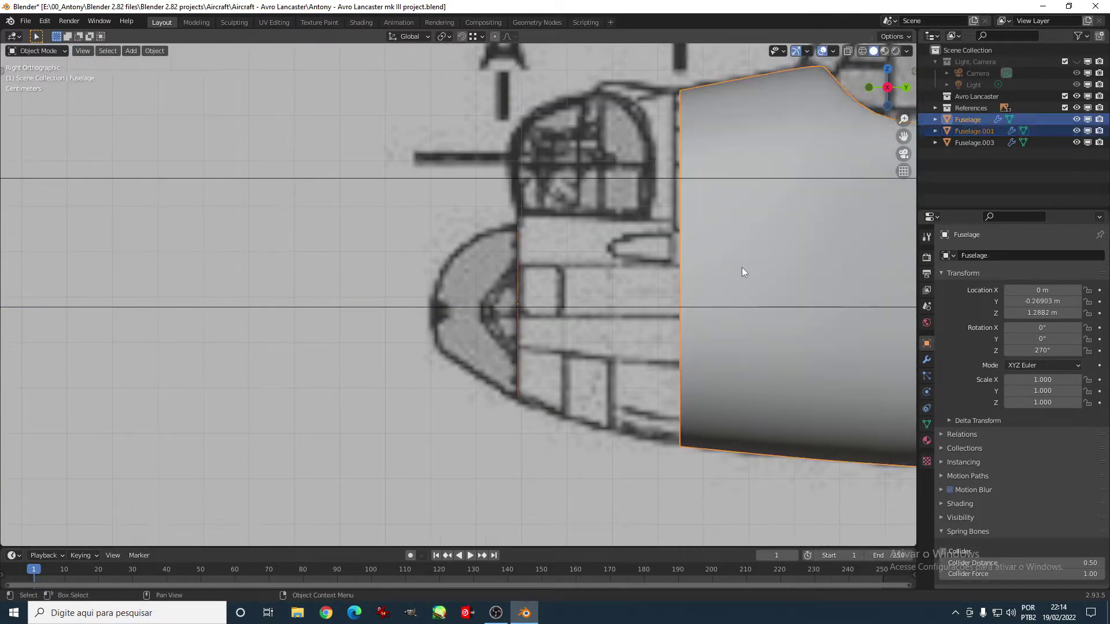
key("ctrl+j")
key("KP_7")
key("Tab")
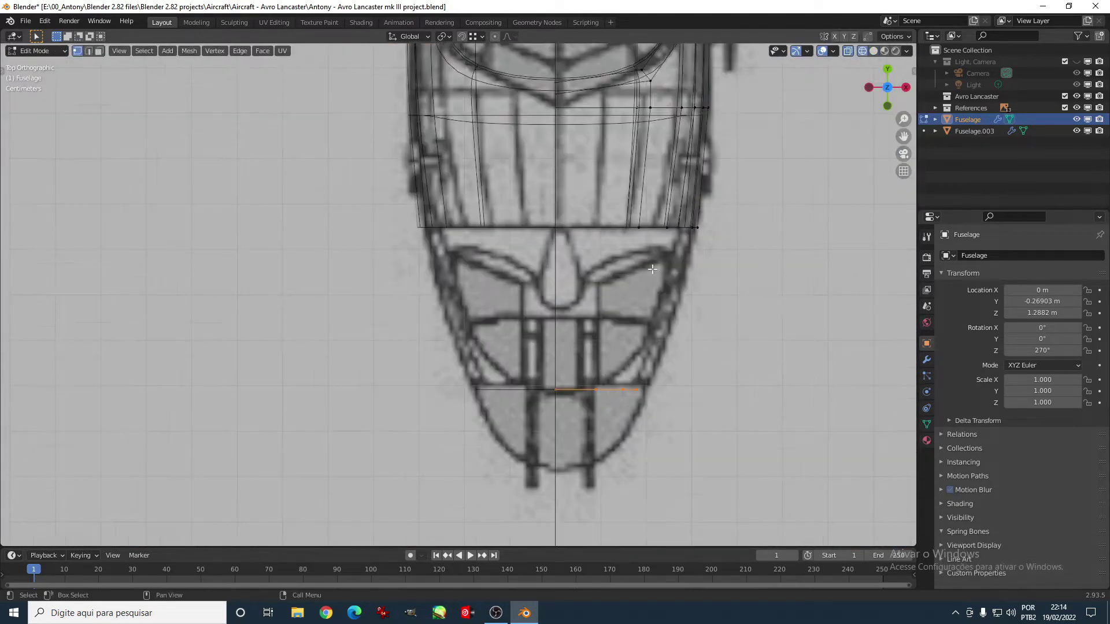
key("g")
key("x")
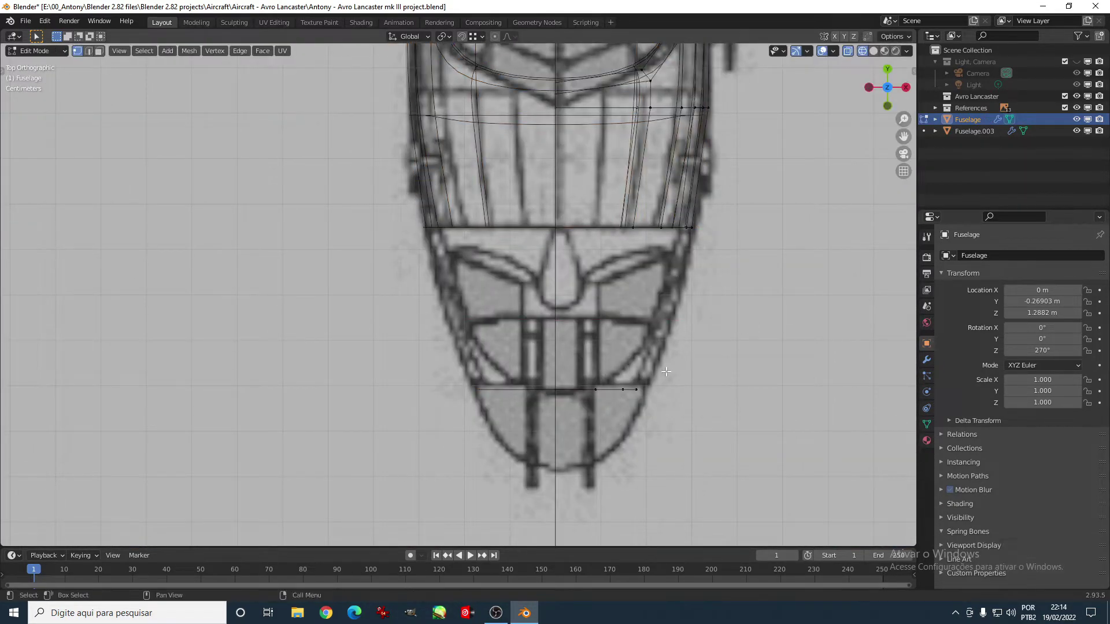
left_click(598, 392)
left_click(601, 388)
key("KP_3")
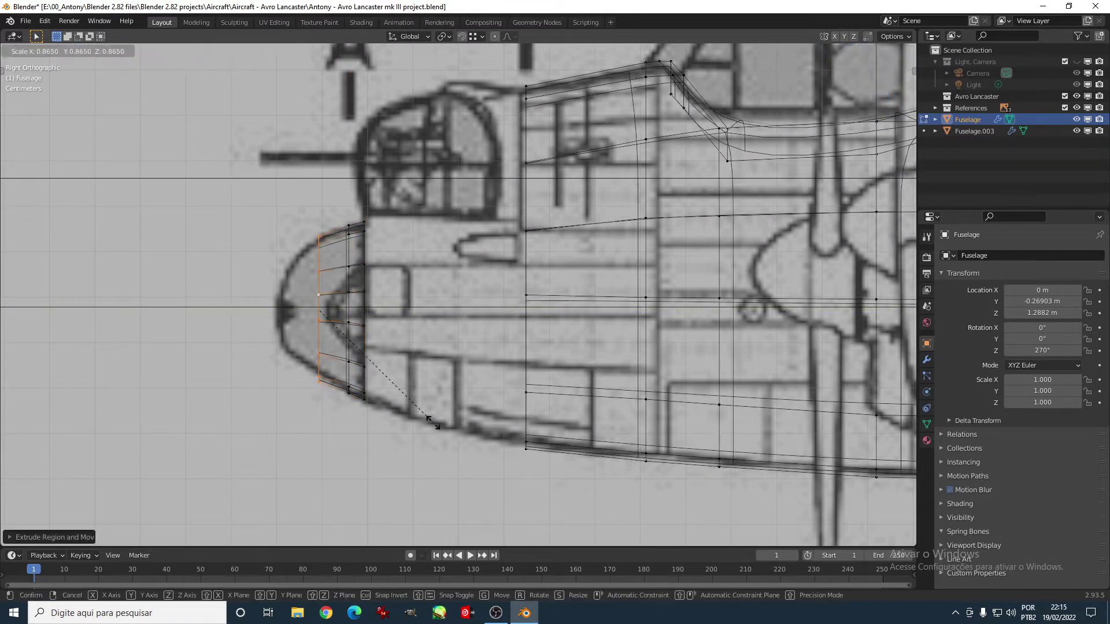
Step: Shrink the extruded nose ring and reposition the linked nose faces in see-through top view
key("Escape")
key("shift+z")
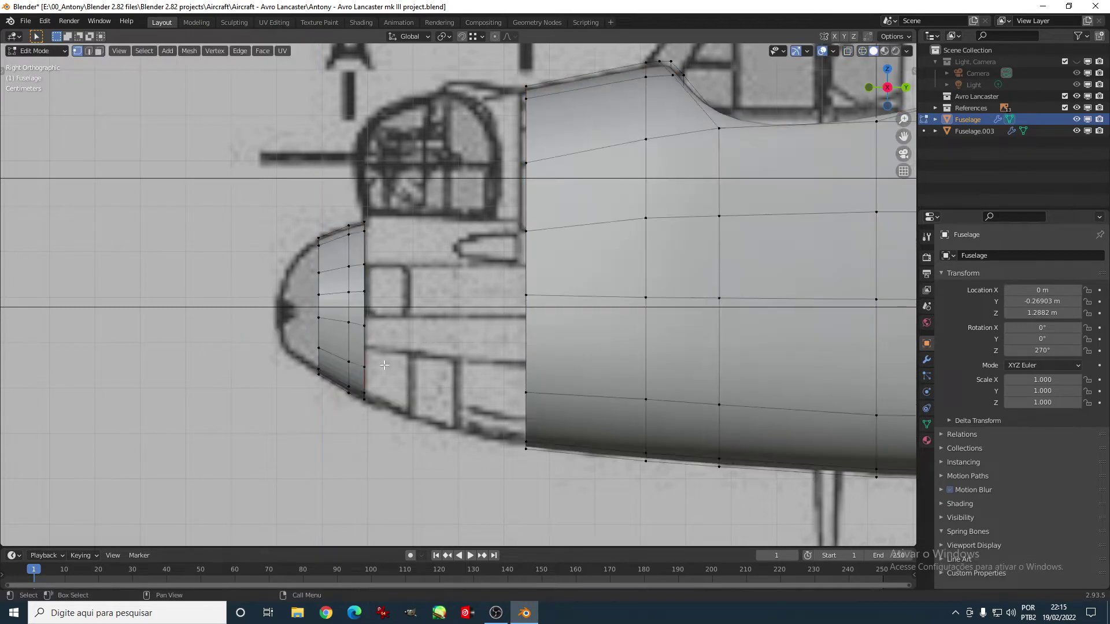
key("KP_7")
key("z")
left_click(362, 415)
key("l")
key("g")
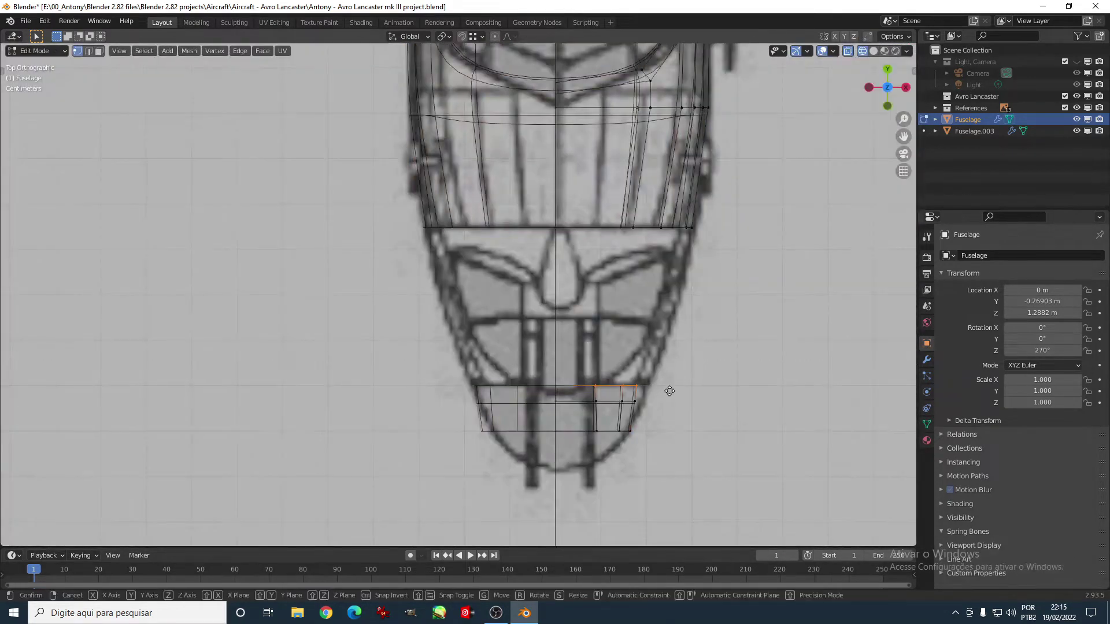
key("Escape")
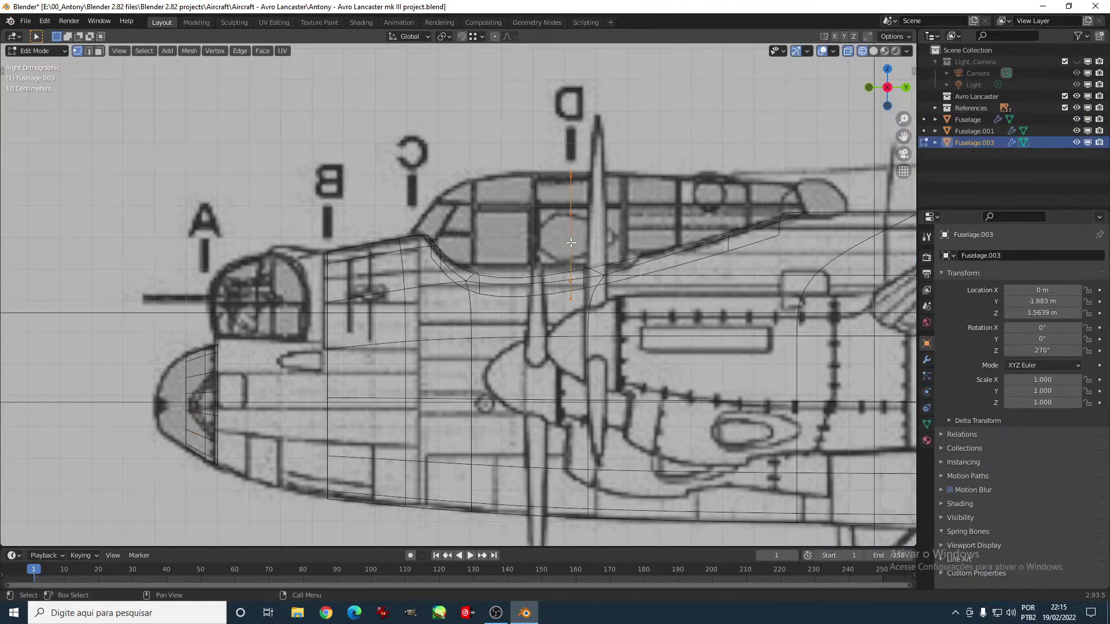
Step: Move the canopy edge loops vertically to match the side-view outline
key("g")
key("z")
key("Escape")
key("g")
left_click(541, 275)
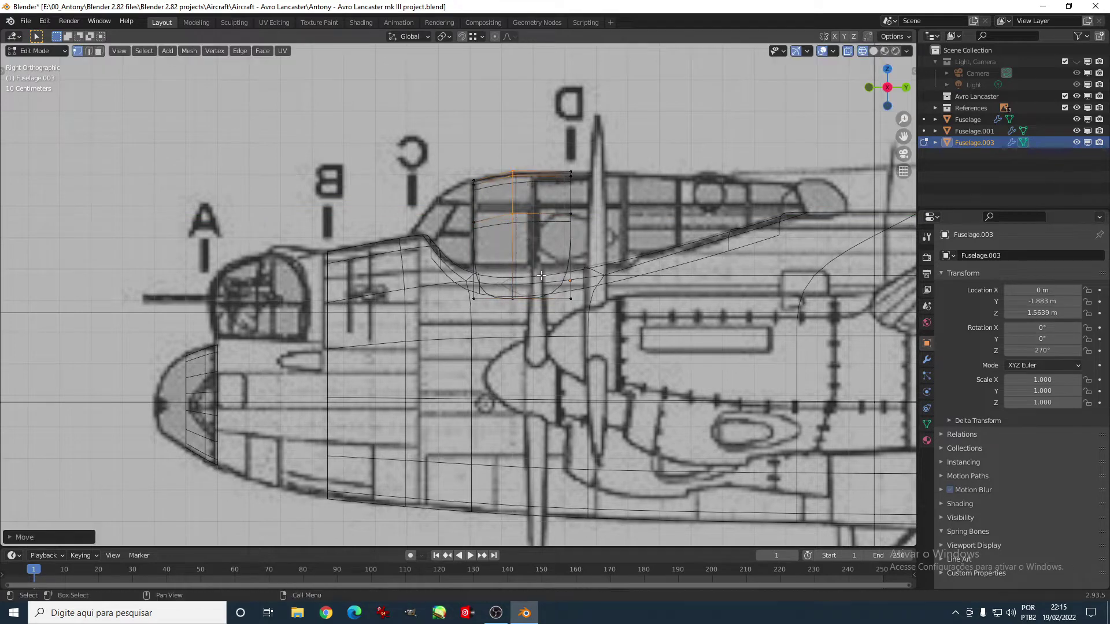
left_click(792, 293)
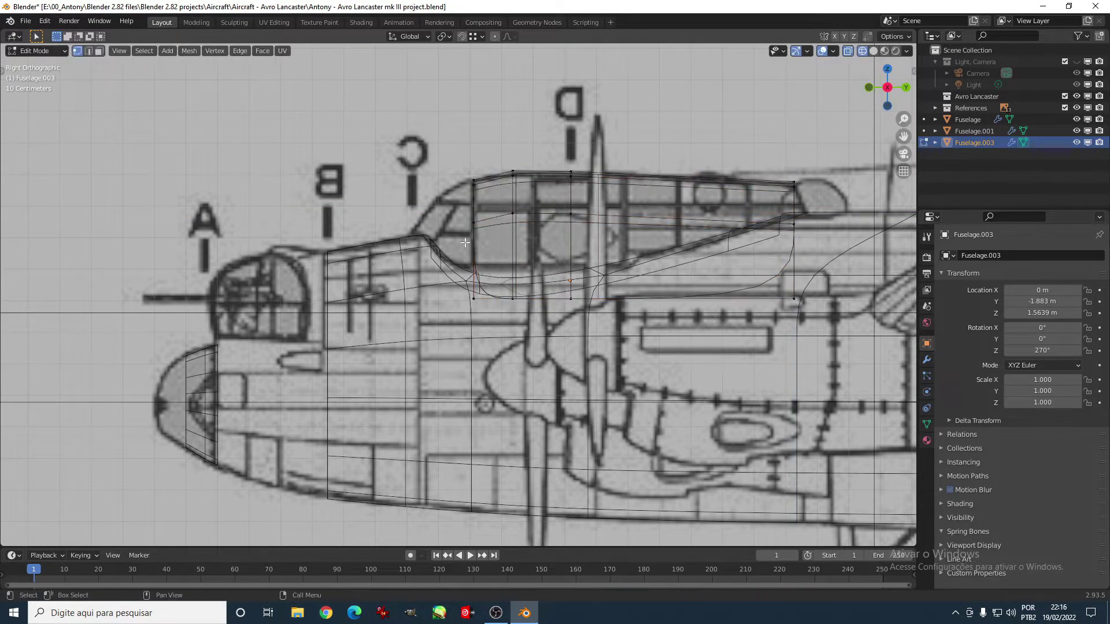
Step: In X-ray top view, move the canopy side edge sideways onto the blueprint outline
key("grave")
left_click(483, 178)
left_click(847, 51)
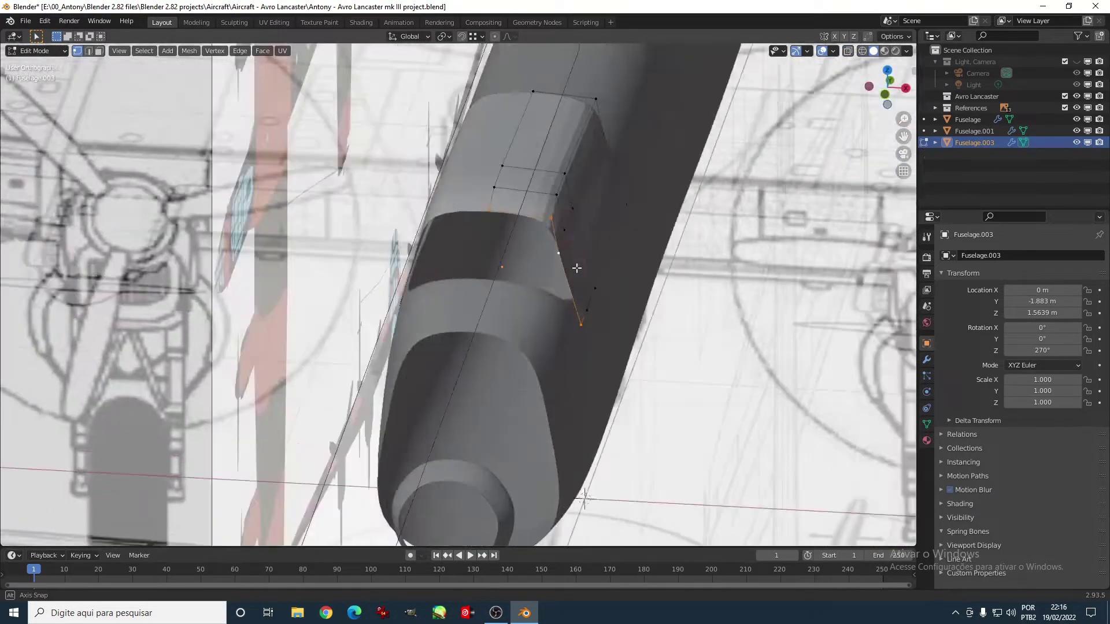
key("g")
key("x")
left_click(589, 358)
key("alt+z")
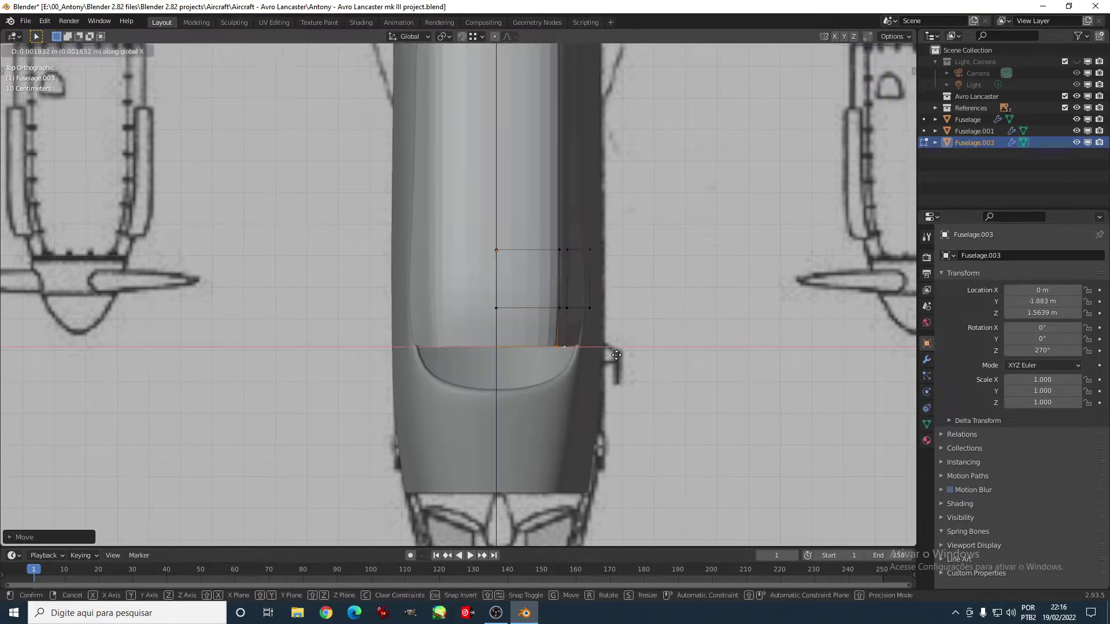
middle_click_drag(581, 265, 594, 379, "shift")
key("alt+z")
Step: Narrow the canopy front, add a loop cut across the canopy, and orbit in Object Mode
key("ctrl+r")
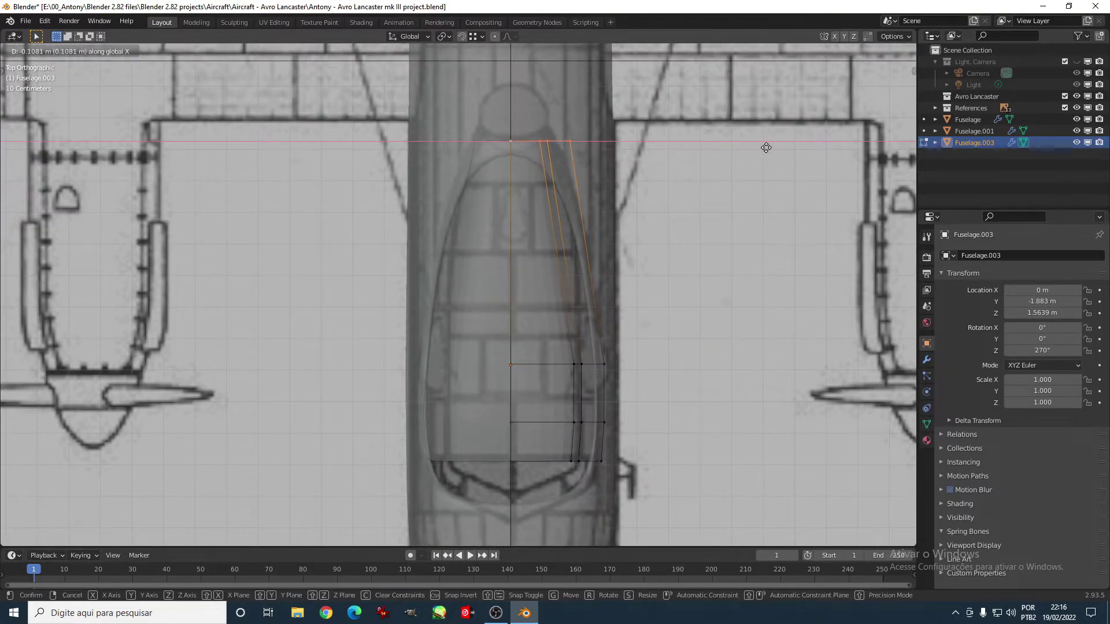
left_click(577, 257)
key("alt+z")
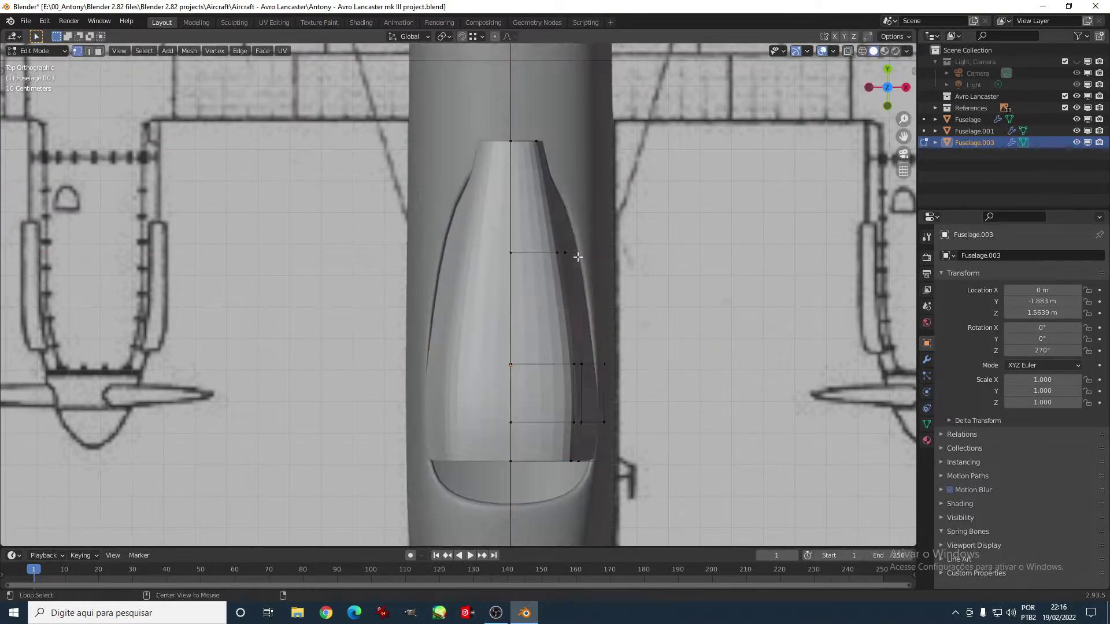
left_click(581, 257)
key("ctrl+r")
left_click(556, 196)
left_click(556, 194)
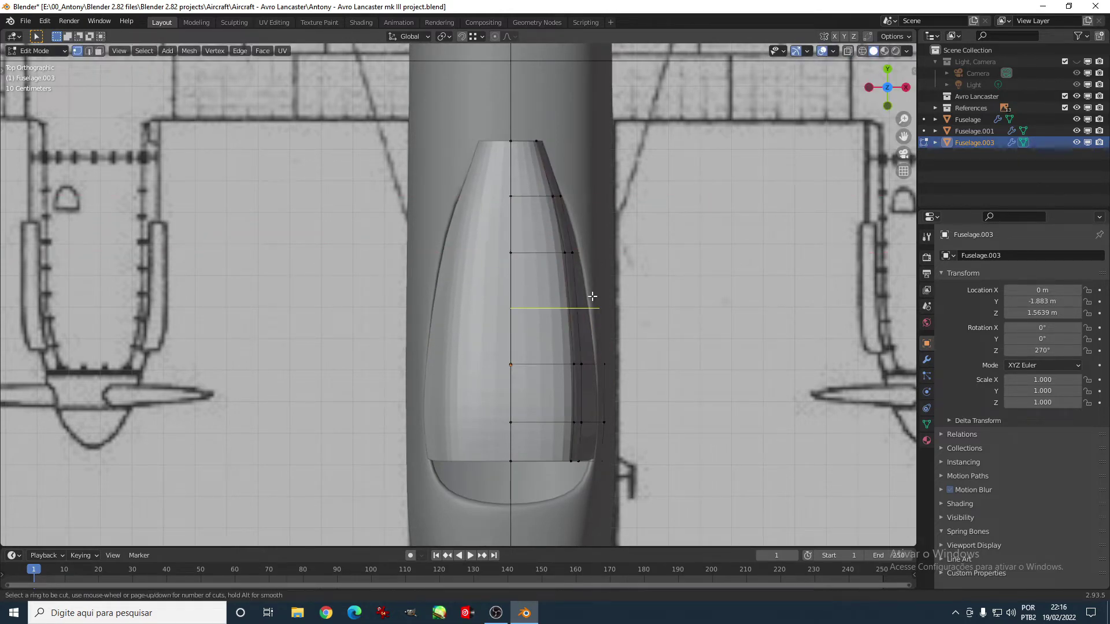
key("Tab")
mouse_move(598, 290)
middle_mouse_down()
mouse_move(539, 276)
mouse_move(478, 293)
middle_mouse_up()
Step: In side view, move the Fuselage.003 canopy's front edge fore-and-aft
left_click(478, 298)
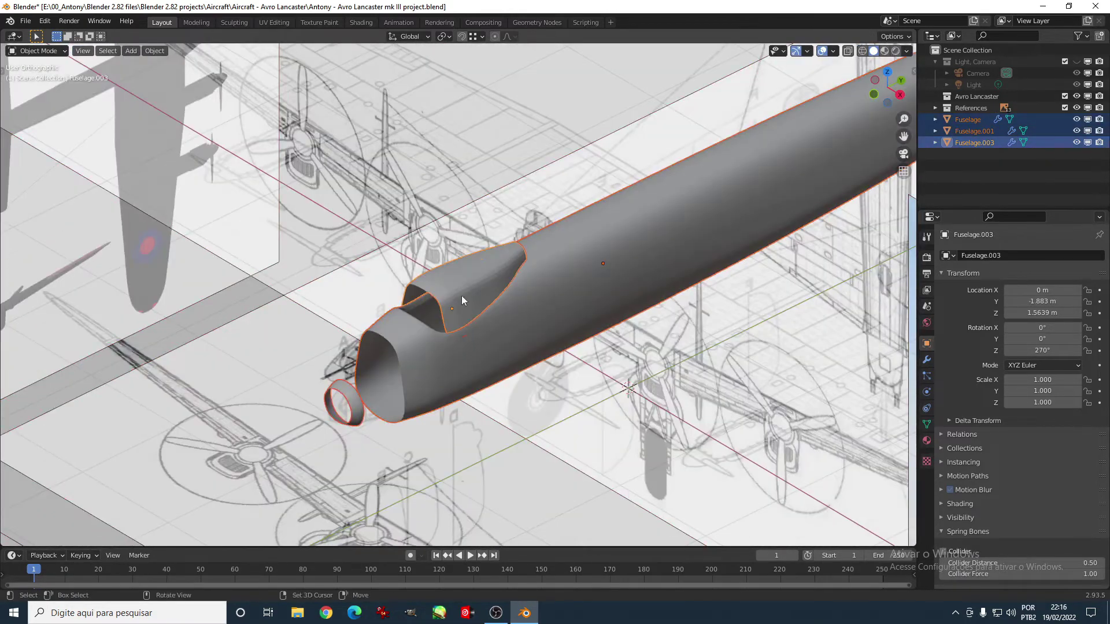
key("Tab")
scroll(439, 273, "up", 4)
key("KP_3")
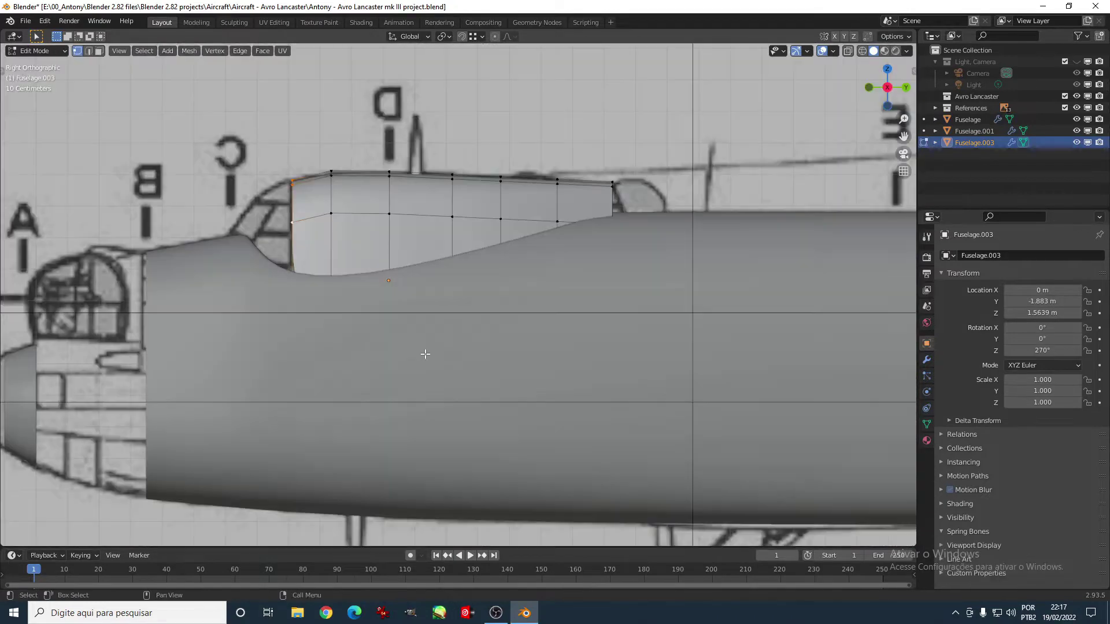
key("g")
key("y")
left_click(592, 435)
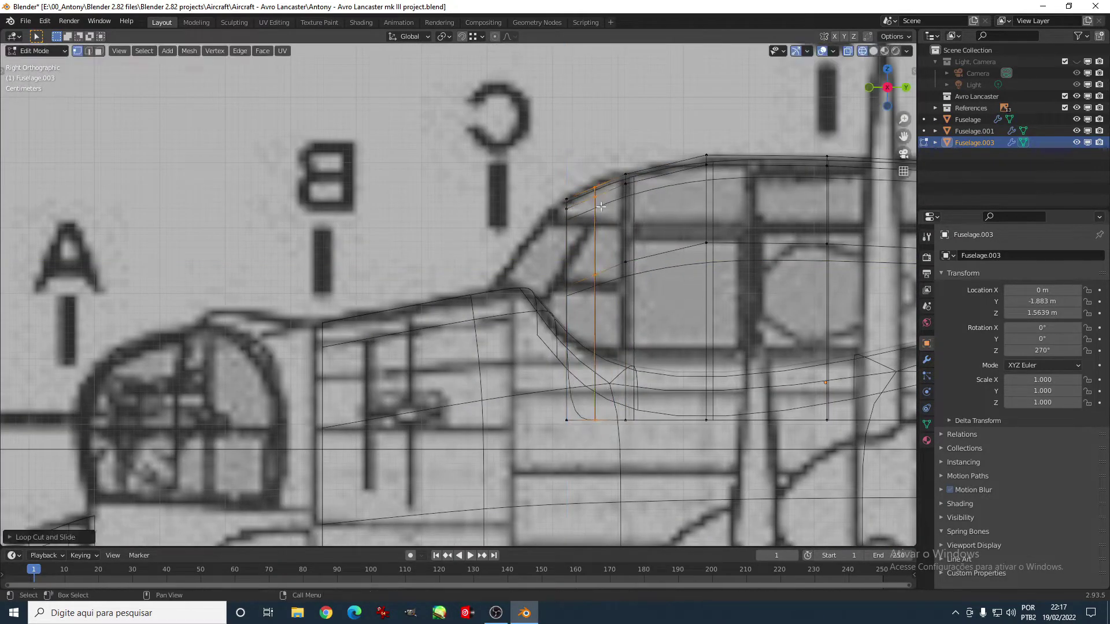
Step: Shift the canopy's front edges sideways in top view
left_click_drag(642, 118, 581, 431)
key("KP_7")
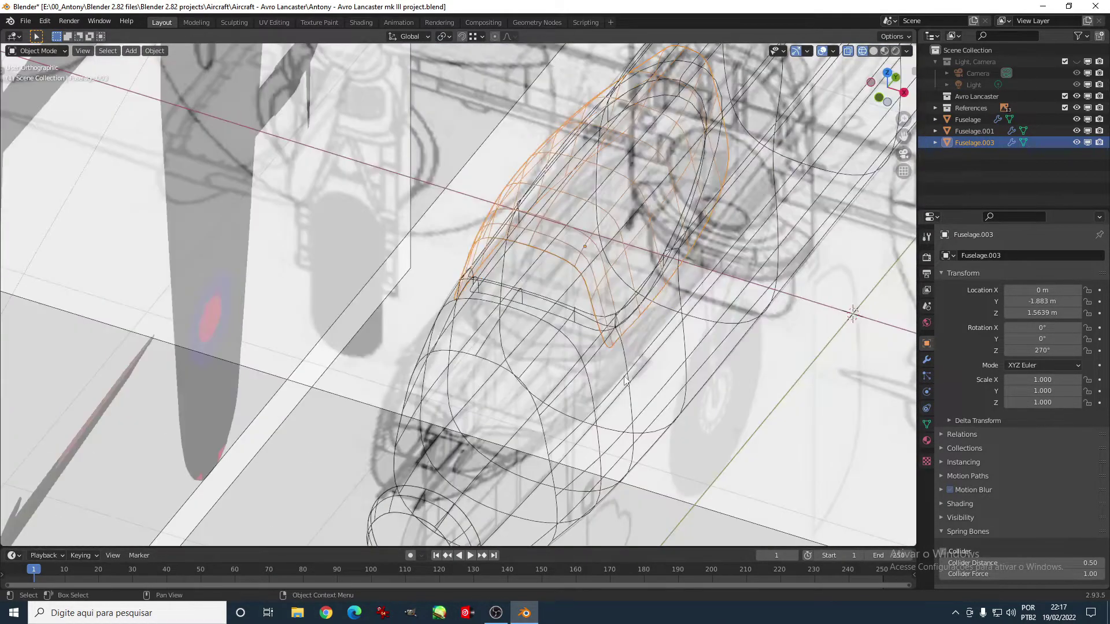
scroll(659, 349, "up", 3)
key("g")
left_click(659, 349)
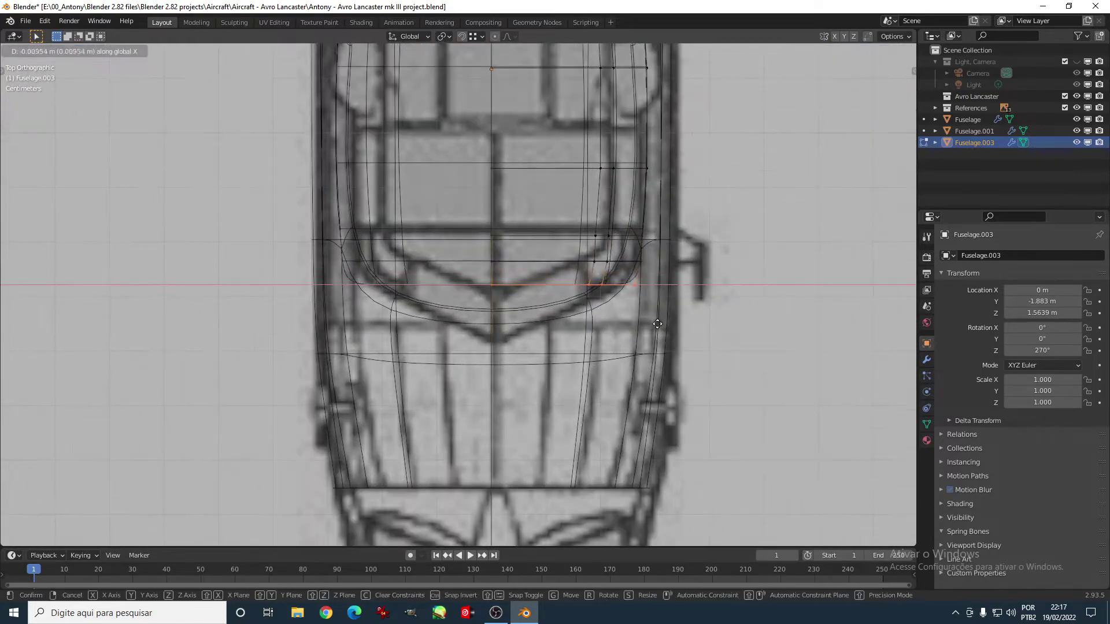
key("Tab")
scroll(704, 317, "down", 3)
mouse_move(704, 317)
middle_mouse_down()
mouse_move(602, 203)
mouse_move(616, 335)
mouse_move(647, 335)
middle_mouse_up()
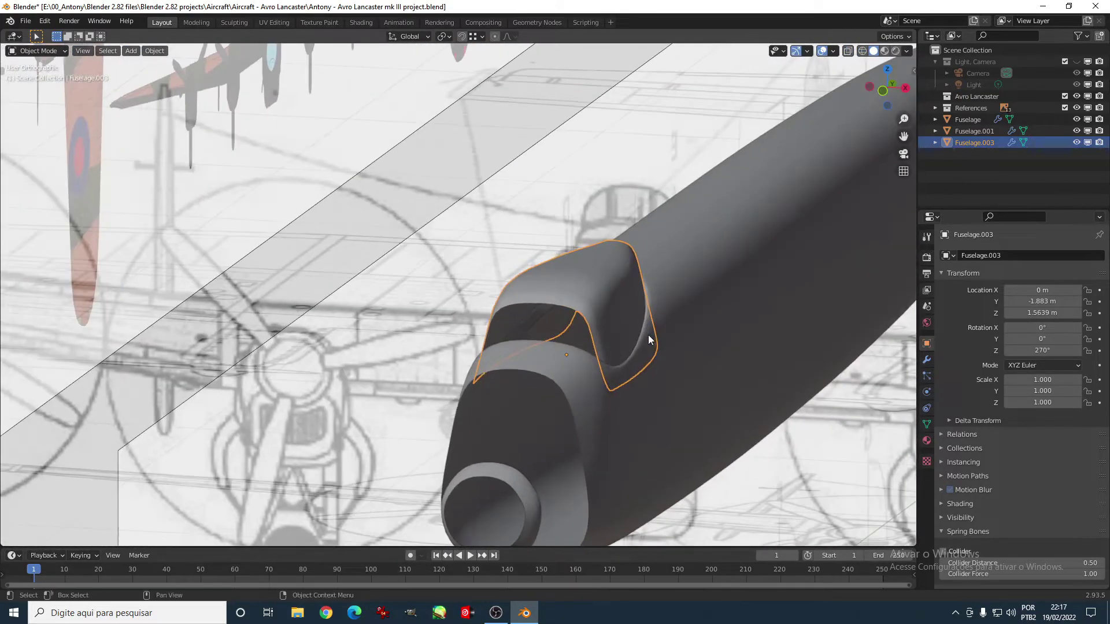
Step: Adjust the canopy vertices further, toggling X-ray to compare against the blueprint
key("Tab")
scroll(670, 245, "up", 3)
left_click(735, 298)
left_click(846, 51)
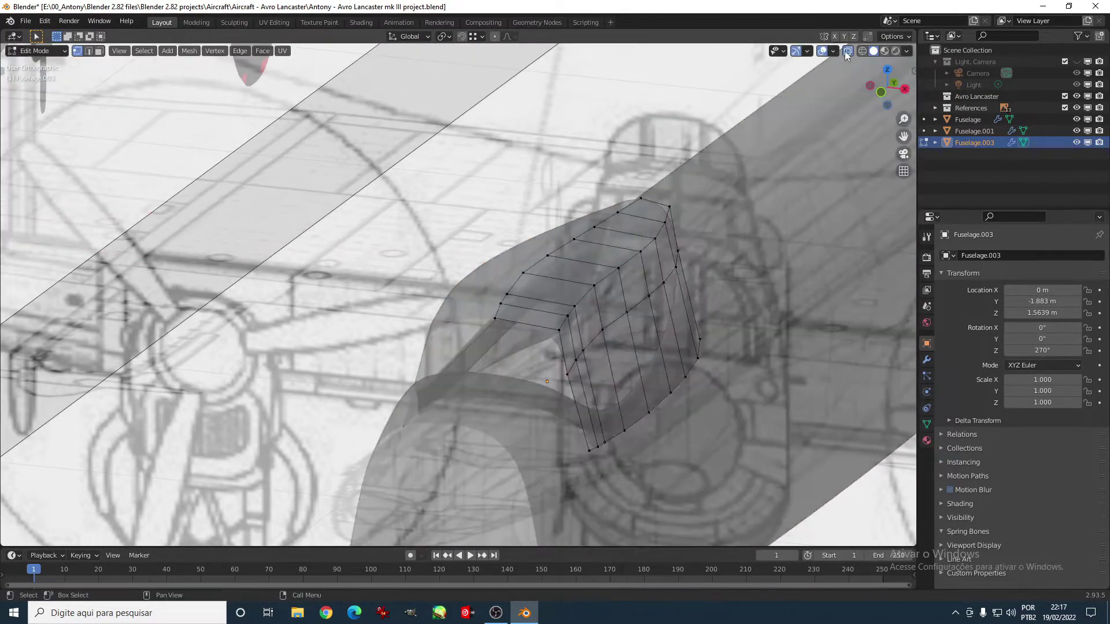
left_click(847, 50)
middle_click_drag(685, 309, 632, 336)
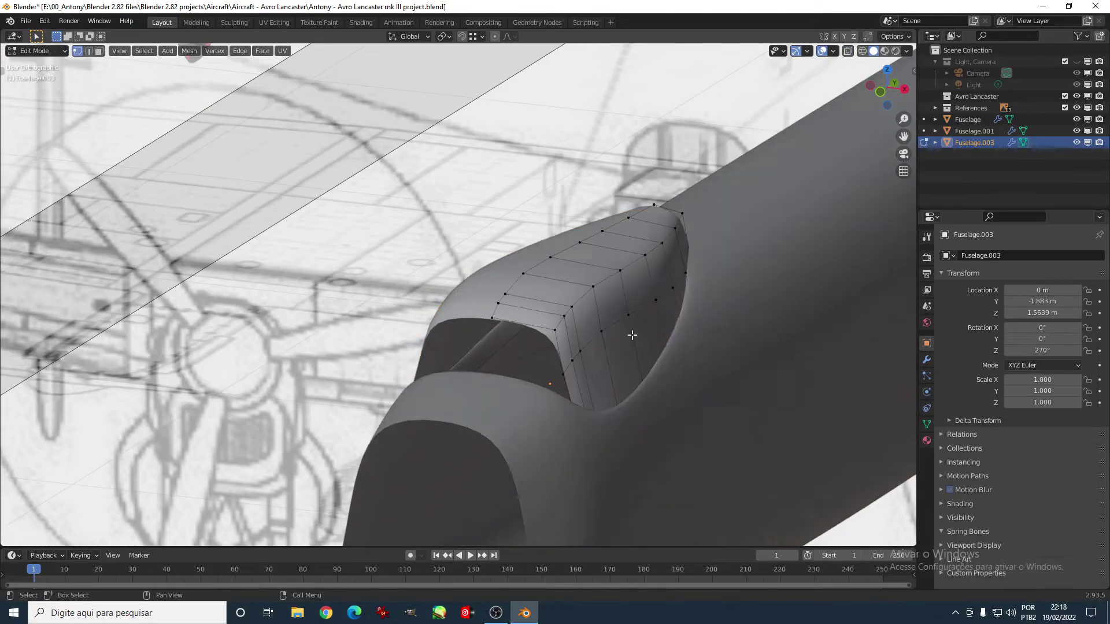
left_click(846, 51)
left_click(847, 51)
key("Tab")
Step: Move the canopy's rear vertex column vertically to follow the side-view blueprint outline
key("KP_3")
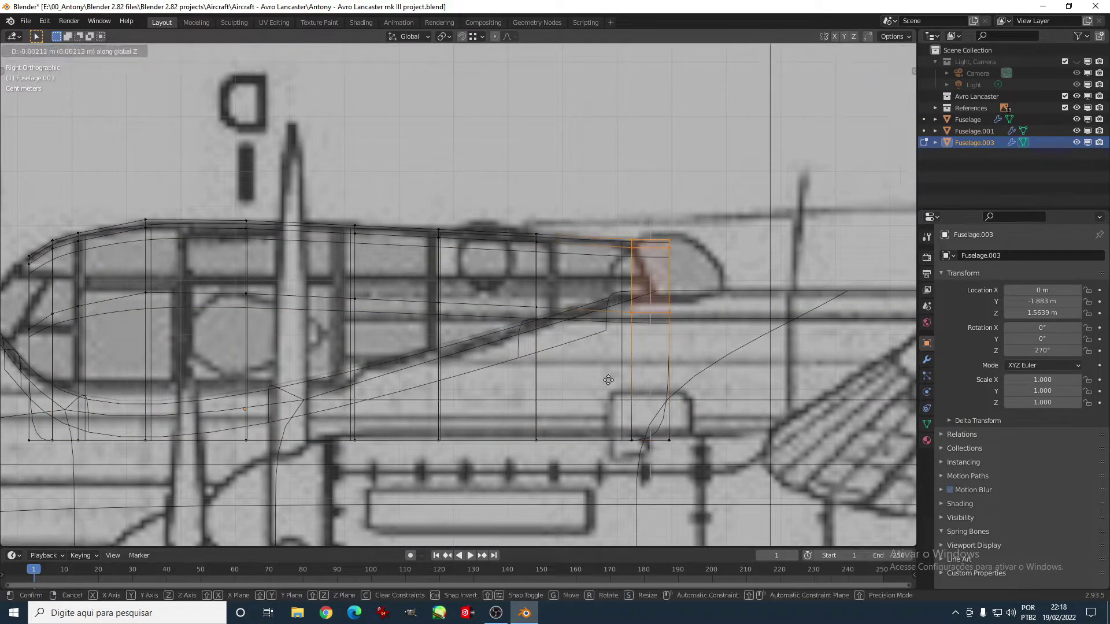
key("g")
key("z")
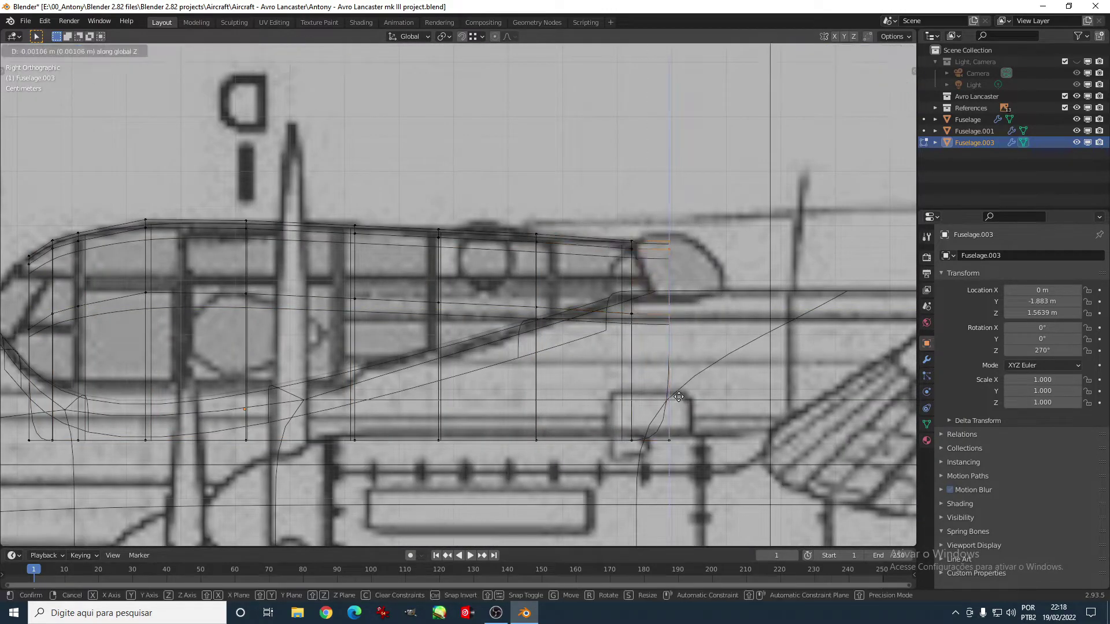
middle_click_drag(695, 397, 561, 370)
left_click(425, 330)
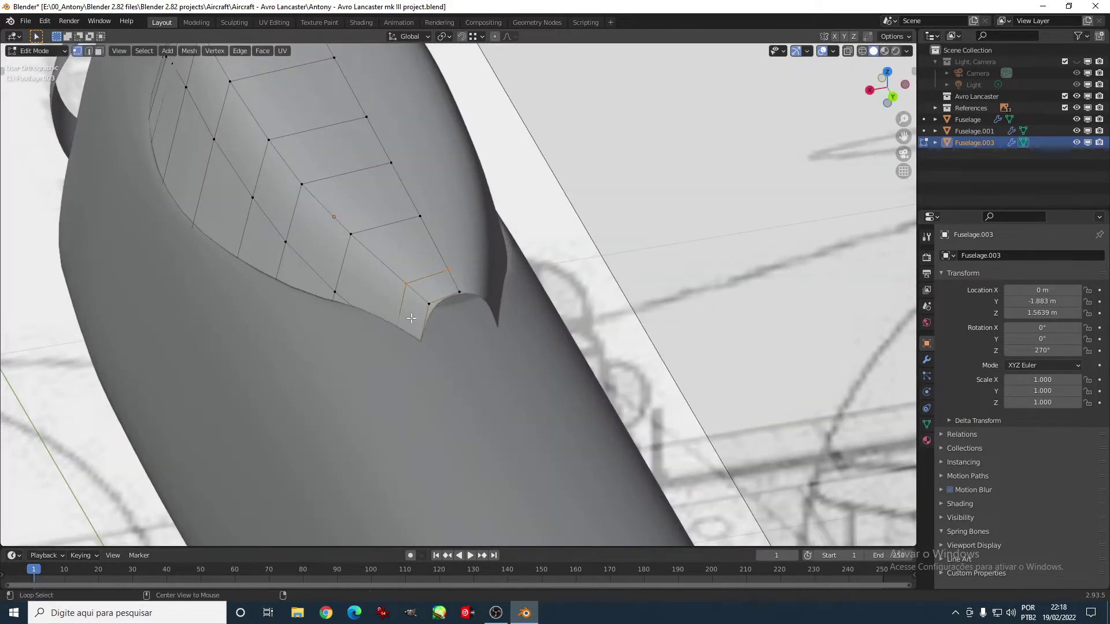
middle_click_drag(426, 330, 547, 229)
Step: Frame the canopy in wireframe right view and place the 3D cursor at its rear top
key("Tab")
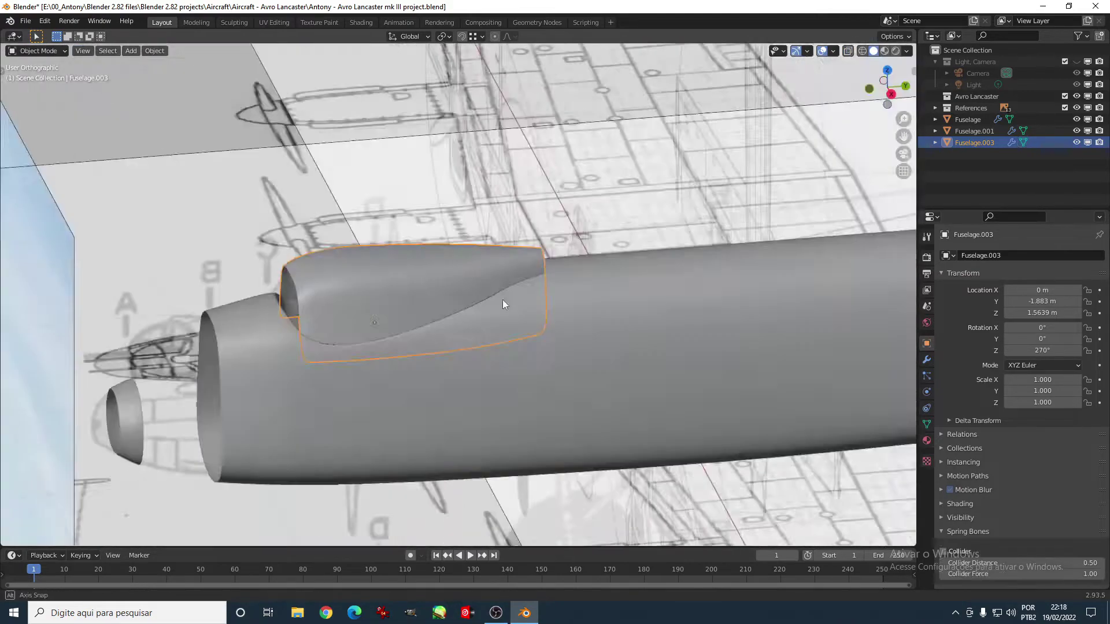
key("KP_3")
key("KP_Decimal")
key("z")
left_click(334, 401)
scroll(457, 295, "up", 3)
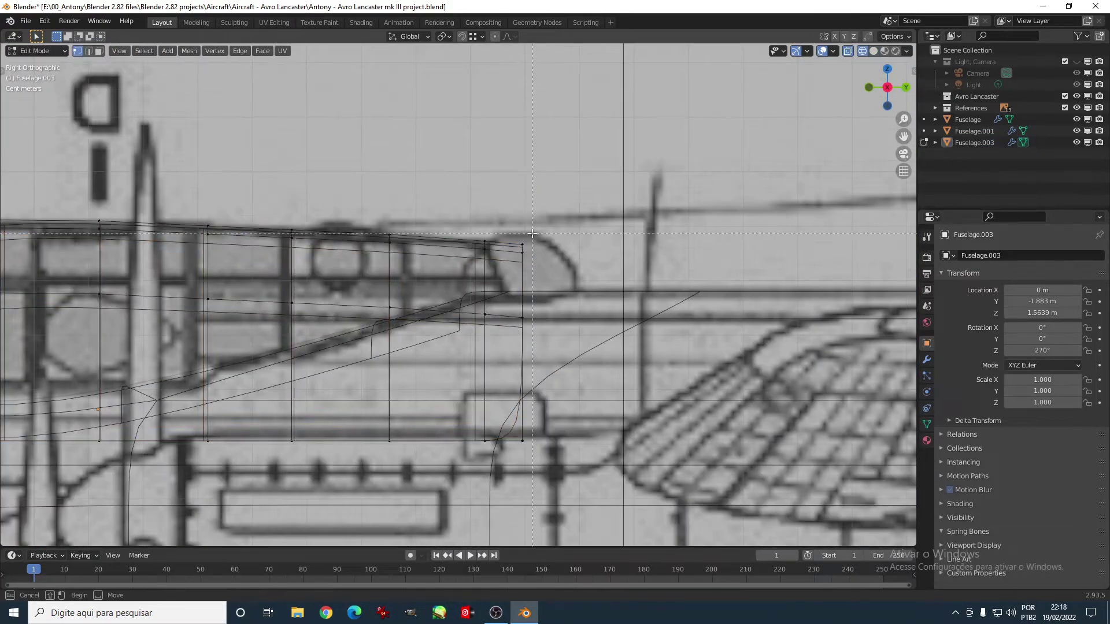
right_click(522, 246, "shift")
Step: Add a UV sphere at the 3D cursor and move it vertically into place
key("shift+a")
left_click(581, 349)
left_click(39, 537)
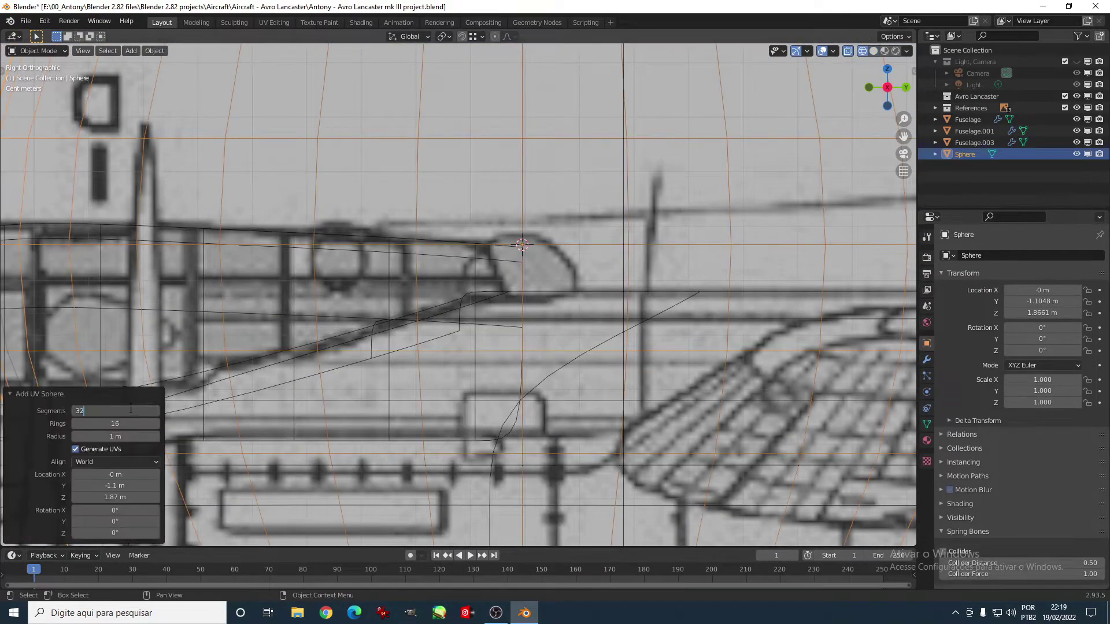
scroll(495, 351, "down", 3)
scroll(495, 350, "up", 3)
key("g")
key("z")
left_click(495, 350)
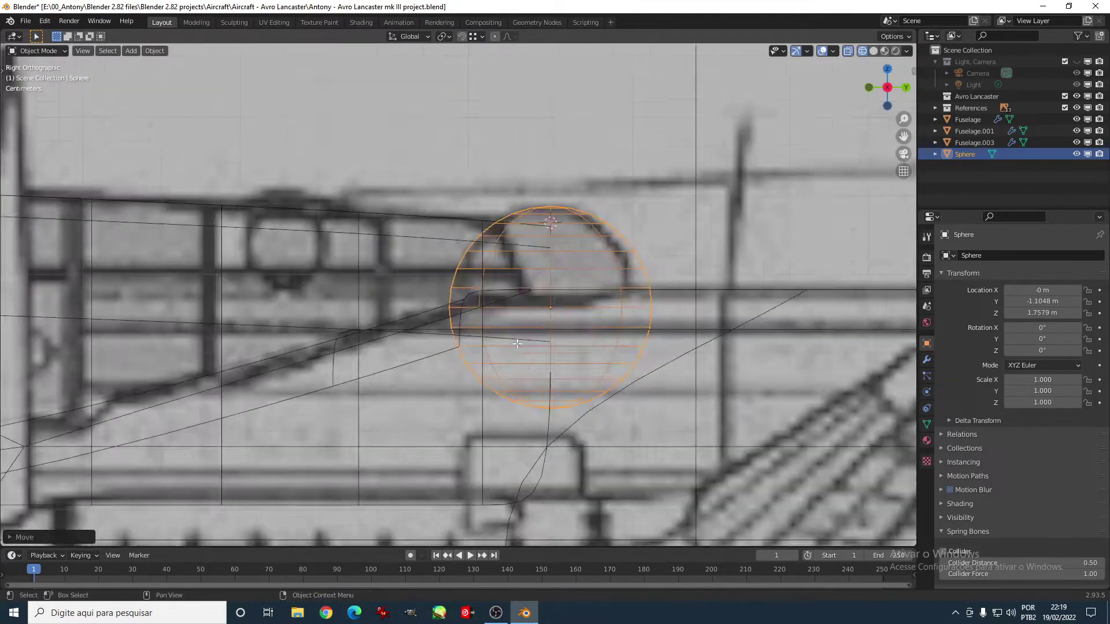
key("KP_1")
scroll(674, 376, "up", 2)
key("KP_3")
Step: Slide the sphere along the fuselage length and shrink it, excluding the Y axis
key("Tab")
key("Tab")
key("g")
key("y")
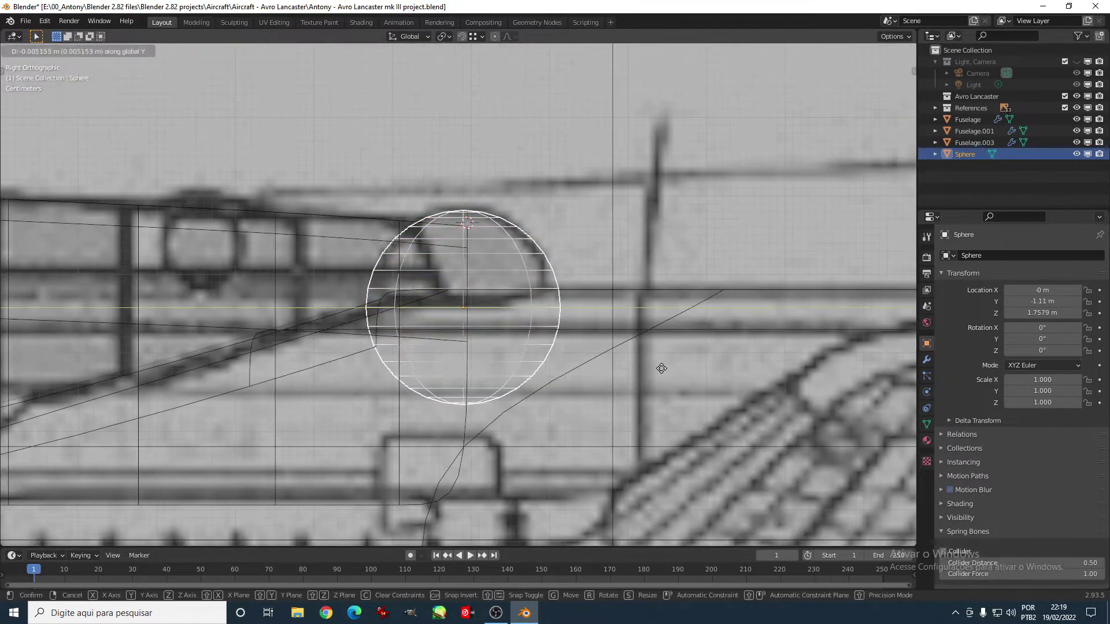
left_click(661, 368)
key("Tab")
key("s")
key("shift+y")
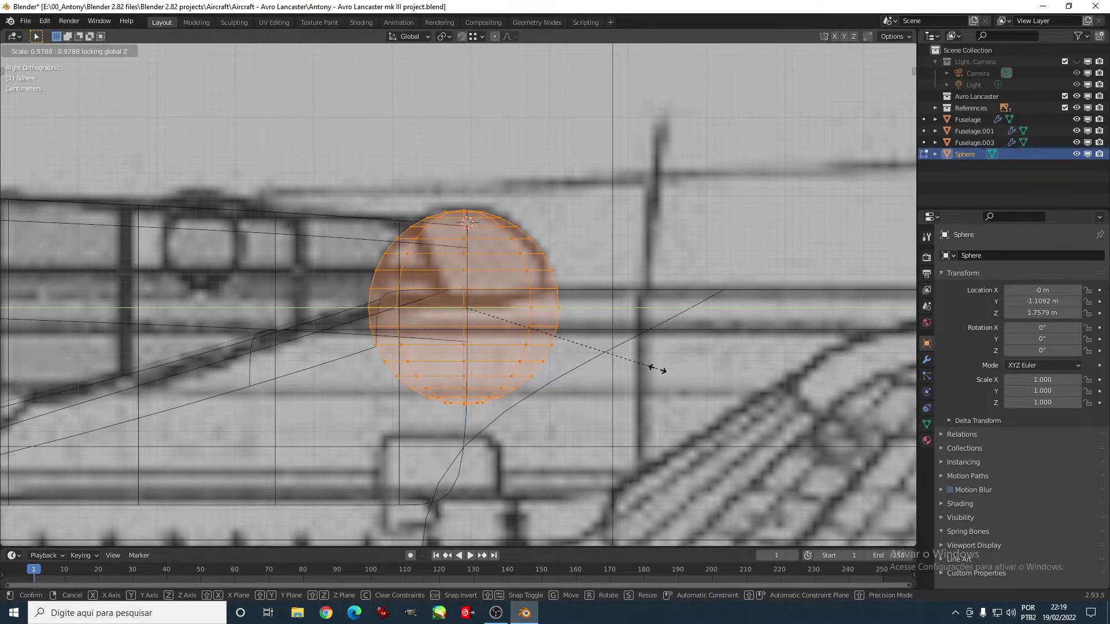
left_click(658, 369)
Step: Give the sphere a Subdivision Surface modifier with viewport level 2
key("Tab")
key("KP_7")
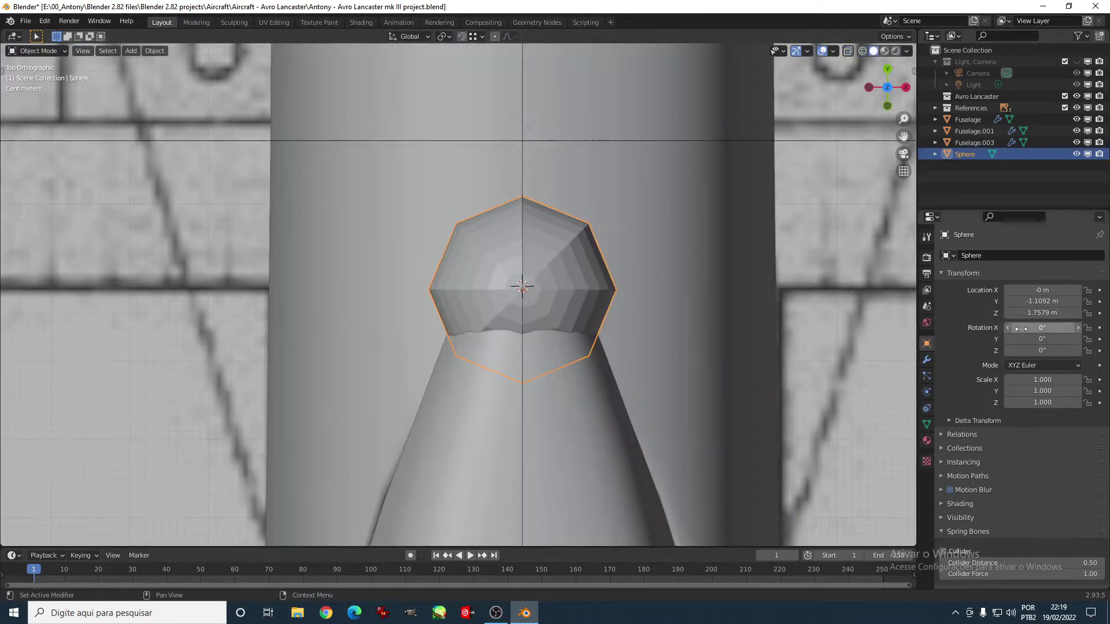
left_click(927, 359)
left_click(1022, 254)
left_click(916, 398)
left_click(155, 50)
key("Tab")
scroll(582, 285, "up", 2)
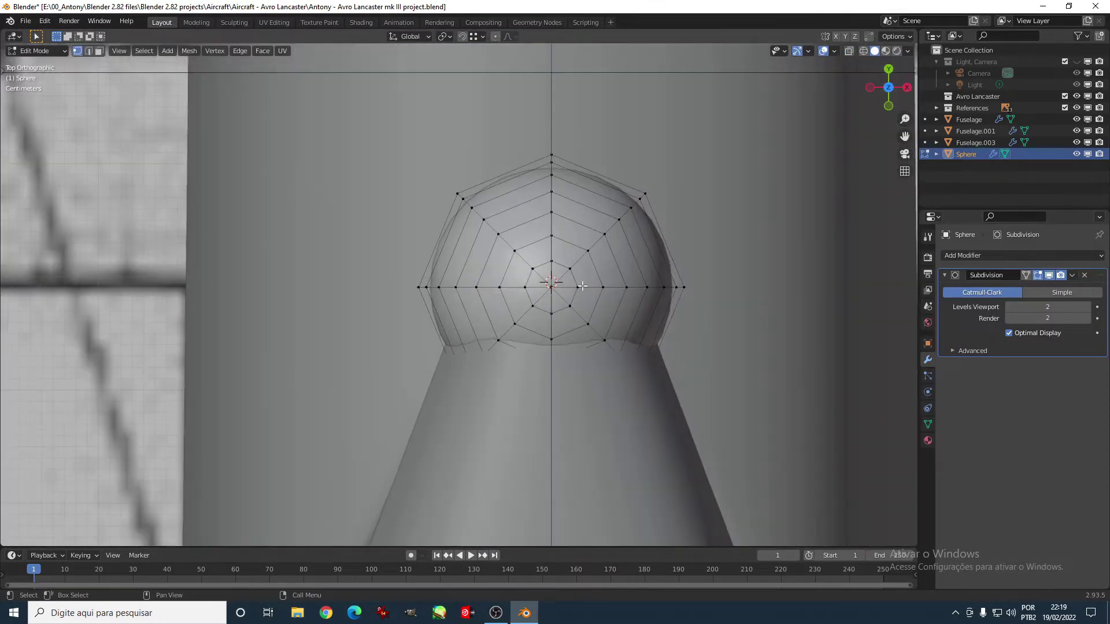
middle_click_drag(582, 285, 521, 280)
key("KP_3")
key("shift+z")
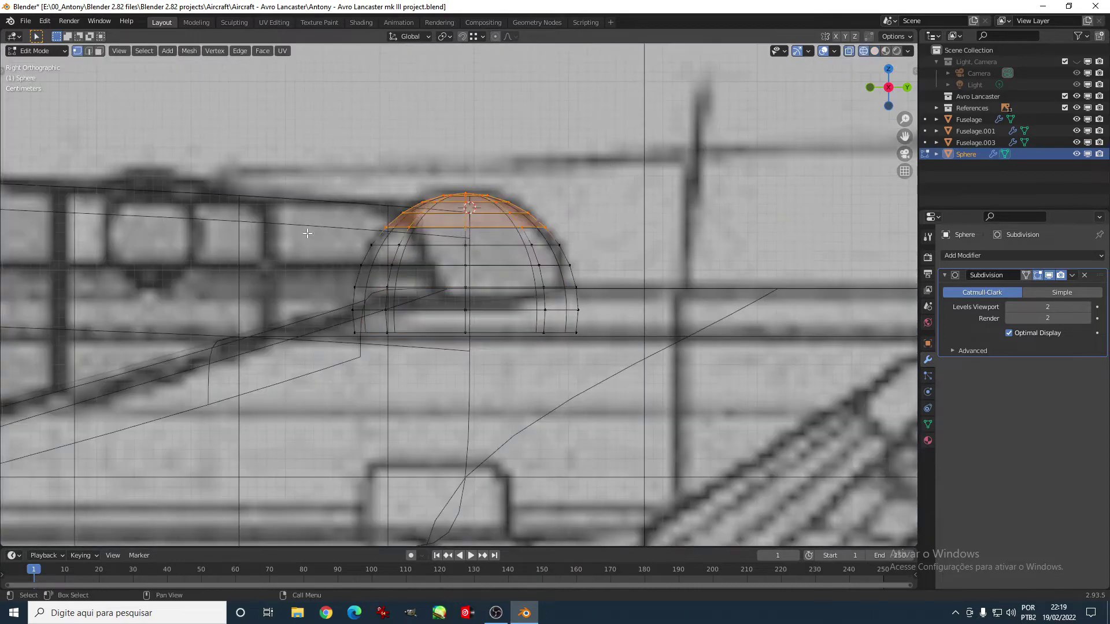
Step: Widen the sphere's upper rows and middle band horizontally to form the blister dome
key("a")
scroll(308, 233, "up", 2)
key("s")
key("shift+z")
left_click(684, 283)
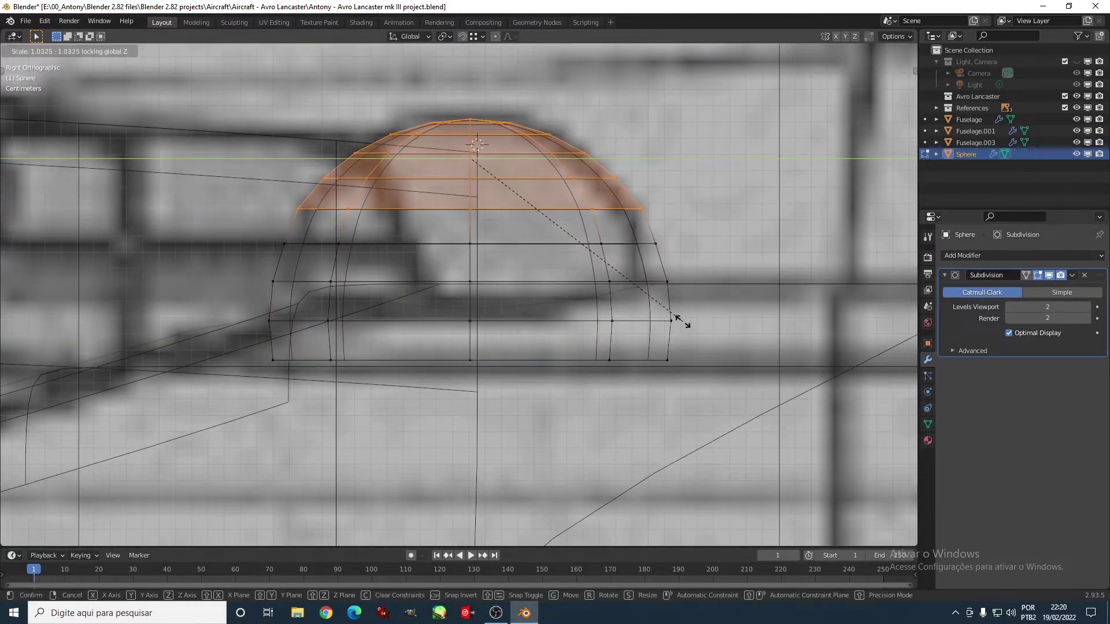
key("alt+a")
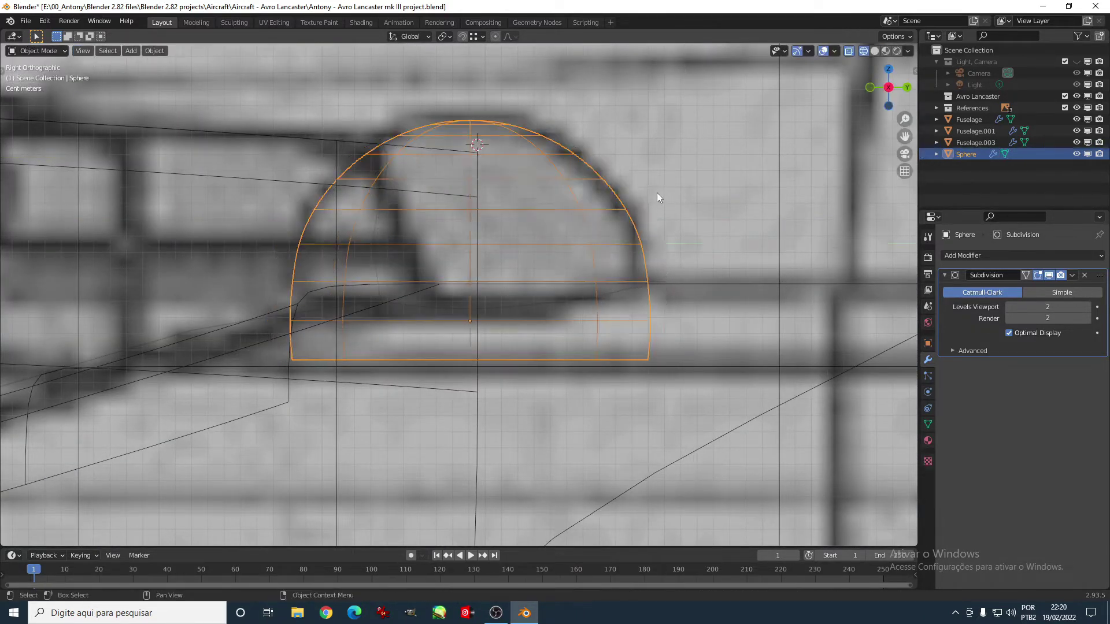
left_click_drag(675, 206, 261, 370)
key("s")
key("shift+z")
left_click(642, 301)
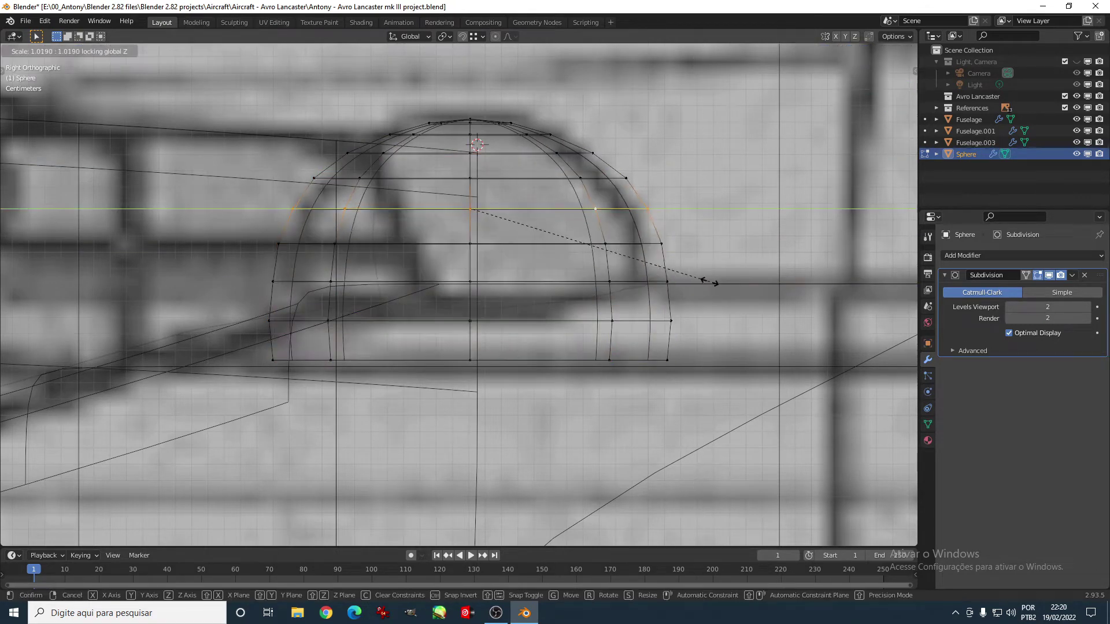
Step: Return to solid shading and start editing the canopy mesh in X-ray
key("Tab")
key("z")
key("KP_7")
left_click(499, 343)
scroll(521, 349, "down", 3)
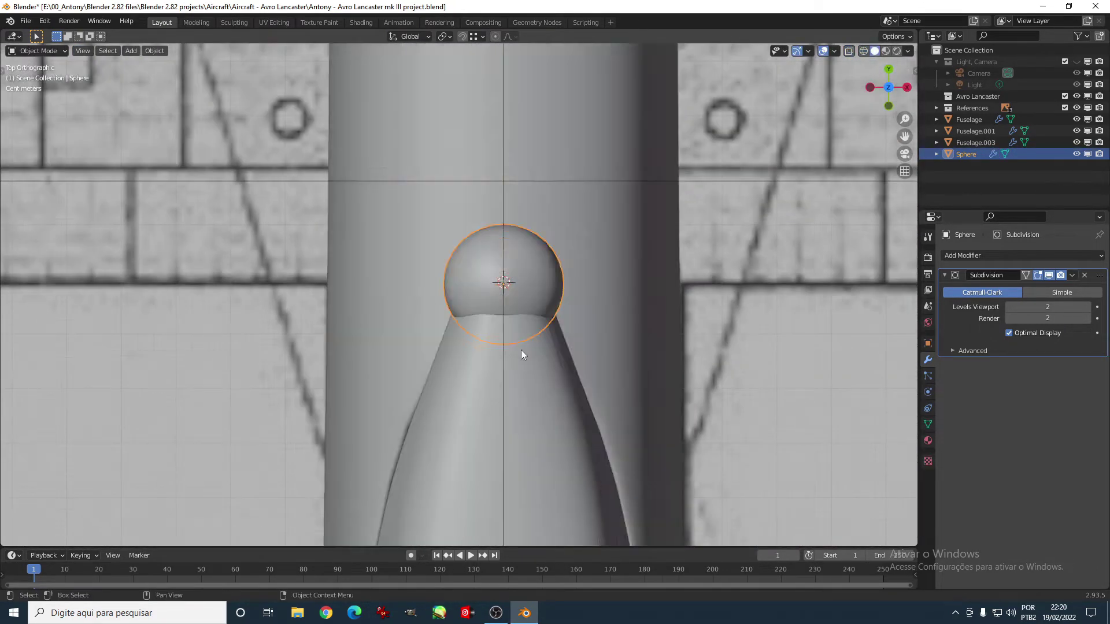
left_click(445, 370)
key("Tab")
key("shift+z")
Step: Select faces at the canopy's front side and inspect them from top and right views
left_click_drag(431, 442, 432, 442)
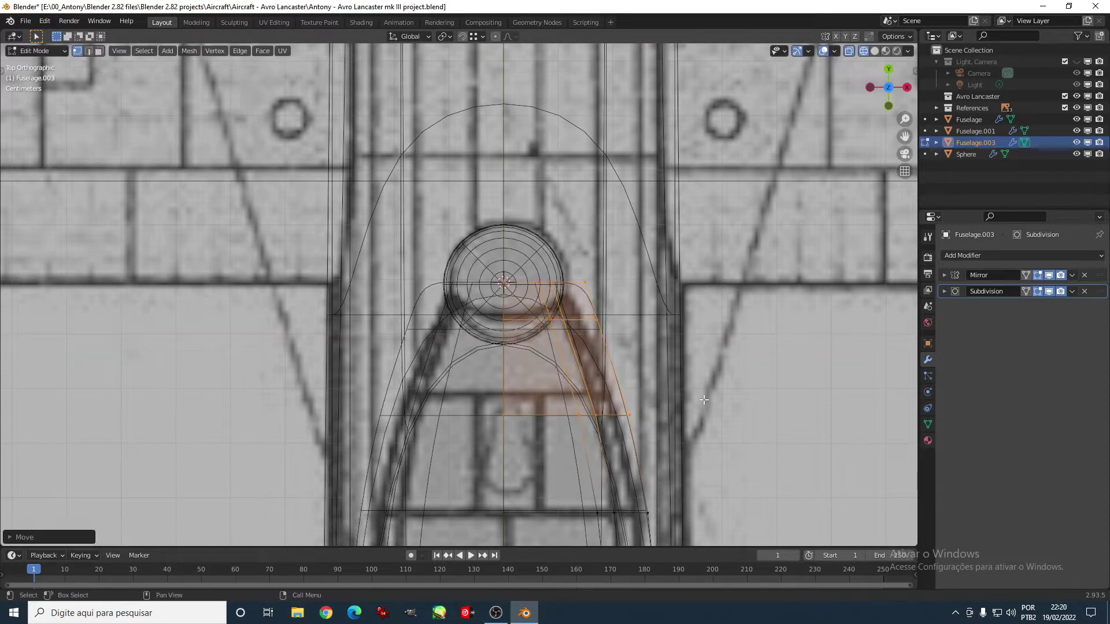
key("Tab")
key("shift+z")
scroll(657, 391, "down", 6)
scroll(580, 345, "up", 6)
key("Tab")
key("shift+z")
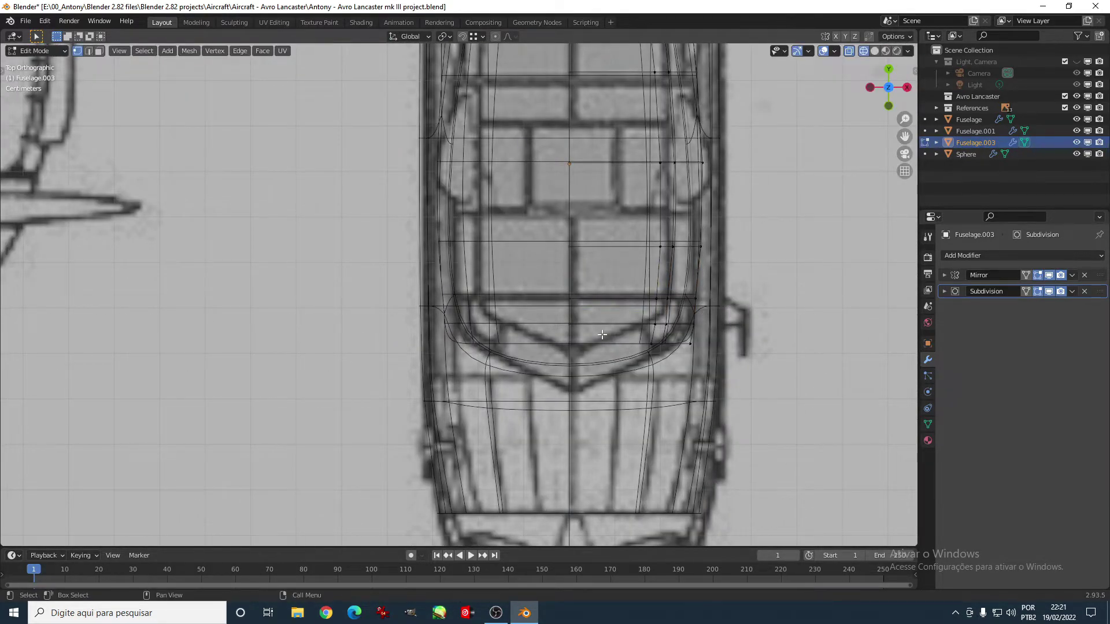
middle_click_drag(602, 334, 561, 282)
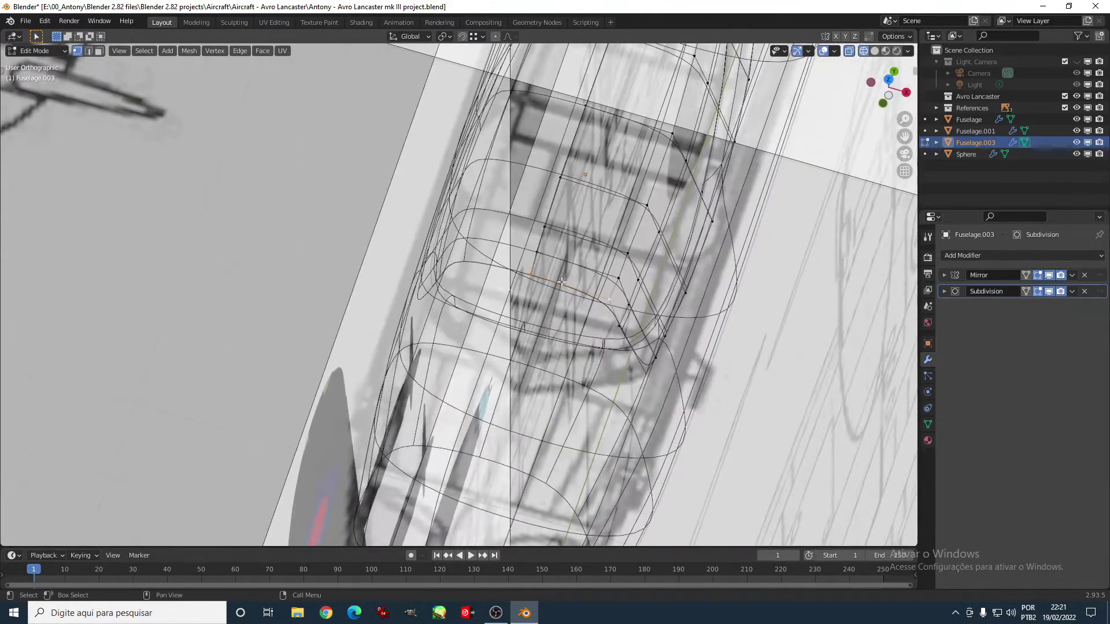
key("KP_7")
right_click(497, 293)
key("Escape")
key("KP_3")
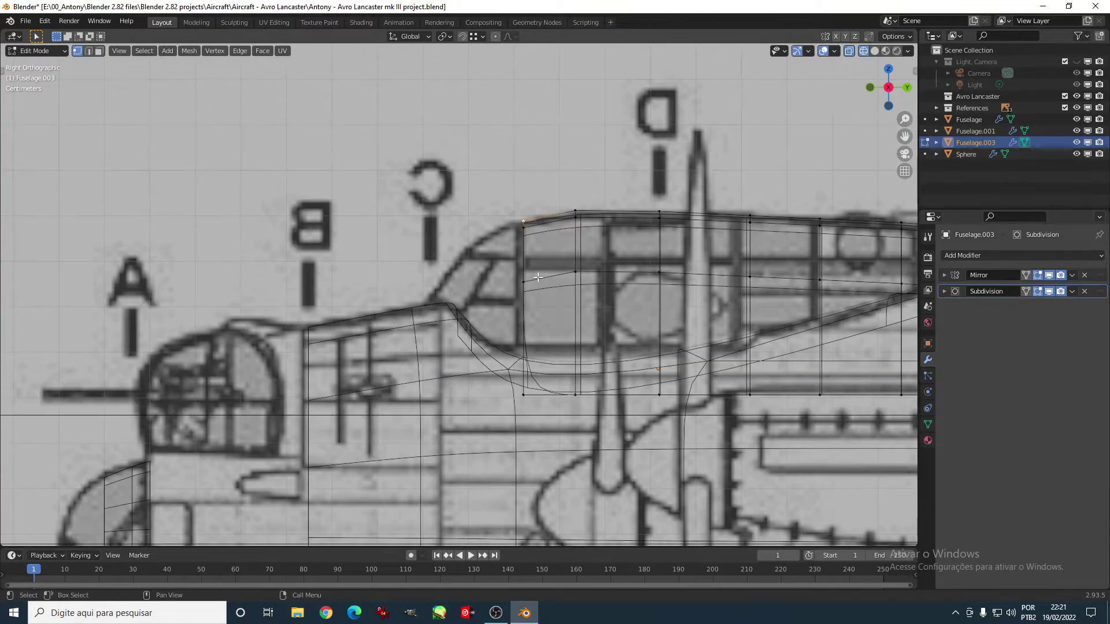
Step: Extrude new edges from the selected vertices across the fuselage width
key("e")
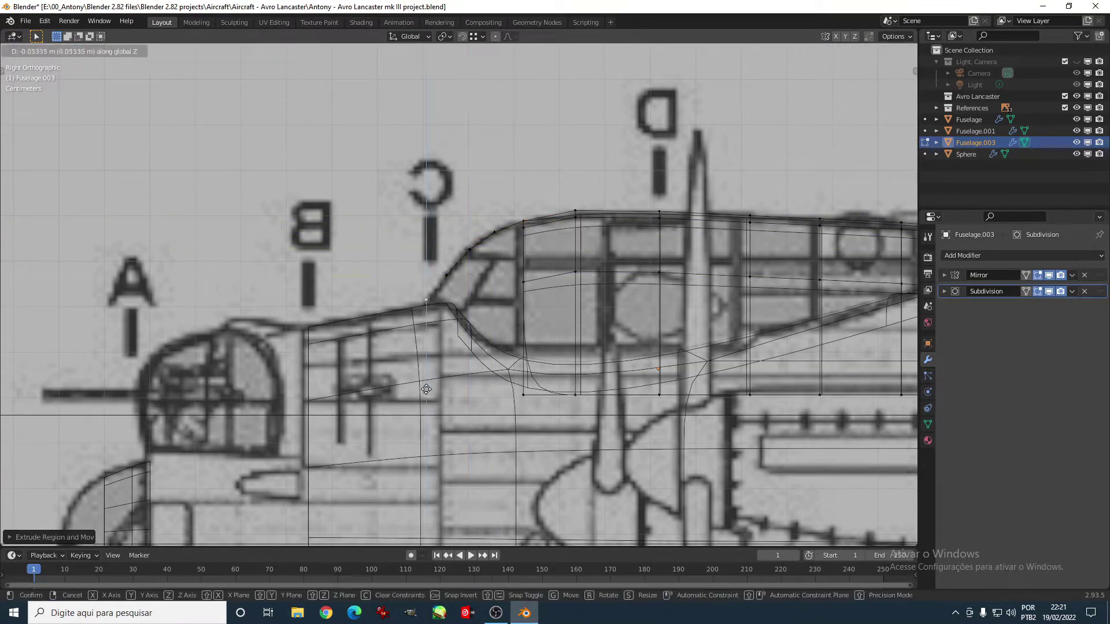
key("KP_7")
key("x")
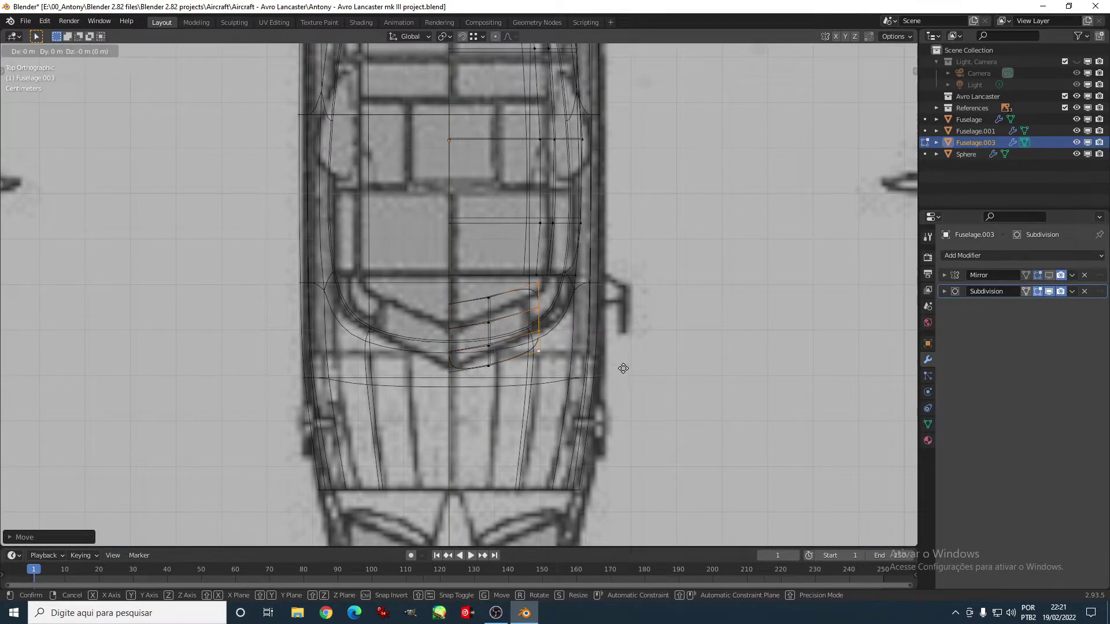
left_click(562, 374)
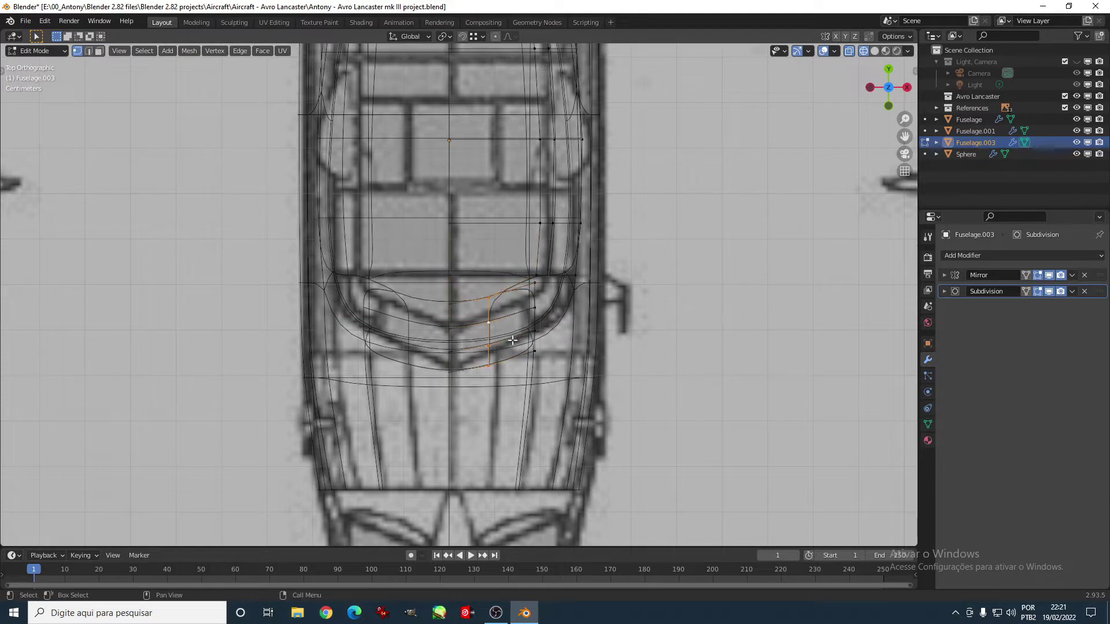
Step: Nudge the canopy's outer vertex column slightly outward
key("g")
left_click(509, 369)
key("Escape")
middle_click_drag(543, 275, 508, 364)
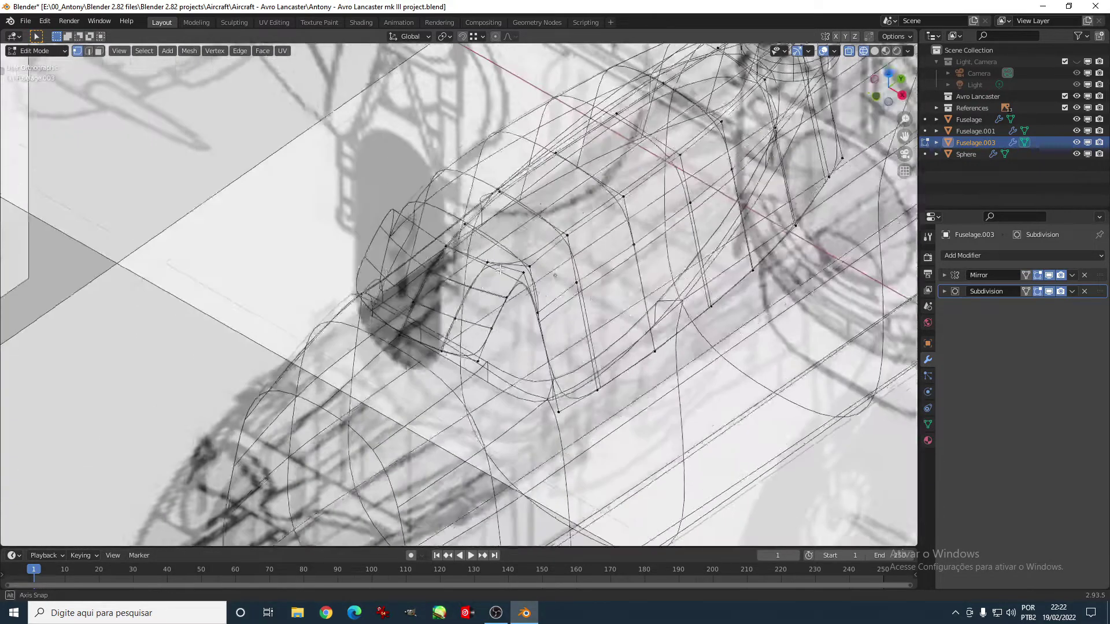
key("shift+z")
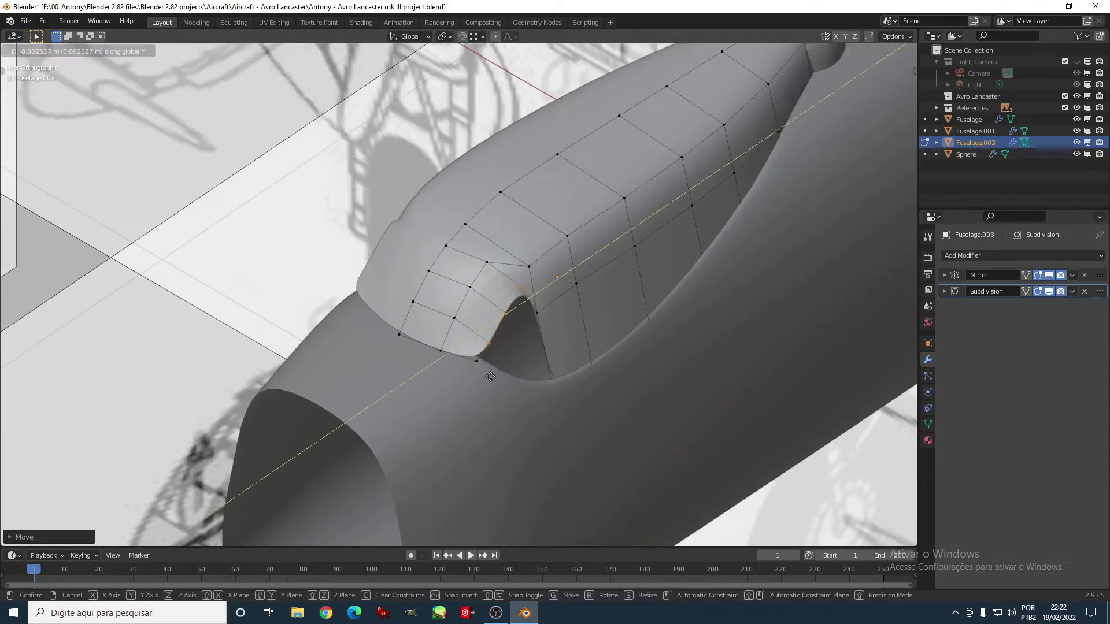
key("KP_3")
Step: Move the canopy front vertex path to follow the blueprint's windscreen curve
key("g")
key("y")
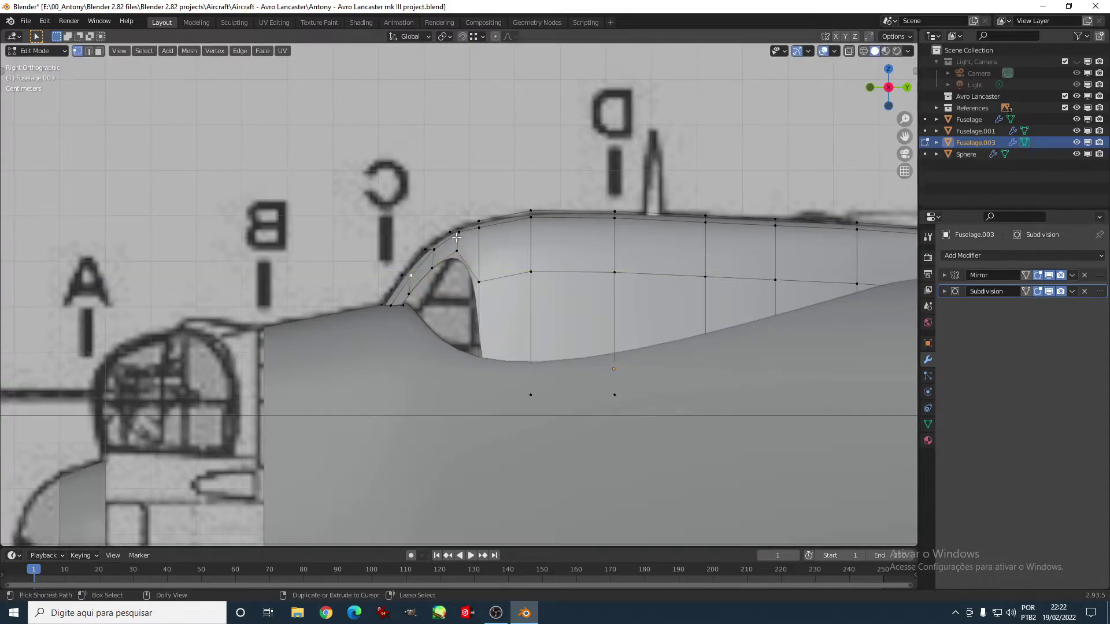
left_click(474, 322)
left_click(450, 232, "ctrl")
key("g")
left_click(445, 221)
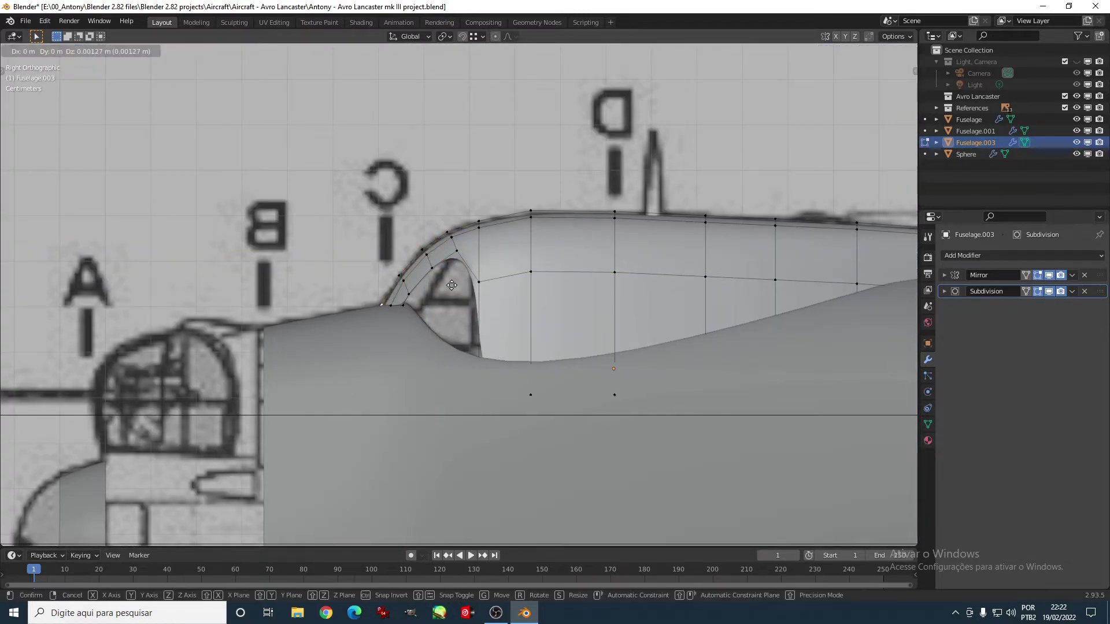
Step: In see-through wireframe, position a new horizontal loop through the canopy nose
key("z")
left_click(310, 317)
key("shift+z")
key("alt+z")
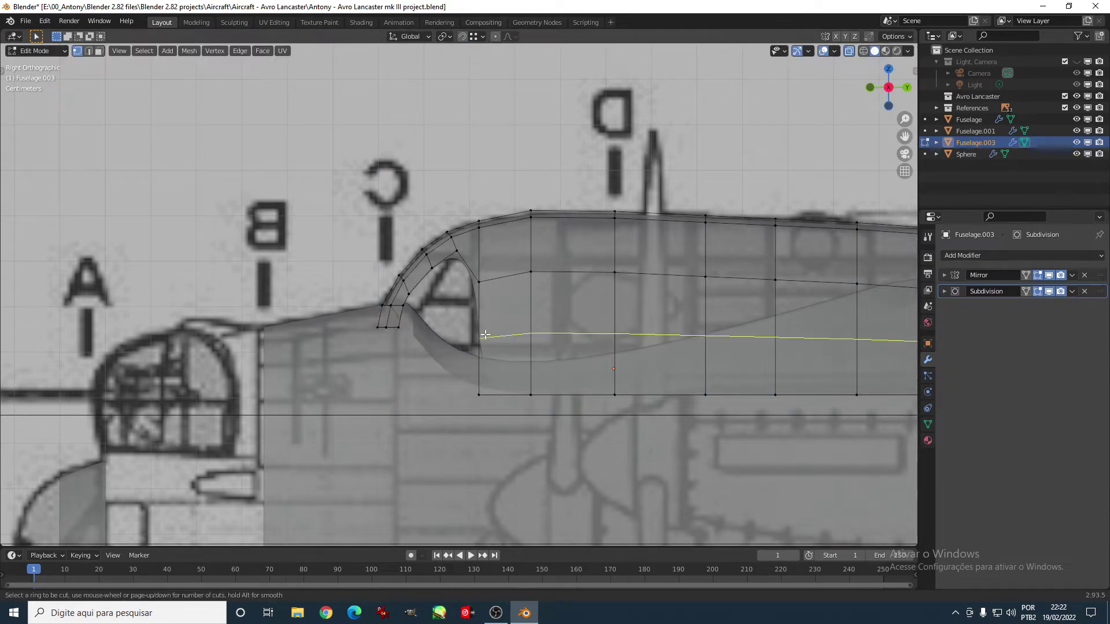
key("Escape")
key("g")
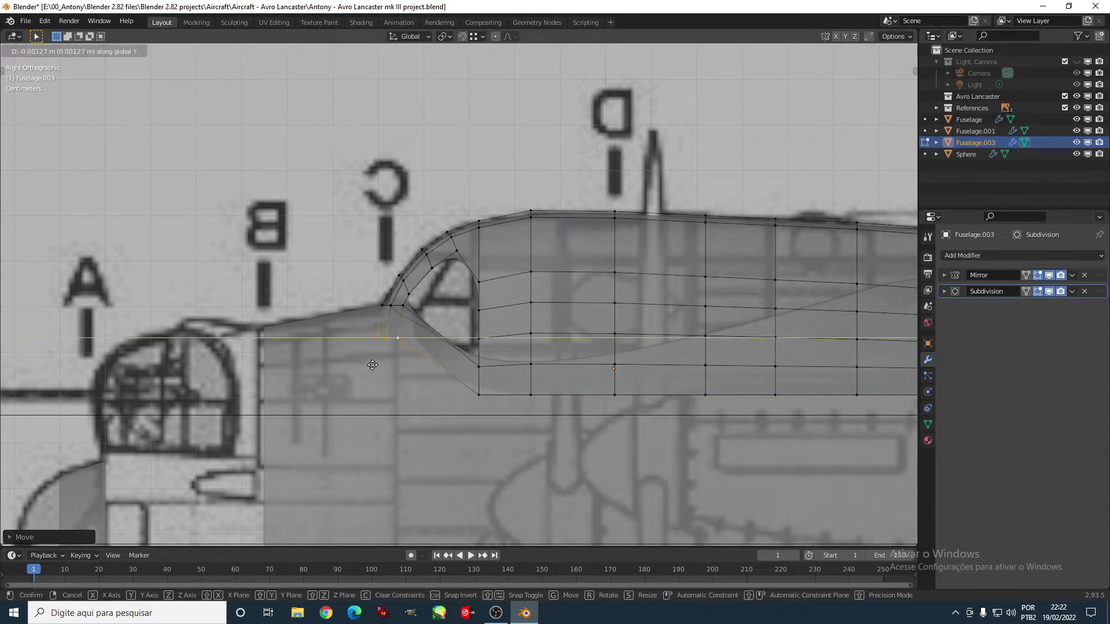
left_click(407, 315)
Step: Fine-tune the nose and canopy vertices against the blueprint, then return to Object Mode
key("g")
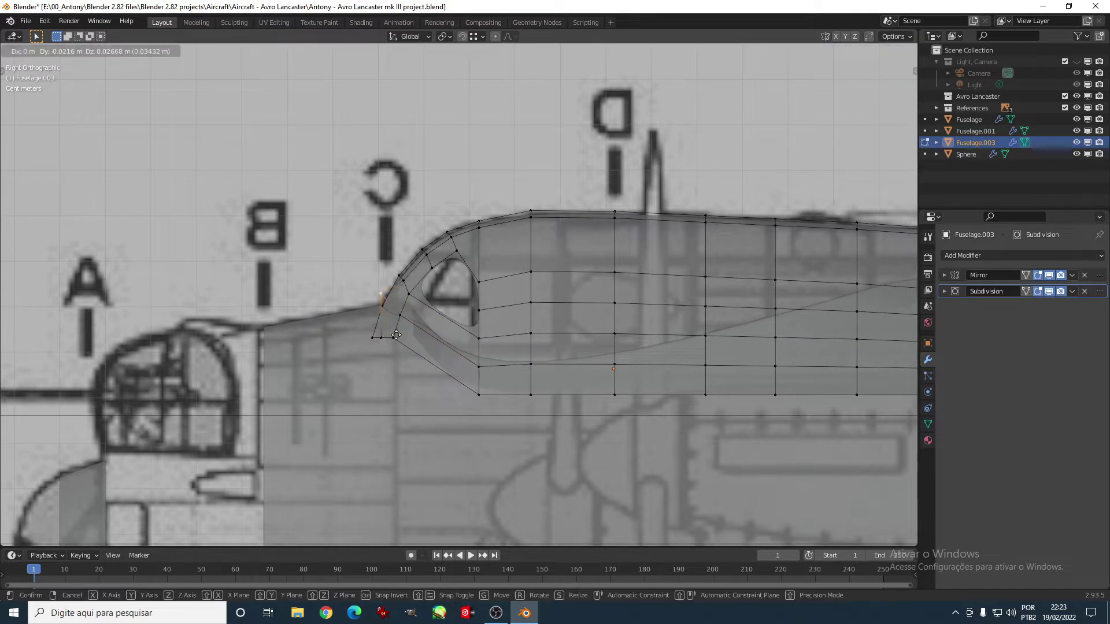
left_click(411, 355)
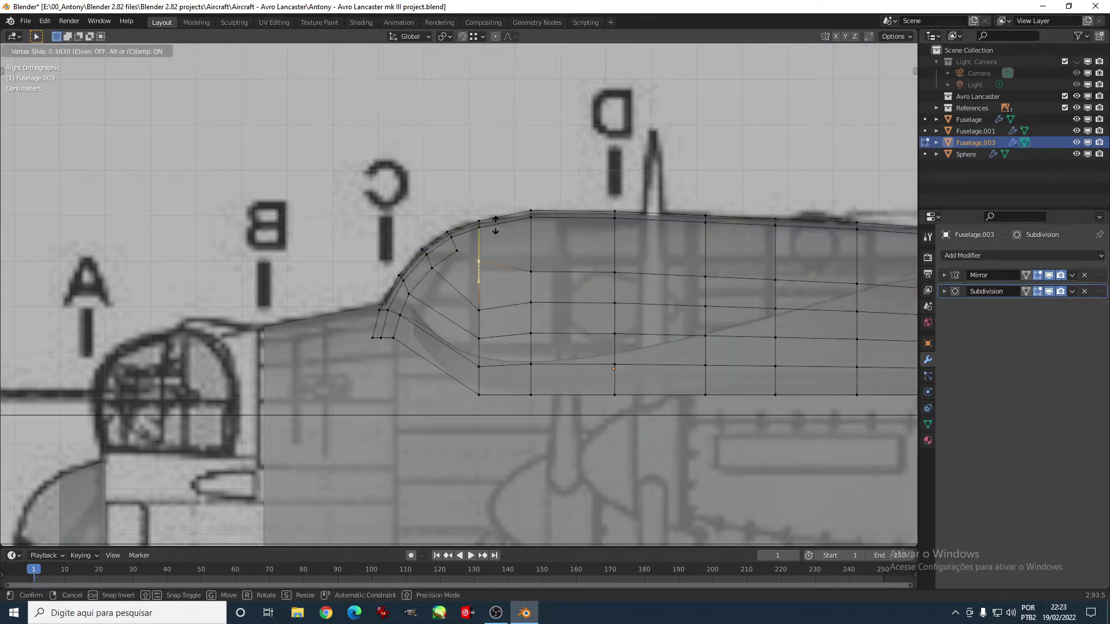
left_click(503, 283)
left_click(487, 327)
scroll(487, 327, "down", 3)
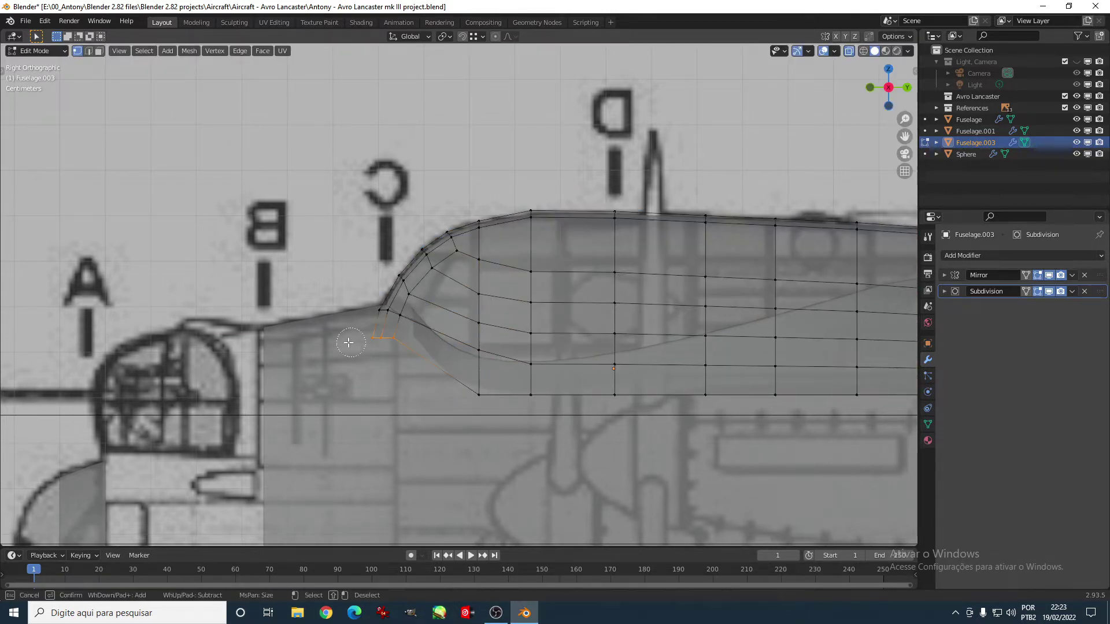
key("Tab")
scroll(820, 97, "down", 2)
middle_click_drag(819, 98, 677, 317)
Step: In Top view with X-ray on, select the edges along the canopy's right side
key("KP_7")
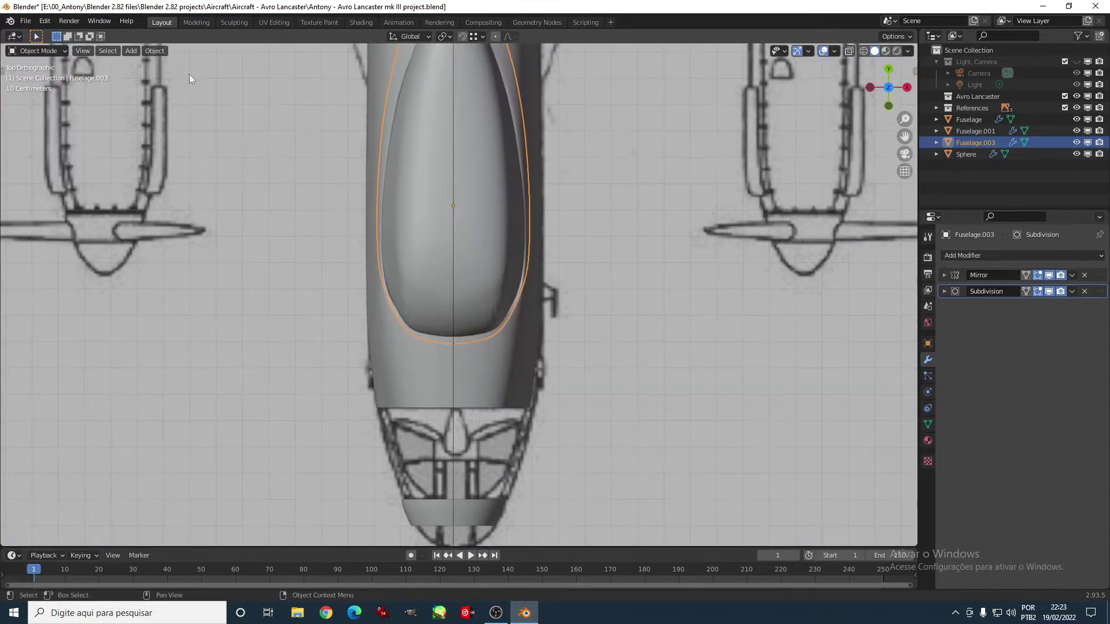
key("Tab")
key("shift+z")
scroll(553, 322, "up", 3)
left_click(553, 321)
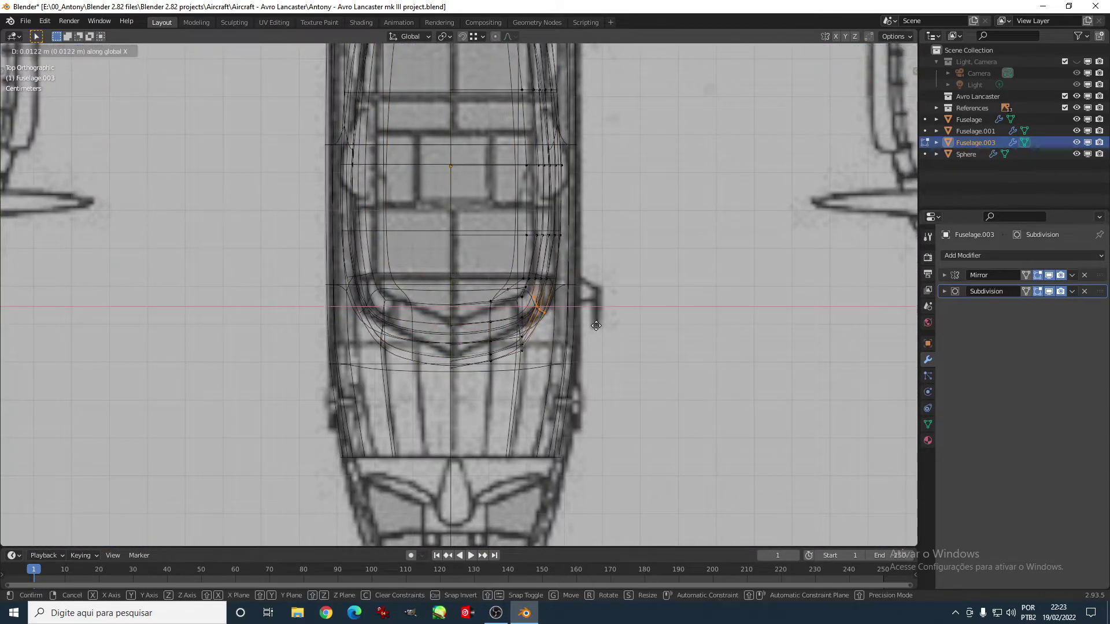
scroll(674, 330, "up", 2)
key("c")
Step: Cancel the move and orbit to view the canopy at an angle
key("Escape")
key("Tab")
key("shift+z")
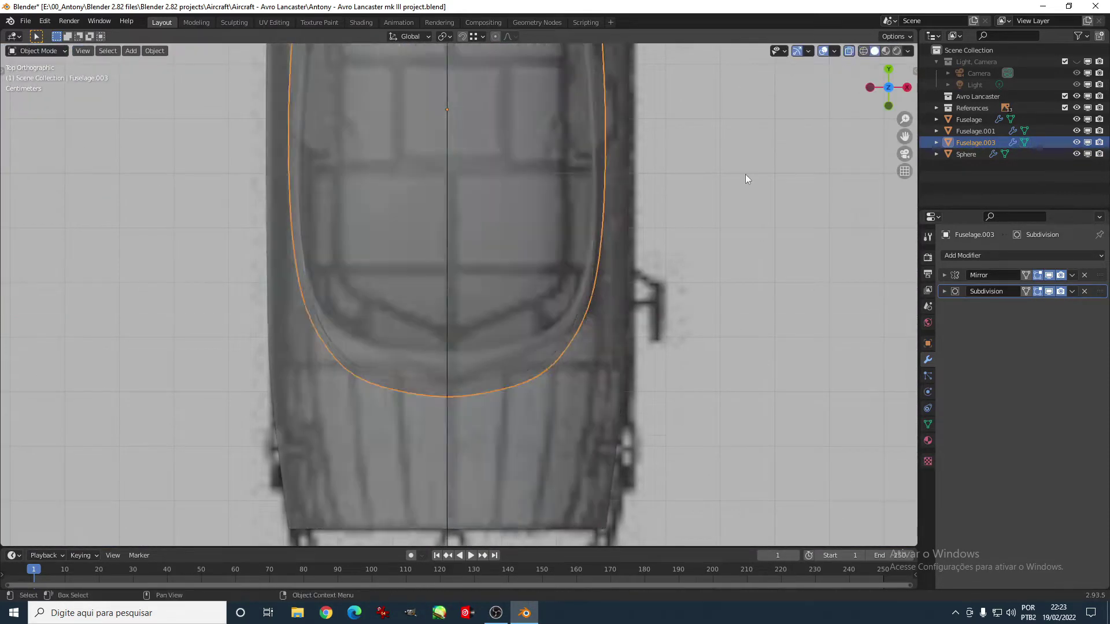
scroll(505, 237, "down", 5)
scroll(505, 237, "up", 3)
scroll(504, 246, "down", 4)
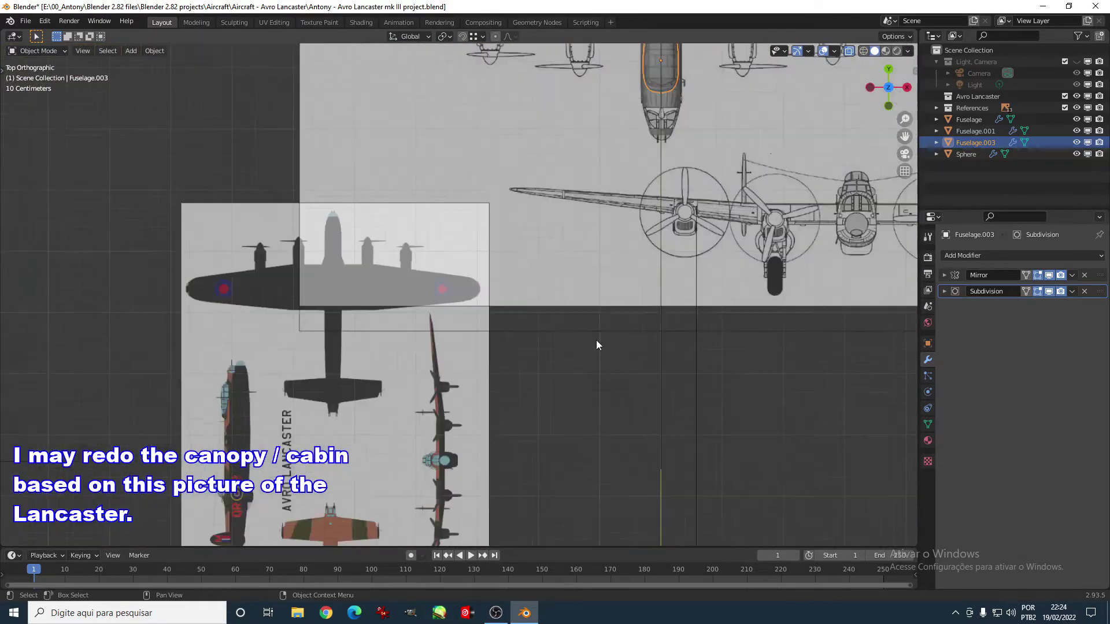
scroll(595, 340, "up", 5)
mouse_move(601, 203)
middle_mouse_down()
mouse_move(602, 339)
mouse_move(528, 332)
middle_mouse_up()
Step: Move the canopy's selected edge loop along X to match the top-view outline
key("Tab")
scroll(559, 318, "up", 3)
scroll(629, 366, "down", 3)
key("alt+z")
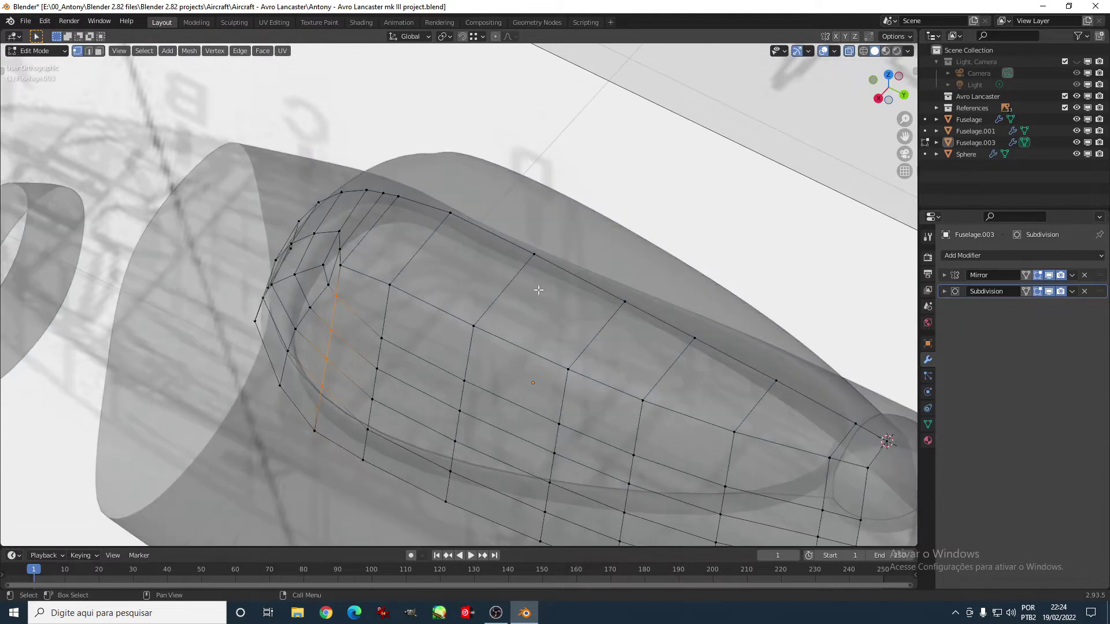
key("alt+z")
key("g")
key("x")
left_click(528, 332)
Step: Slide the canopy's corner vertices along one axis to tighten the rounded end
middle_click_drag(528, 332, 573, 428)
scroll(574, 428, "up", 3)
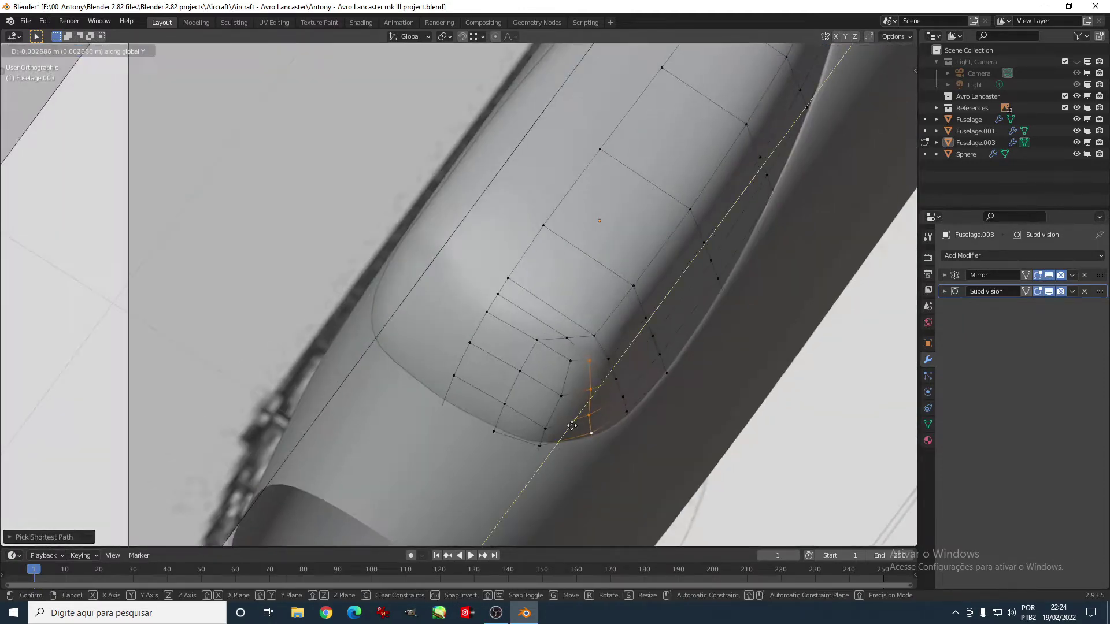
key("g")
key("x")
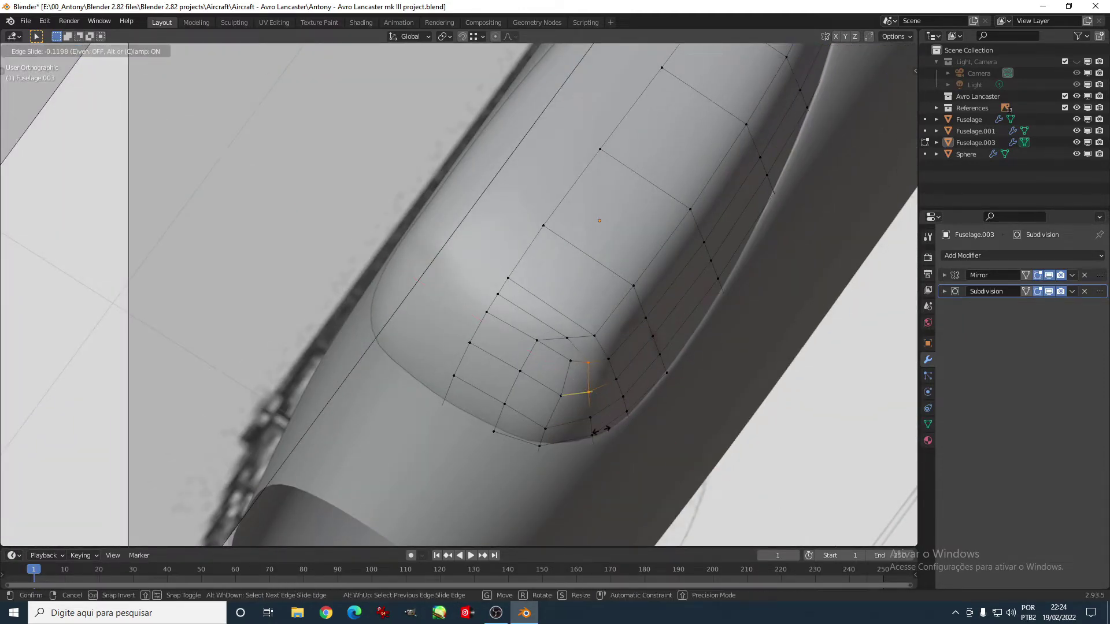
key("Tab")
middle_click_drag(576, 370, 554, 419)
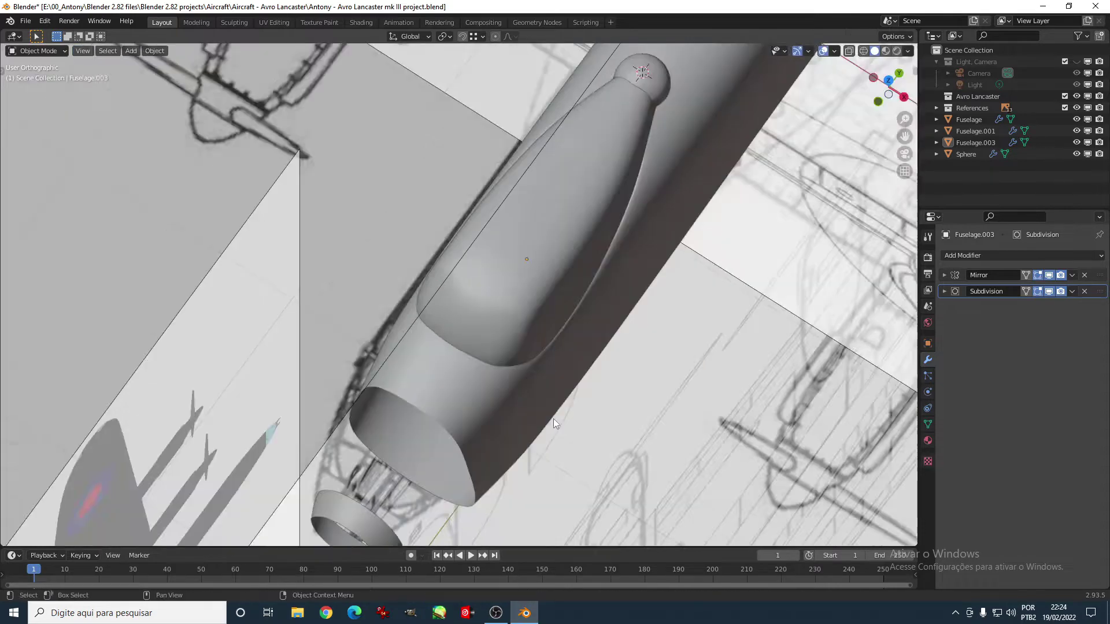
key("KP_7")
Step: Extrude a new ring from the nose-cap tip and scale it vertically
scroll(561, 410, "down", 2)
key("KP_3")
scroll(492, 327, "up", 5)
key("z")
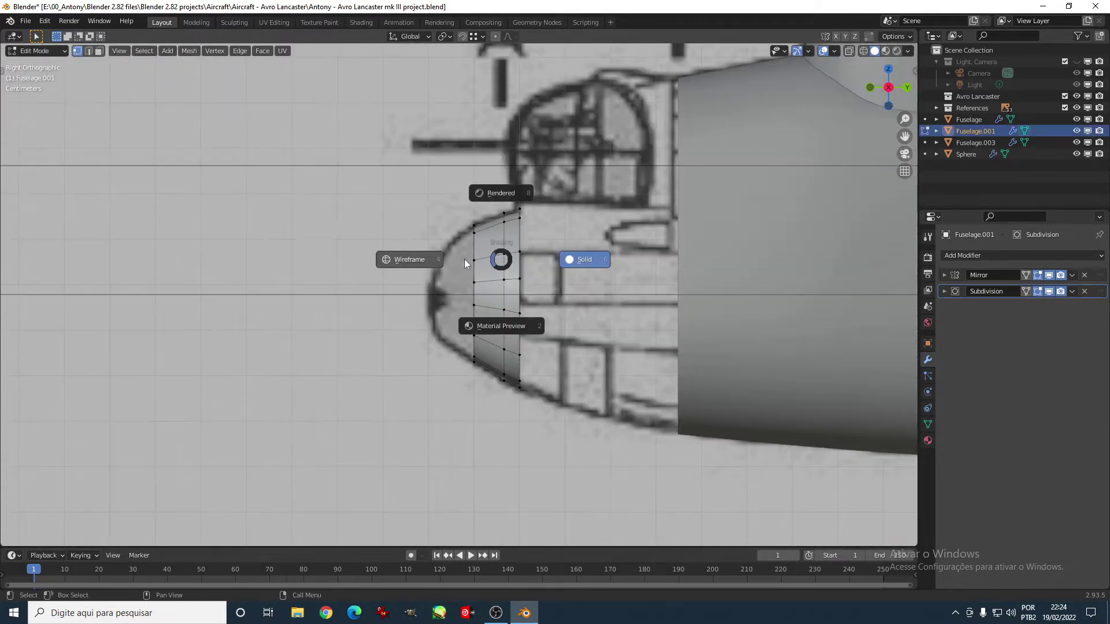
left_click(433, 268)
key("e")
key("s")
key("z")
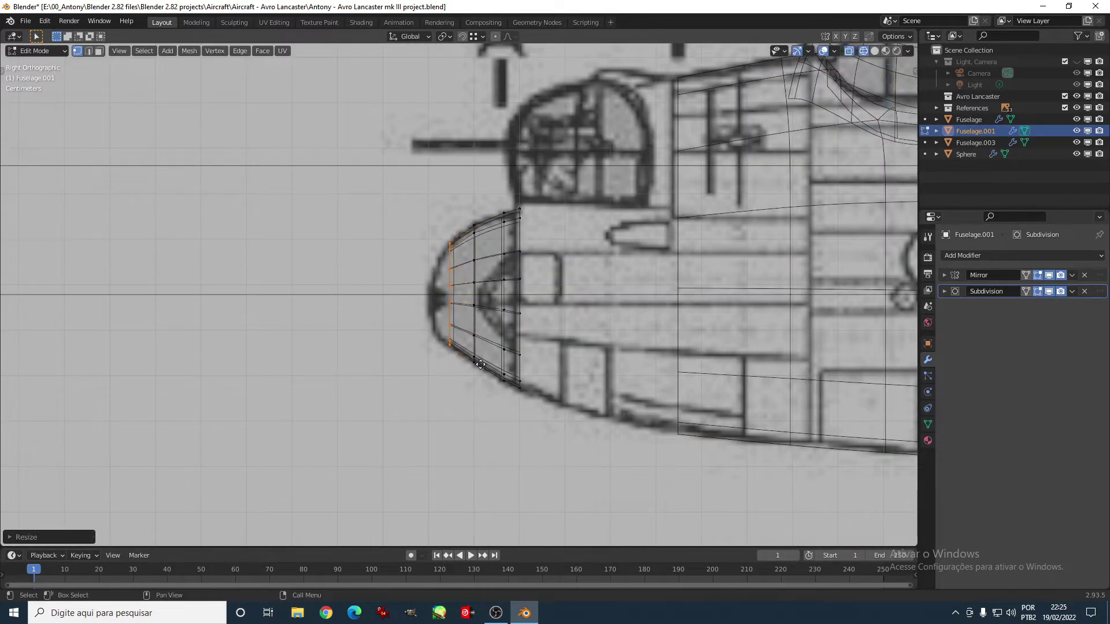
left_click(488, 387)
Step: Reposition the nose-cap tip vertices from the front view
key("KP_1")
key("g")
left_click(599, 309)
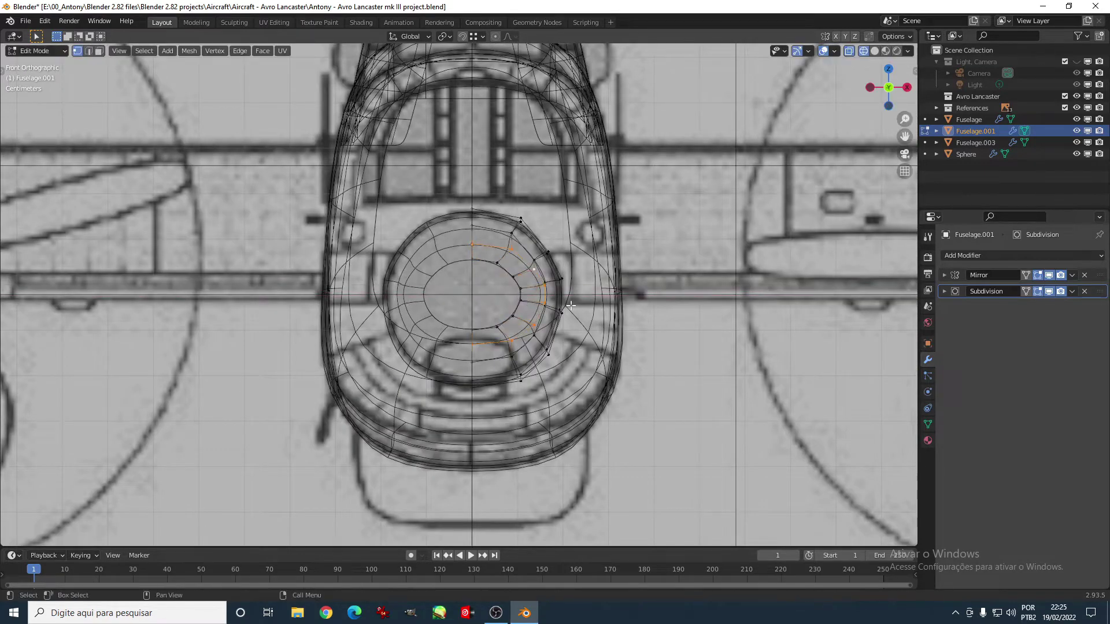
key("alt+z")
key("KP_7")
key("alt+z")
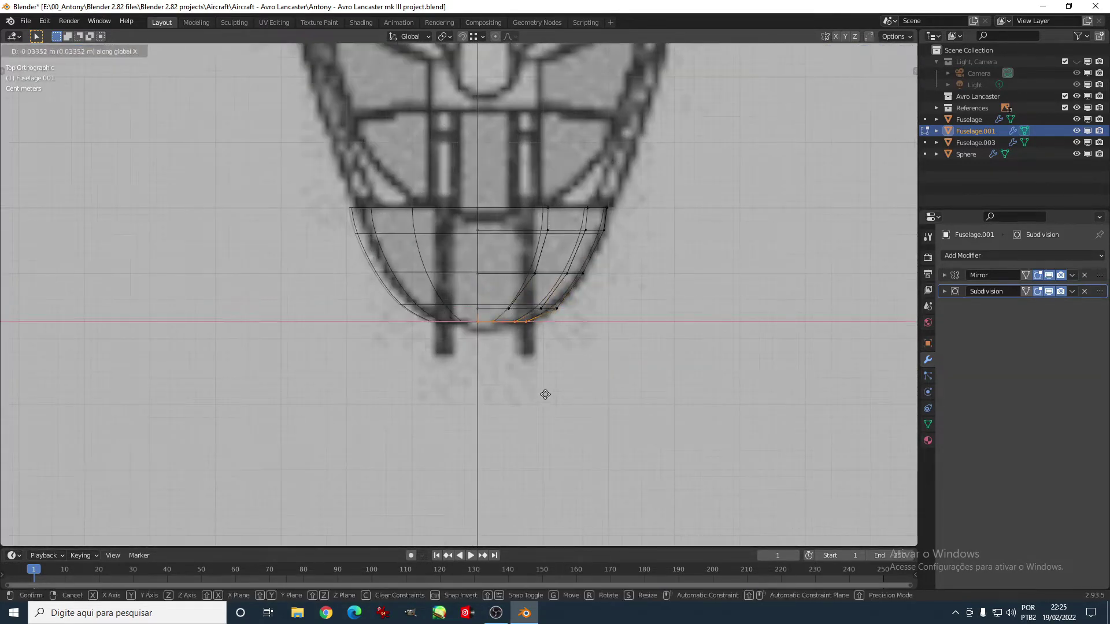
Step: Add a loop cut near the nose-cap tip
right_click(587, 316)
left_click(634, 322)
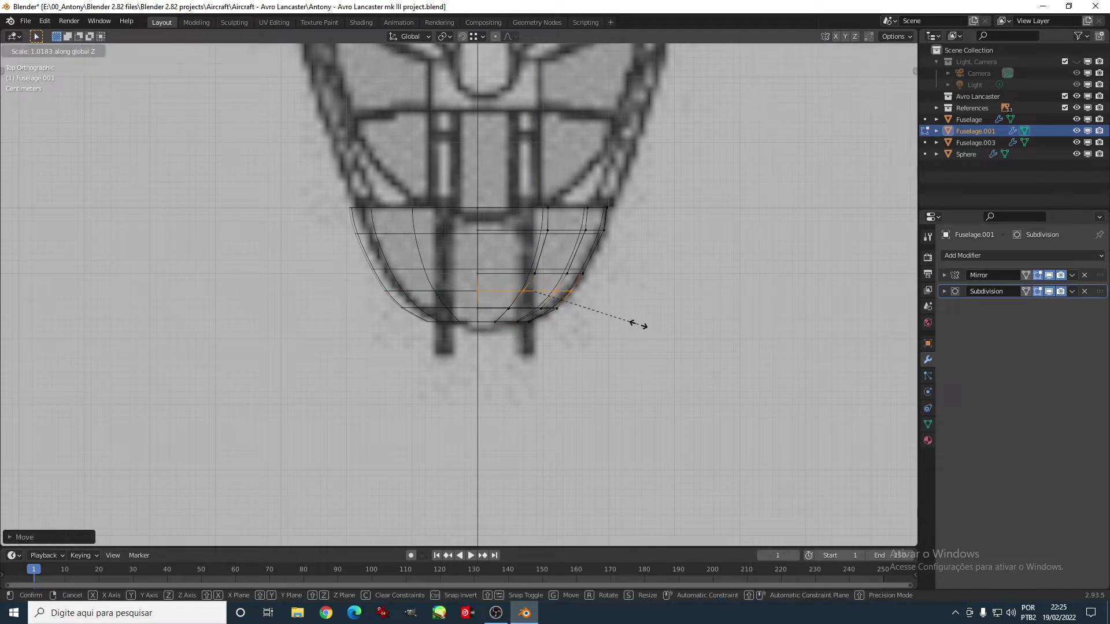
key("KP_1")
key("alt+z")
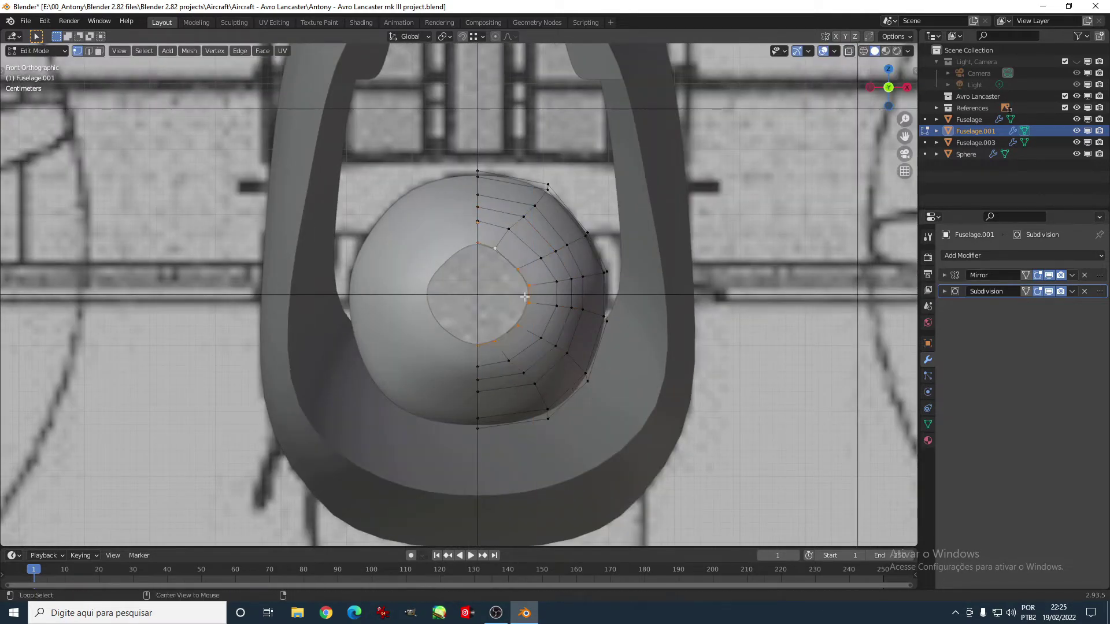
key("KP_3")
key("alt+z")
Step: Select the vertices at the nose tip in the side view
scroll(508, 344, "up", 2)
scroll(509, 289, "up", 2)
left_click_drag(565, 126, 499, 226)
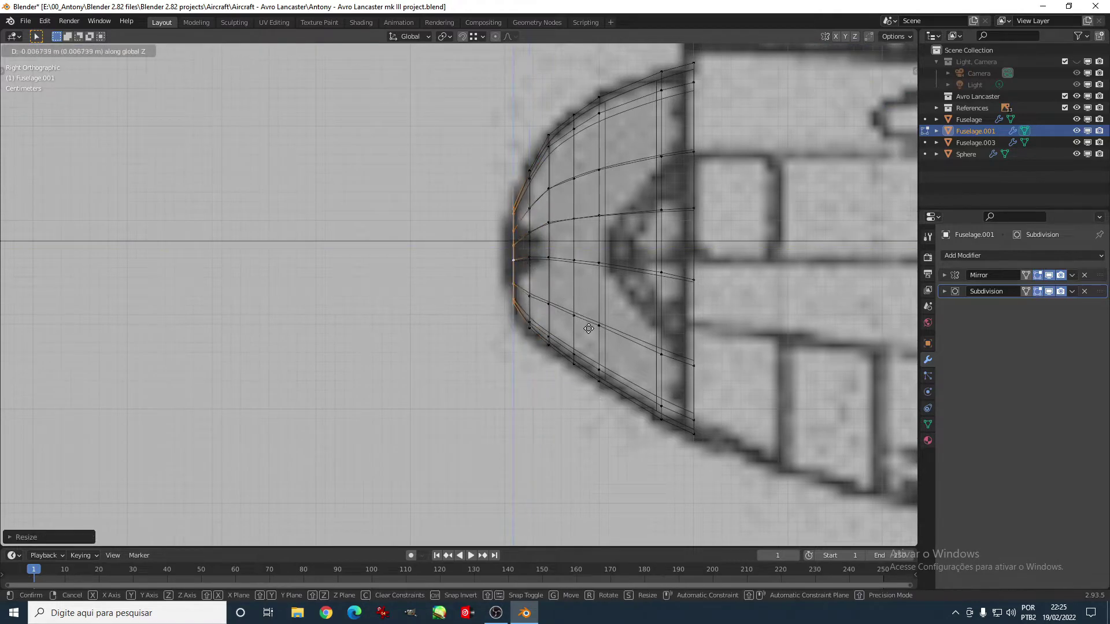
key("KP_1")
key("alt+z")
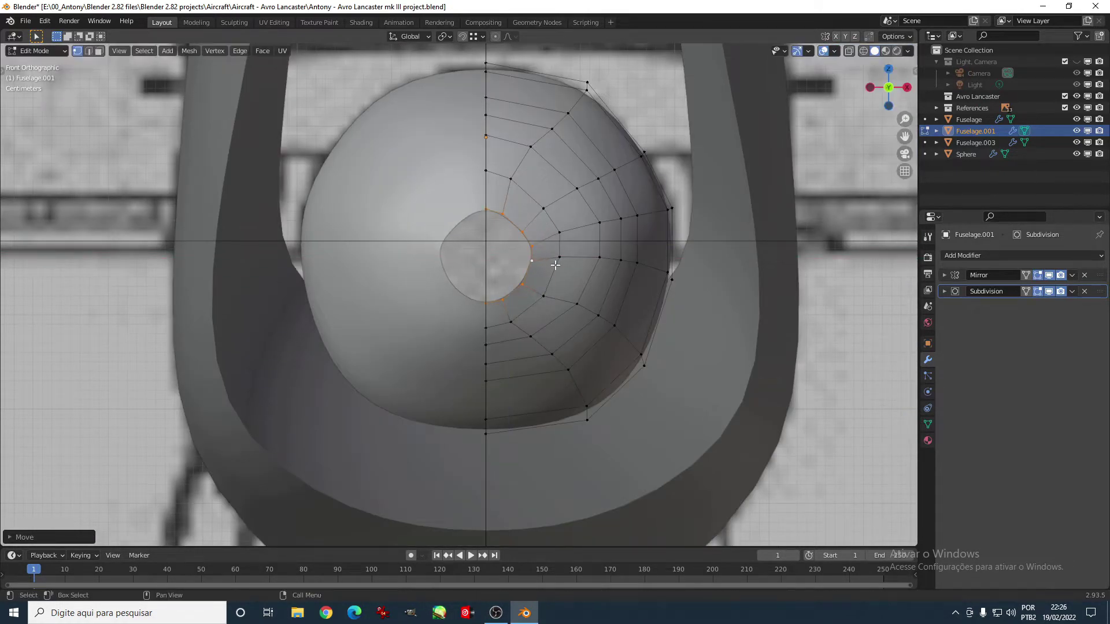
key("KP_7")
Step: Move the nose-tip vertices along X, checking side and front views
key("z")
left_click(605, 408)
key("KP_3")
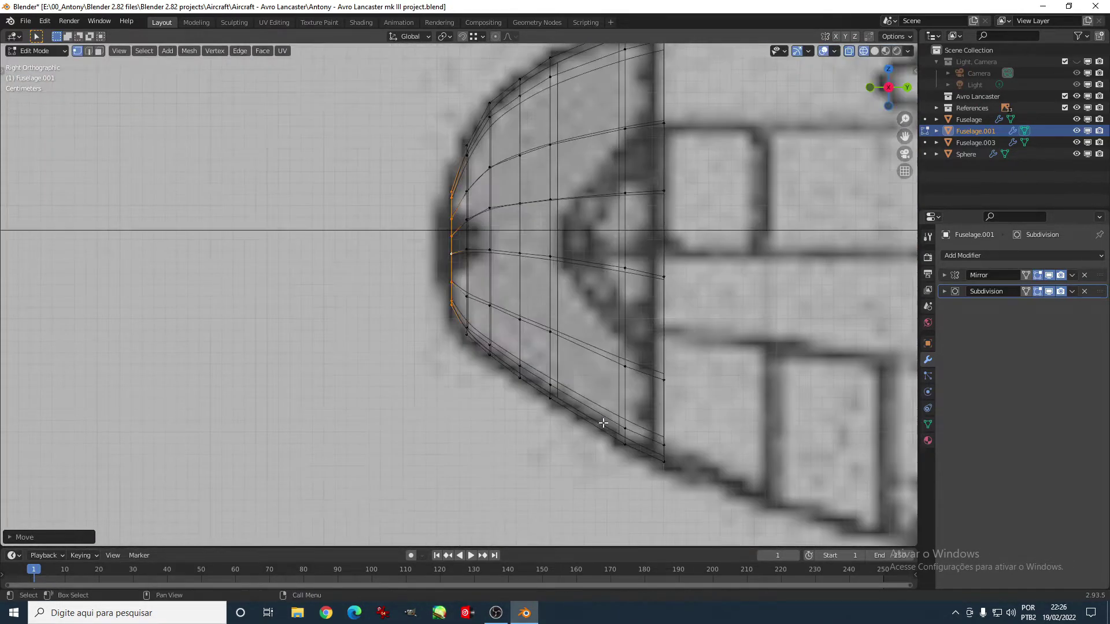
key("KP_1")
key("x")
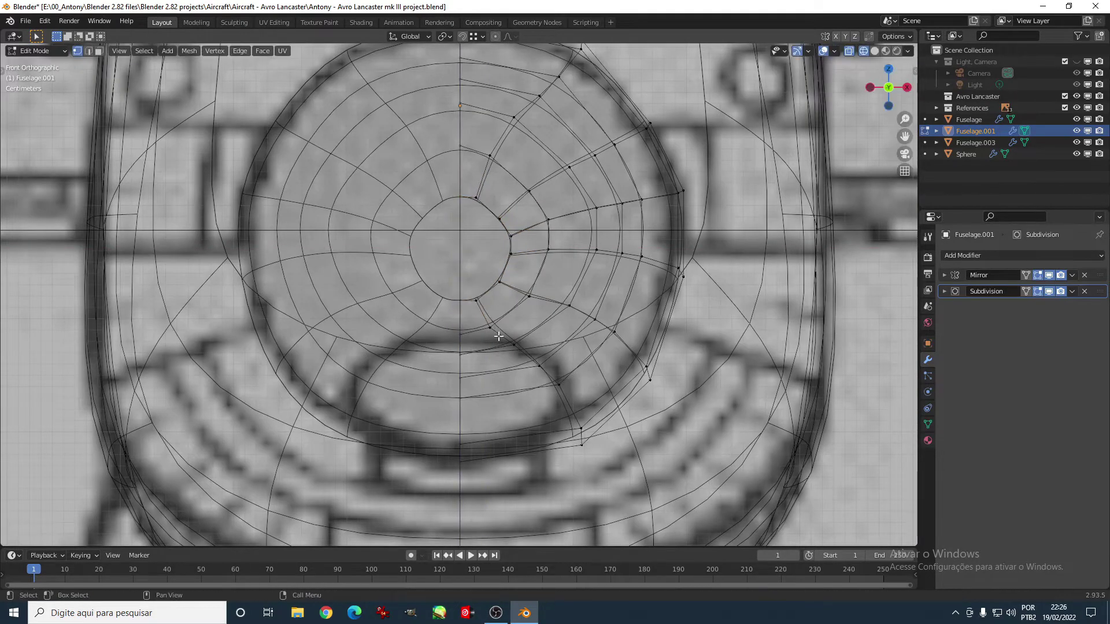
key("alt+z")
mouse_move(498, 336)
middle_mouse_down()
mouse_move(539, 263)
mouse_move(486, 266)
middle_mouse_up()
left_click(539, 262)
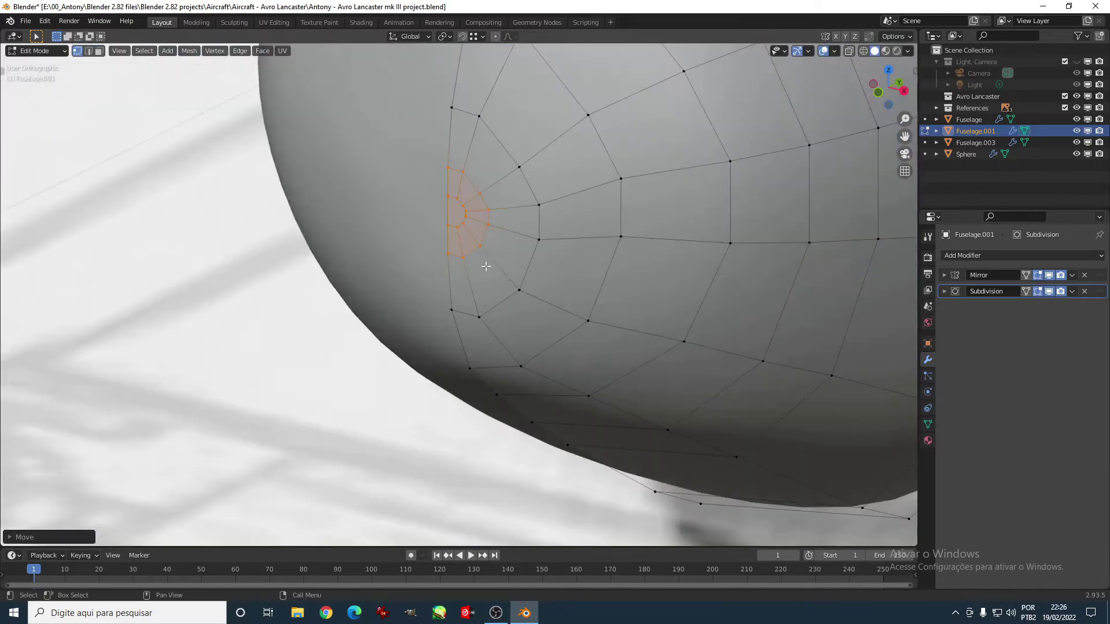
Step: Leave the nose cap and select the main Fuselage's front edge loop
key("KP_7")
left_click(849, 52)
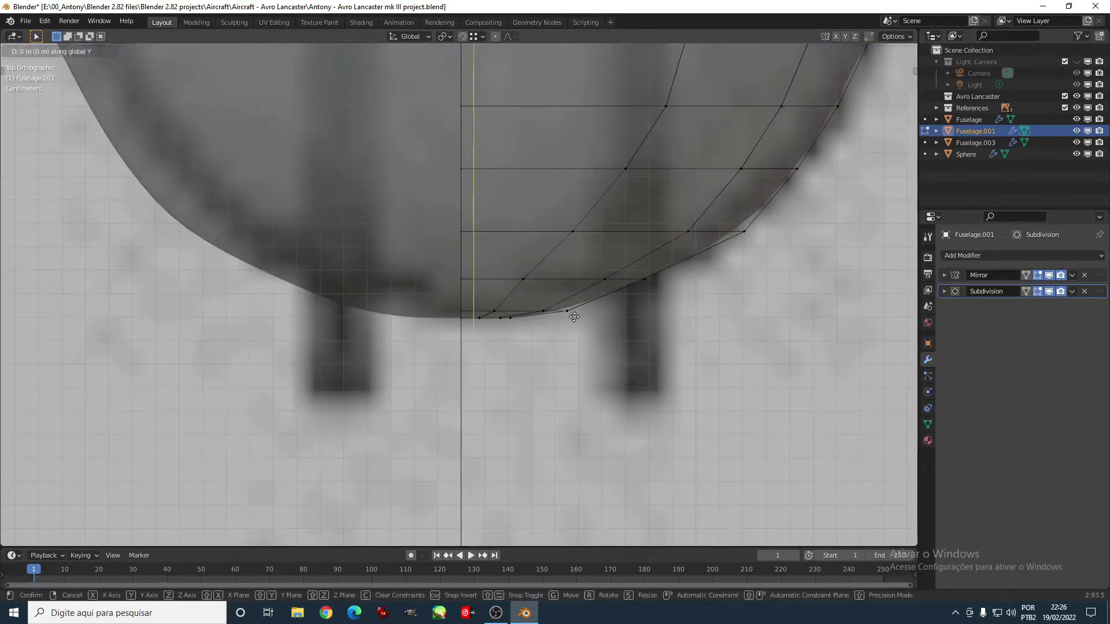
key("Escape")
key("Tab")
key("KP_3")
left_click(592, 266)
key("Tab")
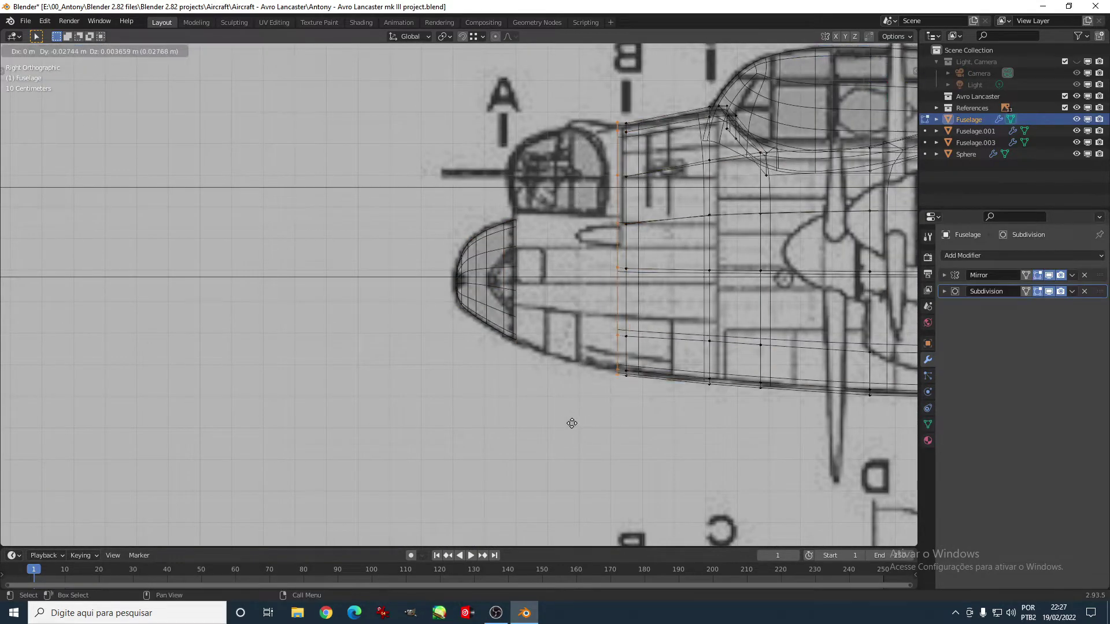
Step: Move the Fuselage's front loop forward in the side view
key("KP_1")
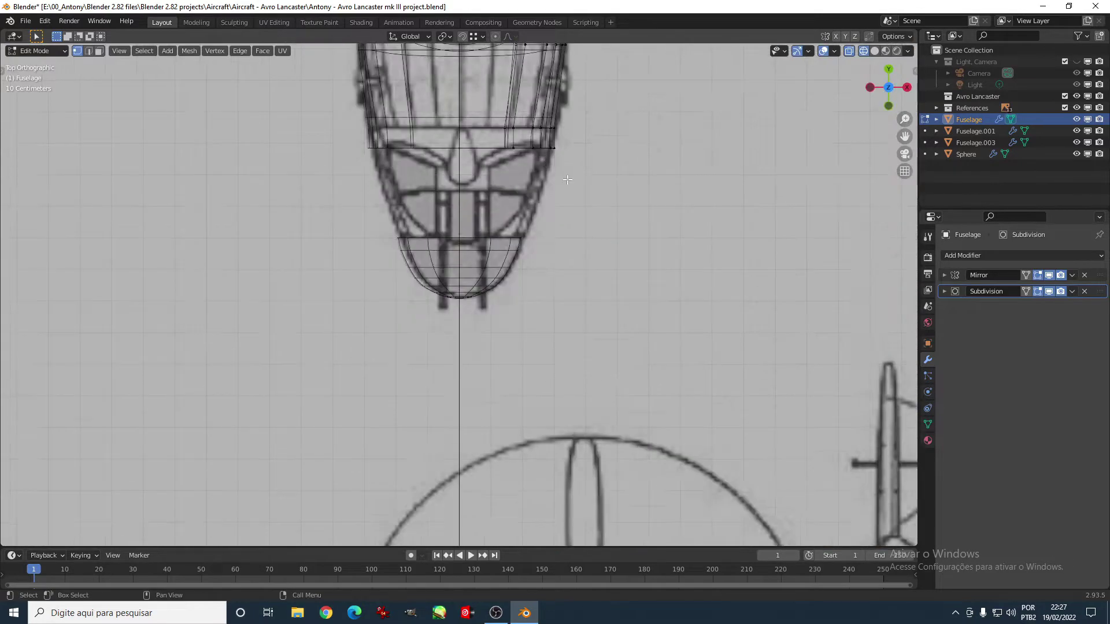
scroll(781, 310, "up", 3)
key("Tab")
key("KP_3")
key("Tab")
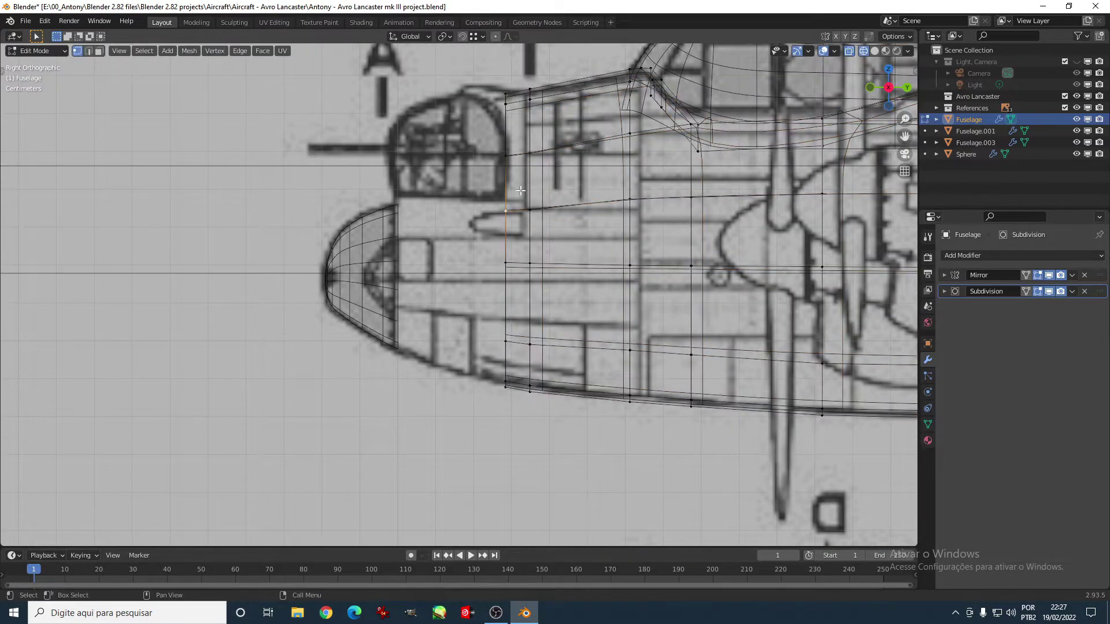
left_click(417, 375)
Step: Scale the selected front edges in the top view
key("KP_7")
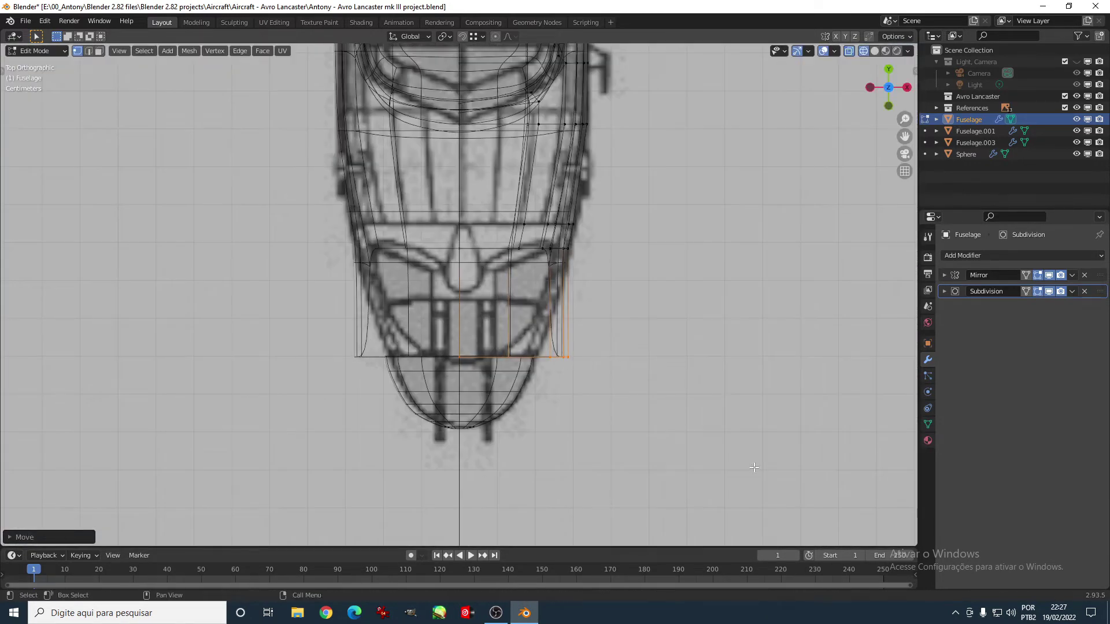
left_click(635, 431)
scroll(629, 428, "up", 2)
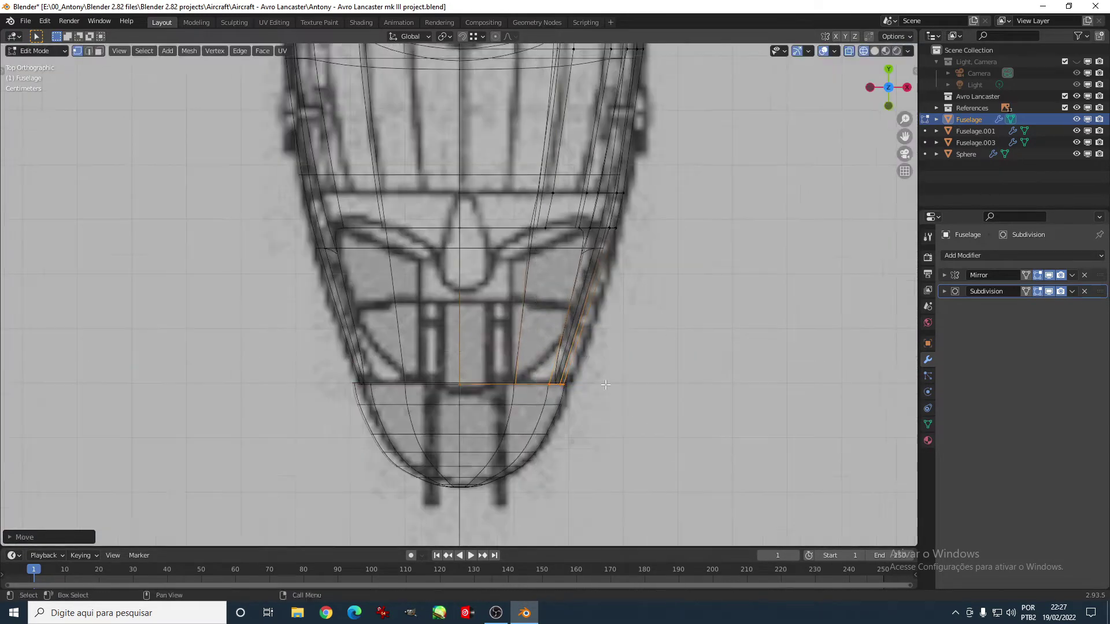
key("s")
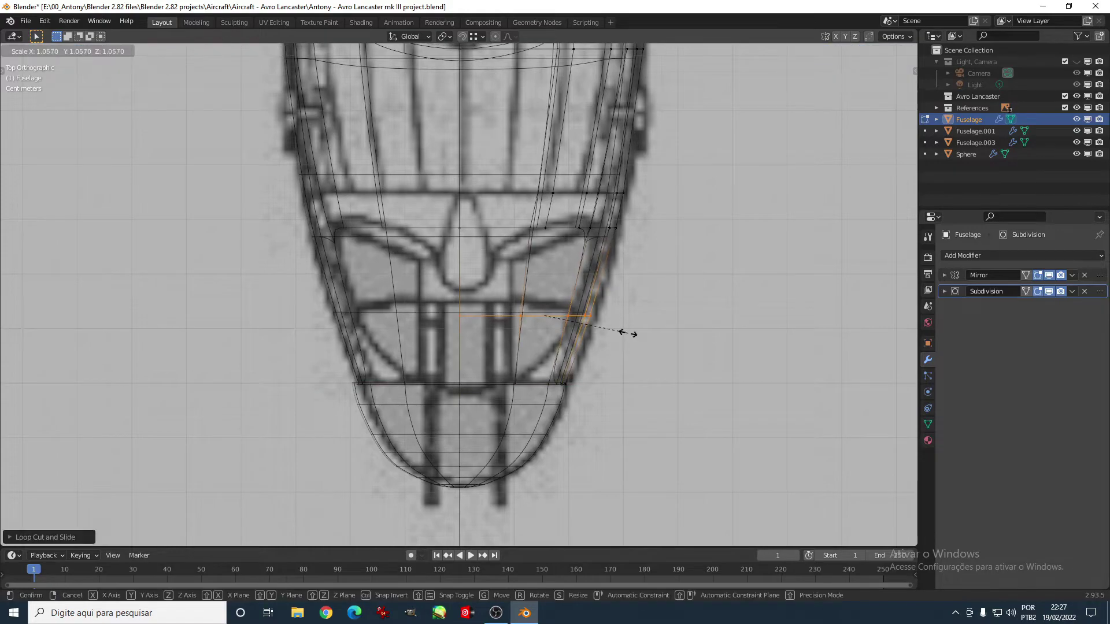
left_click(633, 334)
Step: Adjust the front vertices, checking side and front views in solid shading
key("KP_3")
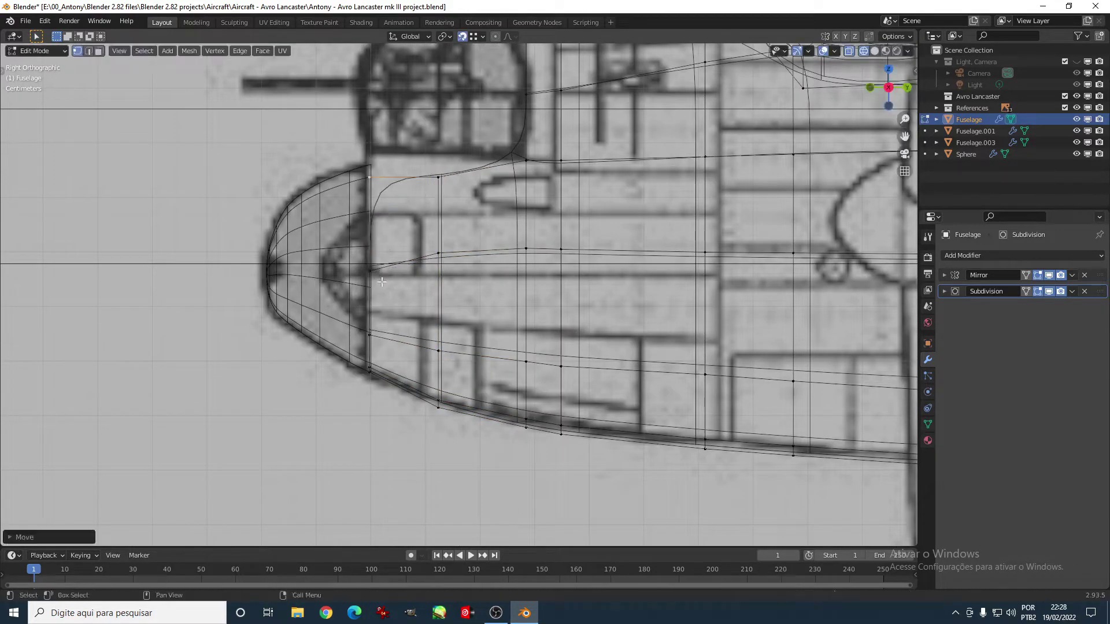
scroll(381, 282, "down", 5)
scroll(381, 281, "down", 4)
scroll(485, 180, "up", 2)
key("KP_1")
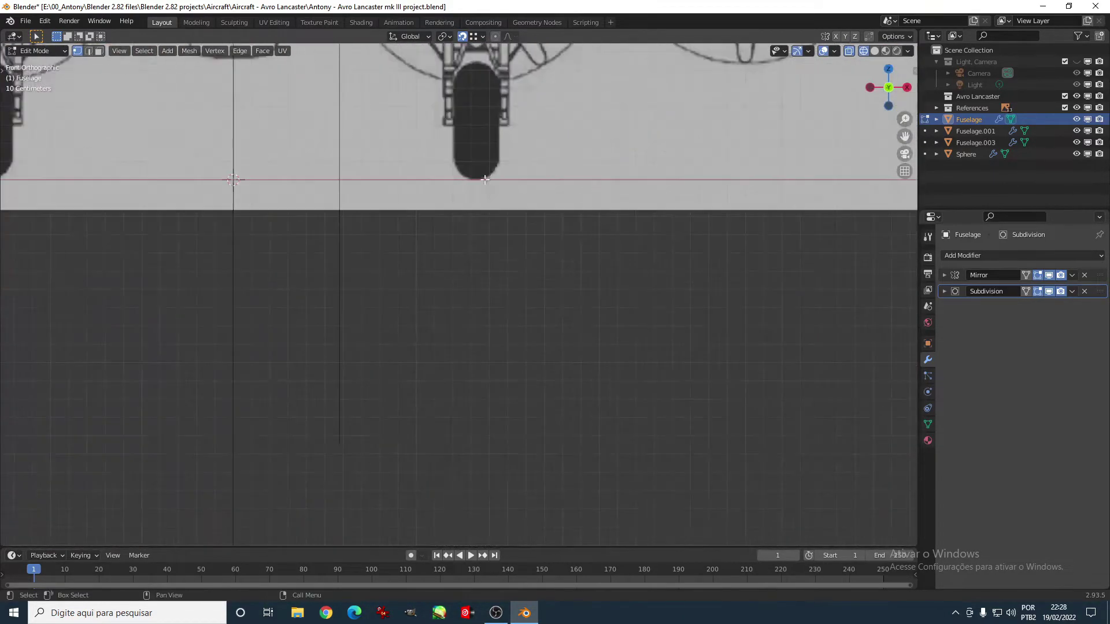
scroll(538, 325, "up", 5)
left_click(874, 50)
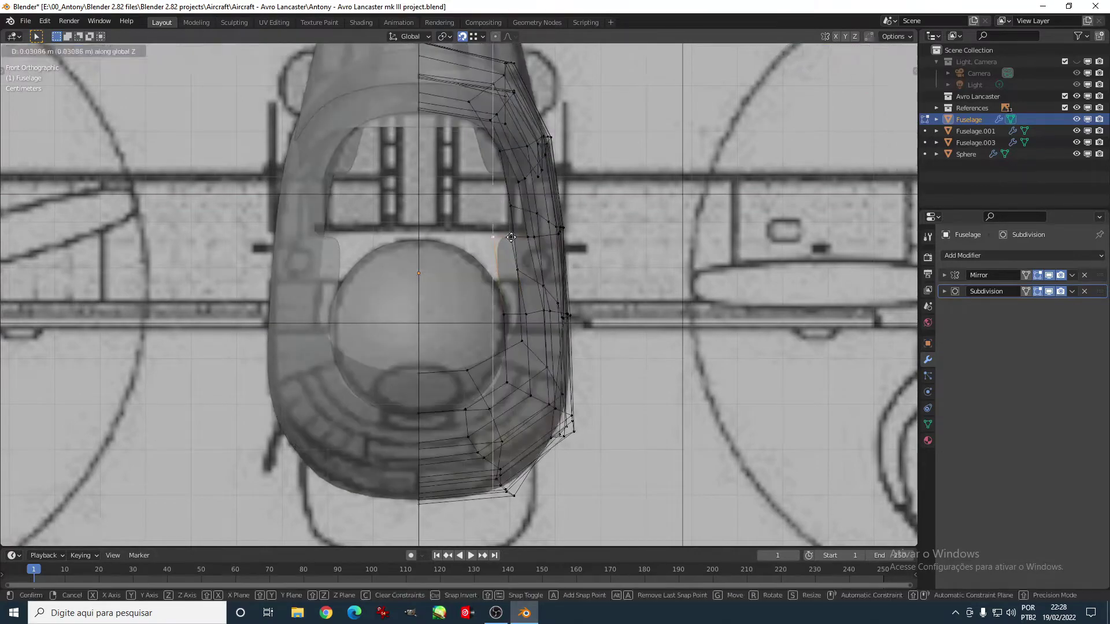
left_click(511, 237)
Step: Orbit around the fuselage nose to inspect it from below
mouse_move(511, 237)
middle_mouse_down()
mouse_move(554, 339)
mouse_move(705, 258)
middle_mouse_up()
scroll(555, 339, "up", 4)
scroll(489, 305, "up", 5)
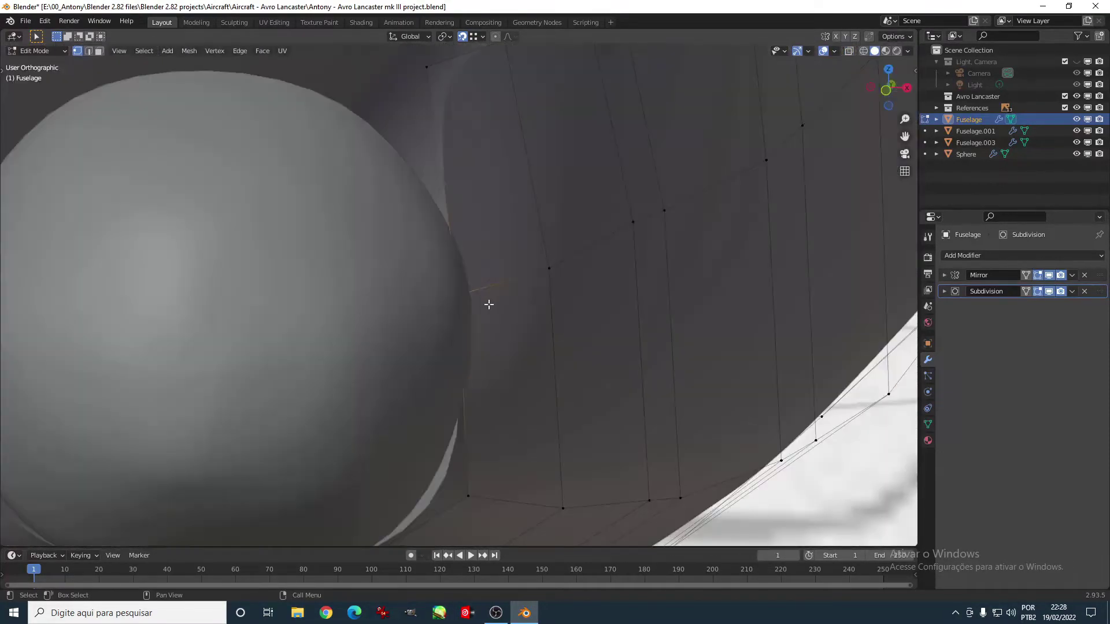
scroll(488, 305, "down", 4)
middle_click_drag(444, 439, 425, 407)
middle_click_drag(355, 455, 465, 310)
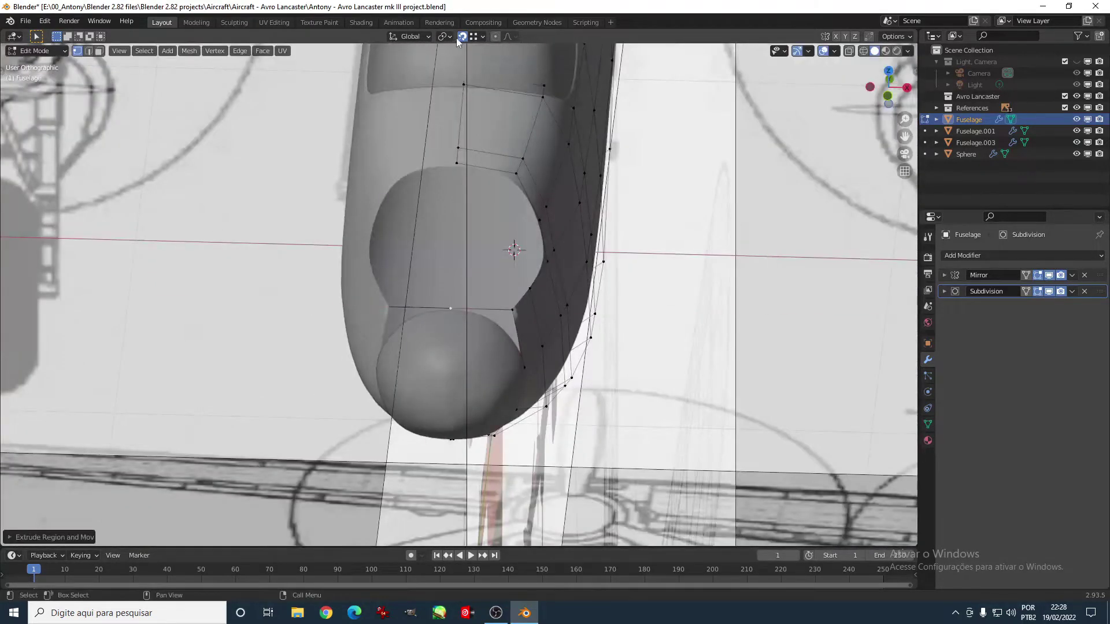
key("KP_3")
middle_click_drag(462, 260, 513, 356)
Step: Move the selected nose vertices, trying and undoing an edge sharpen
key("g")
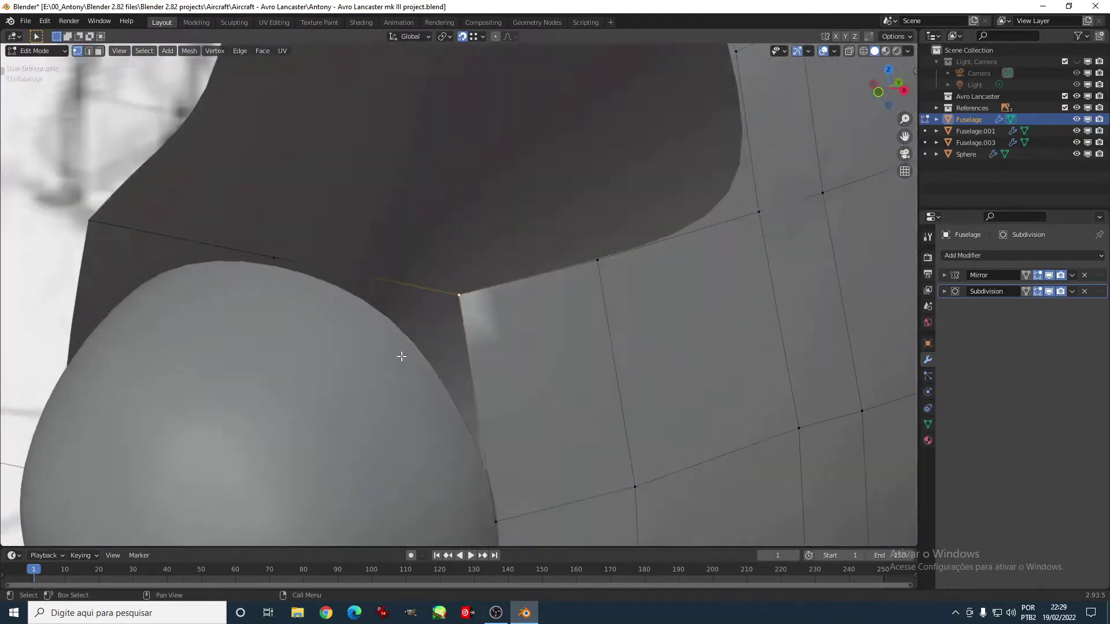
scroll(402, 356, "down", 6)
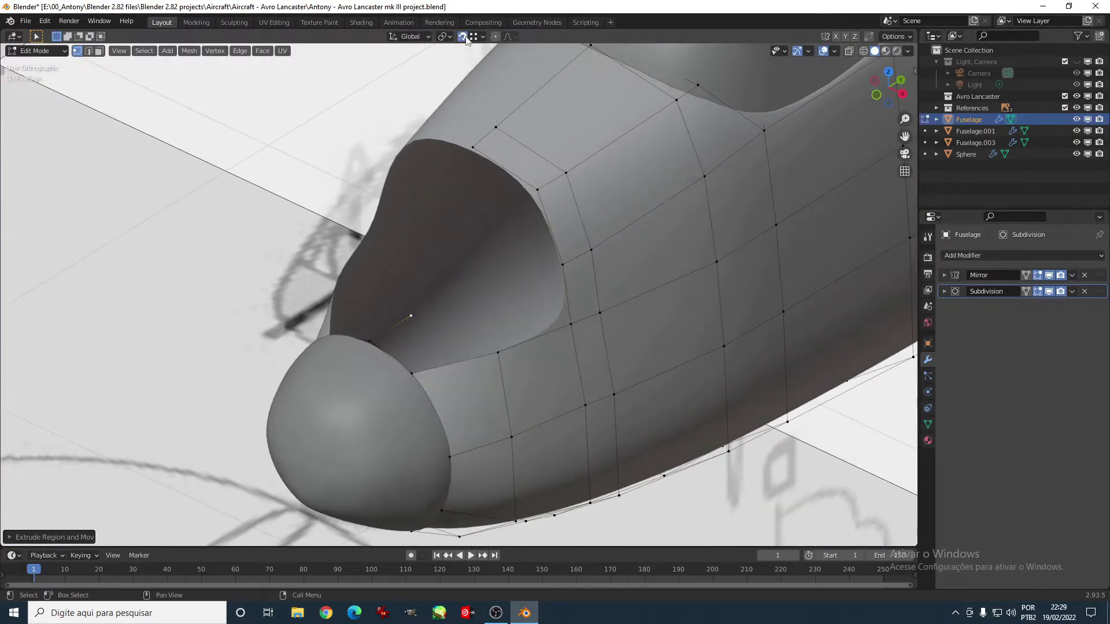
key("shift+e")
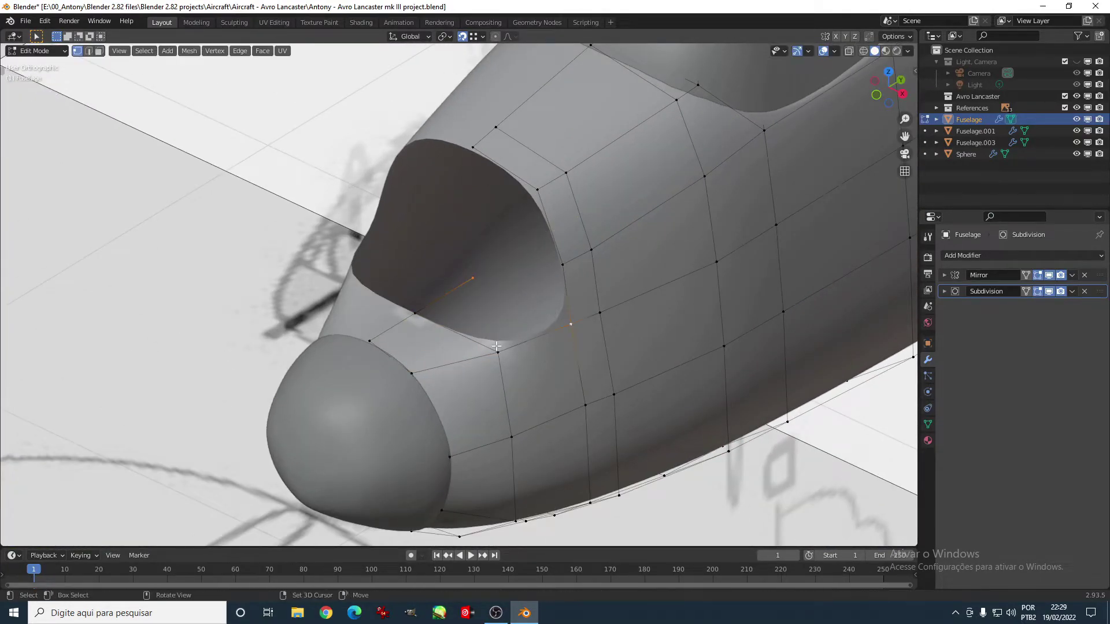
key("ctrl+z")
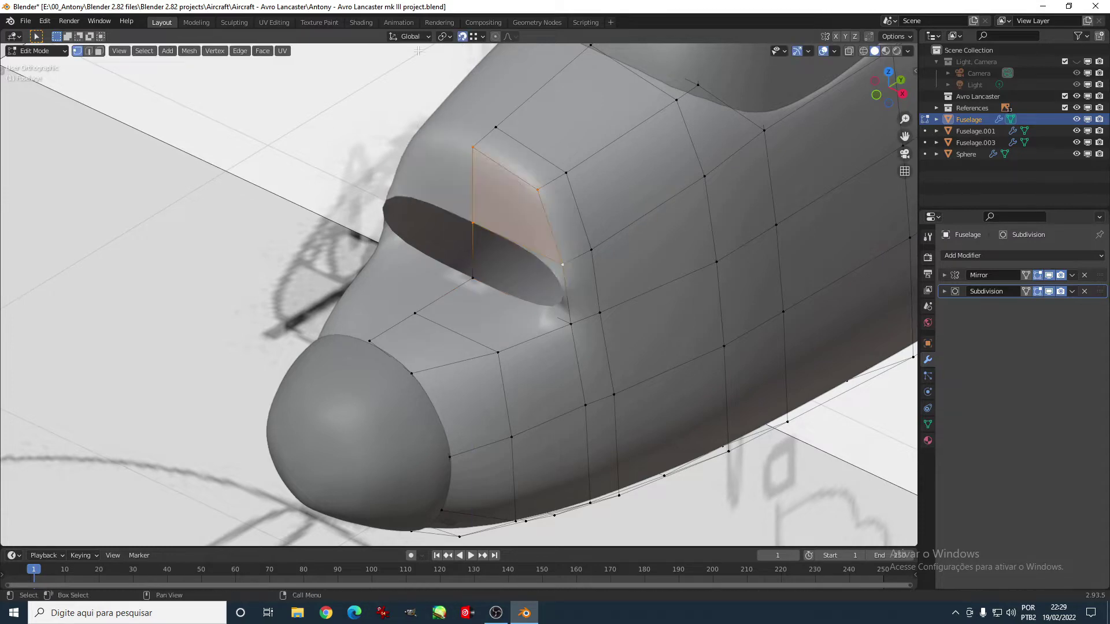
scroll(470, 233, "down", 3)
key("KP_3")
scroll(470, 233, "up", 2)
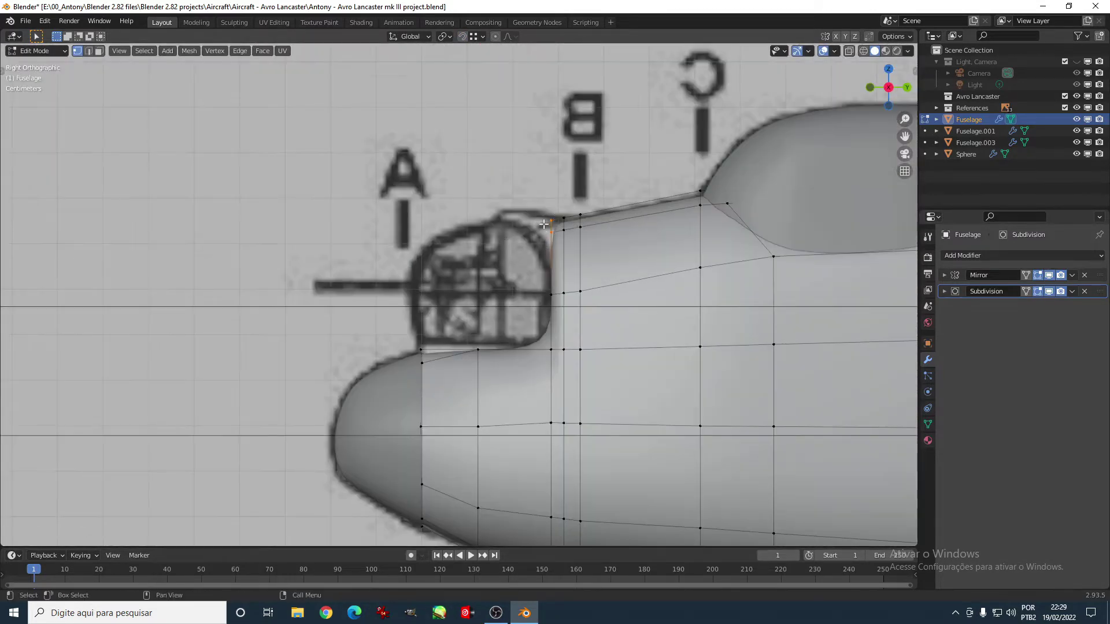
mouse_move(470, 233)
middle_mouse_down()
mouse_move(500, 417)
mouse_move(473, 307)
middle_mouse_up()
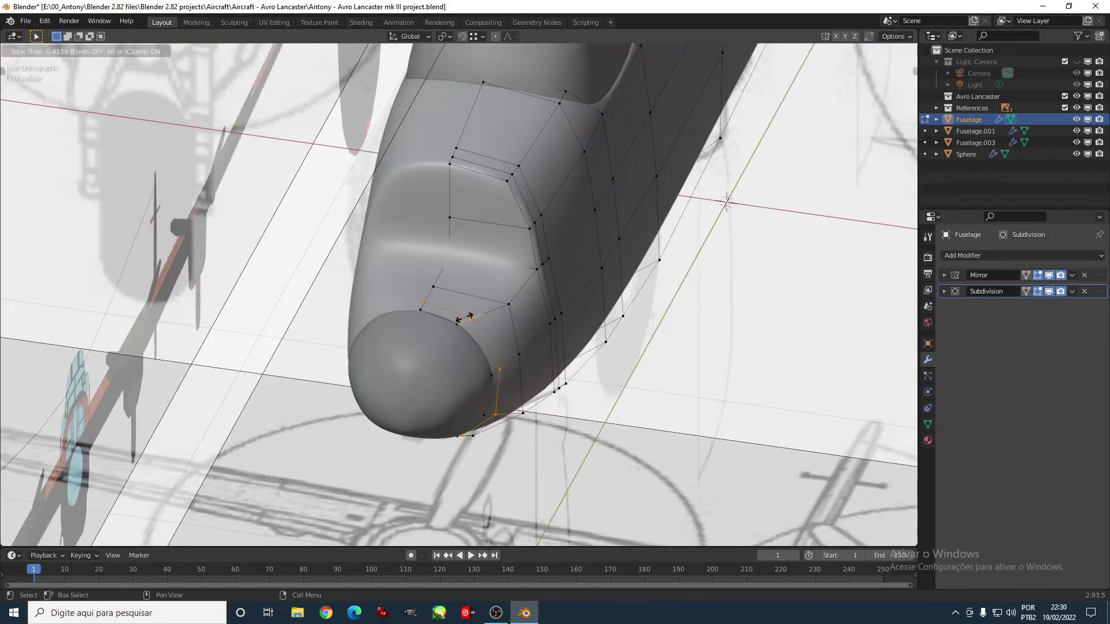
Step: Slide and move the nose edge loops, checking the shape in Object Mode
left_click(464, 317)
scroll(487, 322, "up", 2)
left_click(482, 356)
middle_click_drag(482, 356, 395, 380)
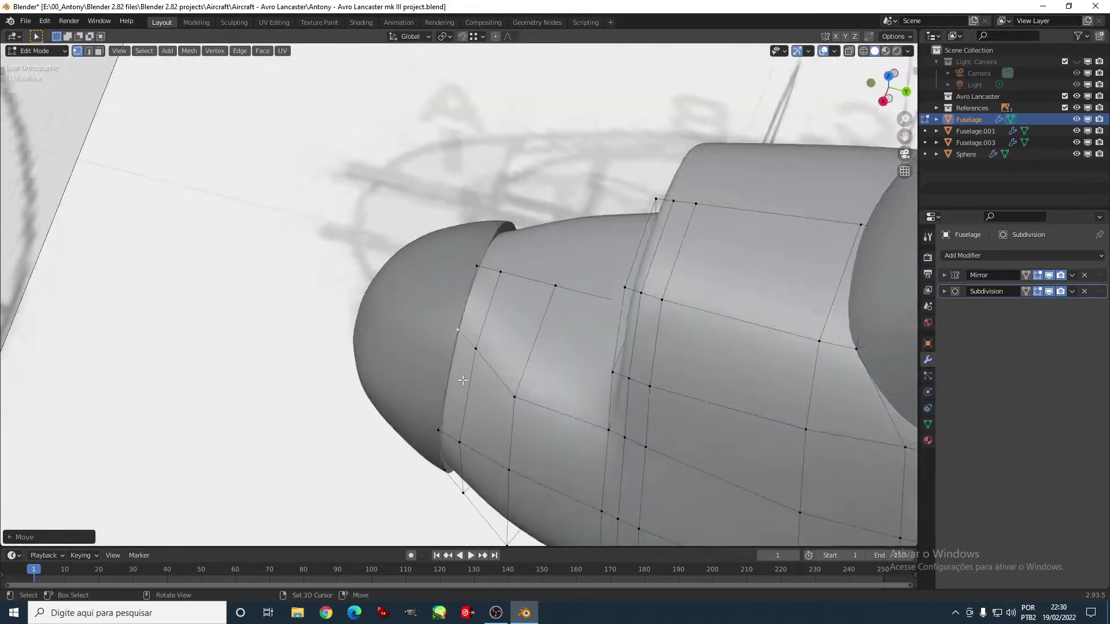
key("Tab")
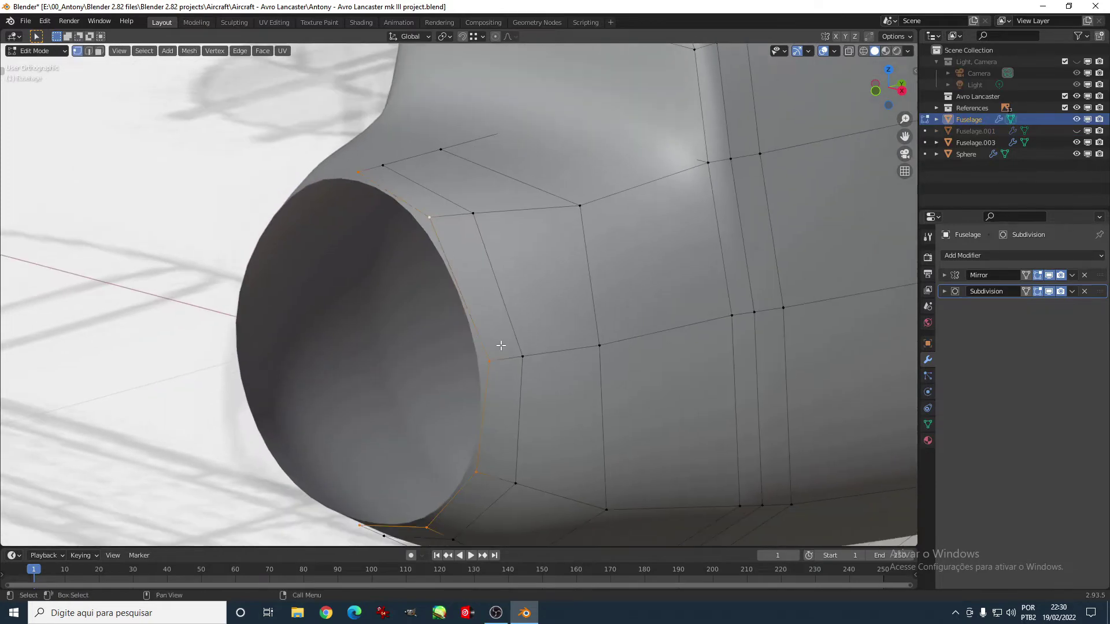
key("Tab")
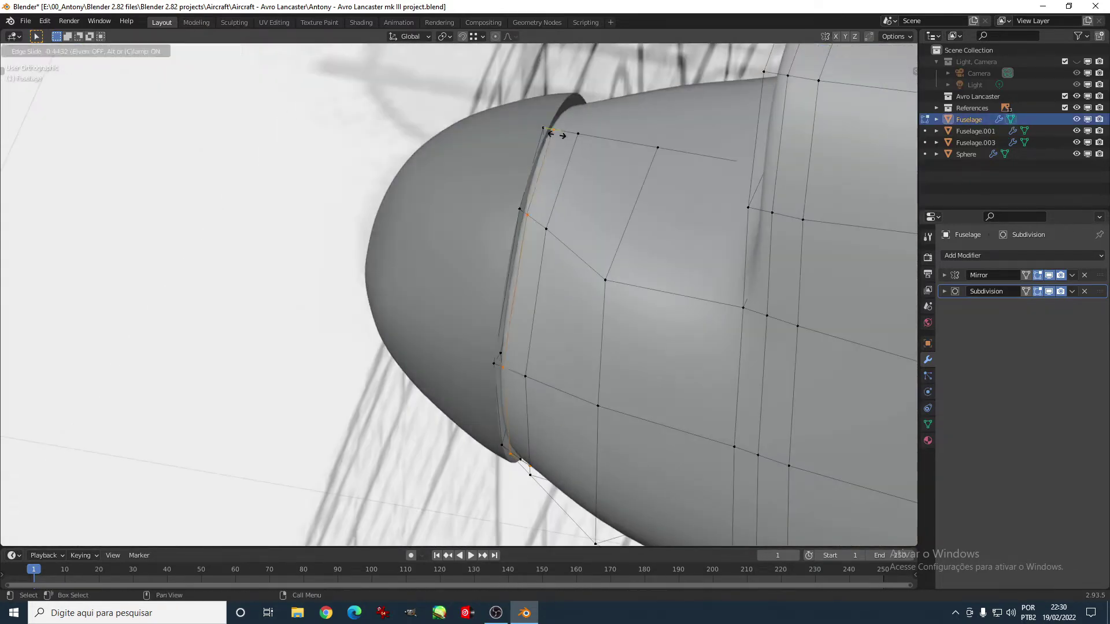
middle_click_drag(449, 334, 502, 277)
left_click(524, 356)
middle_click_drag(525, 356, 310, 278)
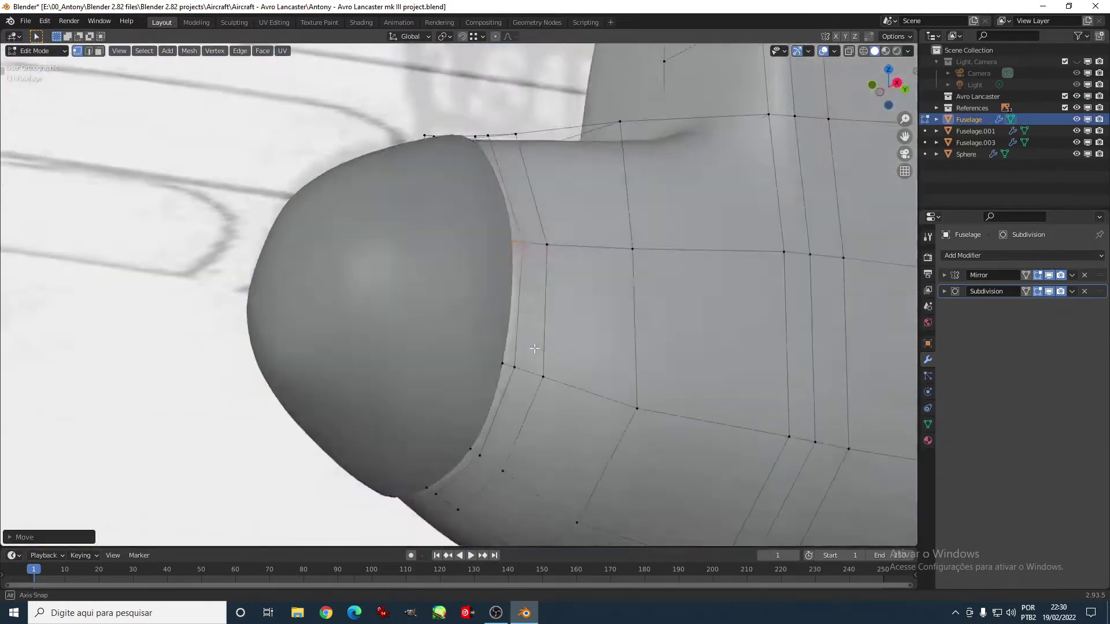
Step: Slide the edges near the nose cap to match the side-view outline
key("KP_3")
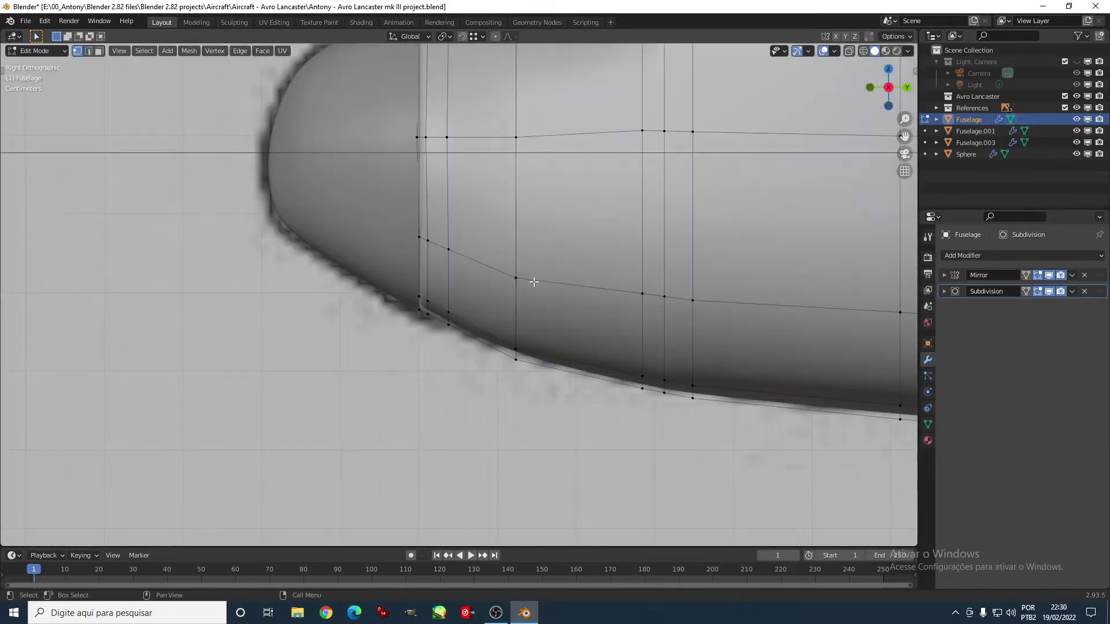
scroll(405, 324, "up", 3)
left_click(409, 312)
left_click_drag(416, 341, 423, 353)
scroll(423, 353, "down", 4)
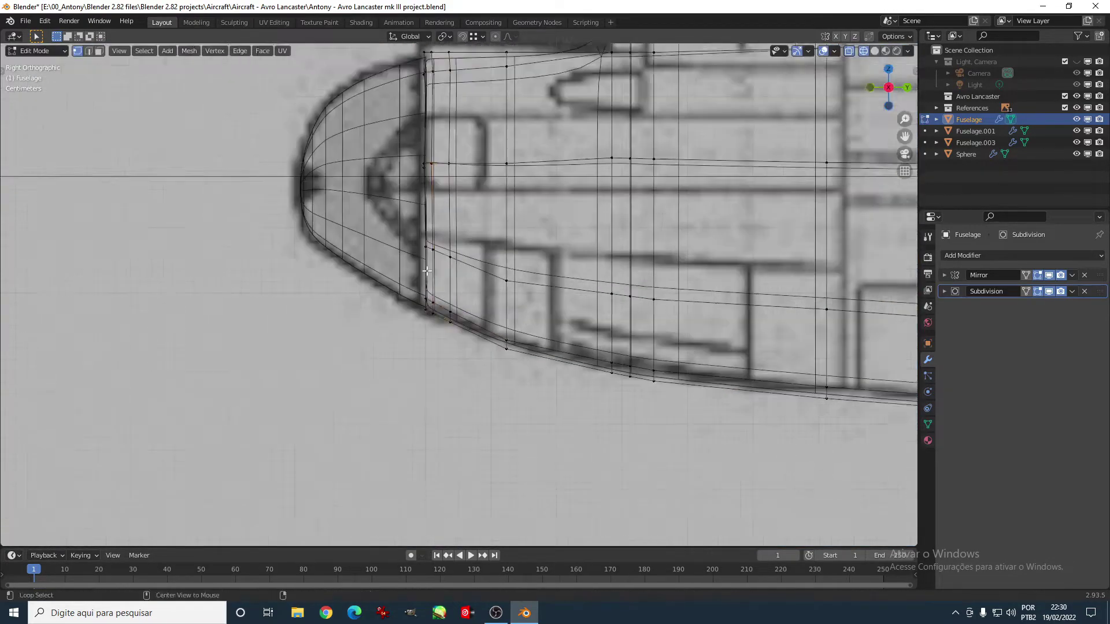
scroll(587, 394, "up", 2)
key("g")
key("g")
key("alt+z")
Step: Inspect the nose from the right side view, trying an edge loop selection and then clearing it
middle_click_drag(517, 195, 570, 174)
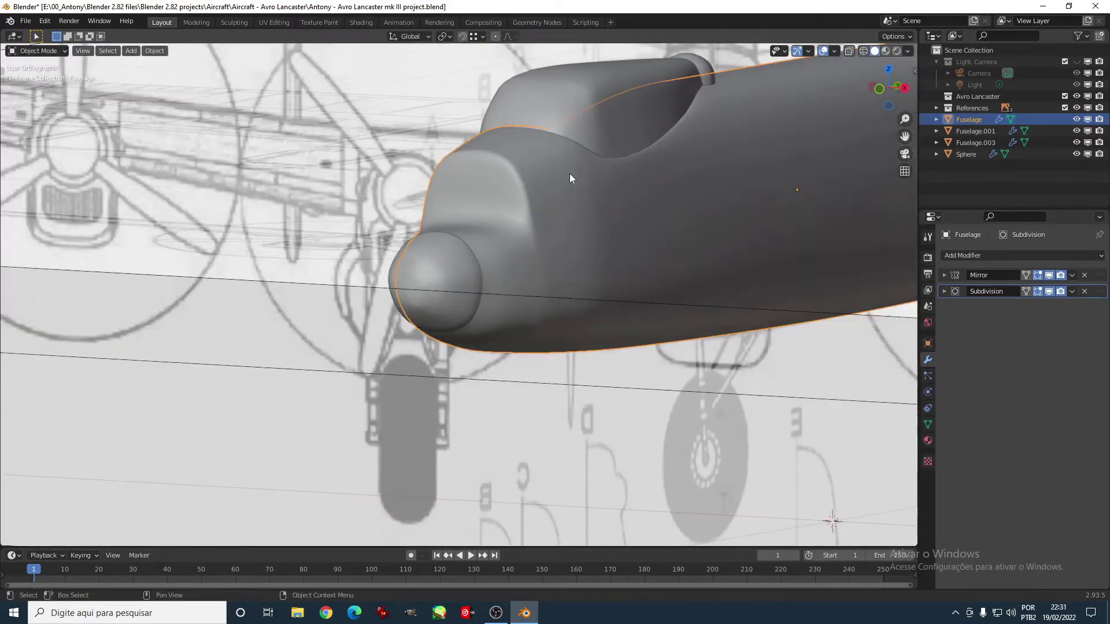
key("KP_3")
left_click(517, 278, "alt")
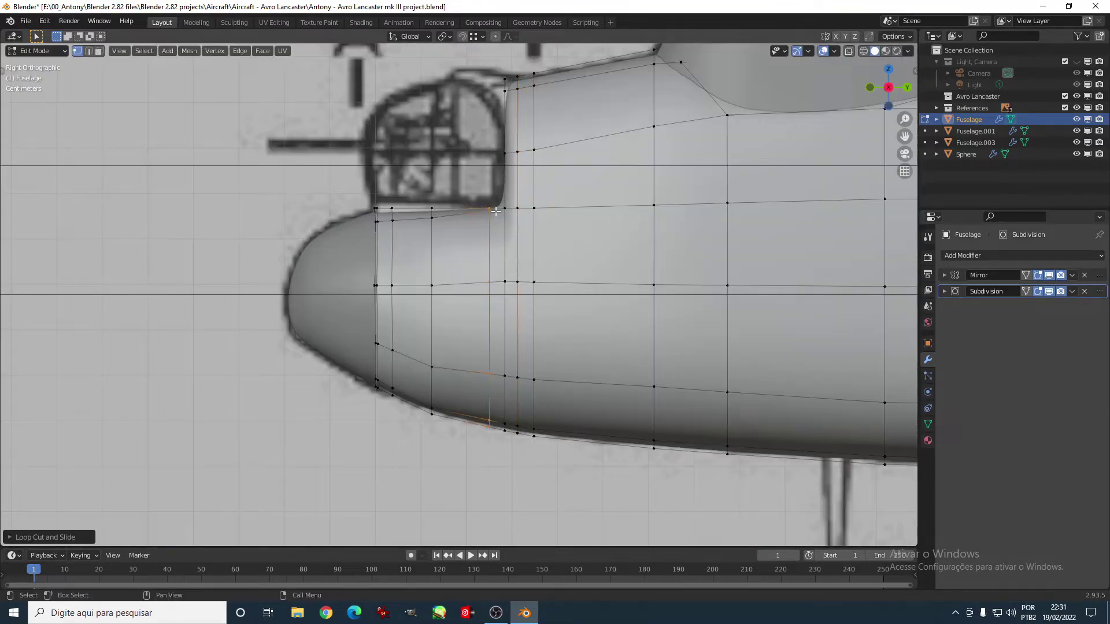
middle_click_drag(495, 212, 538, 278)
key("KP_3")
key("alt+a")
scroll(434, 292, "down", 2)
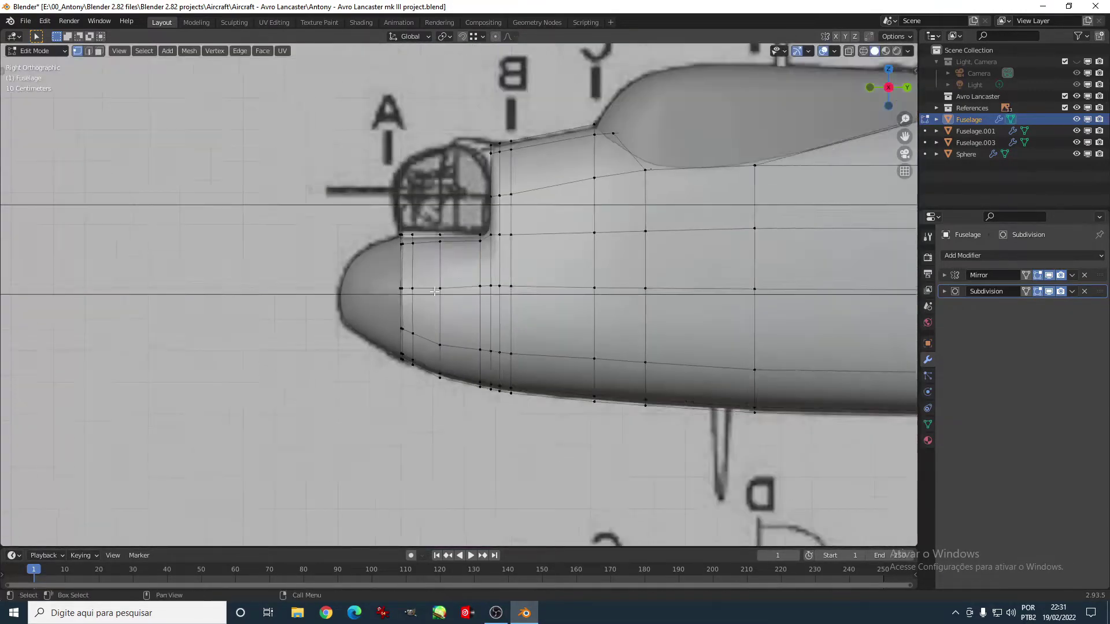
mouse_move(434, 291)
middle_mouse_down()
mouse_move(469, 335)
mouse_move(395, 288)
middle_mouse_up()
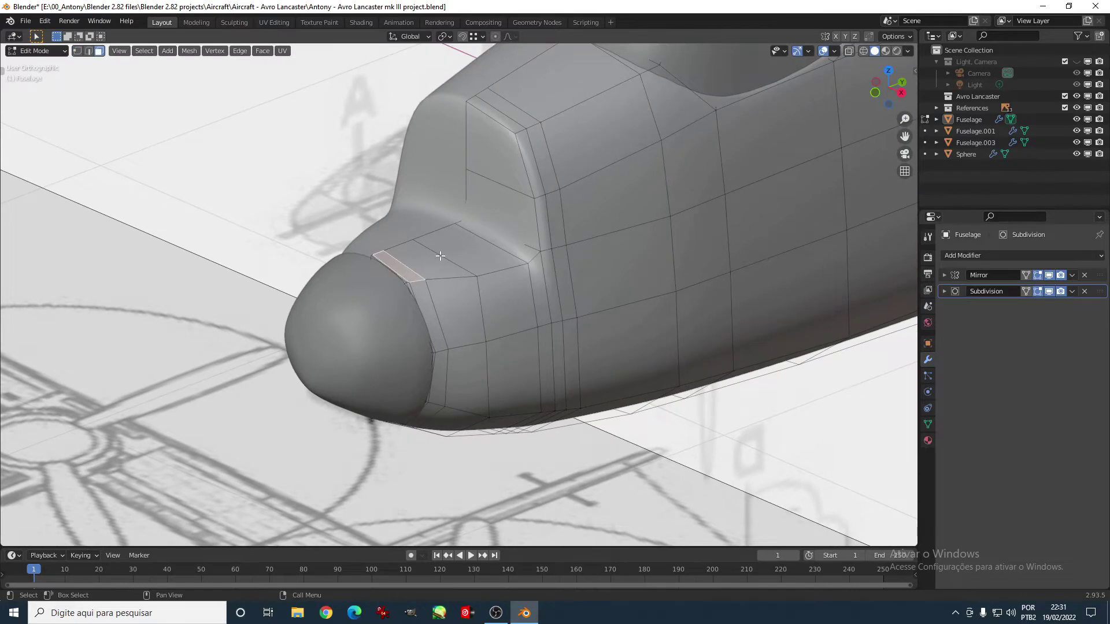
Step: Inset the faces from nose to windscreen and delete them to open the cockpit hole
middle_click_drag(440, 256, 520, 156)
left_click(520, 156, "ctrl")
key("i")
key("1")
key("x")
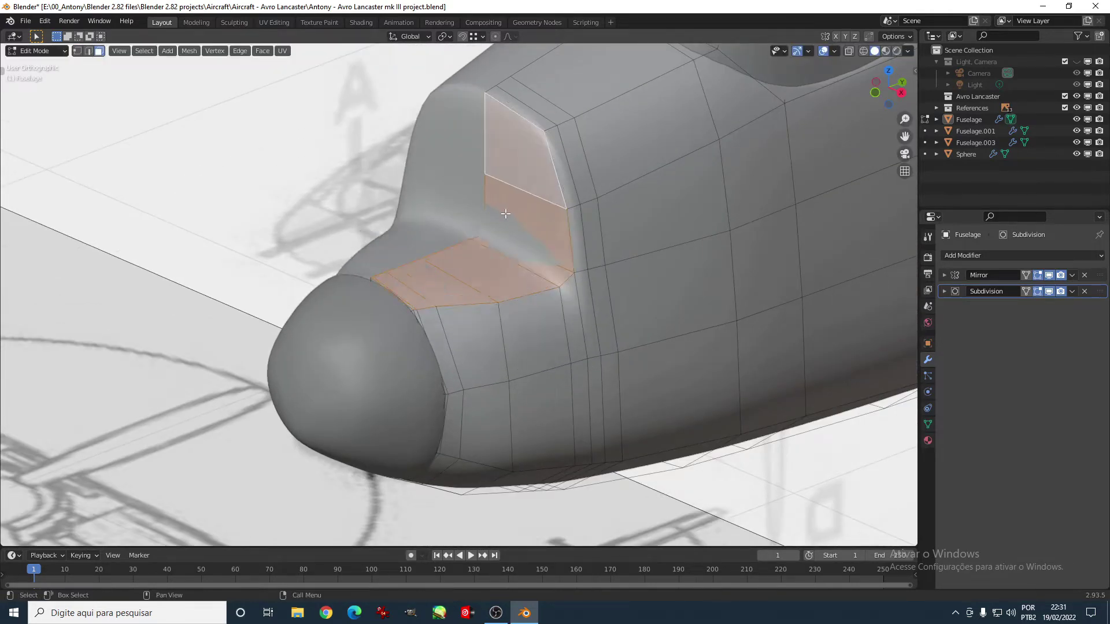
Step: Scale the edges around the hole's rim
left_click(374, 272)
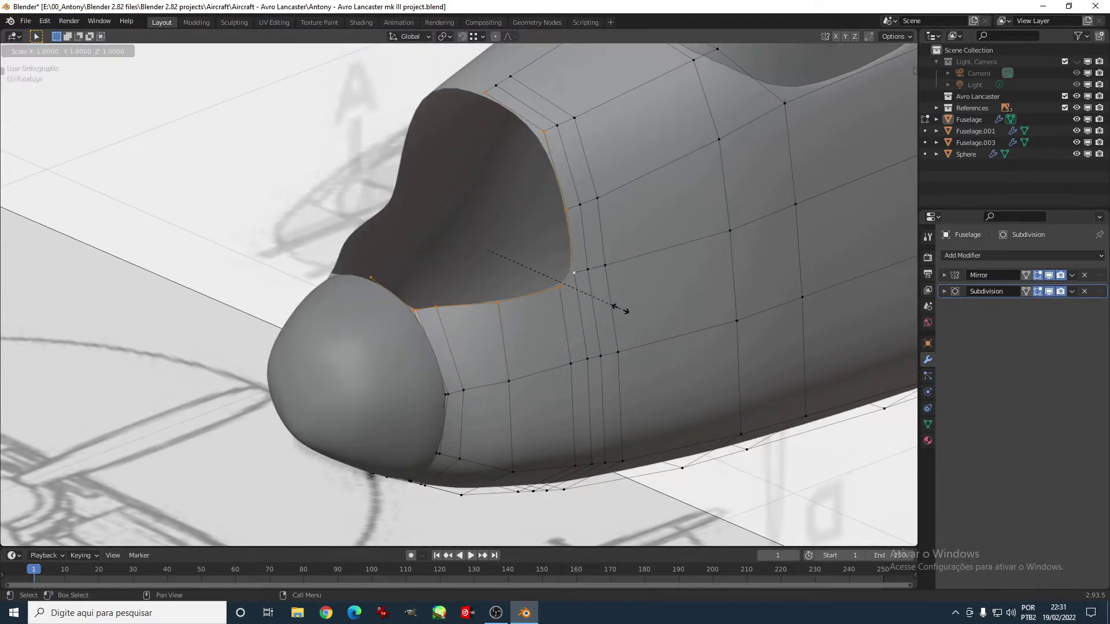
left_click(603, 298)
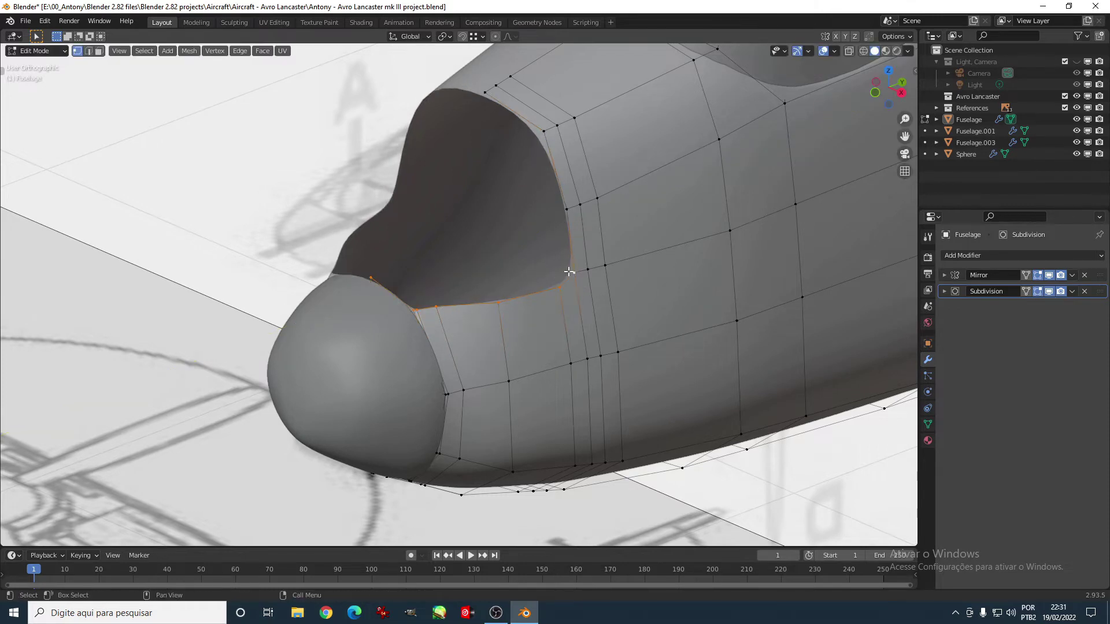
scroll(481, 282, "up", 4)
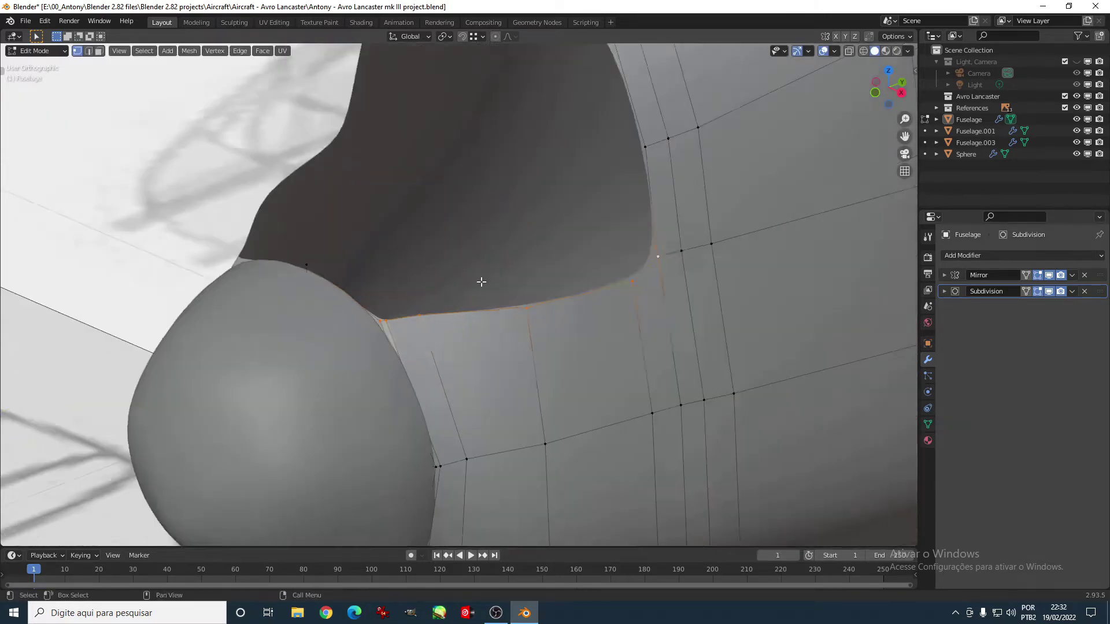
middle_click_drag(481, 282, 503, 312)
Step: Extrude the hole's boundary edge and check the Mirror modifier settings
key("e")
left_click(514, 334)
key("Escape")
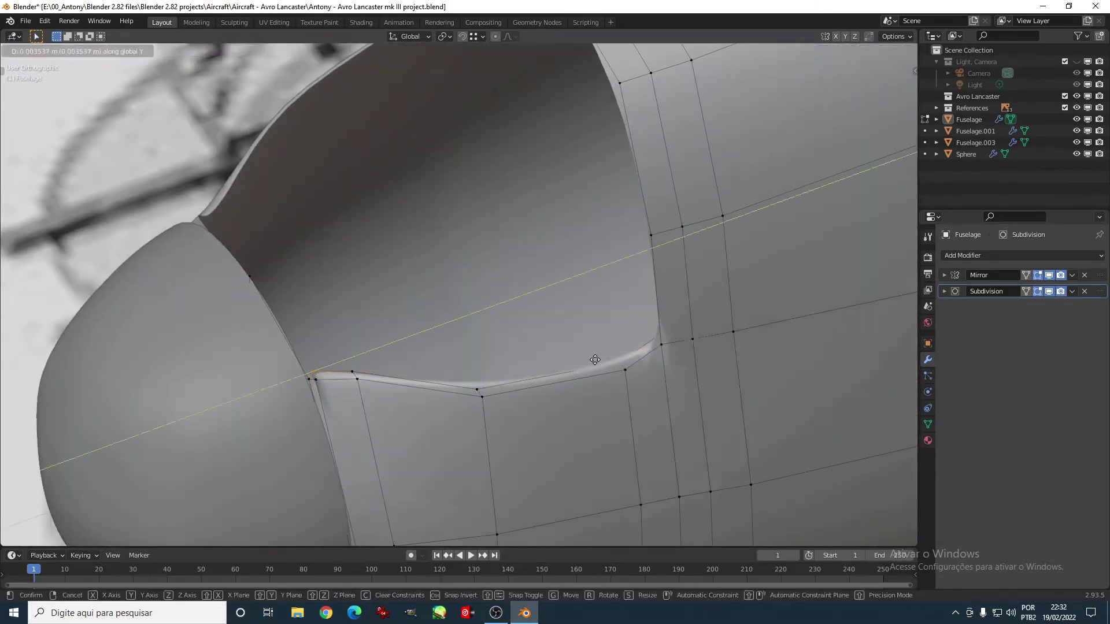
left_click(944, 276)
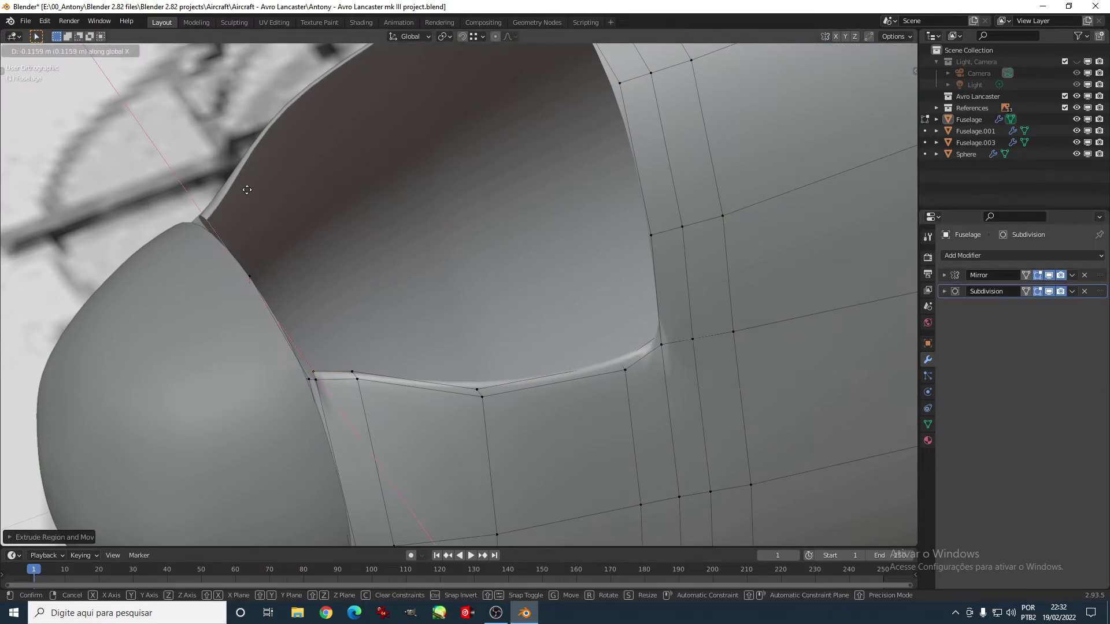
Step: Move the extruded rim into place with snapping turned on
left_click_drag(245, 253, 248, 255)
middle_click_drag(248, 255, 469, 45)
left_click(462, 37)
middle_click_drag(578, 144, 659, 229)
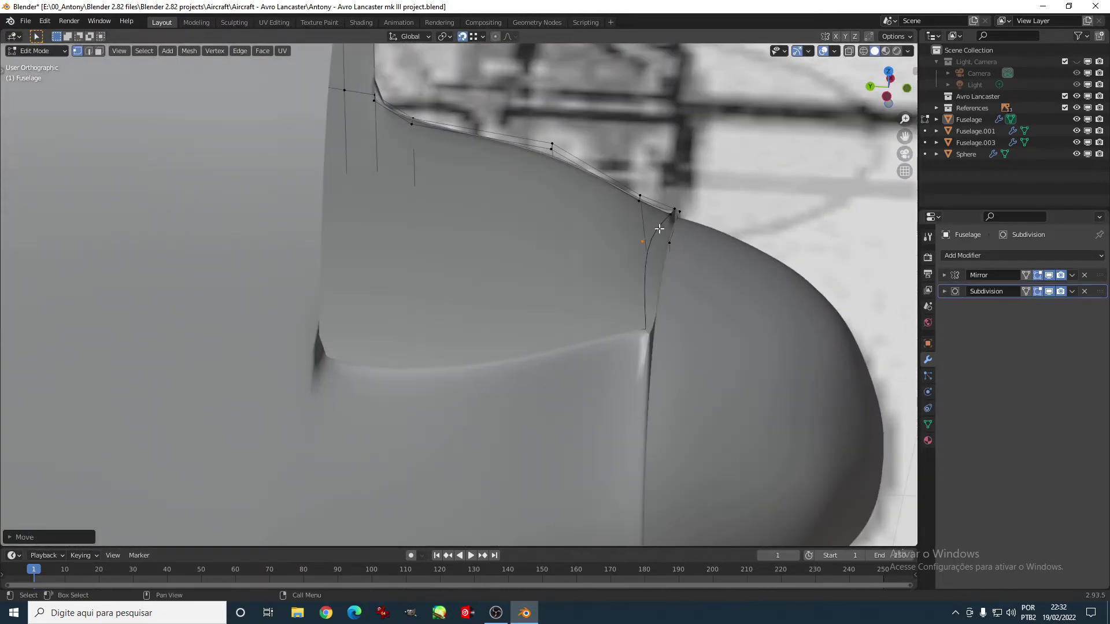
mouse_move(721, 256)
middle_mouse_down()
mouse_move(589, 352)
mouse_move(438, 315)
mouse_move(276, 311)
mouse_move(353, 314)
middle_mouse_up()
Step: Slide a rim vertex along its edge and view the nose cavity
key("g")
key("g")
left_click(590, 351)
scroll(305, 160, "down", 5)
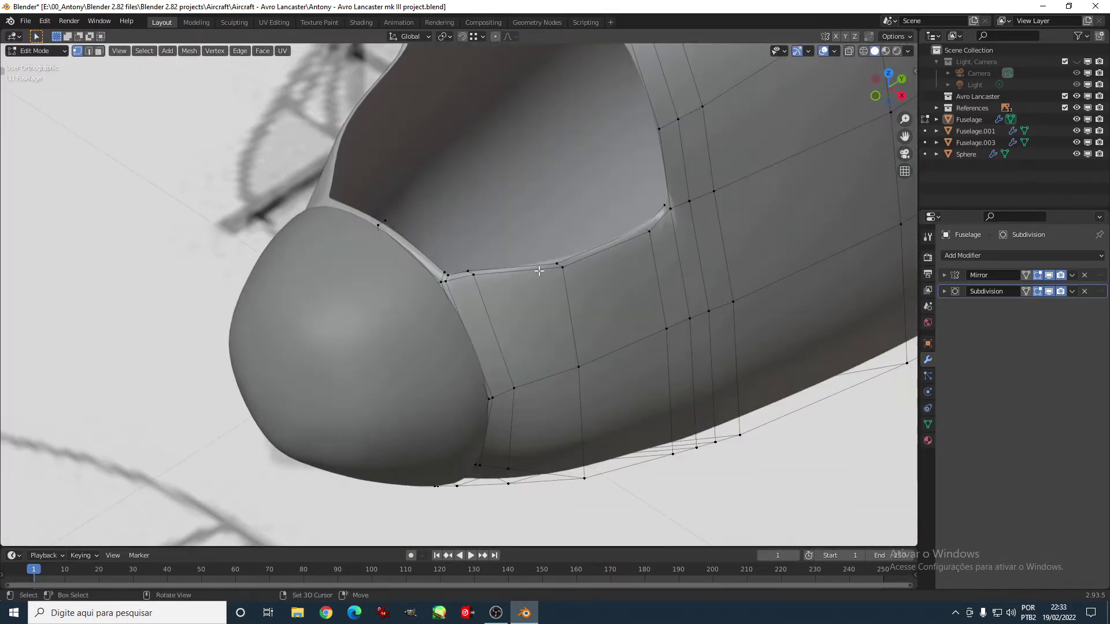
middle_click_drag(305, 160, 635, 289)
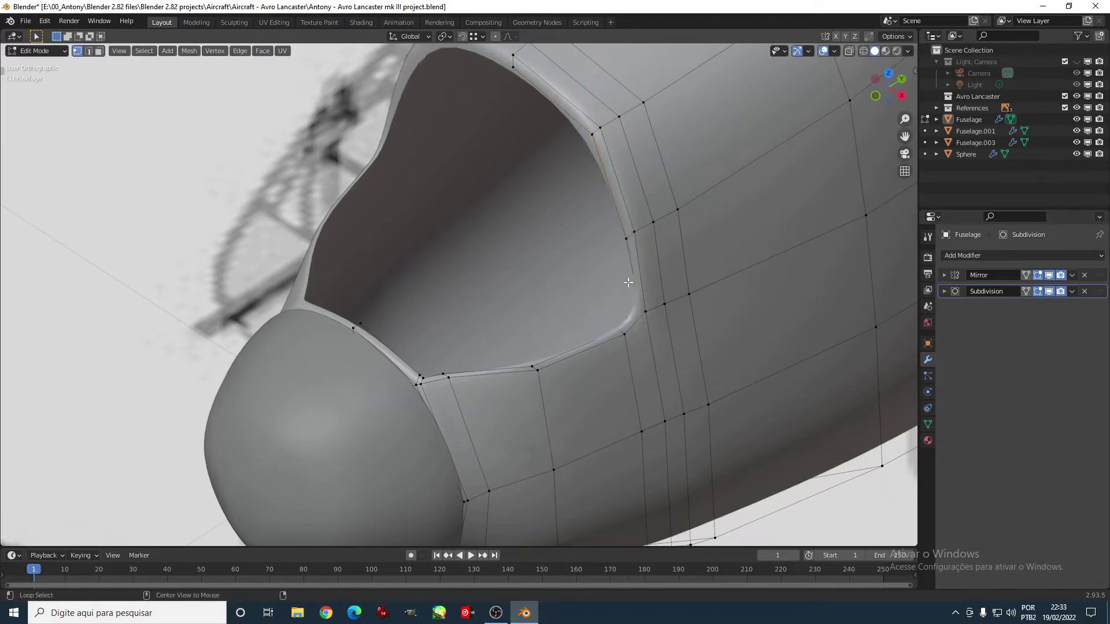
Step: Extrude a new vertex from the rim and position it toward the canopy
right_click(442, 373, "ctrl")
middle_click_drag(496, 351, 371, 285)
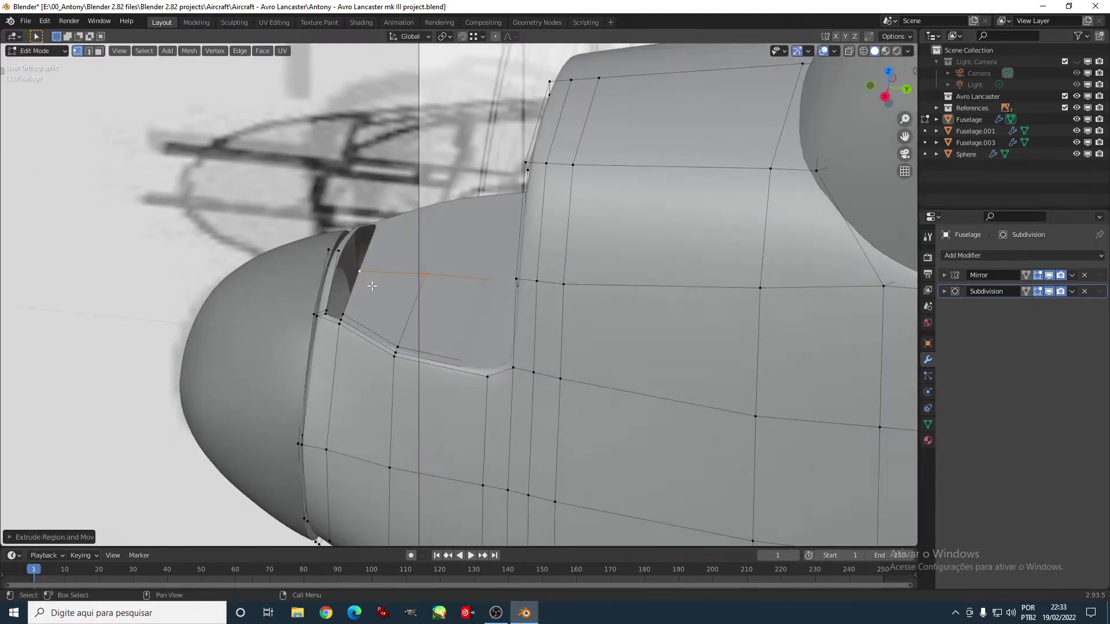
left_click(345, 248)
middle_click_drag(346, 247, 352, 416)
mouse_move(352, 372)
middle_mouse_down()
mouse_move(587, 285)
mouse_move(551, 262)
mouse_move(540, 215)
middle_mouse_up()
Step: Extrude and select the canopy geometry in see-through display
key("alt+z")
key("e")
left_click(540, 214)
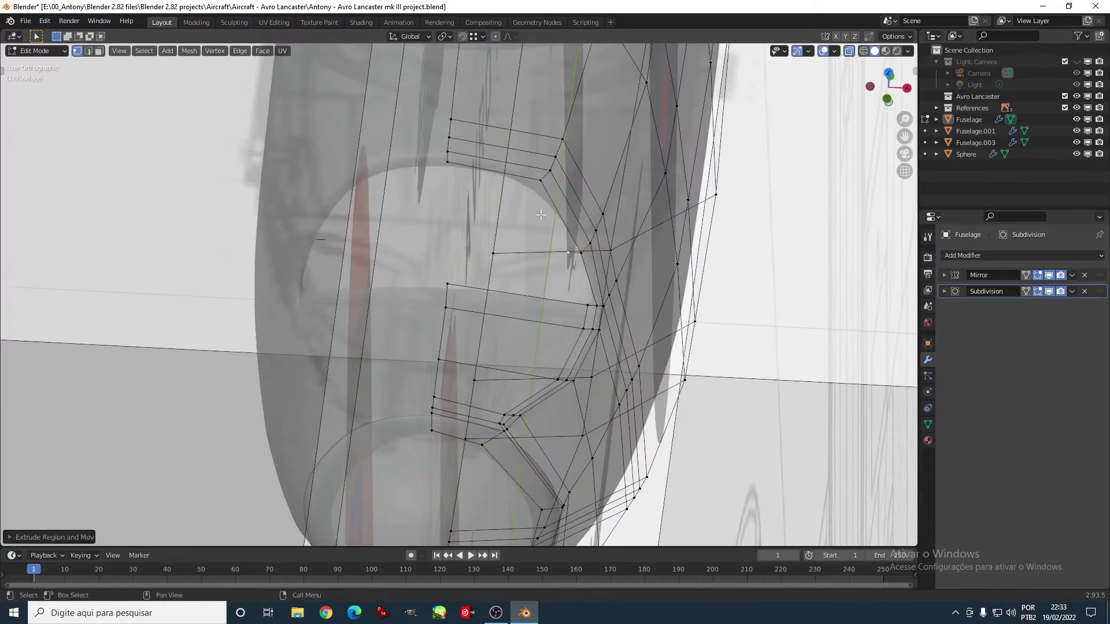
left_click(341, 249)
middle_click_drag(341, 249, 518, 250)
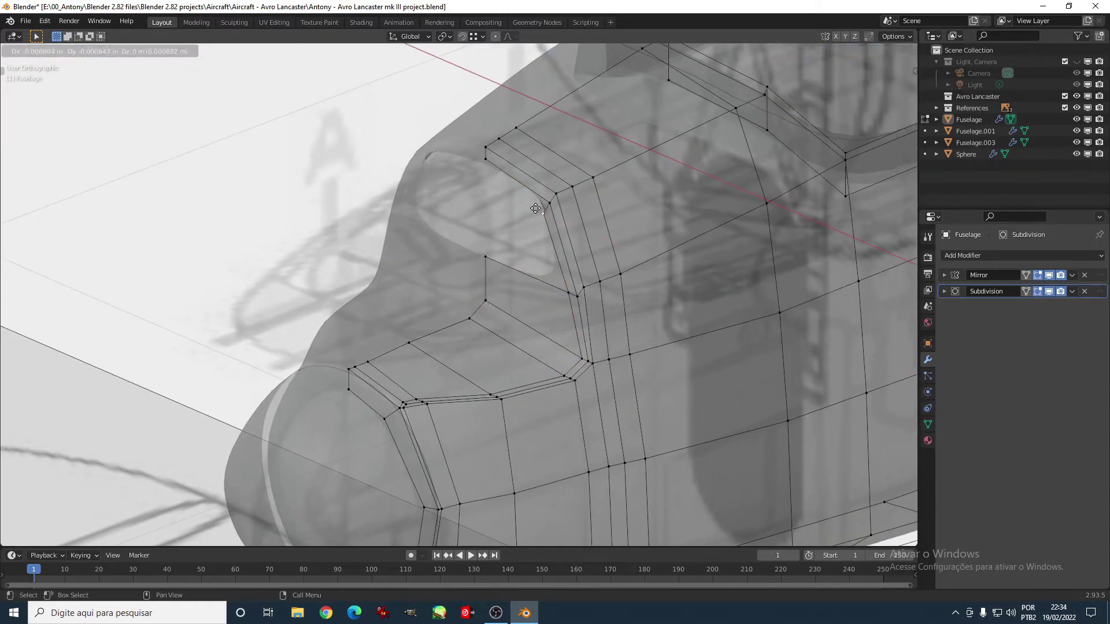
mouse_move(516, 195)
middle_mouse_down()
mouse_move(534, 324)
mouse_move(577, 285)
mouse_move(532, 292)
mouse_move(391, 263)
mouse_move(363, 333)
middle_mouse_up()
Step: Recalculate the normals of the whole fuselage mesh with Shift+N
key("alt+z")
key("a")
key("shift+n")
key("alt+a")
Step: Reposition a vertex on the canopy edge with G
left_click(363, 332)
key("g")
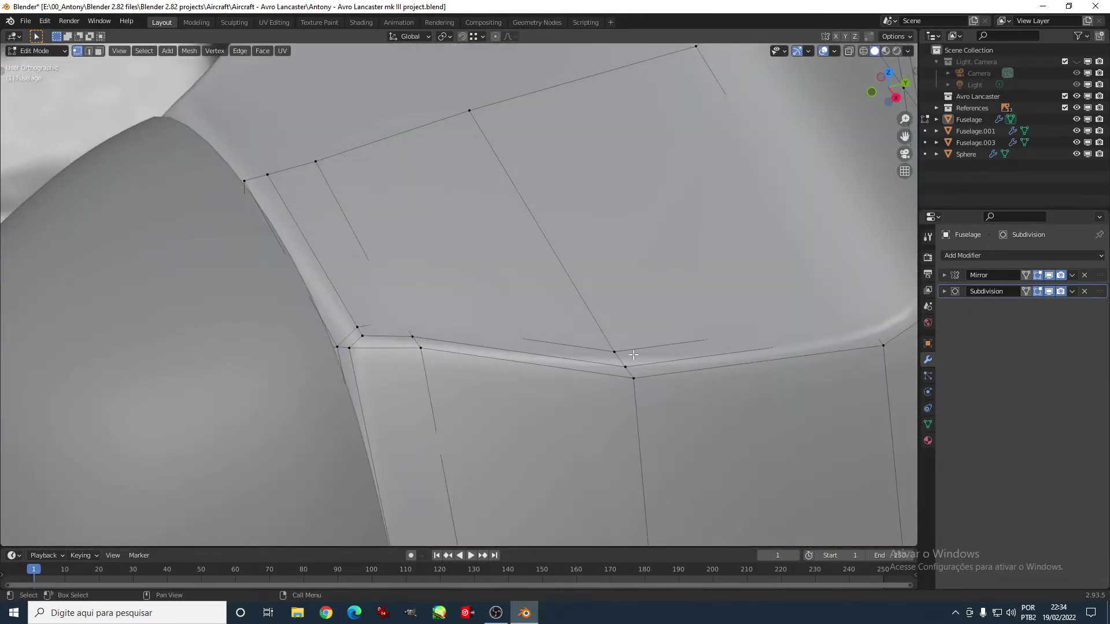
middle_click_drag(428, 323, 306, 266)
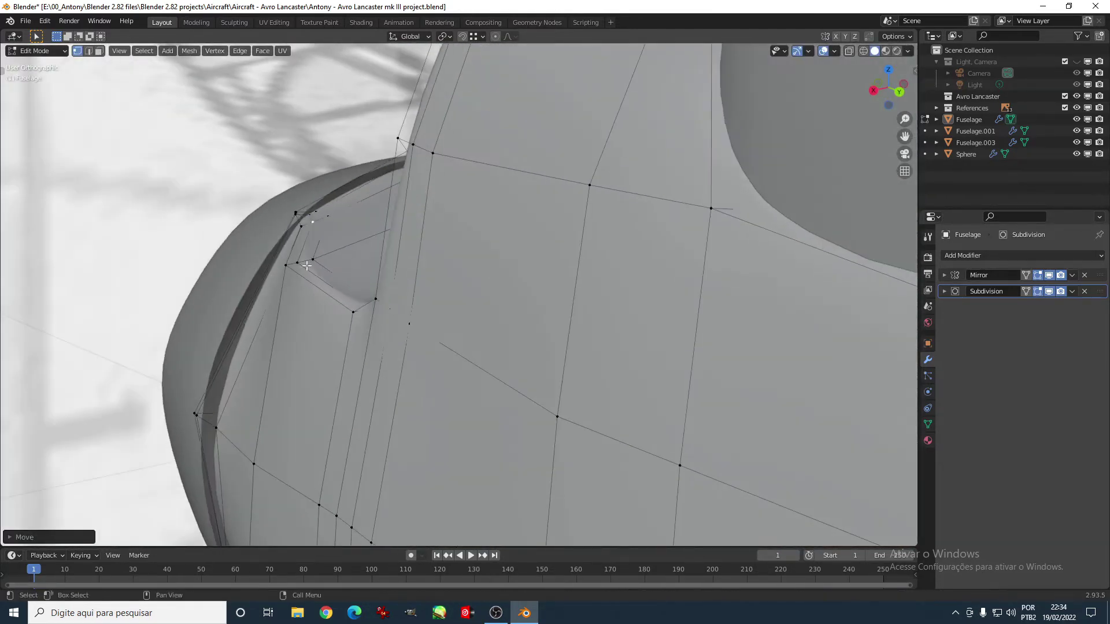
right_click(365, 215)
mouse_move(365, 214)
middle_mouse_down()
mouse_move(364, 300)
mouse_move(381, 324)
middle_mouse_up()
Step: Set up the top view, toggling between wireframe and solid shading
key("KP_7")
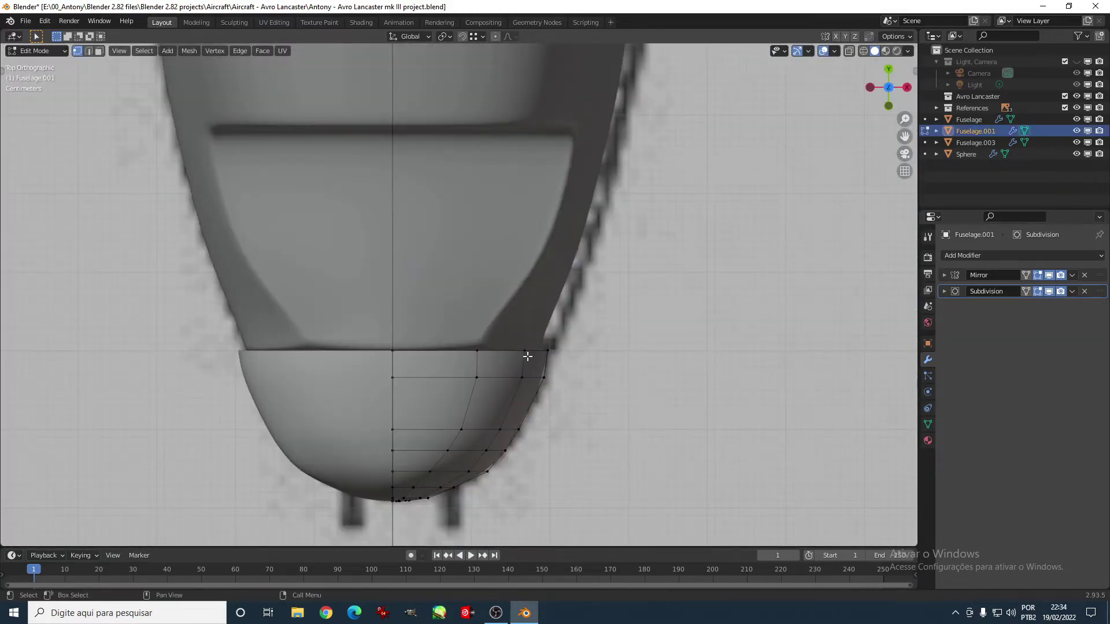
key("z")
left_click(489, 311)
middle_click_drag(578, 323, 664, 358)
key("KP_7")
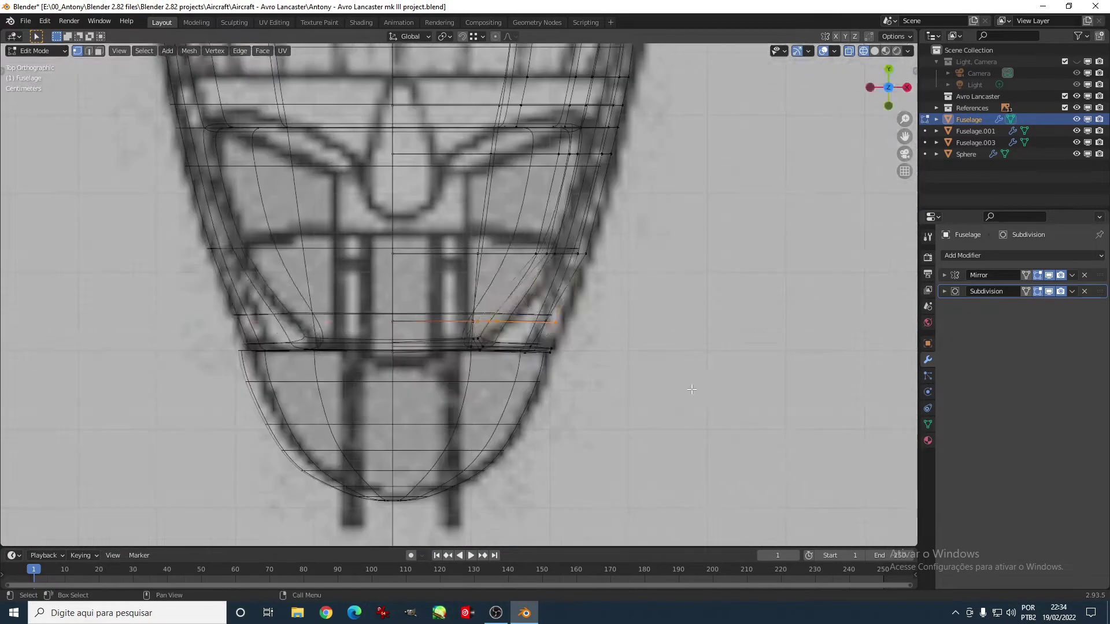
key("z")
left_click(747, 393)
middle_click_drag(746, 393, 636, 347)
key("KP_7")
key("z")
left_click(545, 355)
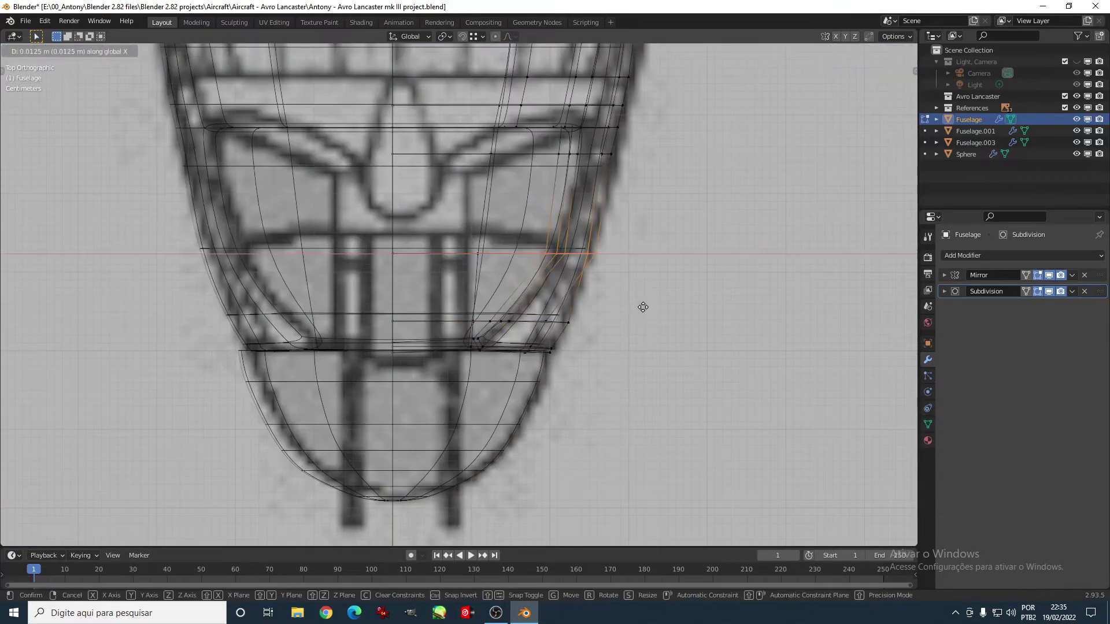
middle_click_drag(643, 307, 585, 455)
key("KP_7")
Step: Brush-select the nose side vertices and move them along X to match the reference
key("c")
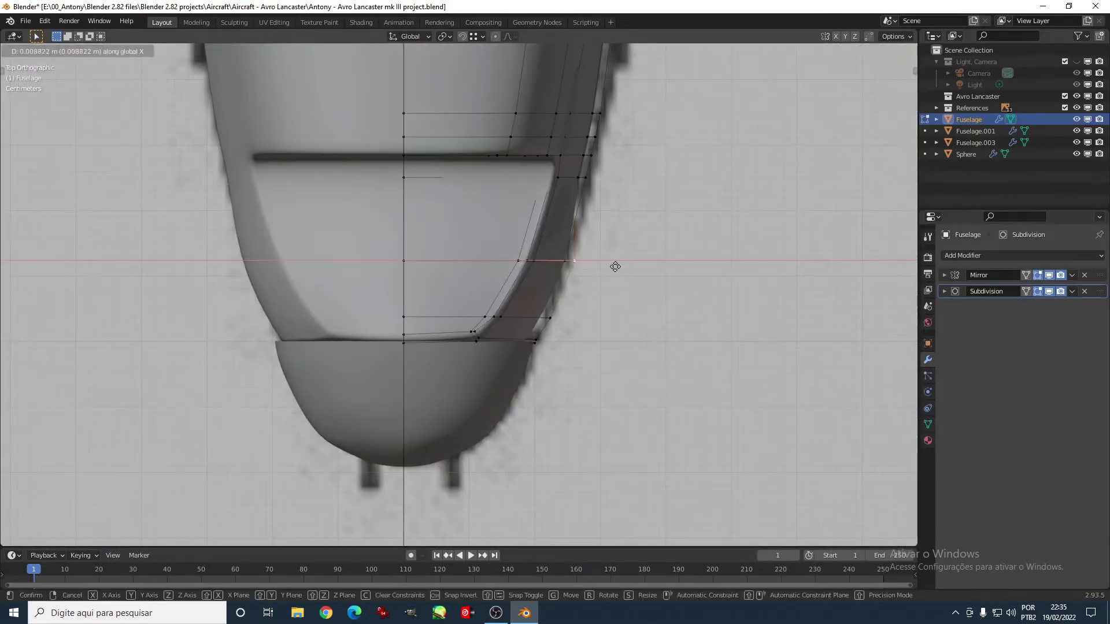
left_click(615, 266)
middle_click_drag(636, 309, 709, 317)
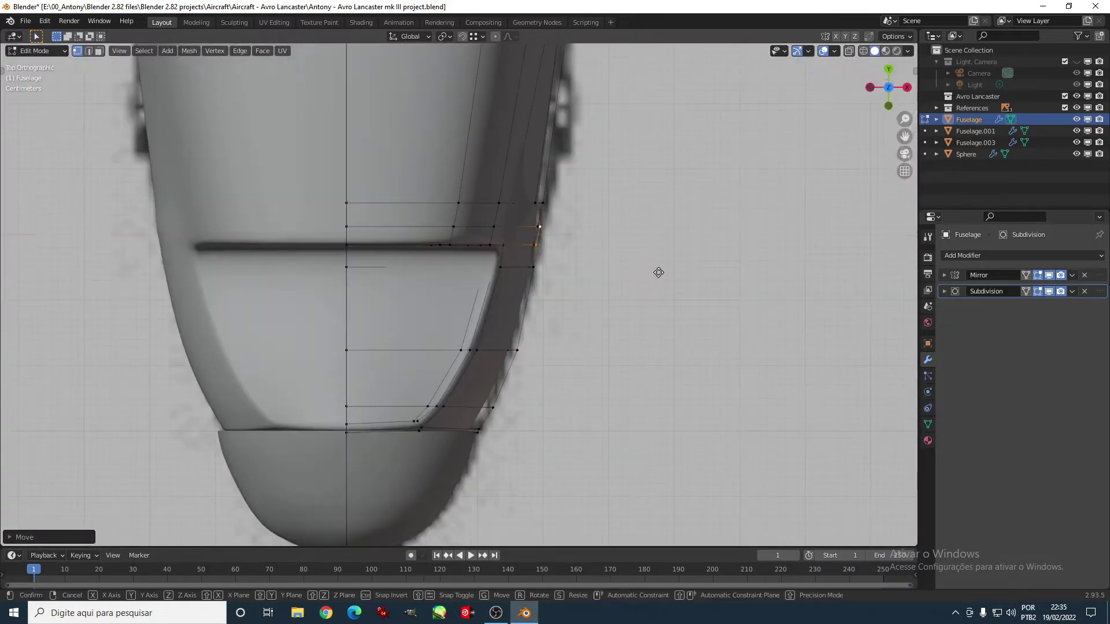
key("KP_7")
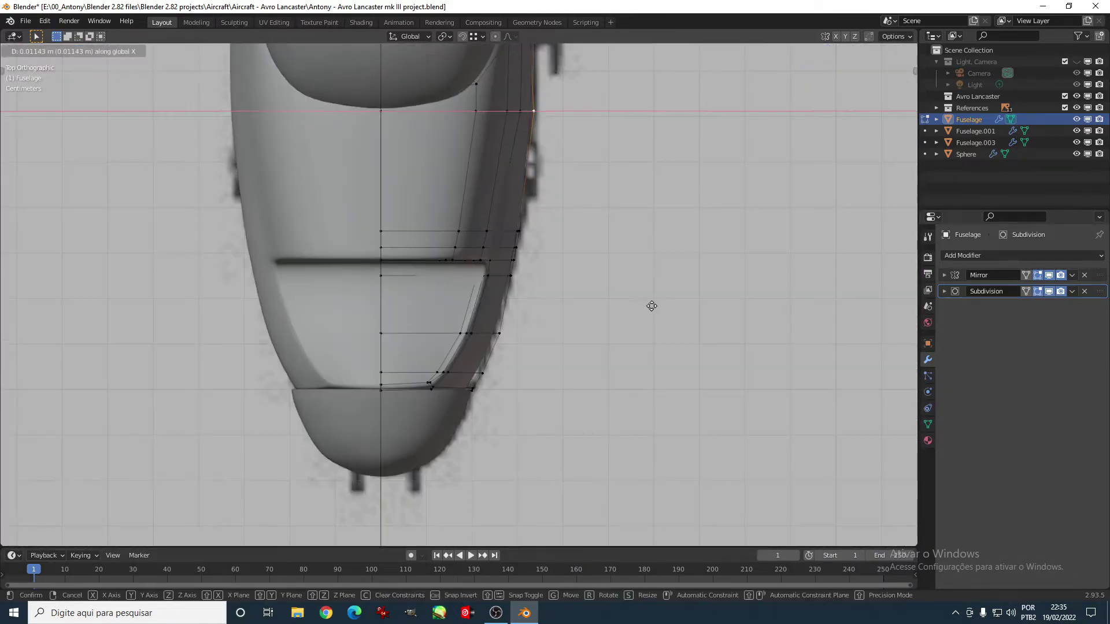
mouse_move(652, 308)
middle_mouse_down()
mouse_move(652, 291)
mouse_move(649, 392)
mouse_move(671, 370)
middle_mouse_up()
key("KP_7")
left_click(680, 383)
Step: Move the selected nose vertices further along X and check them from the side
key("KP_7")
middle_click_drag(642, 520, 641, 359, "shift")
key("g")
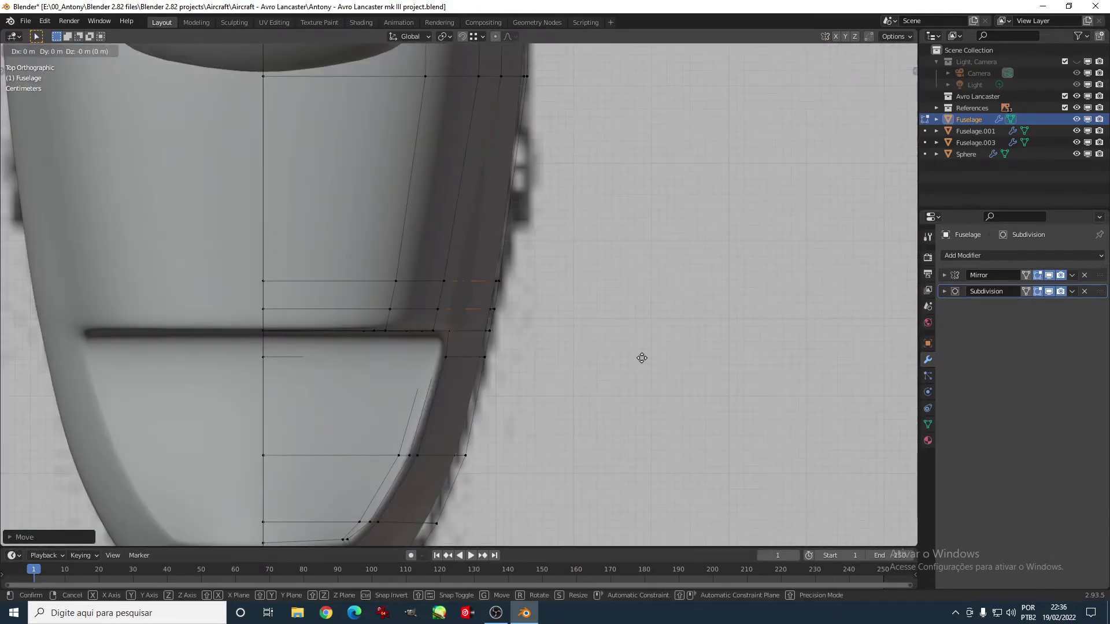
left_click(642, 357)
scroll(466, 362, "up", 3)
scroll(471, 361, "down", 2)
middle_click_drag(471, 362, 499, 345)
key("KP_3")
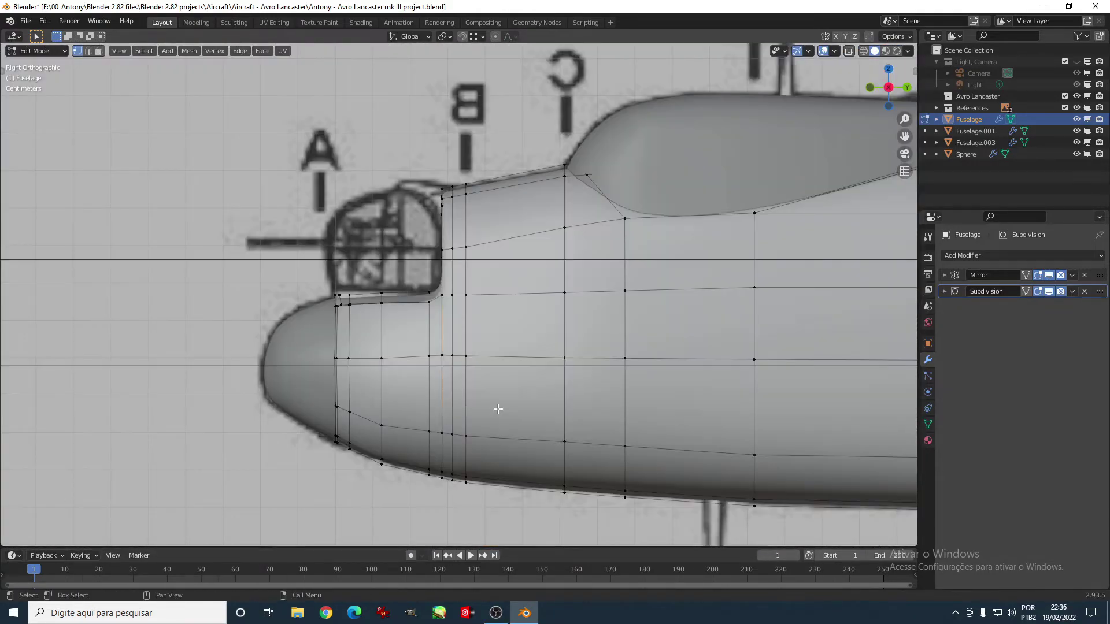
right_click(498, 408)
middle_click_drag(498, 409, 481, 393)
Step: Box-select and move the nose vertices in see-through top view, then exit edit mode
key("KP_7")
scroll(480, 393, "up", 2)
key("z")
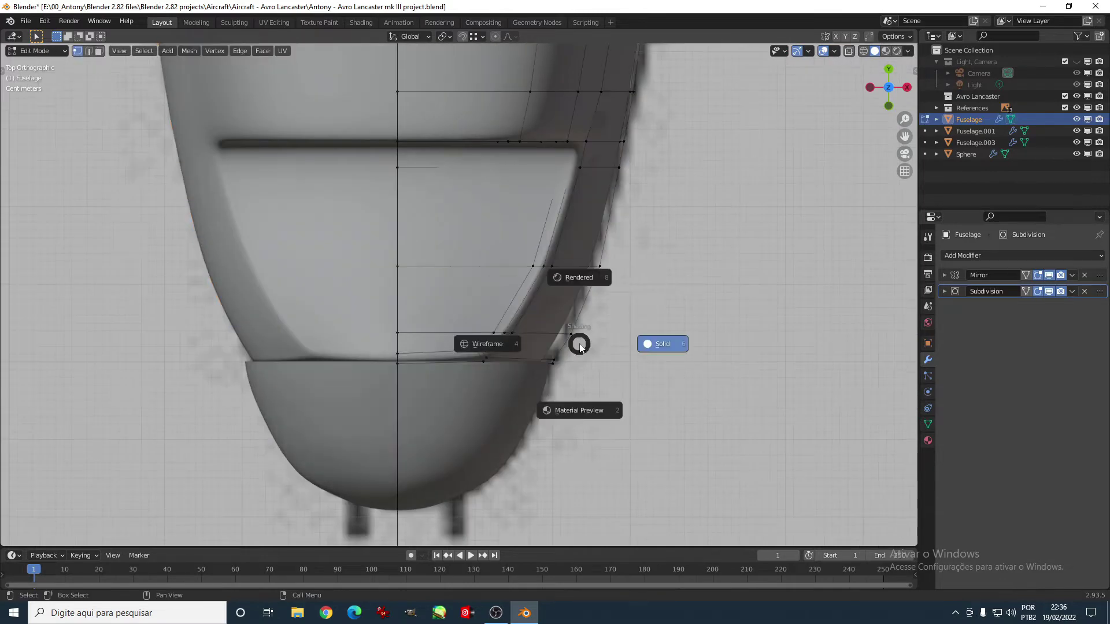
key("alt+z")
key("b")
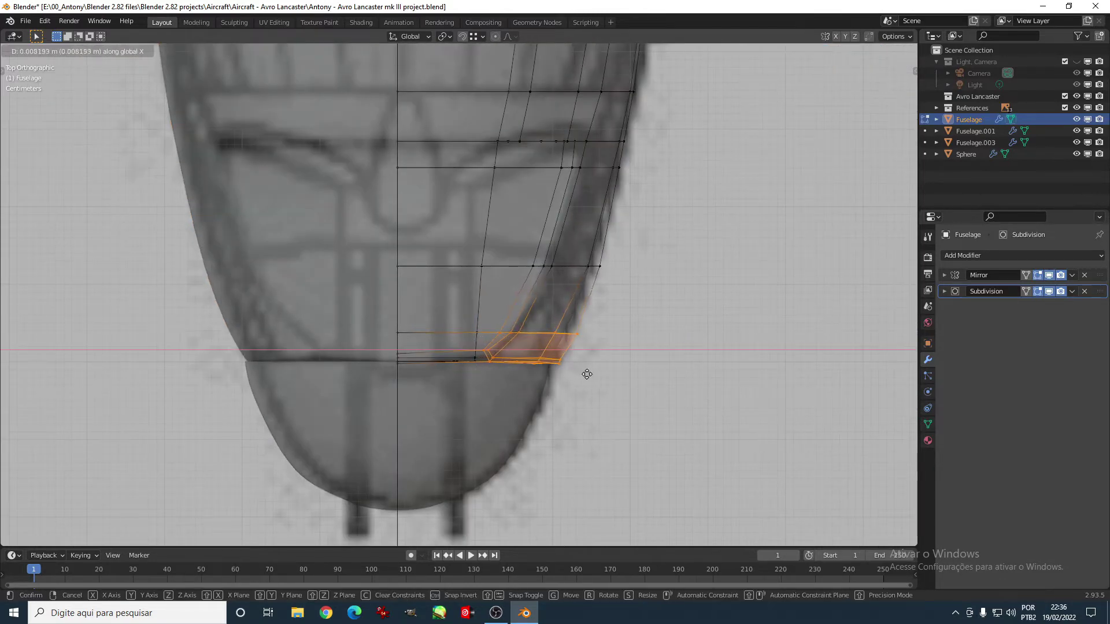
left_click(587, 374)
key("alt+z")
key("Tab")
Step: Select the nose cap object and apply Smooth Vertices to its mesh
middle_click_drag(589, 375, 572, 275)
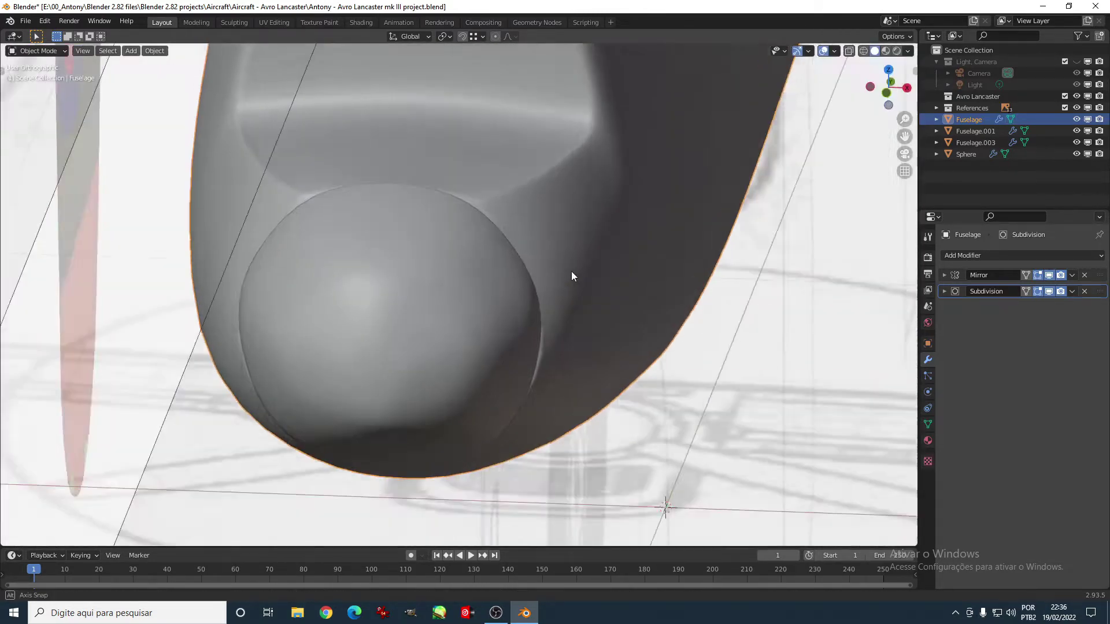
scroll(571, 276, "down", 3)
left_click(488, 306)
key("Tab")
scroll(487, 306, "up", 3)
right_click(248, 69)
left_click(267, 79)
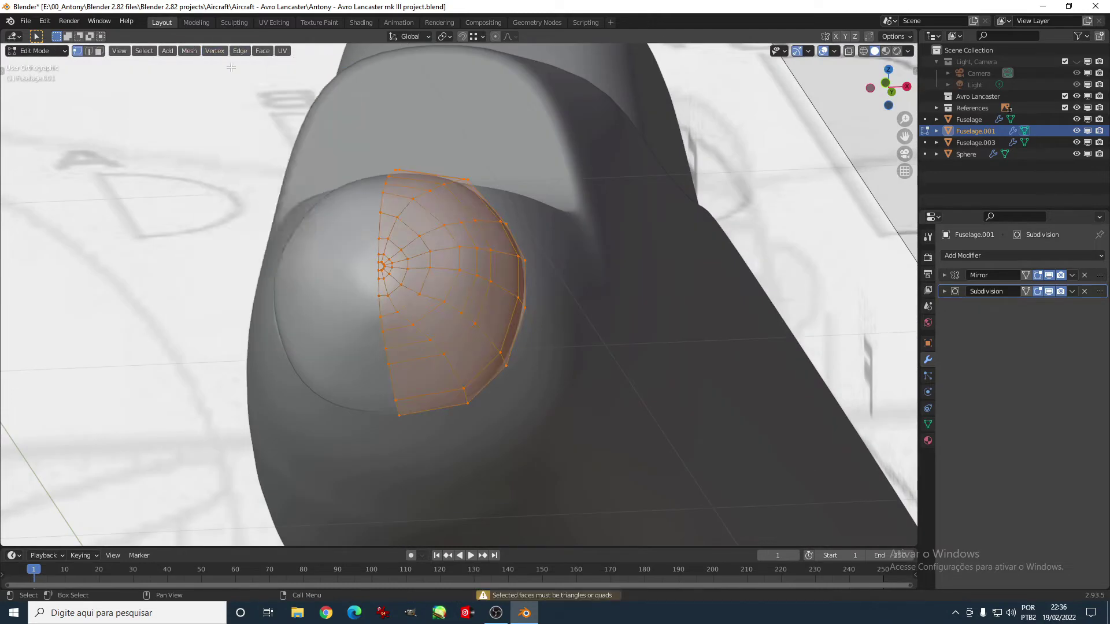
right_click(230, 67)
left_click(243, 70)
Step: Move the nose cap rim flush with the fuselage edge and resume editing in see-through
key("KP_7")
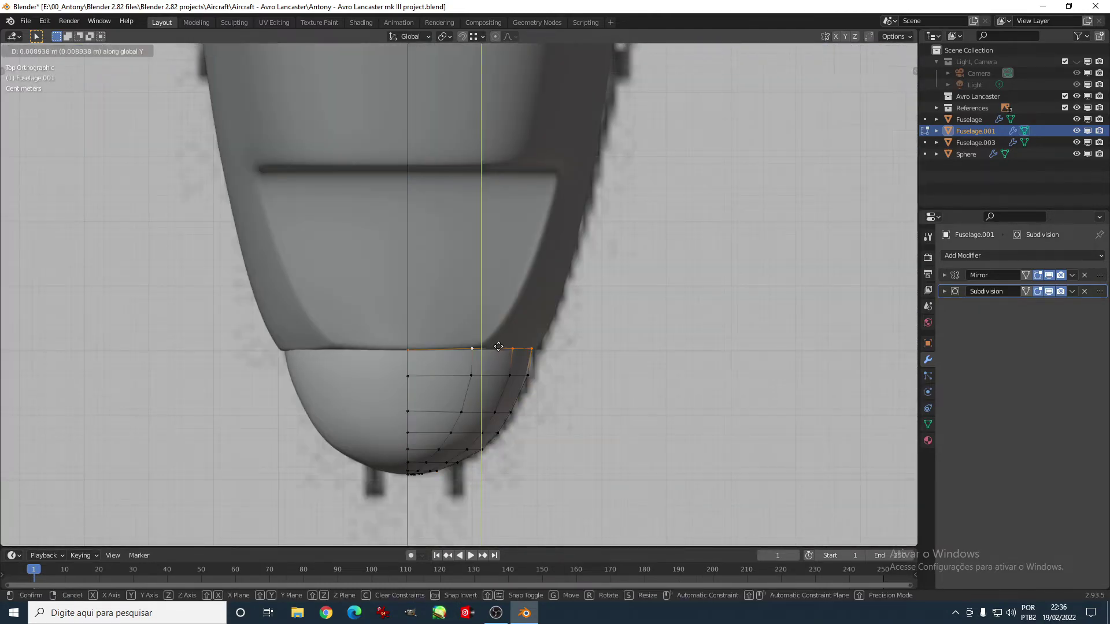
key("Tab")
left_click(542, 356)
key("KP_3")
key("Tab")
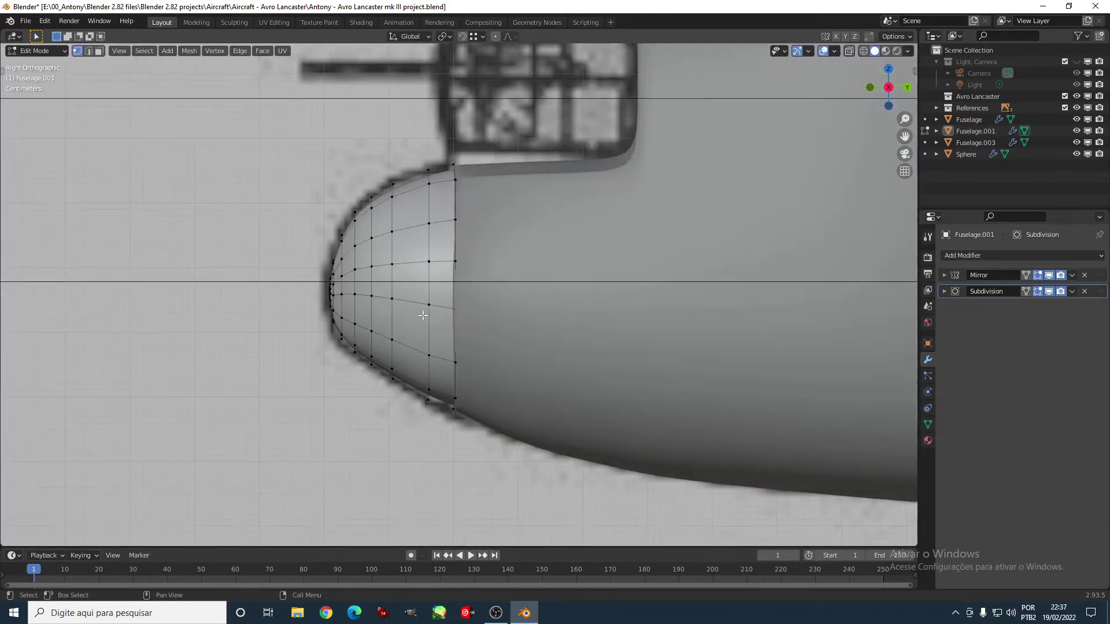
key("alt+z")
scroll(521, 330, "up", 2)
scroll(508, 327, "down", 2)
Step: Switch editing to the main Fuselage and circle-select edges near the cockpit
key("alt+q")
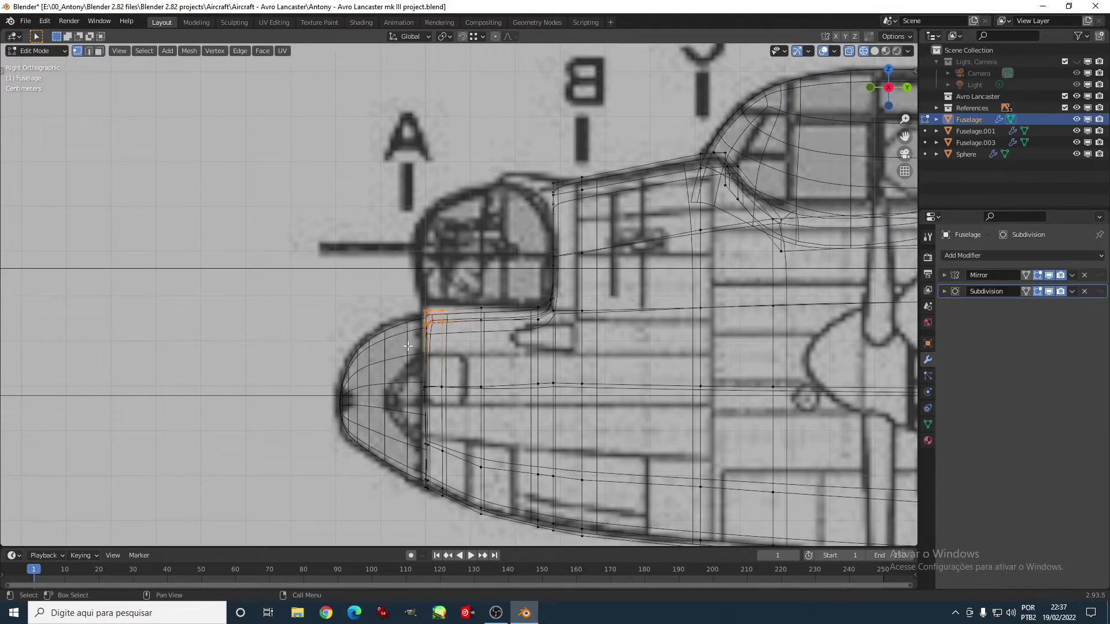
middle_click_drag(483, 296, 404, 347)
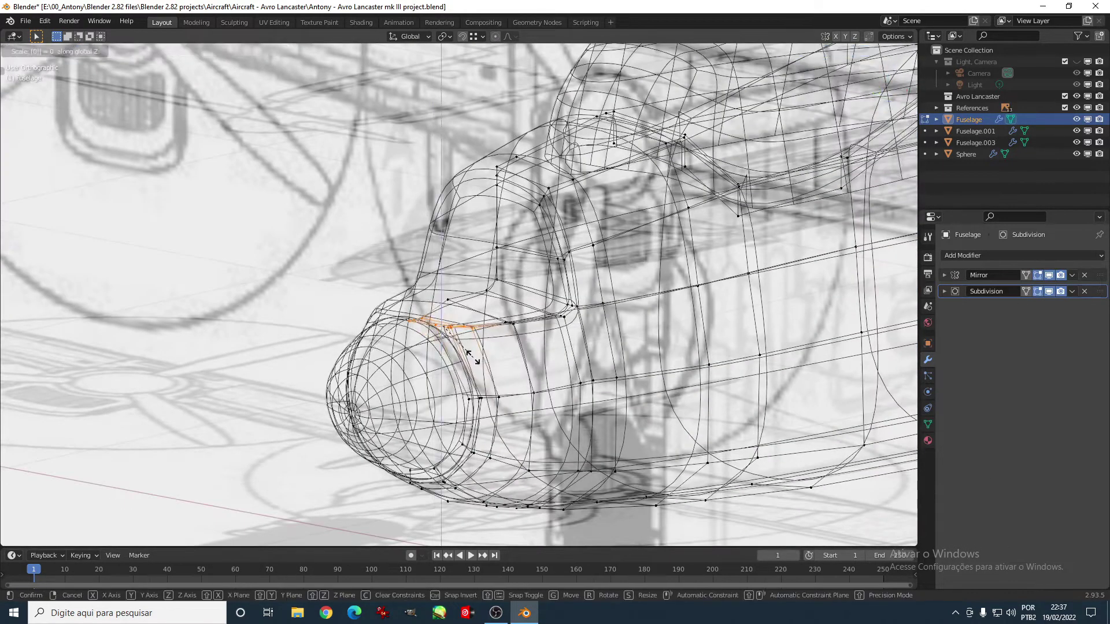
key("c")
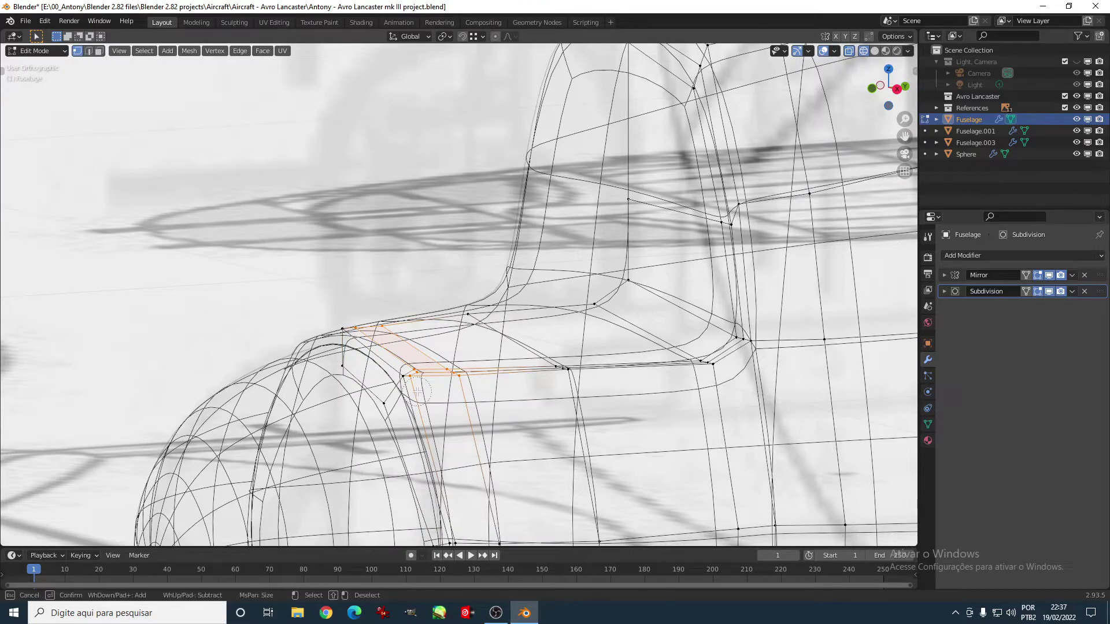
middle_click_drag(418, 360, 526, 361)
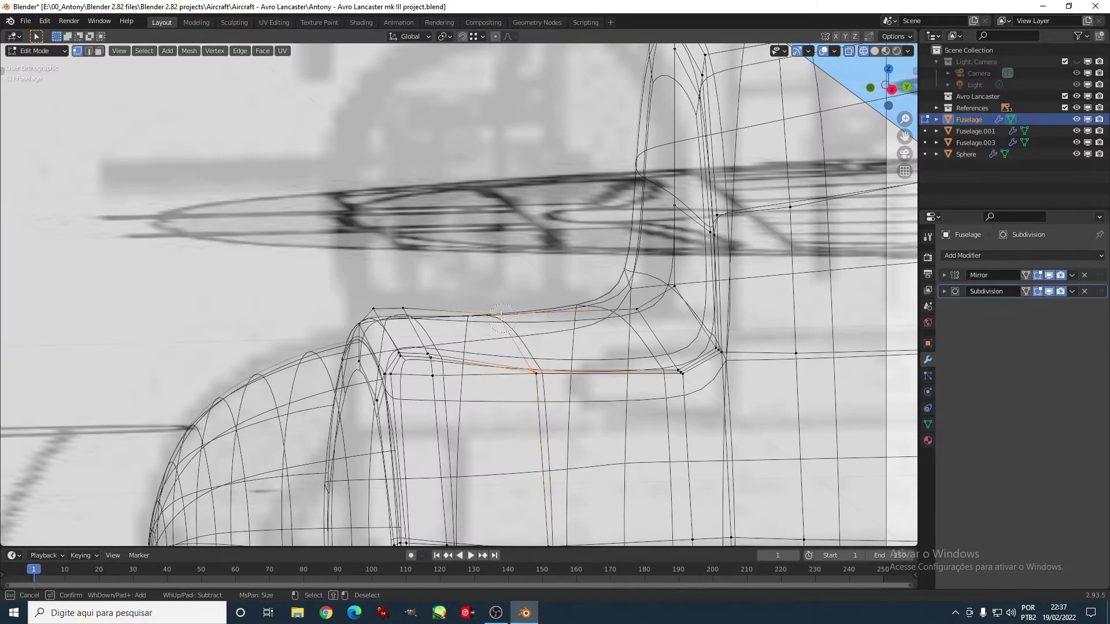
key("KP_3")
key("Escape")
scroll(582, 348, "down", 5)
scroll(568, 291, "up", 4)
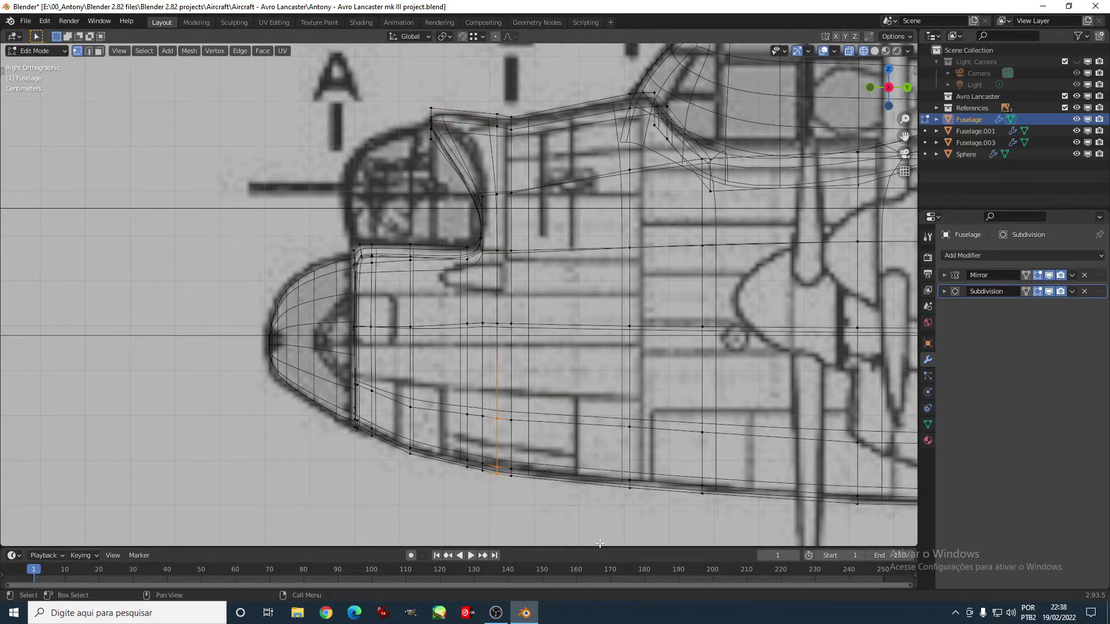
Step: Add a loop cut along the fuselage top near the cockpit in wireframe side view
mouse_move(533, 281)
middle_mouse_down()
mouse_move(477, 225)
mouse_move(479, 306)
middle_mouse_up()
key("z")
left_click(555, 307)
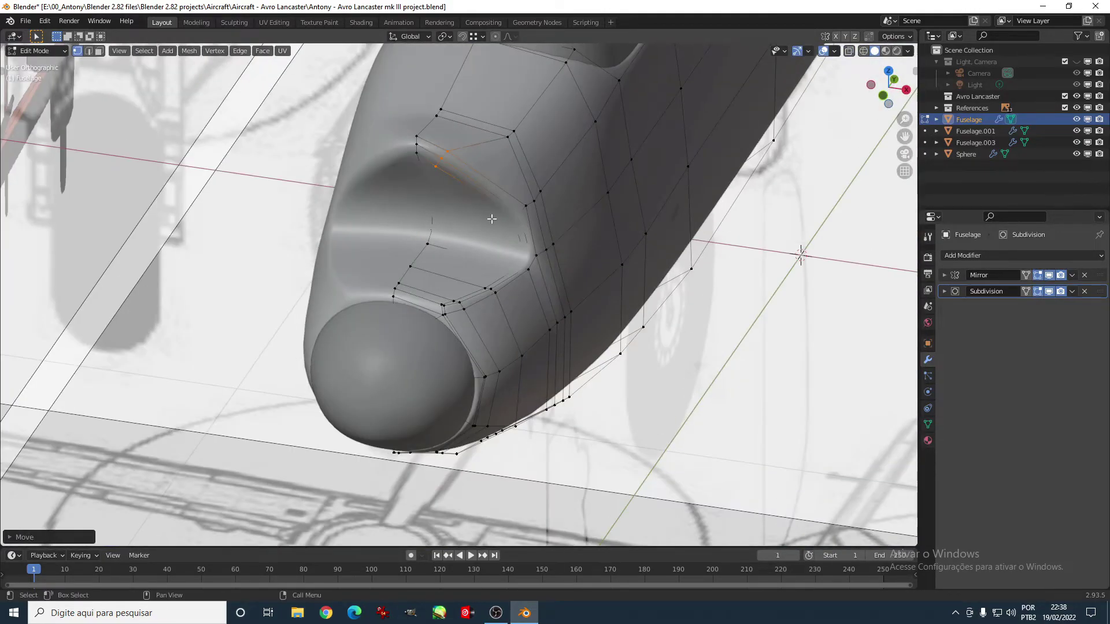
key("KP_3")
key("shift+z")
key("ctrl+r")
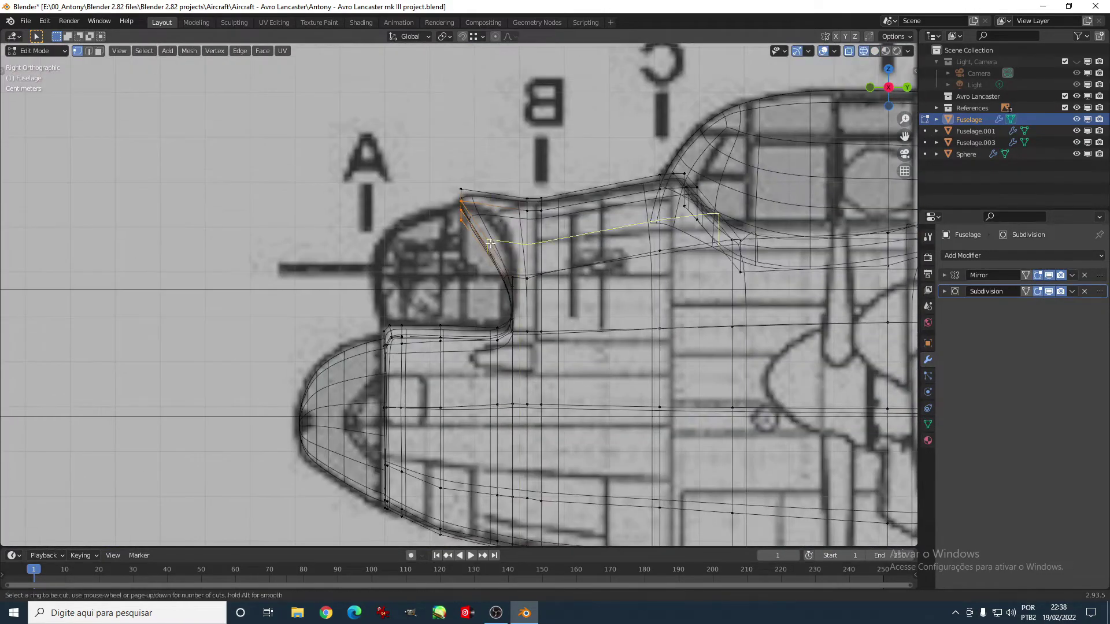
left_click(489, 243)
Step: Move the new loop along X in top view, then undo the move
key("KP_7")
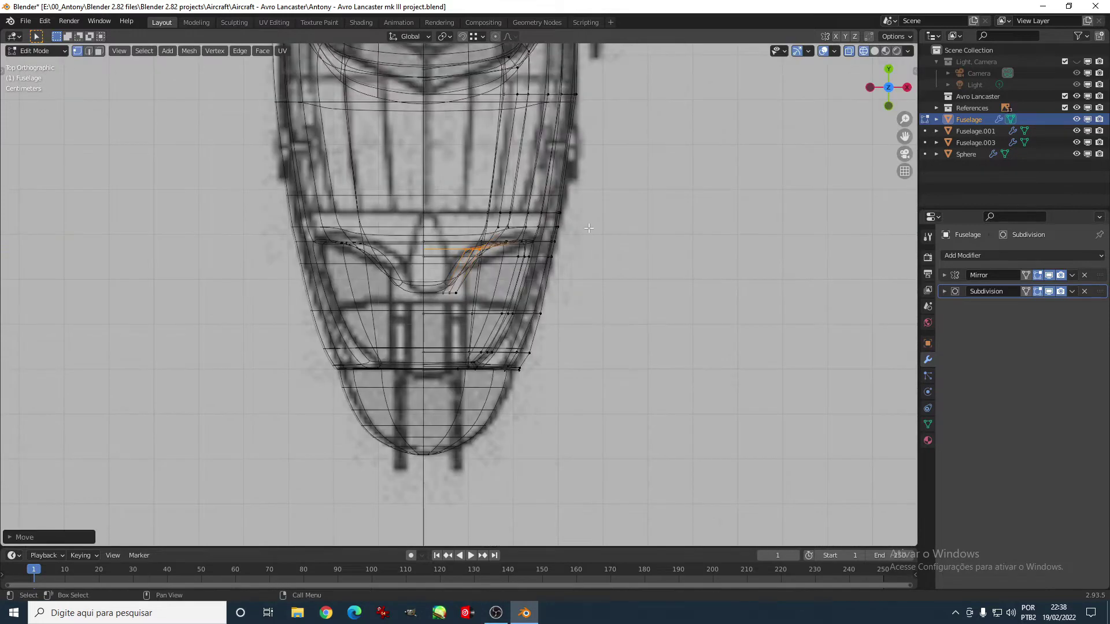
key("g")
key("x")
left_click(524, 275)
key("shift+z")
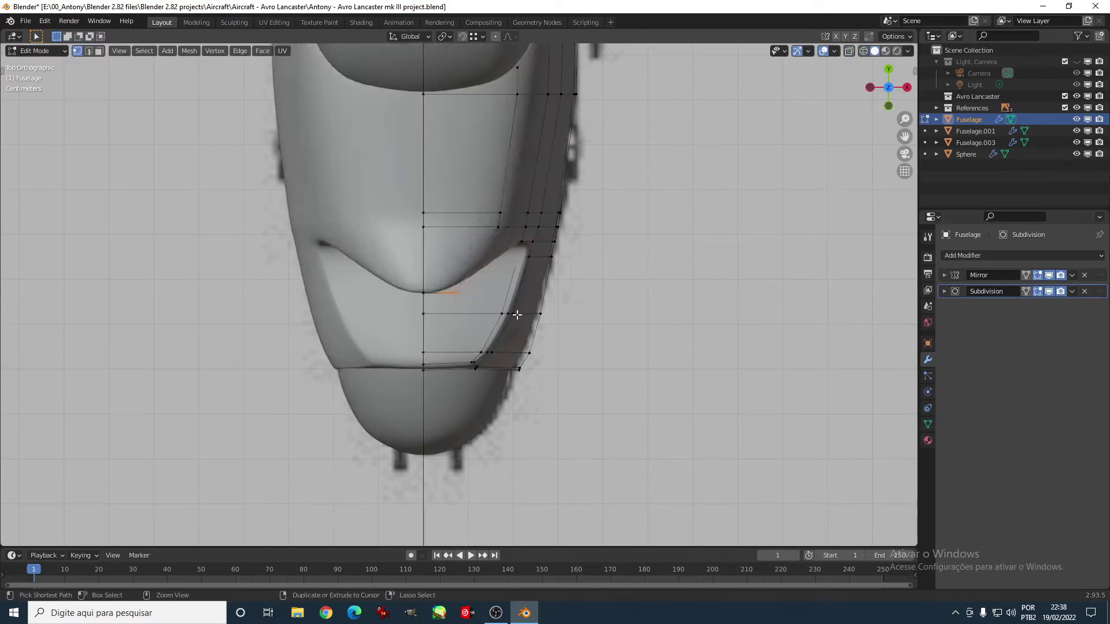
key("ctrl+z")
Step: Check the nose mesh in wireframe and see-through display with snapping off
key("shift+z")
key("shift+z")
mouse_move(517, 314)
middle_mouse_down()
mouse_move(463, 217)
mouse_move(414, 327)
middle_mouse_up()
key("alt+z")
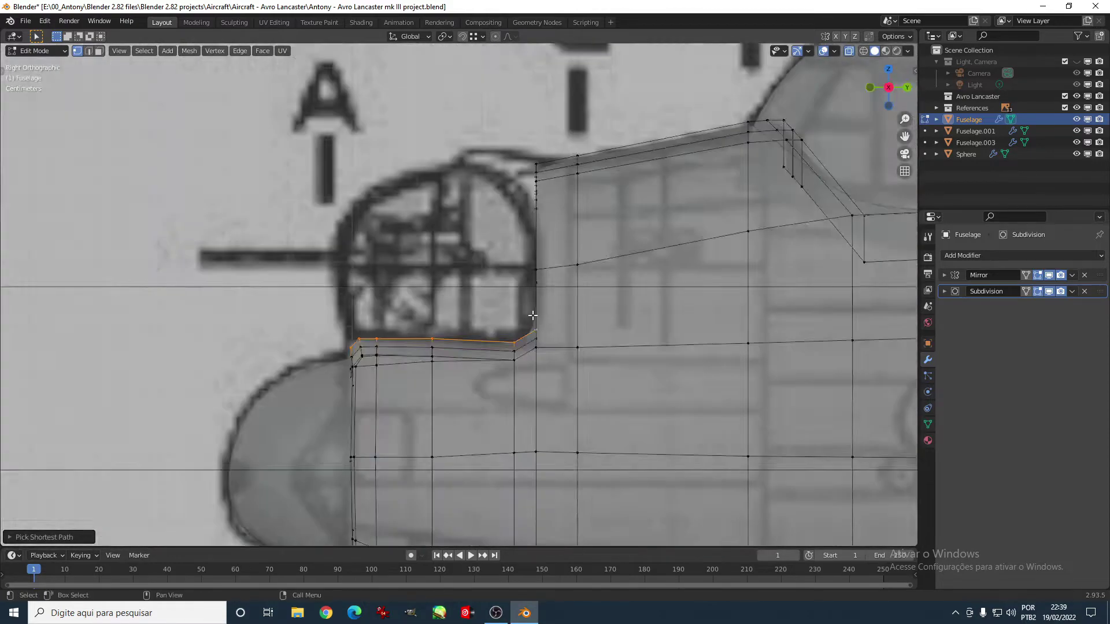
key("shift+Tab")
scroll(479, 231, "down", 3)
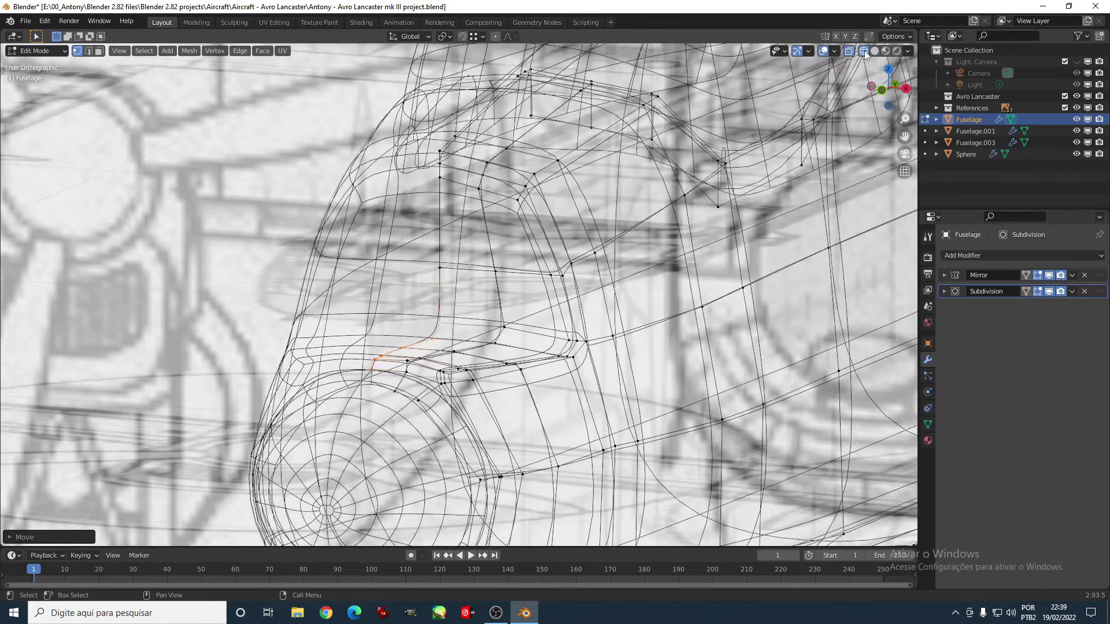
Step: In top wireframe view, extrude a nose-opening edge and slide it along the fuselage surface
mouse_move(478, 232)
middle_mouse_down()
mouse_move(462, 289)
mouse_move(464, 166)
middle_mouse_up()
key("c")
key("Escape")
key("KP_7")
key("e")
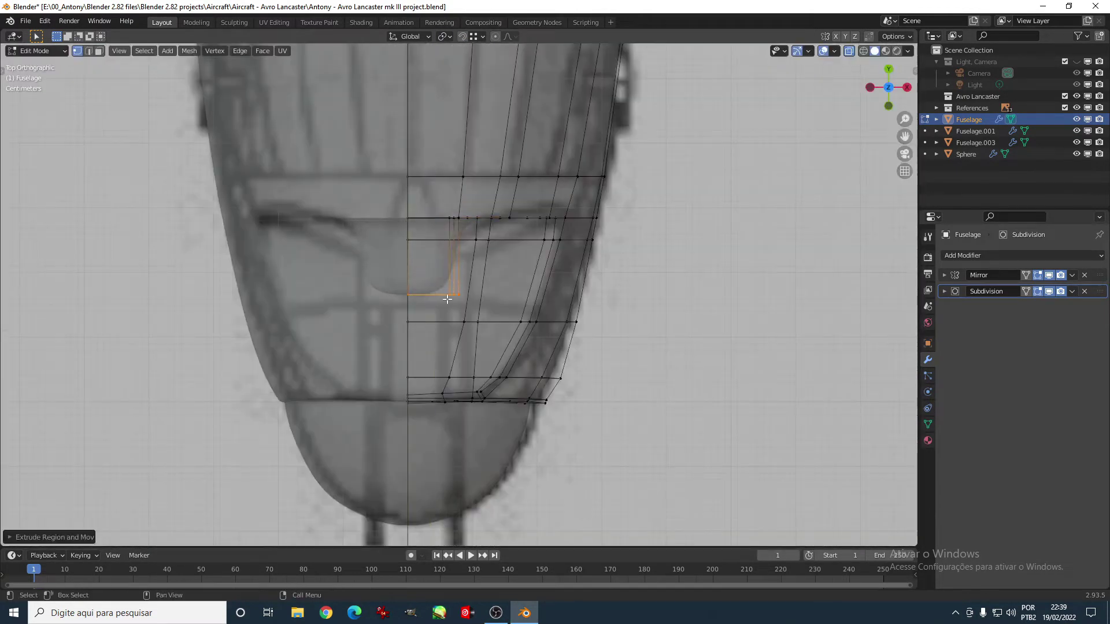
key("shift+z")
middle_click_drag(445, 292, 521, 318, "shift")
key("g")
key("g")
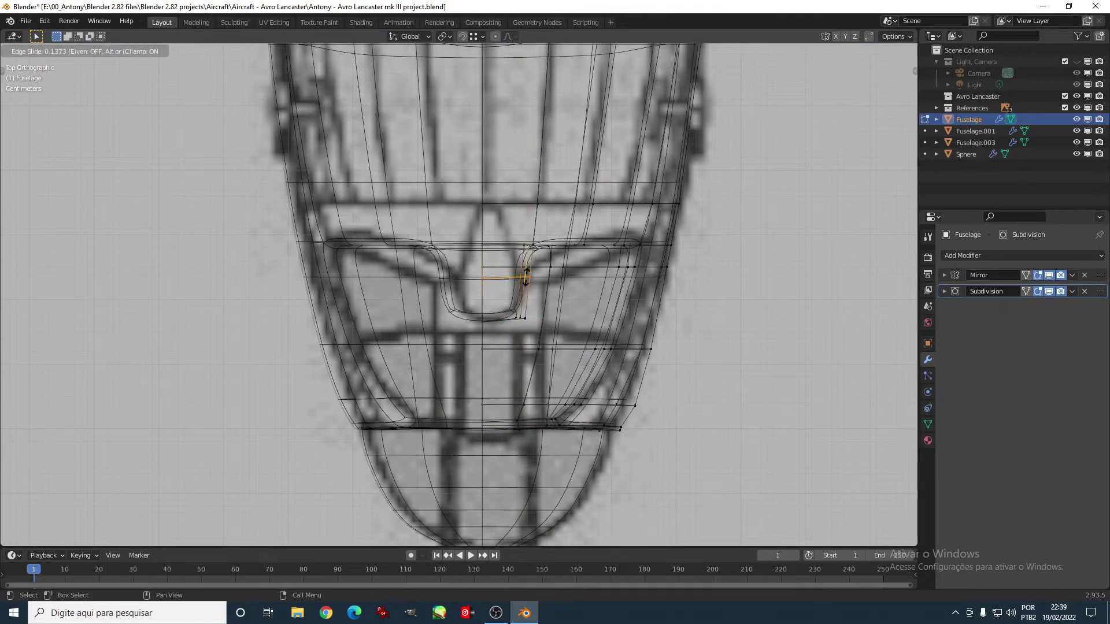
left_click(526, 278)
key("a")
Step: Move a cockpit opening outline vertex along Y onto the blueprint
key("alt+a")
key("c")
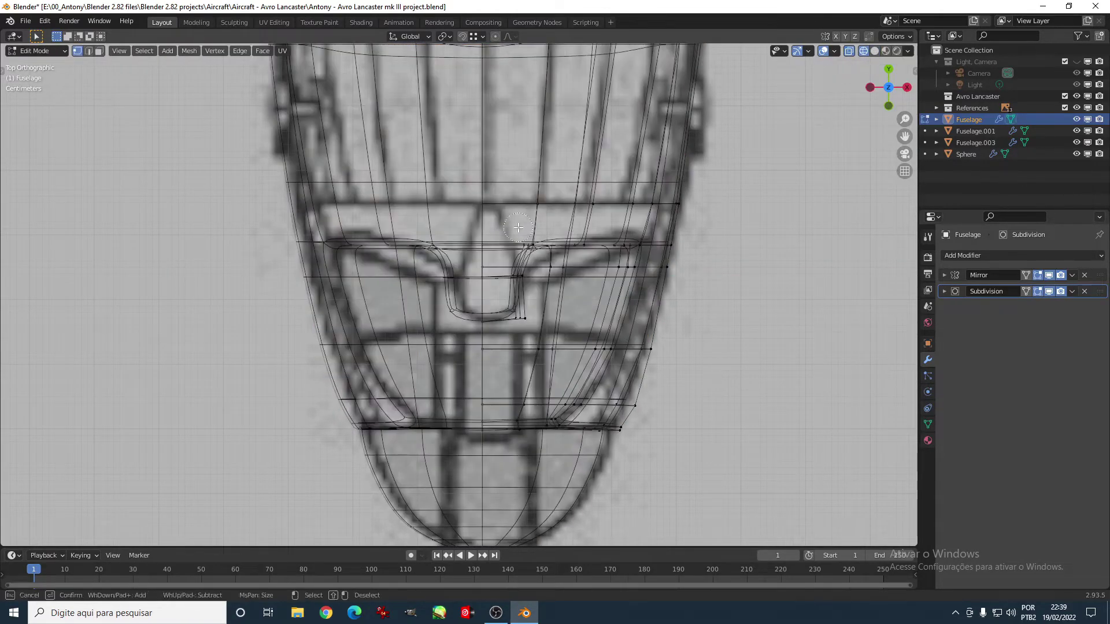
left_click(527, 241)
key("Escape")
key("g")
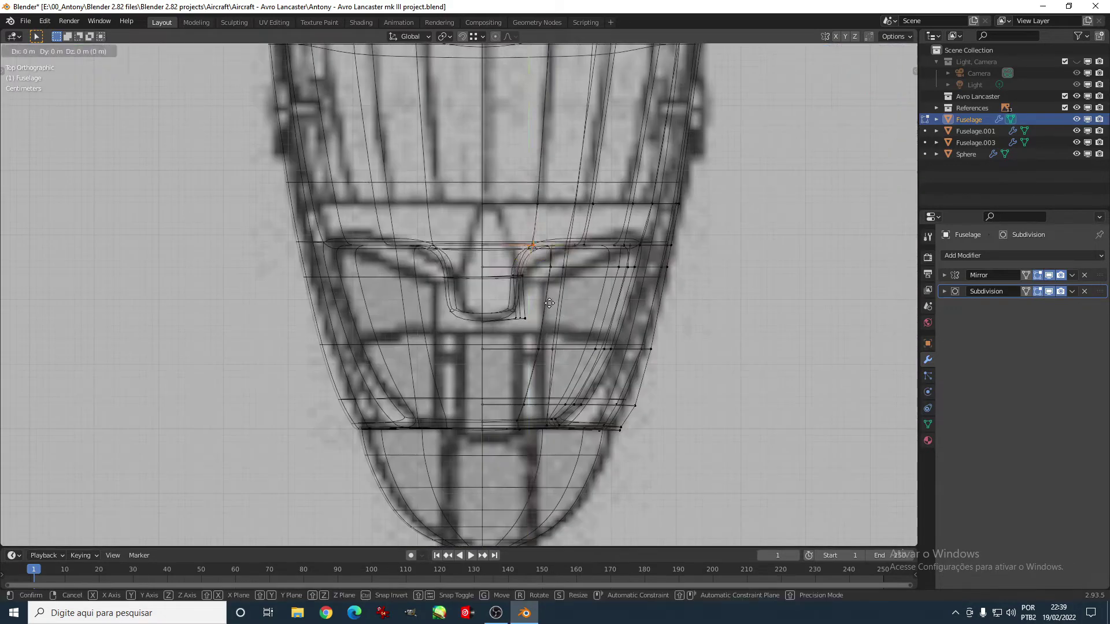
key("y")
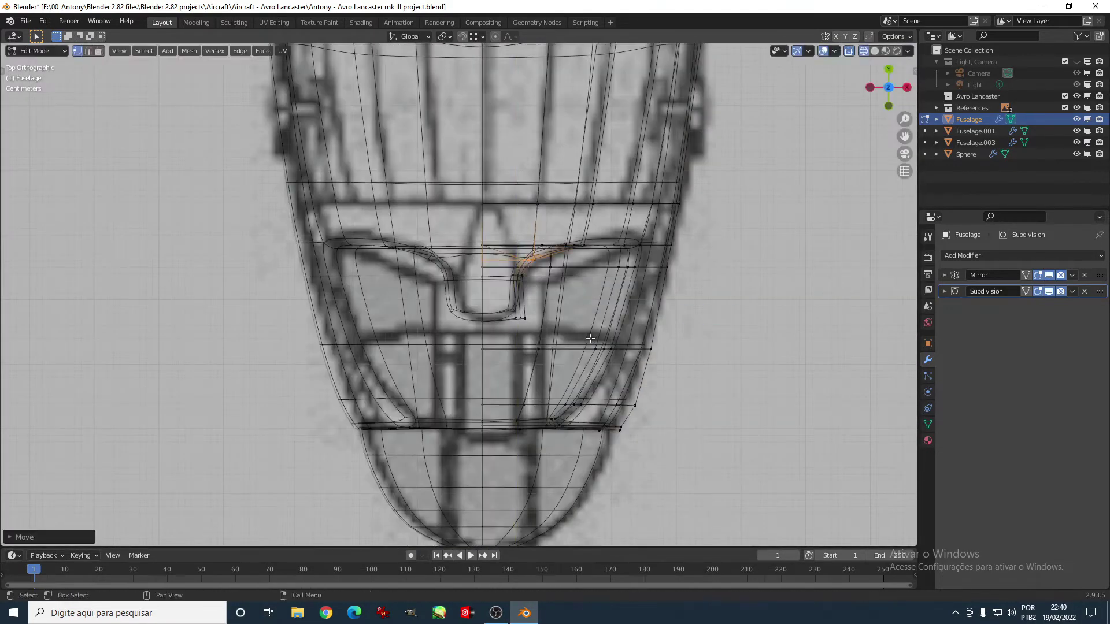
key("z")
left_click(654, 341)
Step: Move a vertex on the opening's lower edge along Y to match the blueprint
key("z")
left_click(553, 290)
key("g")
key("y")
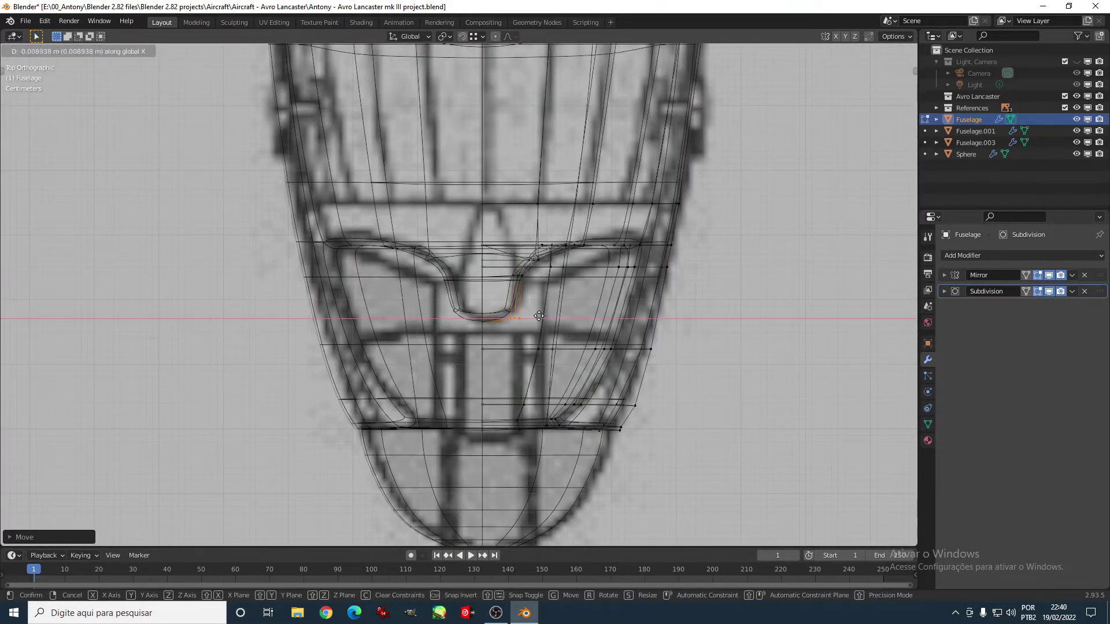
left_click(538, 316)
Step: Orbit the fuselage in solid shading to check the refined nose opening
key("shift+z")
middle_click_drag(538, 317, 568, 289)
scroll(615, 441, "down", 3)
mouse_move(615, 441)
middle_mouse_down()
mouse_move(498, 361)
mouse_move(598, 333)
mouse_move(550, 372)
mouse_move(548, 342)
mouse_move(523, 372)
middle_mouse_up()
scroll(598, 333, "up", 3)
Step: In side view, raise the canopy's upper vertices along Z to the blueprint line
left_click(536, 340)
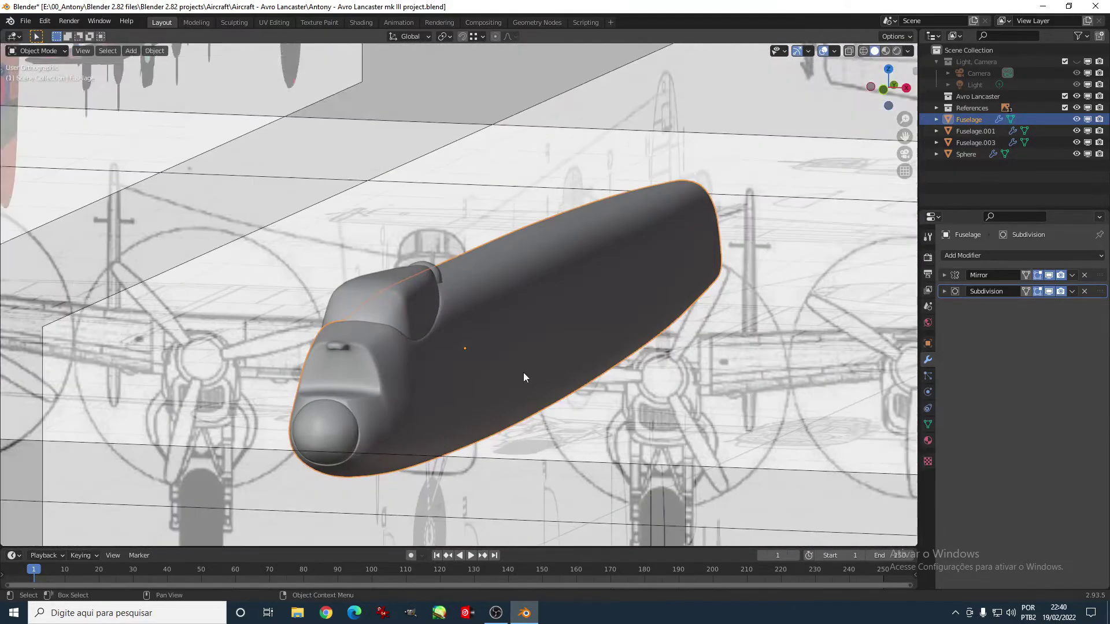
key("KP_3")
scroll(474, 352, "up", 4)
key("z")
left_click(445, 324)
key("g")
key("z")
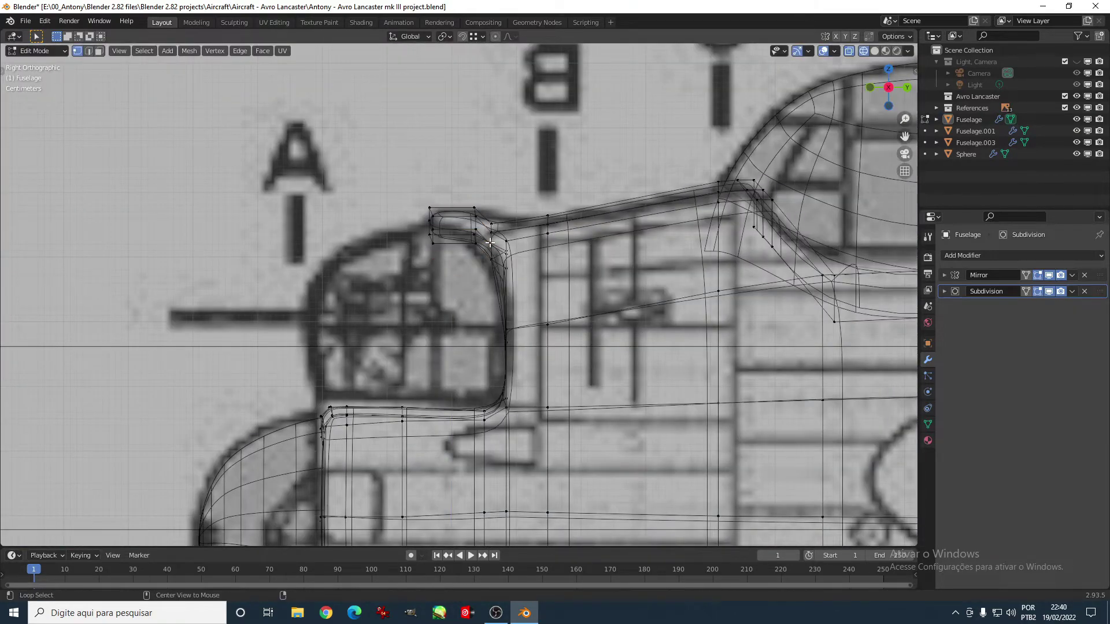
left_click(557, 252)
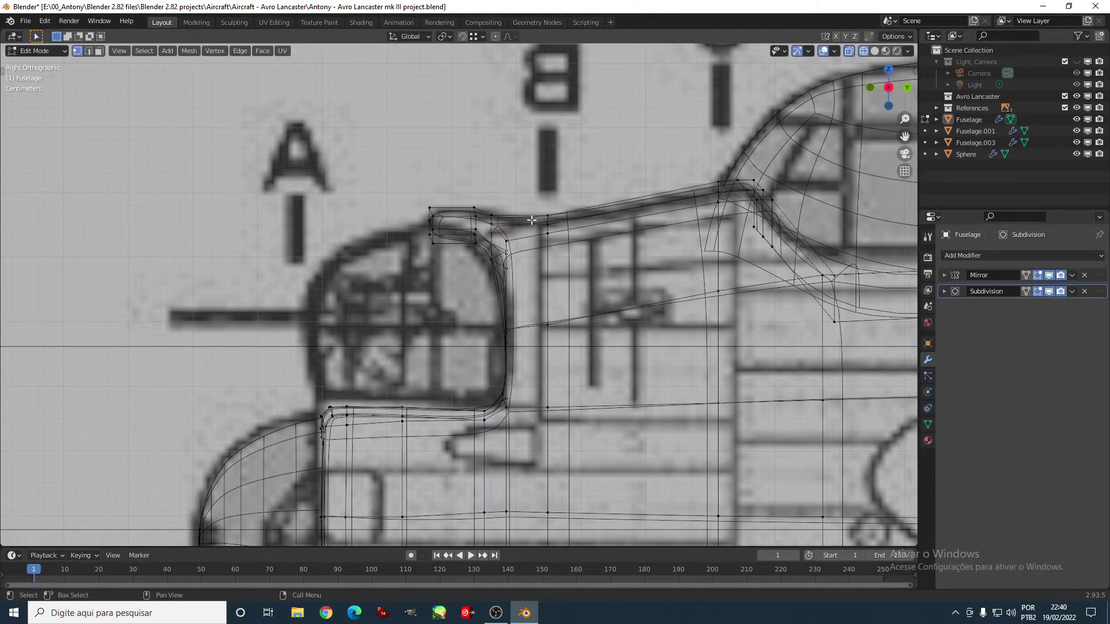
Step: Leave Edit Mode and inspect the nose in solid shading from front and side
key("Tab")
scroll(557, 252, "down", 5)
key("shift+z")
mouse_move(557, 252)
middle_mouse_down()
mouse_move(604, 328)
mouse_move(617, 317)
middle_mouse_up()
key("grave")
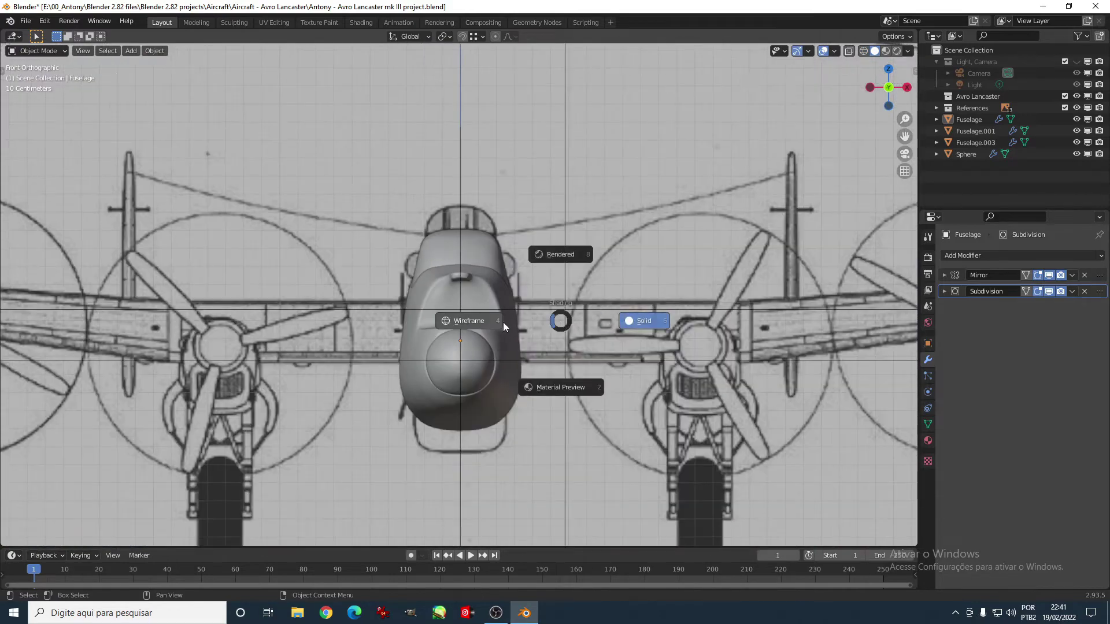
key("KP_3")
scroll(431, 335, "up", 2)
scroll(557, 304, "down", 5)
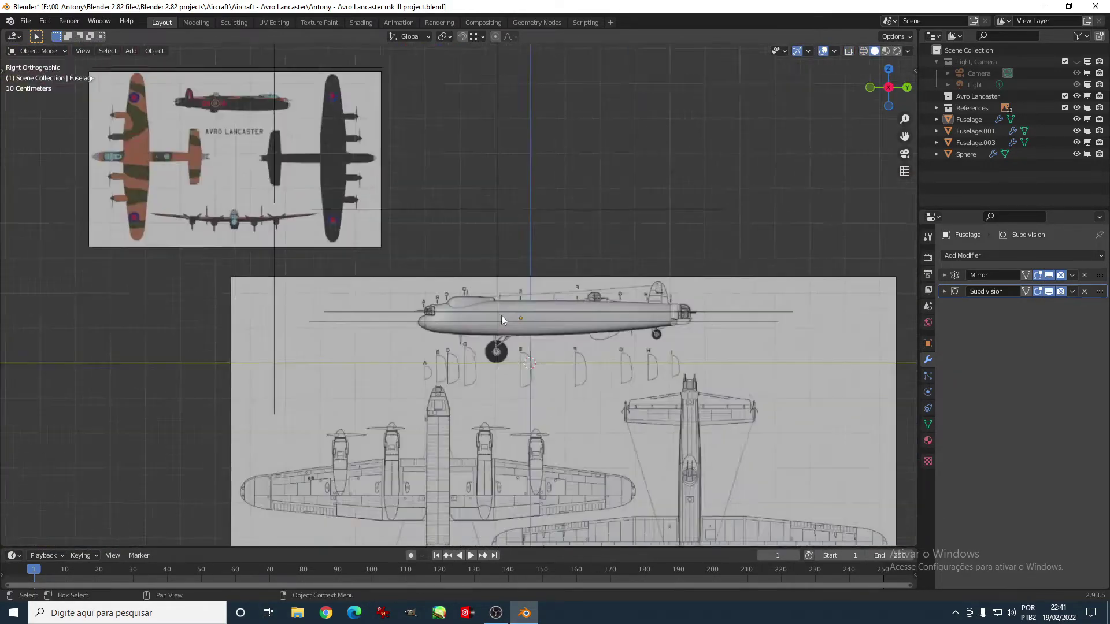
Step: Select Fuselage.003 and enter Edit Mode in see-through shading
left_click(501, 314)
key("Tab")
scroll(314, 306, "up", 8)
key("shift+z")
key("shift+s")
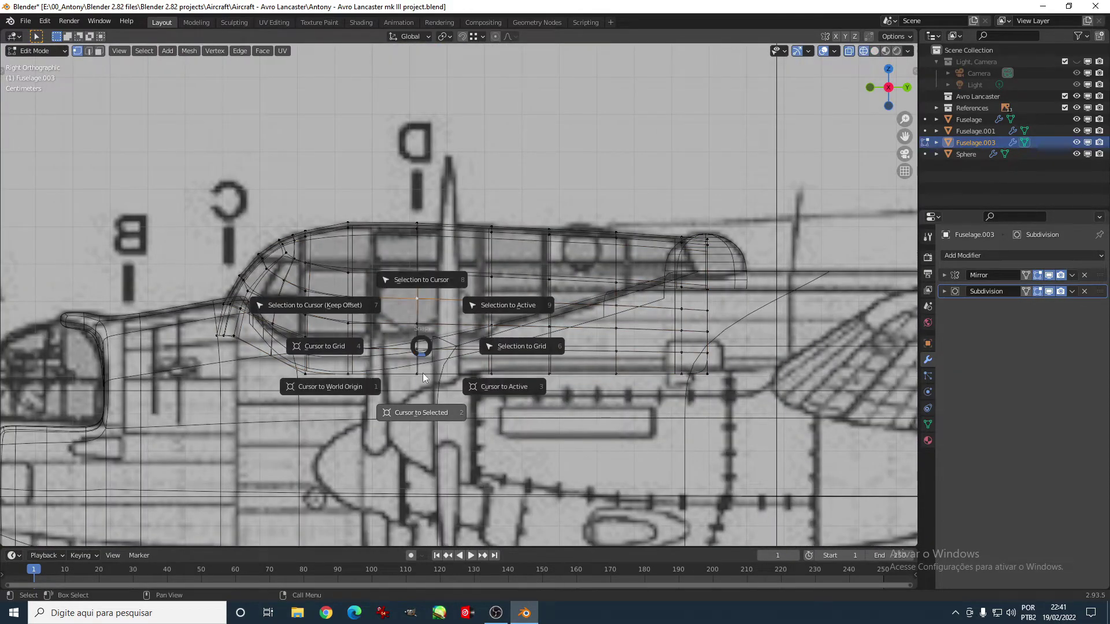
Step: Snap the cursor to the selection, add a UV sphere, shrink it and rotate it 90°
left_click(422, 370)
key("shift+a")
left_click(399, 419)
key("s")
left_click(462, 266)
scroll(462, 266, "up", 2)
type("r")
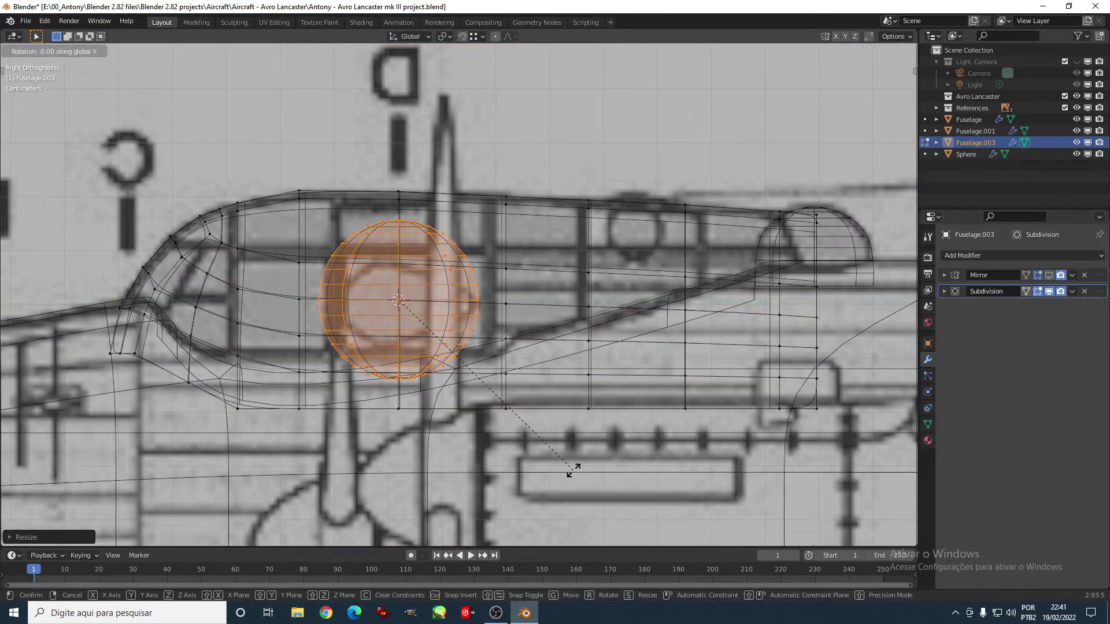
type("90")
key("Return")
key("s")
left_click(502, 312)
scroll(502, 313, "up", 2)
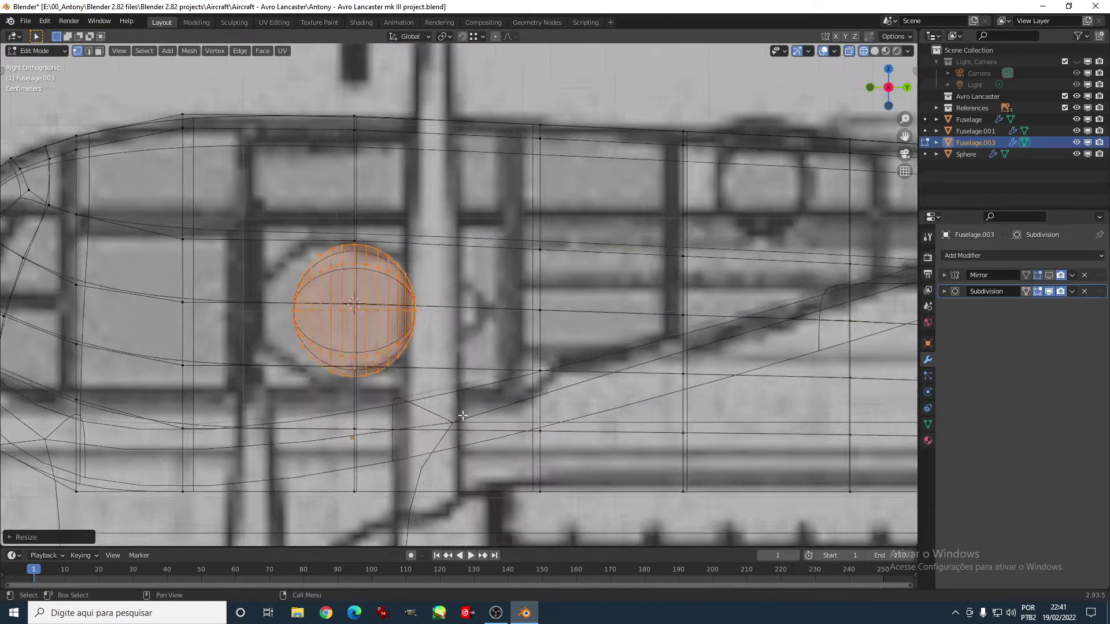
Step: Rotate the sphere on Y, then move it into place beside the cockpit
key("KP_1")
key("r")
key("y")
key("Return")
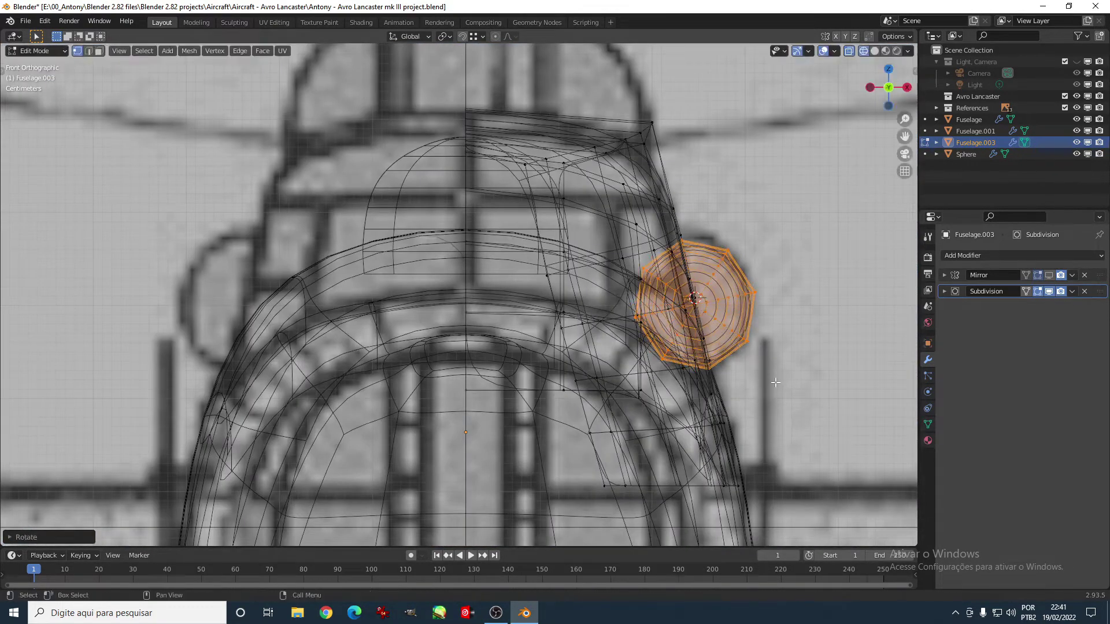
key("g")
key("z")
key("Return")
key("KP_3")
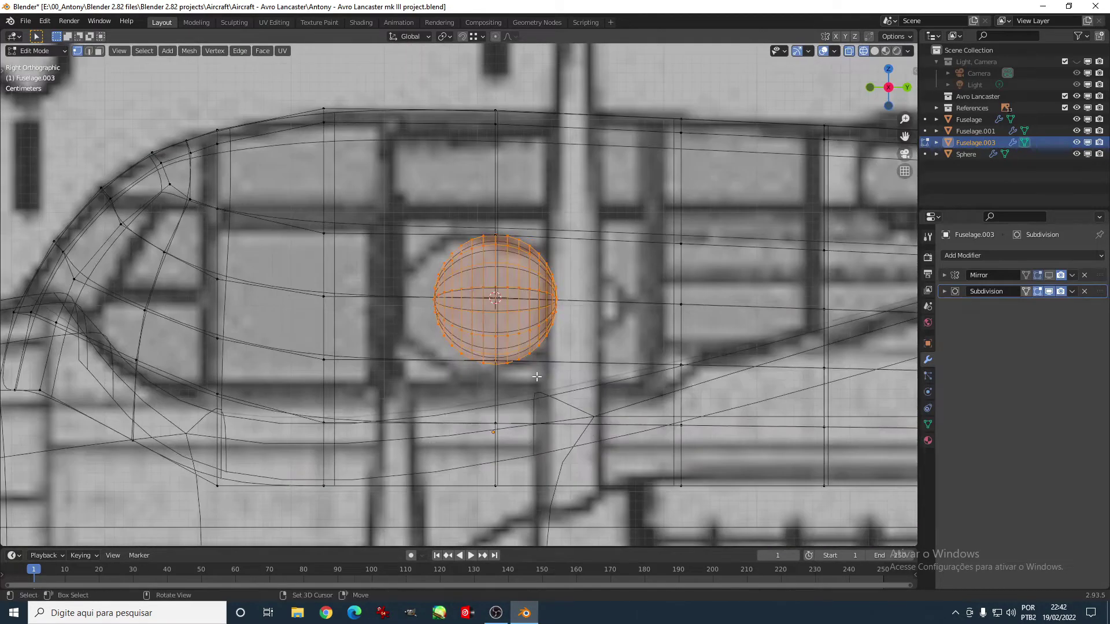
key("g")
left_click(521, 302)
Step: Select the whole sphere and Un-Subdivide it to reduce its edge density
key("alt+a")
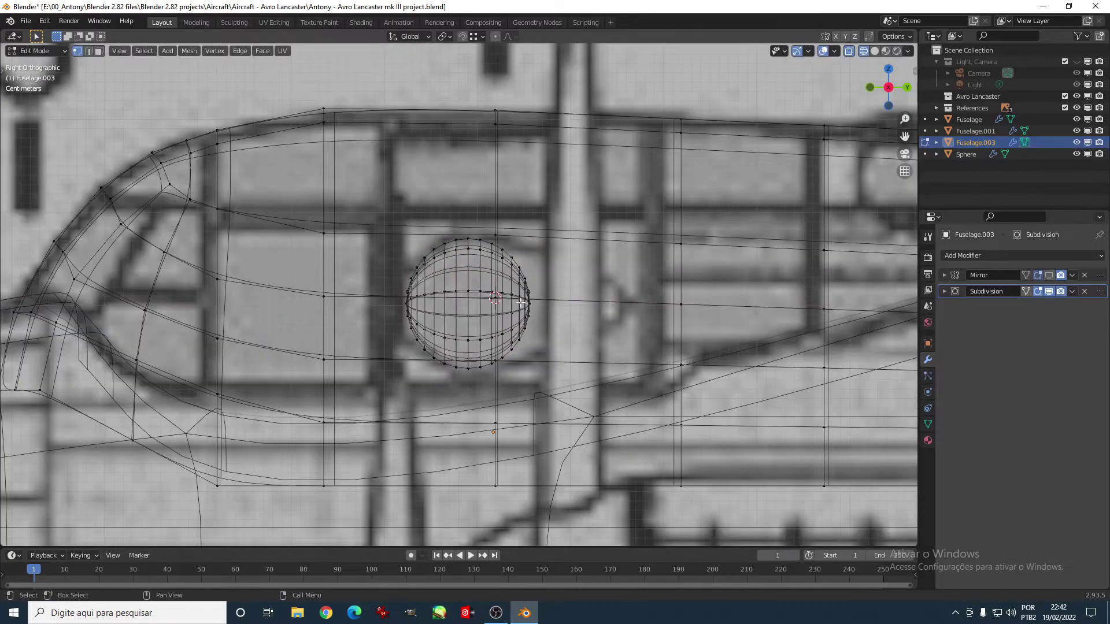
key("l")
left_click(239, 51)
left_click(260, 143)
middle_click_drag(555, 324, 608, 352)
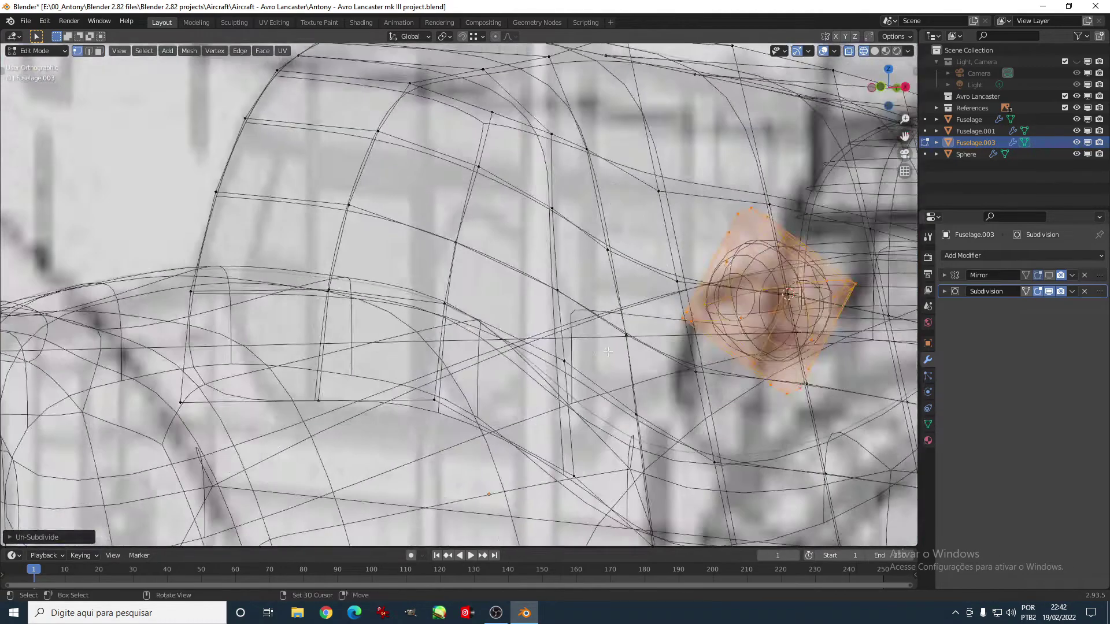
key("KP_1")
Step: Add centred loop cuts to the sphere and scale the new loop
key("ctrl+r")
left_click(684, 328)
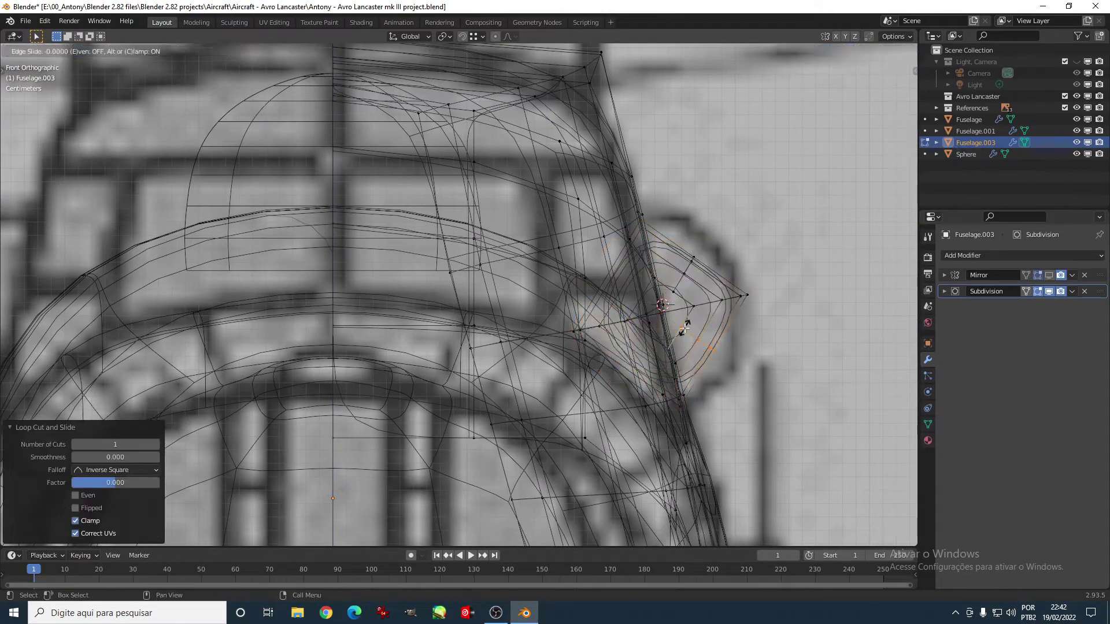
right_click(684, 328)
key("ctrl+r")
key("s")
key("shift+x")
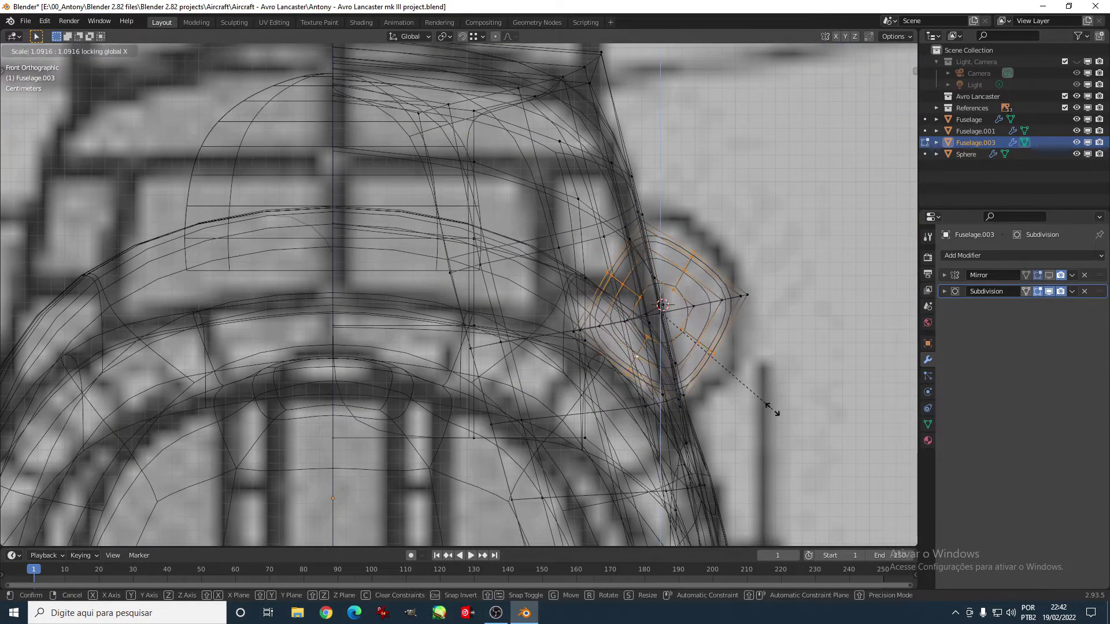
key("Escape")
key("ctrl+z")
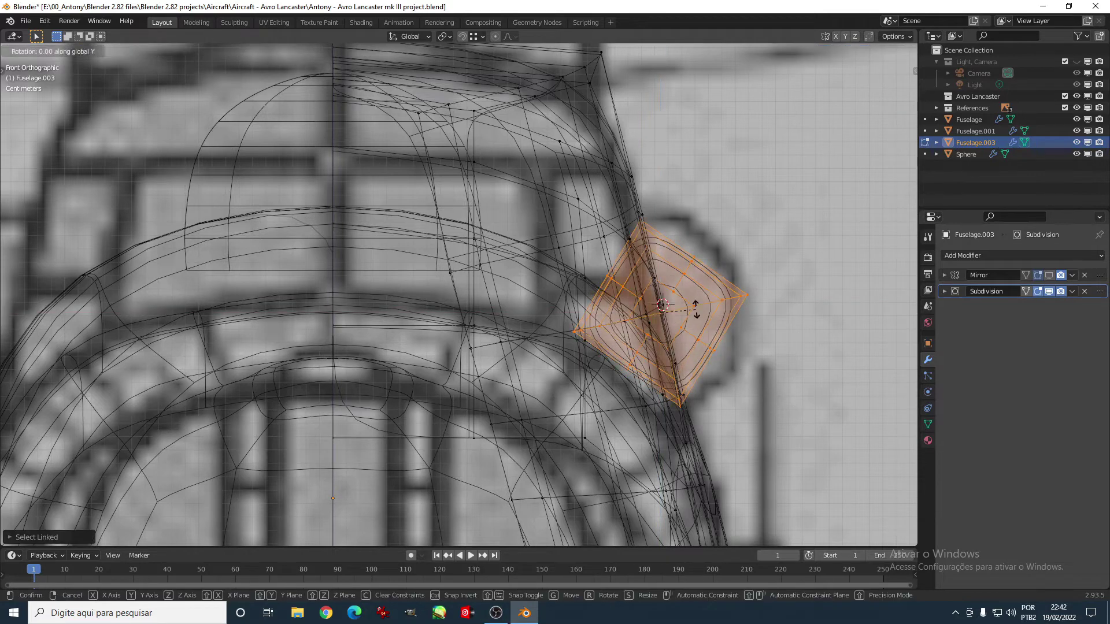
key("ctrl+z")
key("s")
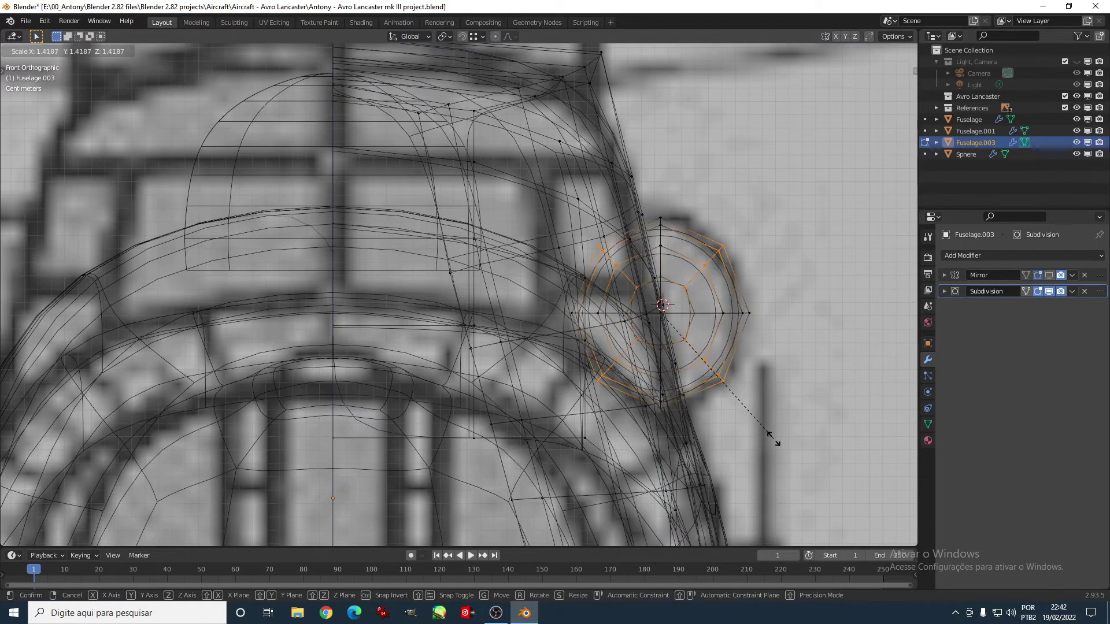
left_click(780, 439)
Step: In side view, move a vertical loop rearward to stretch the sphere into a blister
key("a")
key("alt+a")
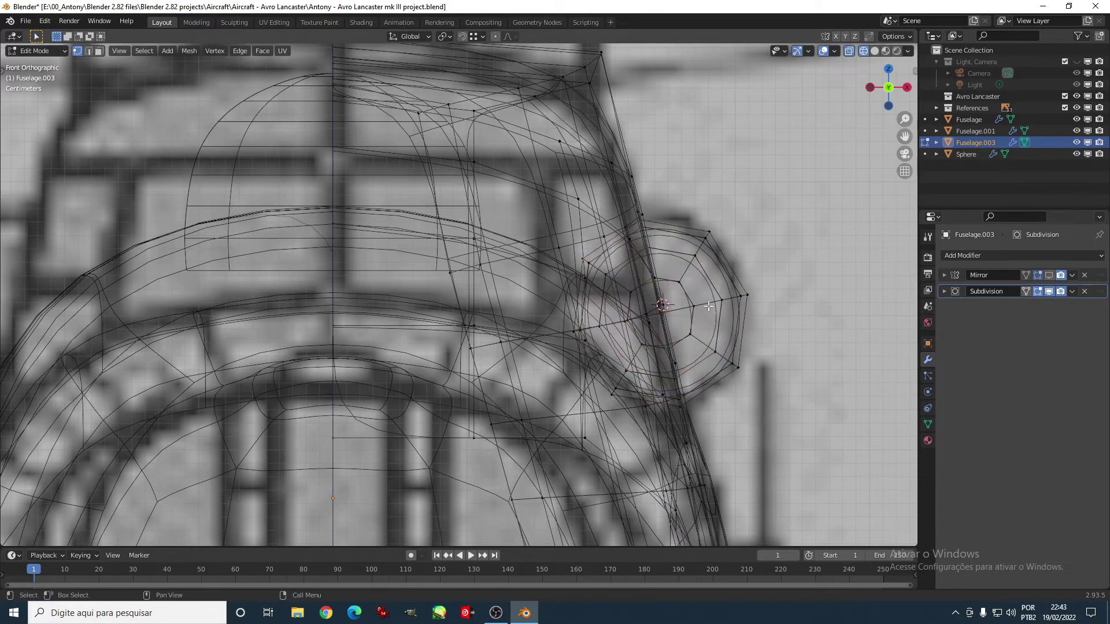
key("KP_3")
scroll(605, 339, "down", 1)
left_click(533, 284, "alt")
key("g")
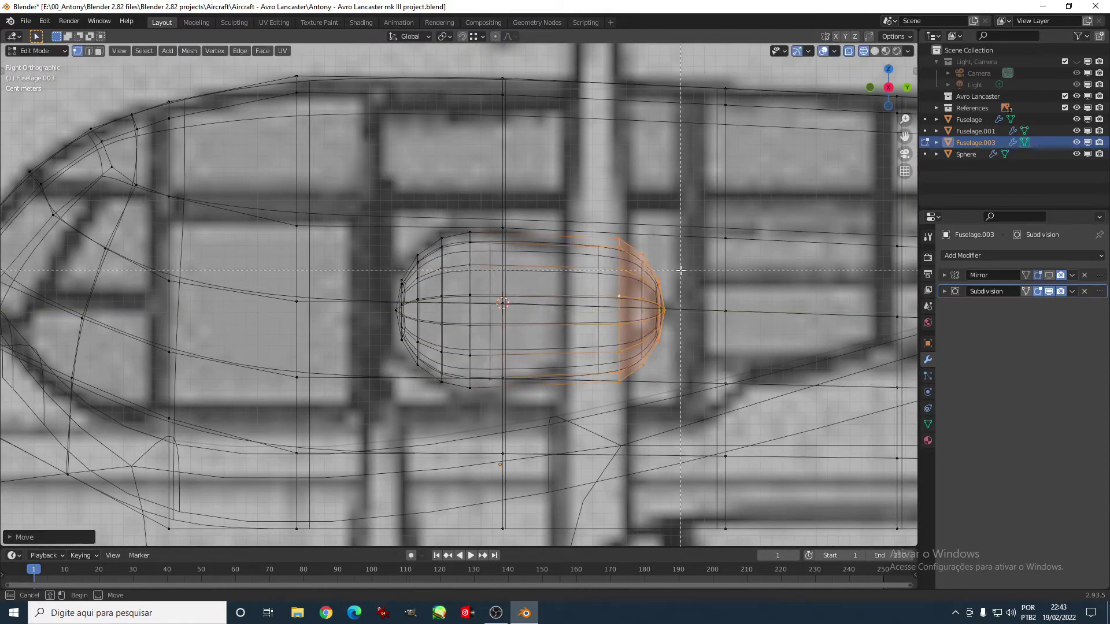
left_click(573, 399)
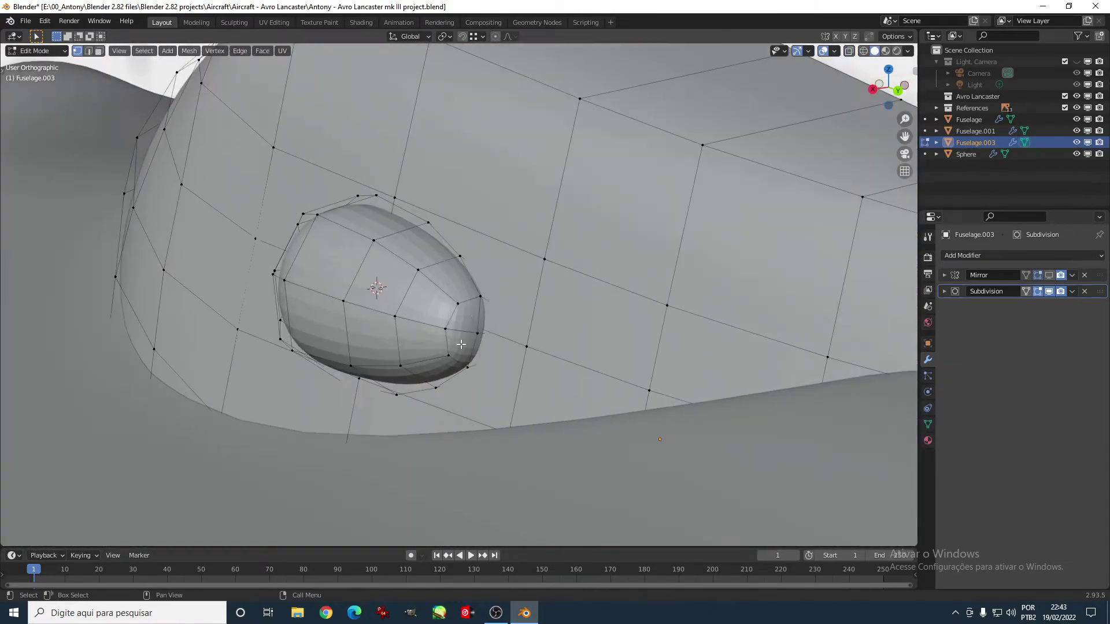
middle_click_drag(573, 399, 405, 231)
Step: Add another loop cut to the blister and turn off snapping
key("ctrl+r")
left_click(439, 243)
key("z")
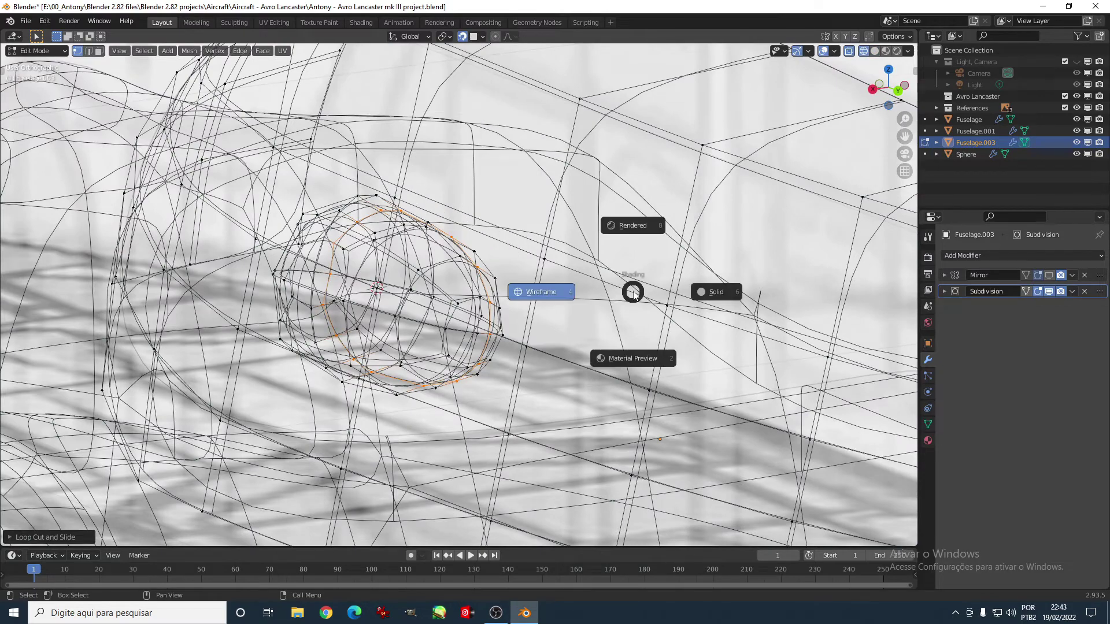
left_click(693, 290)
key("z")
left_click(463, 308)
left_click(462, 36)
left_click(482, 36)
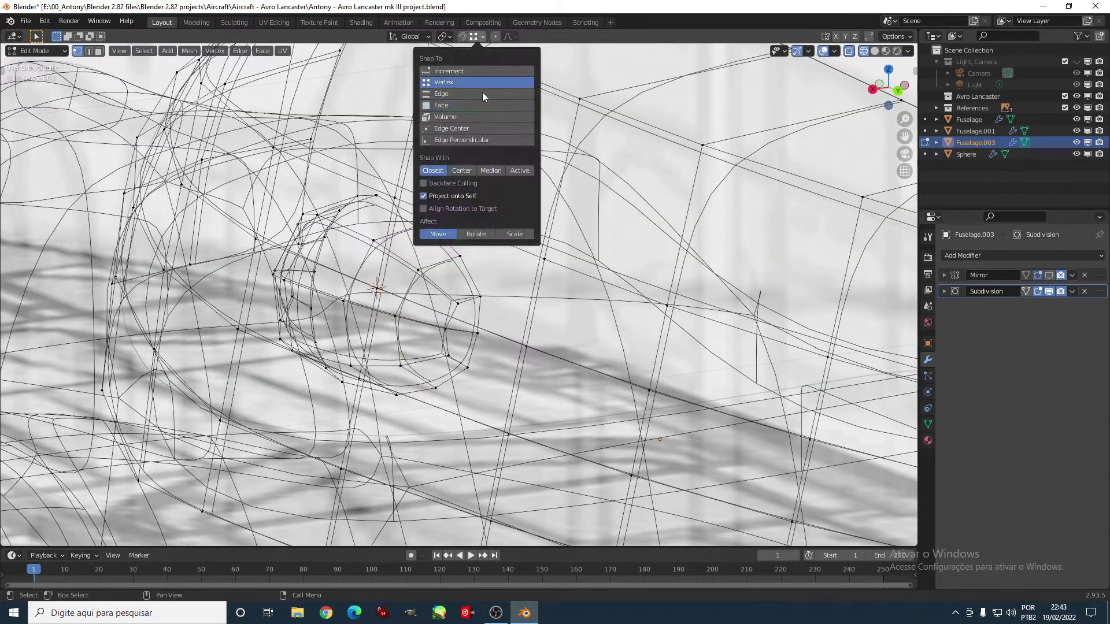
left_click(480, 69)
Step: Check the blister on the fuselage in solid shading and front view, then select the dome
key("Tab")
key("shift+z")
middle_click_drag(397, 346, 509, 339)
key("Tab")
key("shift+z")
key("KP_1")
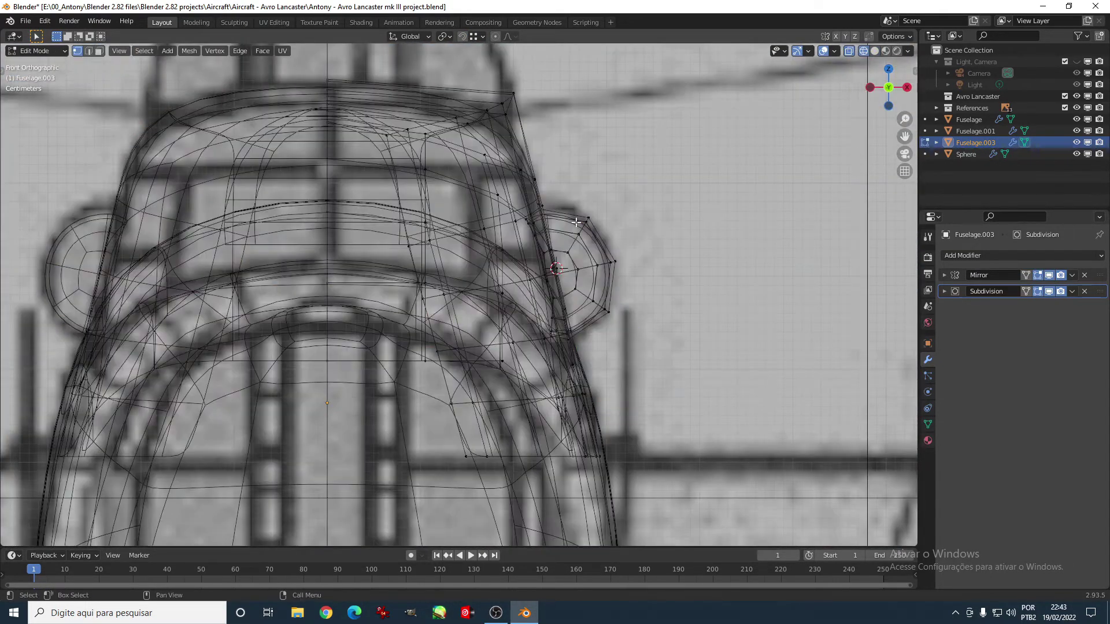
key("shift+z")
middle_click_drag(604, 307, 554, 283)
key("l")
key("KP_1")
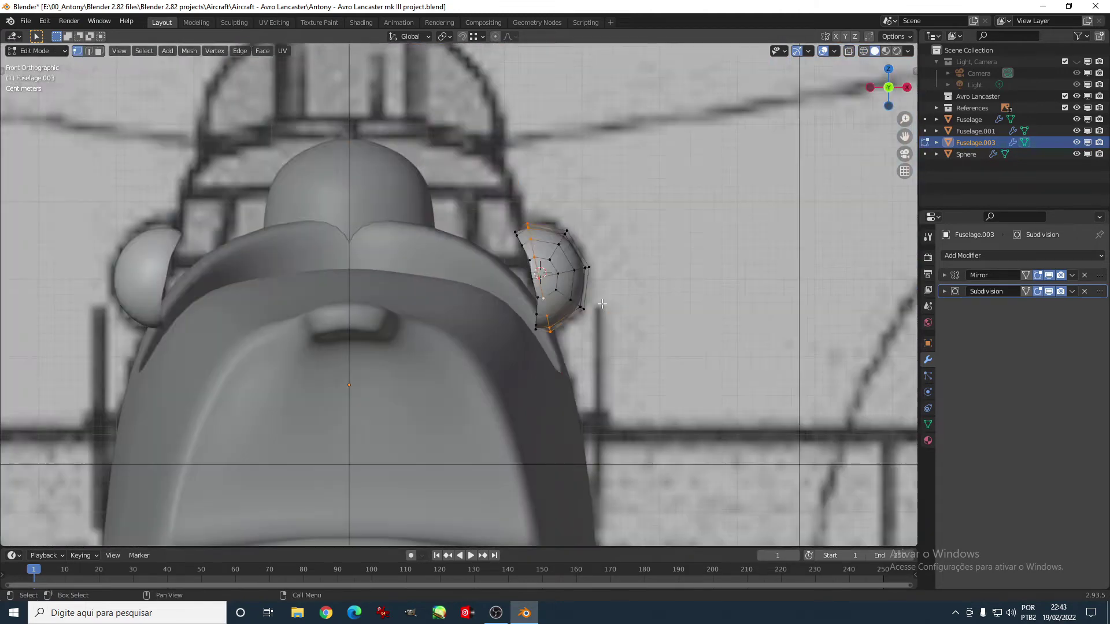
scroll(525, 268, "up", 2)
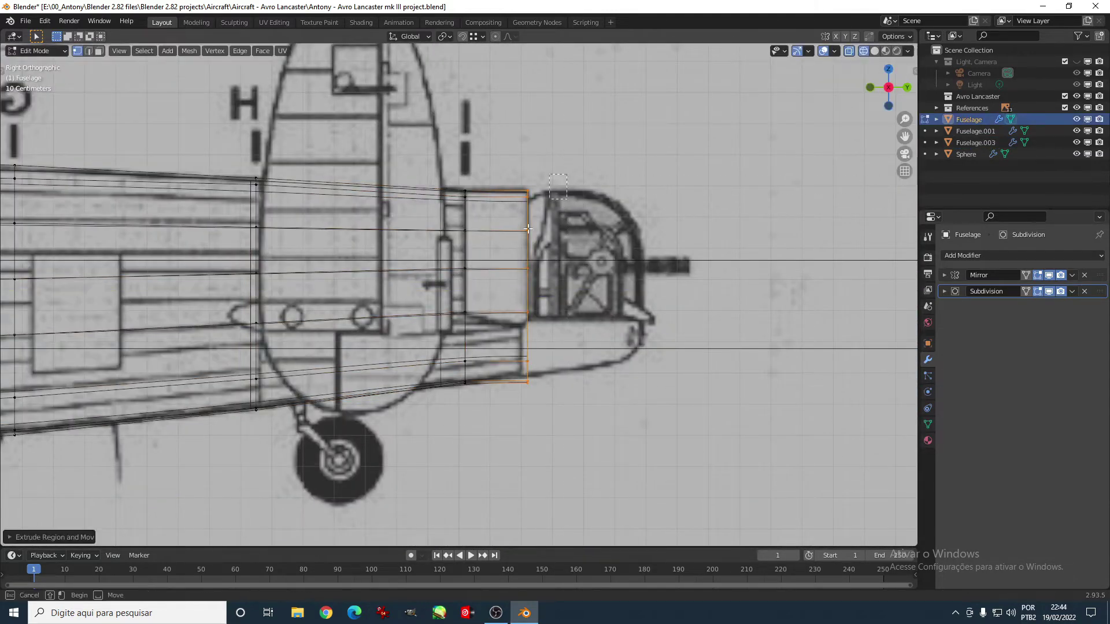
Step: Extrude the Fuselage's rear edge loop backward along a constrained axis, checking from top view
scroll(528, 228, "up", 2)
key("g")
key("z")
scroll(584, 347, "down", 3)
key("KP_7")
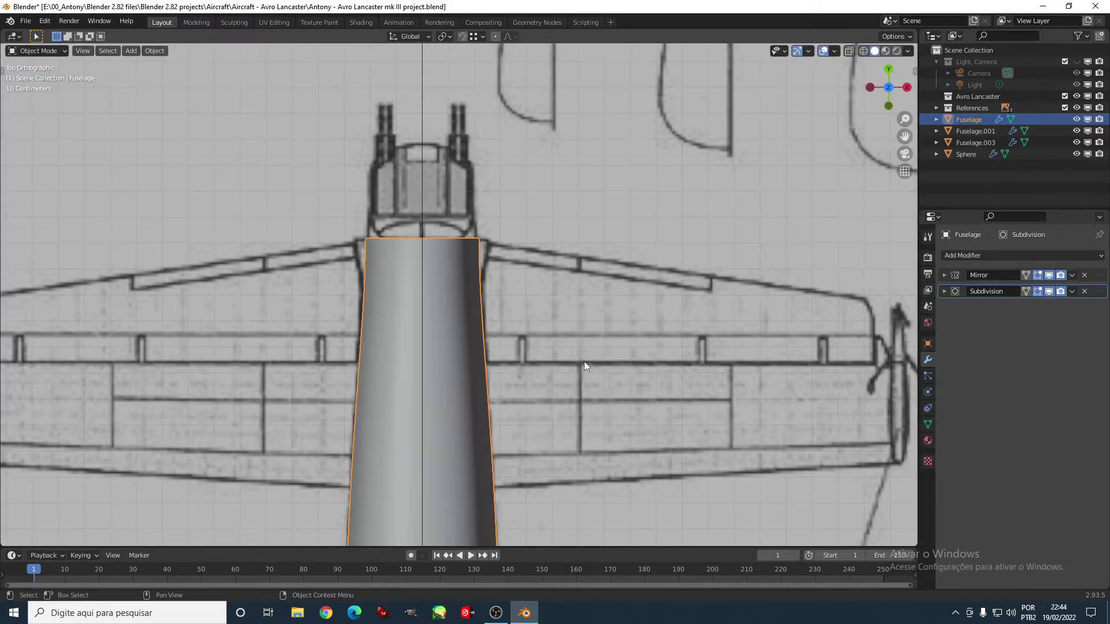
scroll(584, 369, "up", 4)
scroll(531, 280, "down", 3)
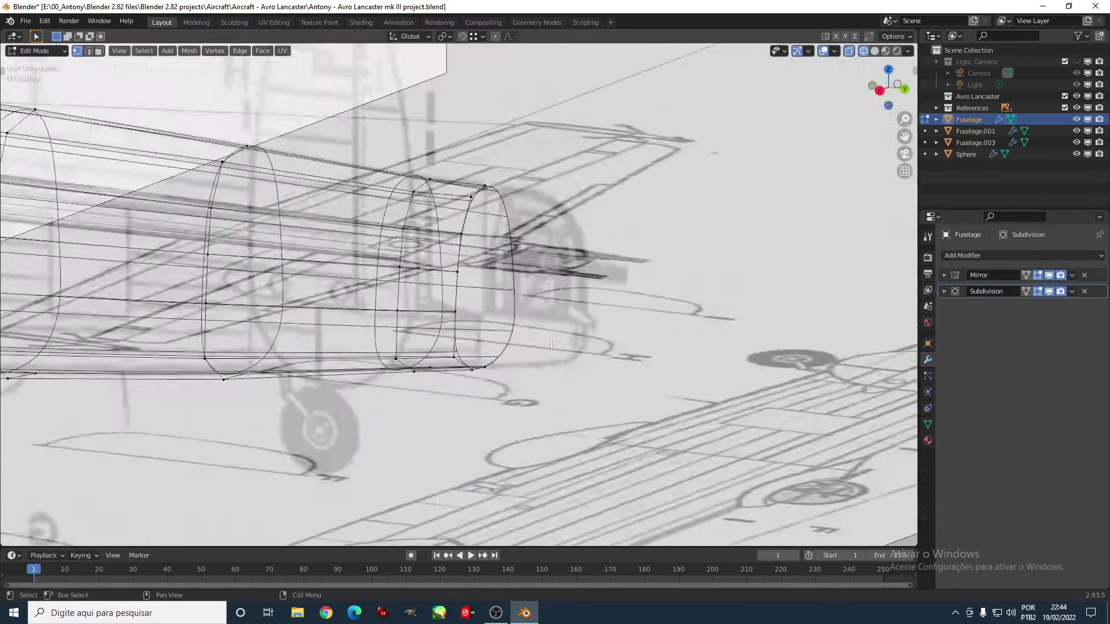
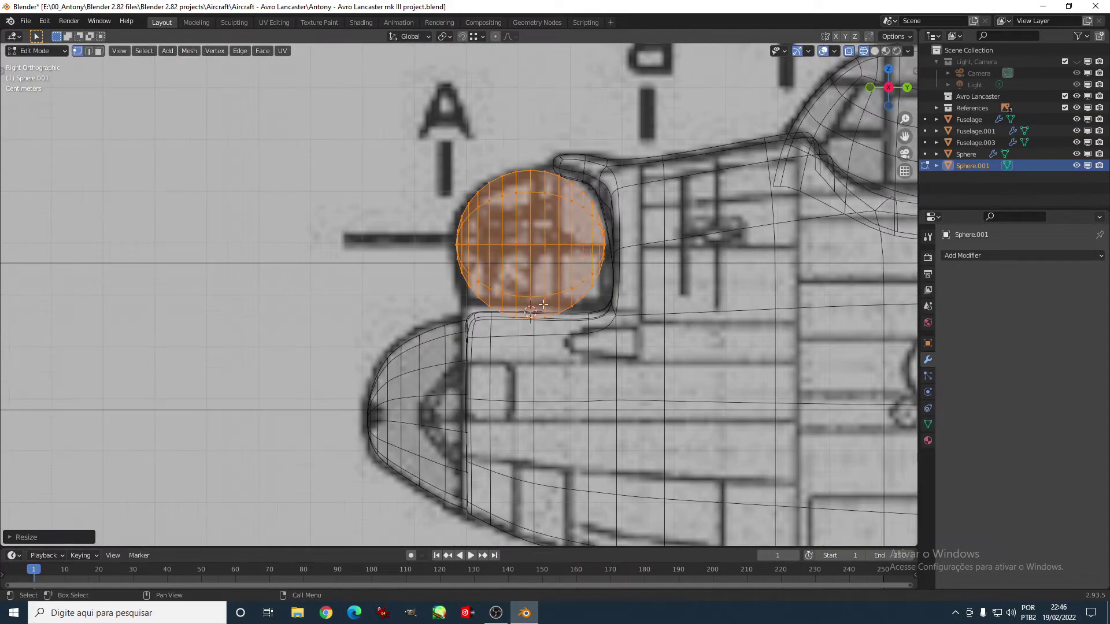
Step: Delete the right-hand half of the UV sphere, leaving a half shell for the canopy
left_click_drag(612, 176, 573, 353)
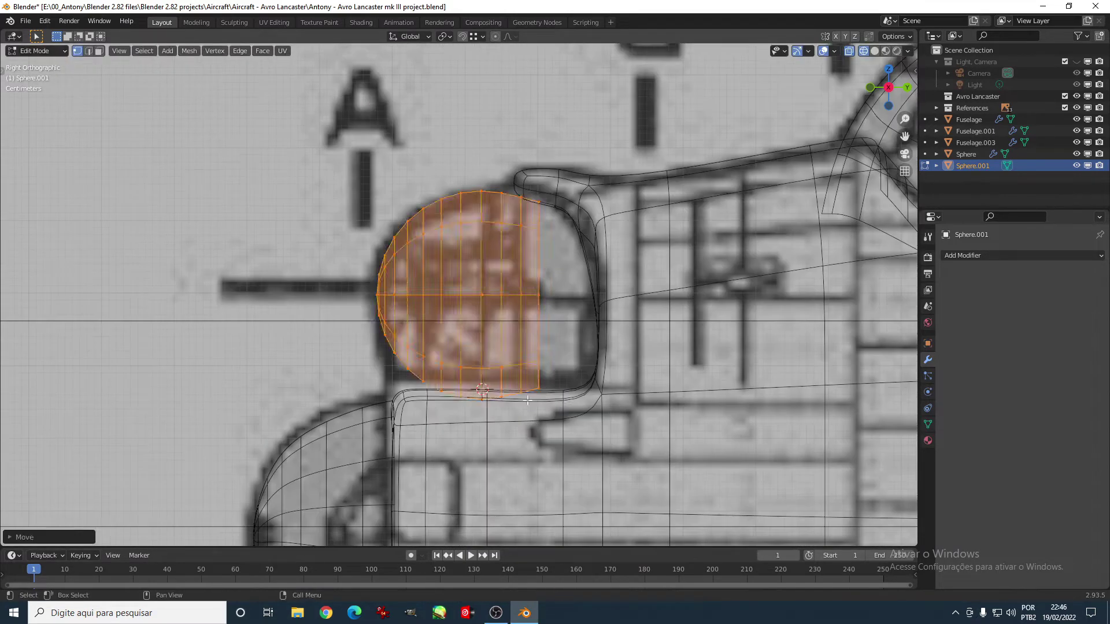
key("alt+a")
key("c")
left_click_drag(378, 301, 547, 362)
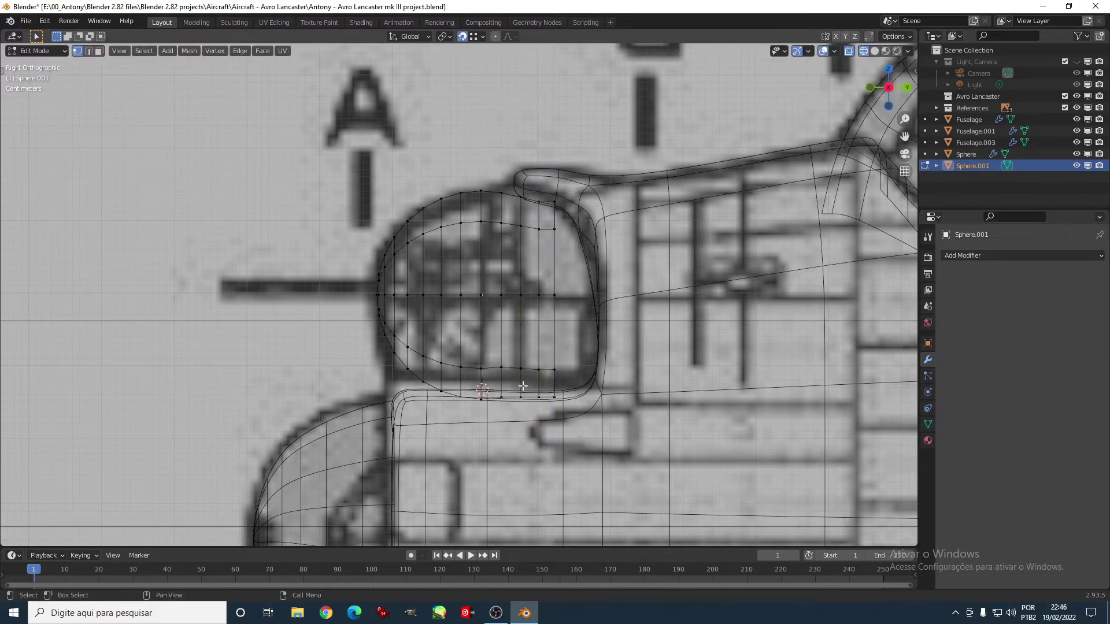
key("a")
key("alt+a")
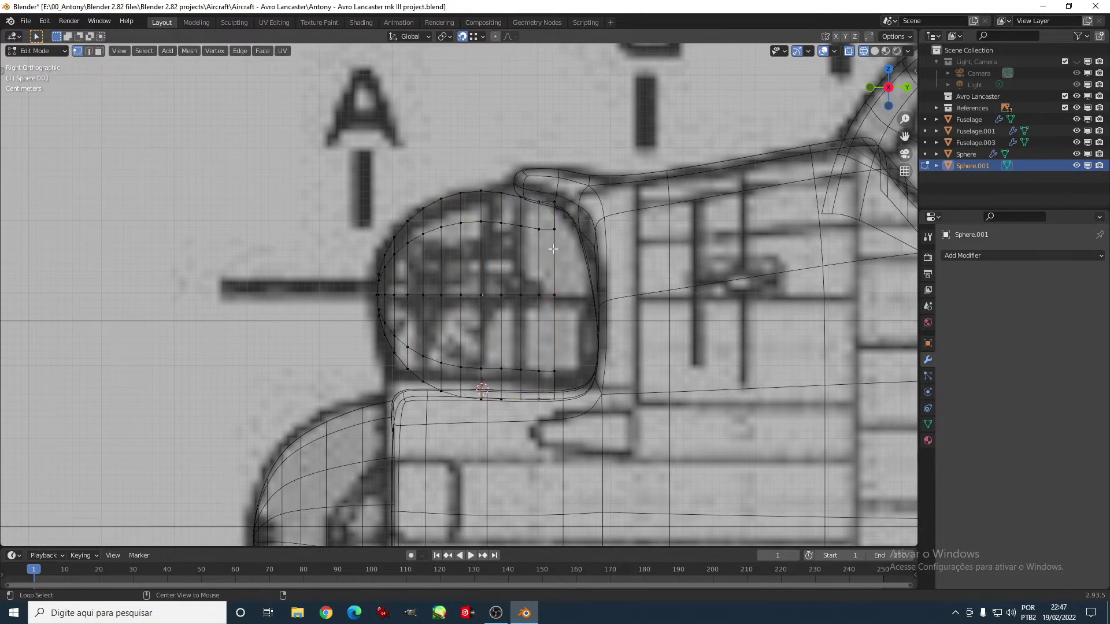
Step: In Top view, widen the upper canopy edge loops with Y locked to follow the nose
key("KP_7")
left_click(595, 254, "alt")
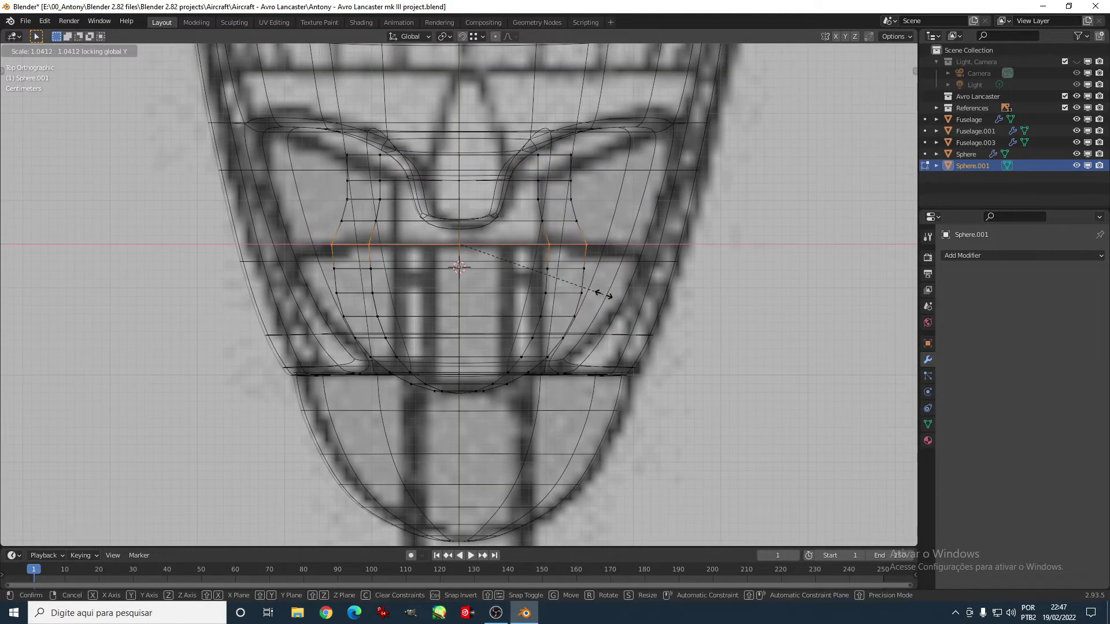
left_click(635, 303)
left_click(578, 294, "alt")
key("s")
key("shift+y")
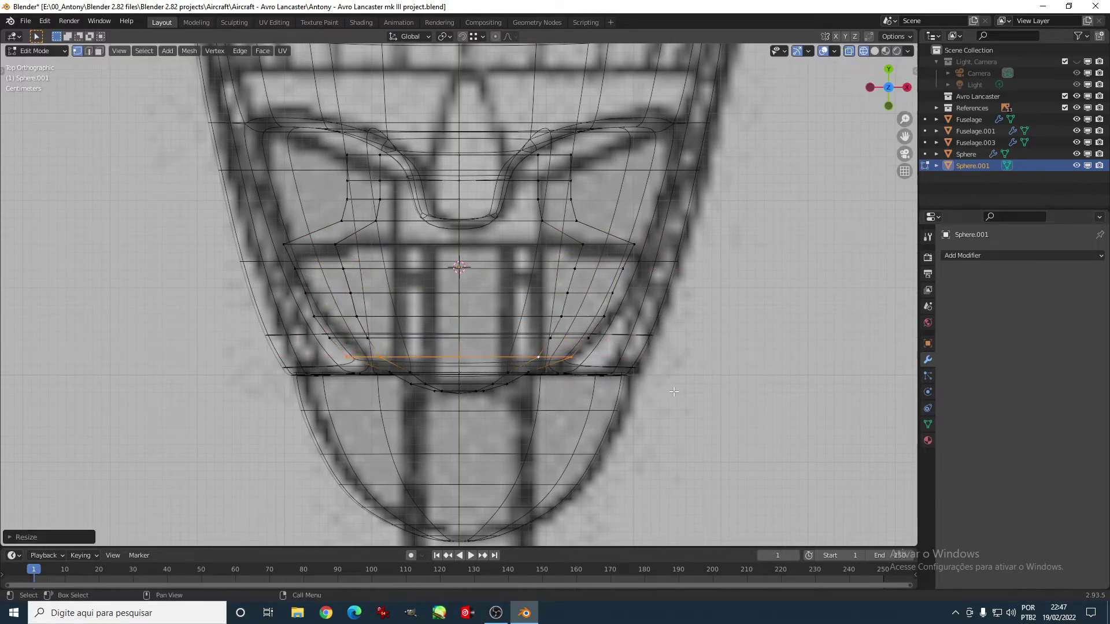
Step: Widen the lower and upper face loops to the reference outline, then check the shape solid
left_click(604, 374, "alt")
key("s")
key("shift+y")
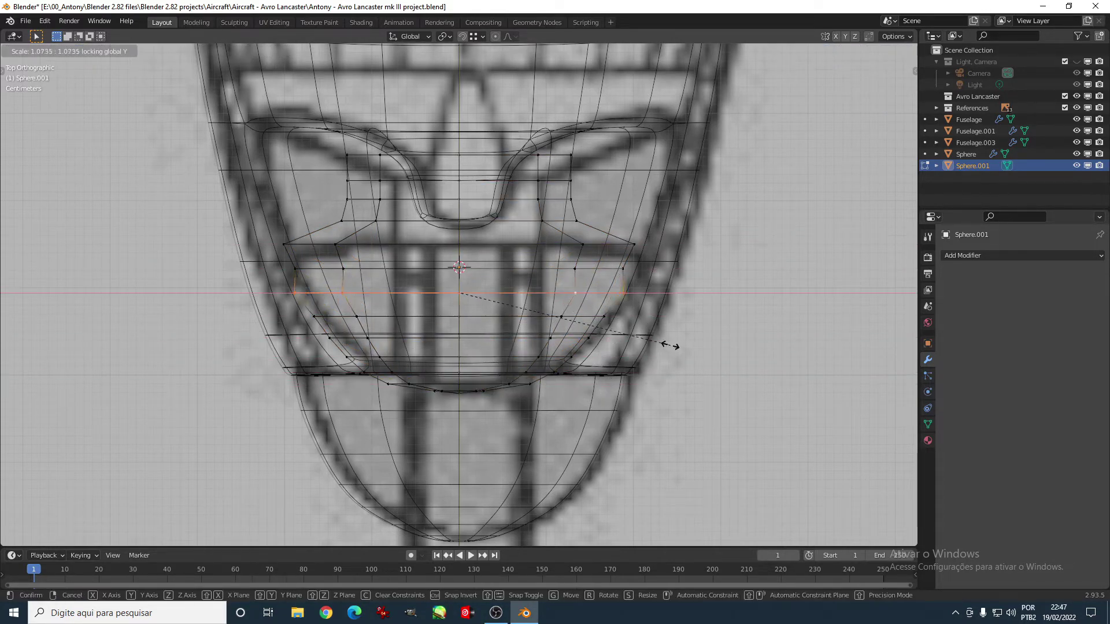
left_click(688, 289)
left_click(664, 168, "alt")
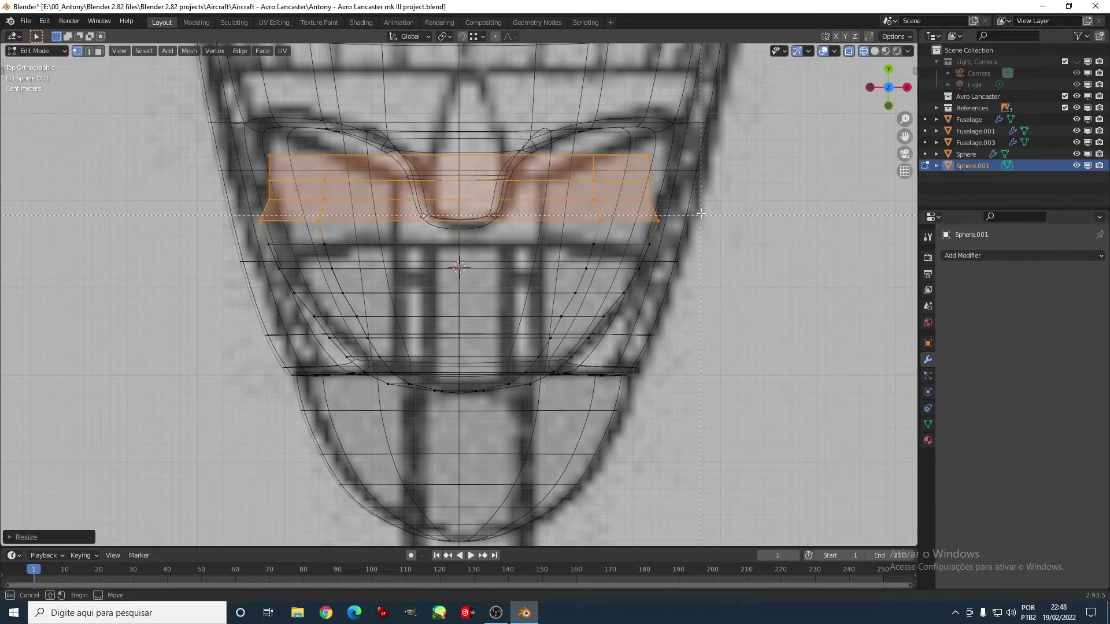
key("s")
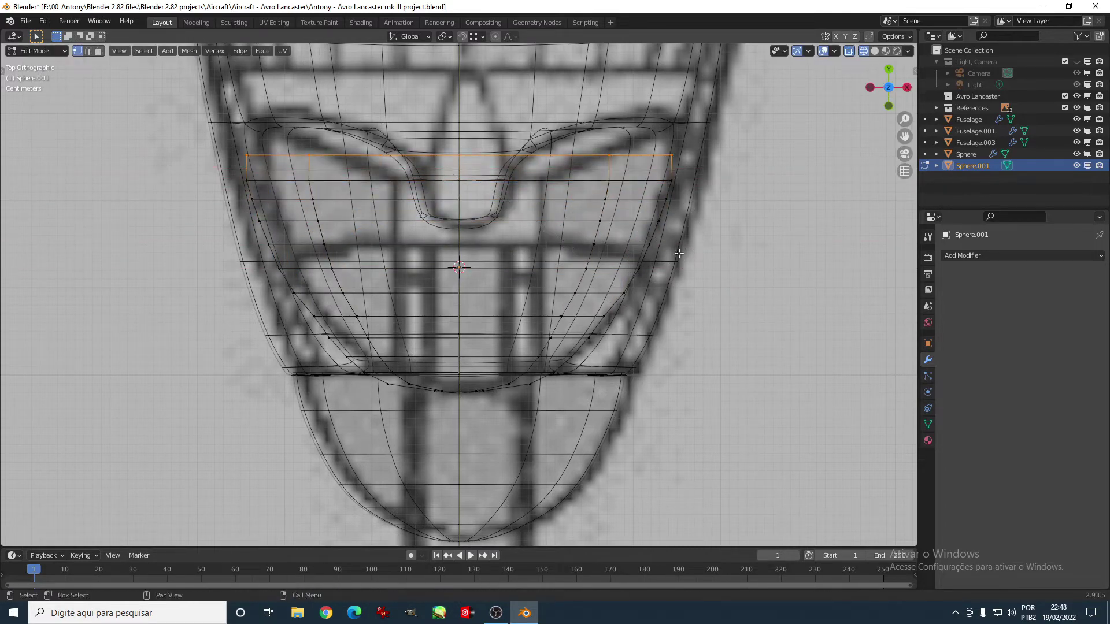
left_click(683, 221)
key("shift+z")
Step: In Right view with wireframe, select the whole canopy mesh and extrude the region
key("KP_3")
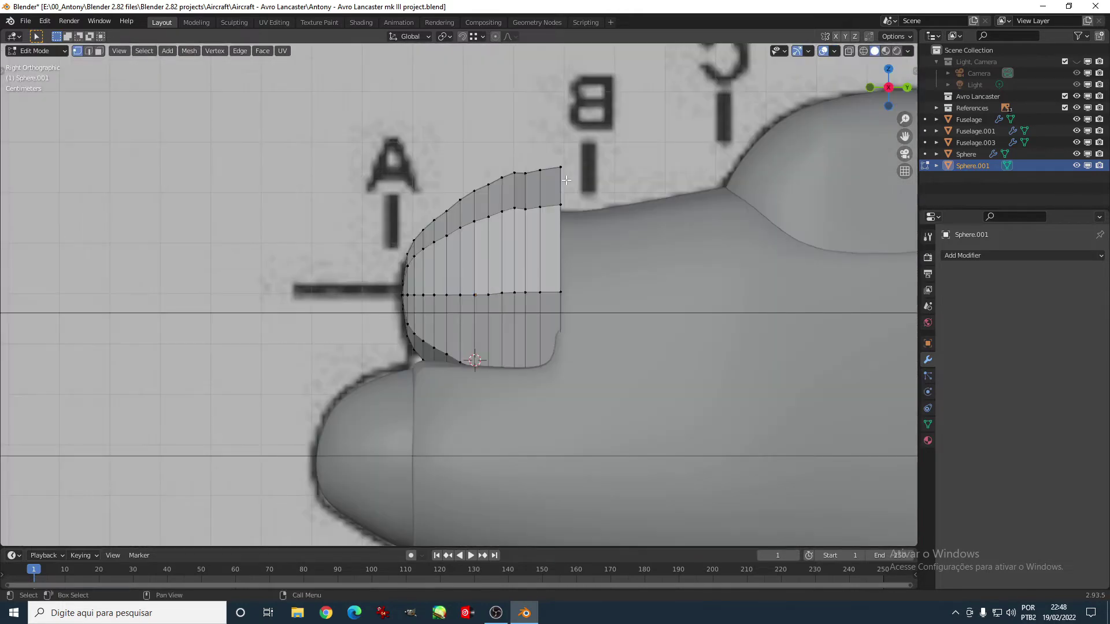
key("shift+z")
key("a")
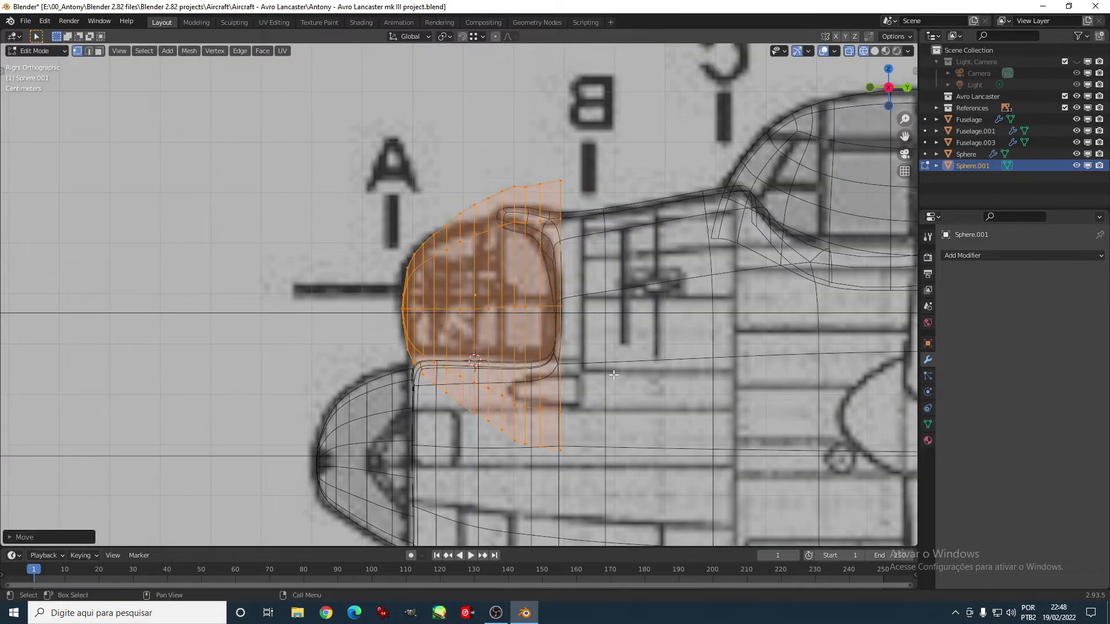
key("alt+a")
key("a")
right_click(483, 428)
left_click(483, 439)
Step: Centre on the extruded region and place it below the canopy in side view
key("KP_7")
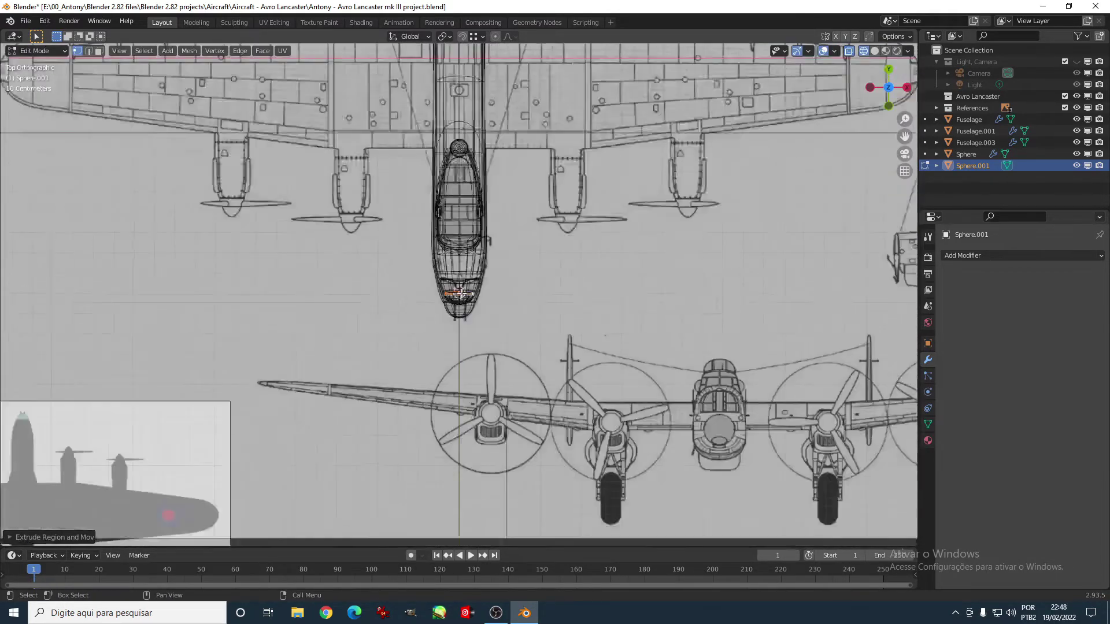
key("shift+z")
scroll(461, 293, "down", 5)
scroll(461, 293, "up", 2)
scroll(461, 293, "up", 3)
key("shift+z")
scroll(556, 315, "down", 3)
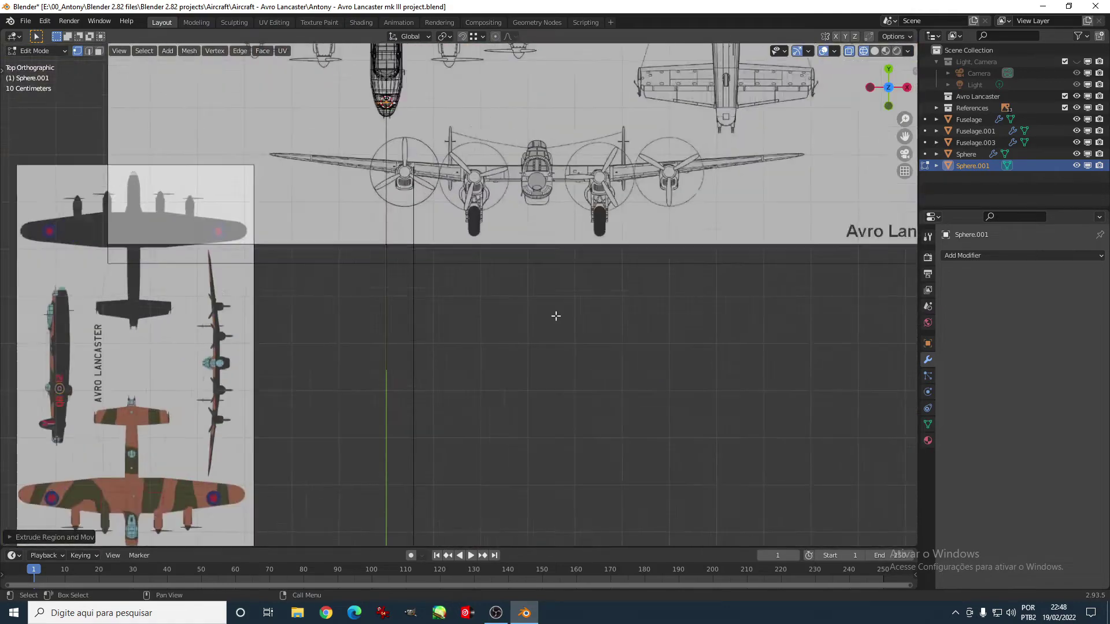
key("KP_Decimal")
key("KP_3")
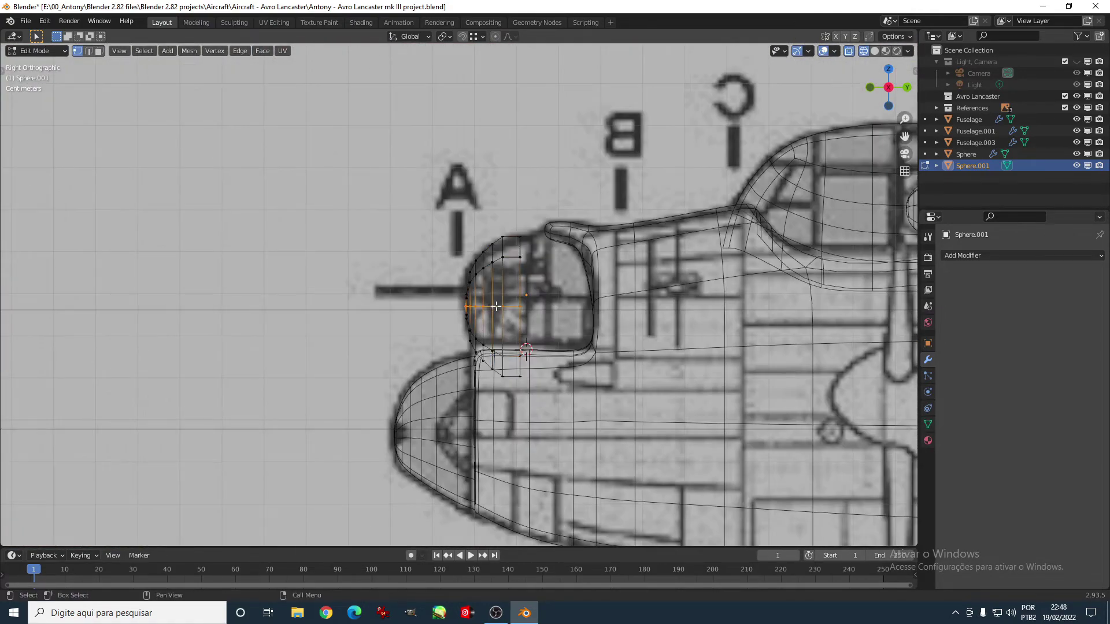
middle_click_drag(496, 306, 536, 317)
key("KP_3")
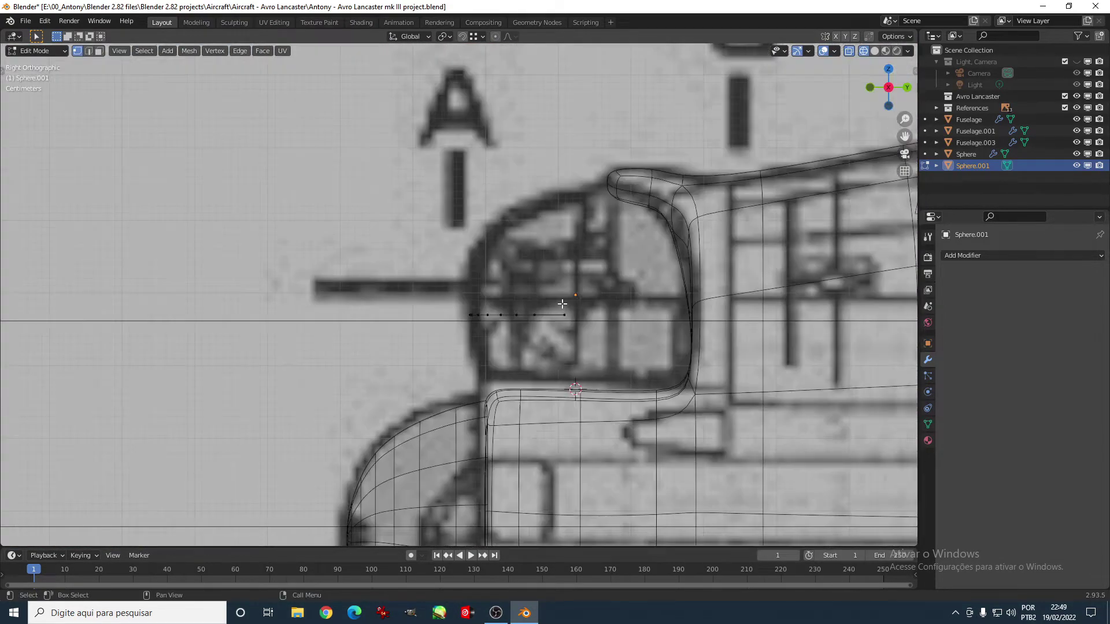
left_click(680, 357)
Step: Widen the extruded band sideways in Top view and reposition Sphere.001 in side view
key("KP_7")
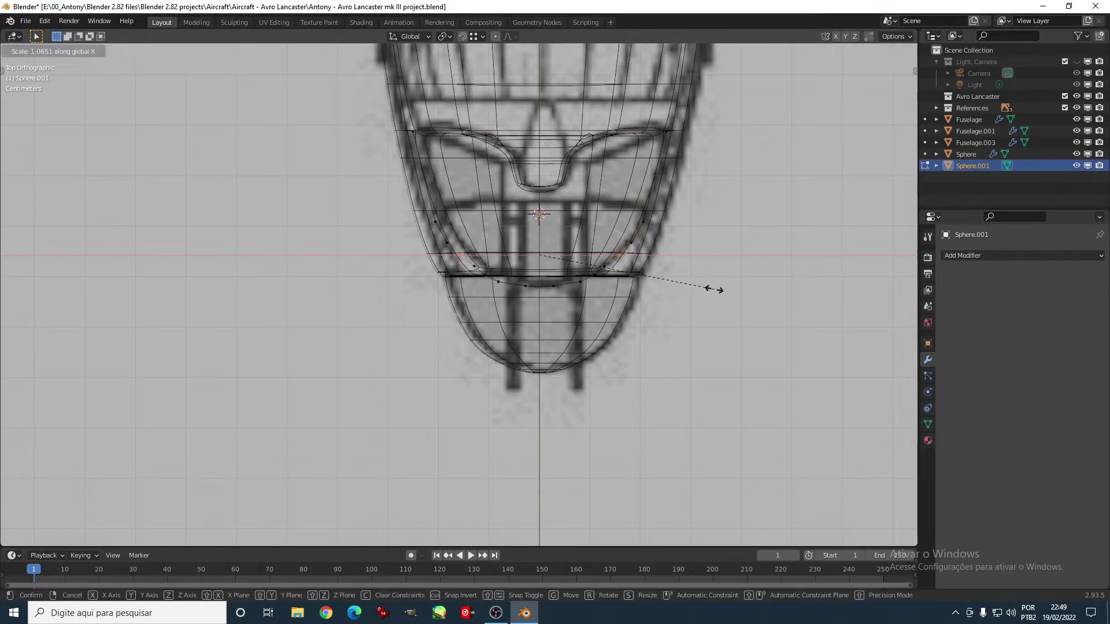
left_click(714, 289)
key("KP_3")
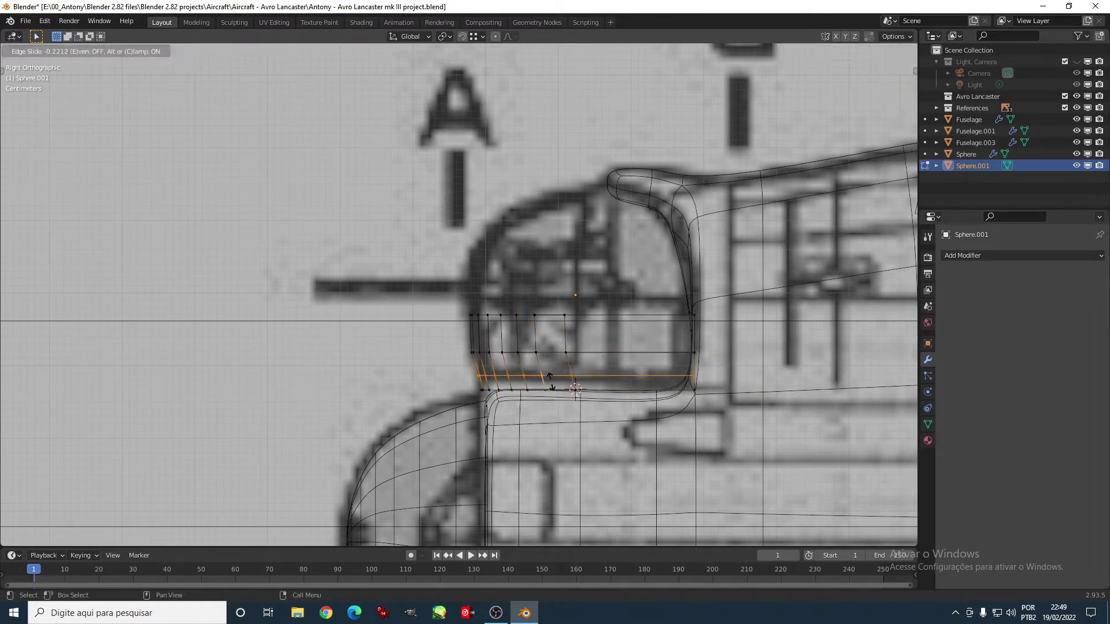
left_click(712, 387)
left_click(925, 119)
middle_click_drag(521, 347, 549, 323)
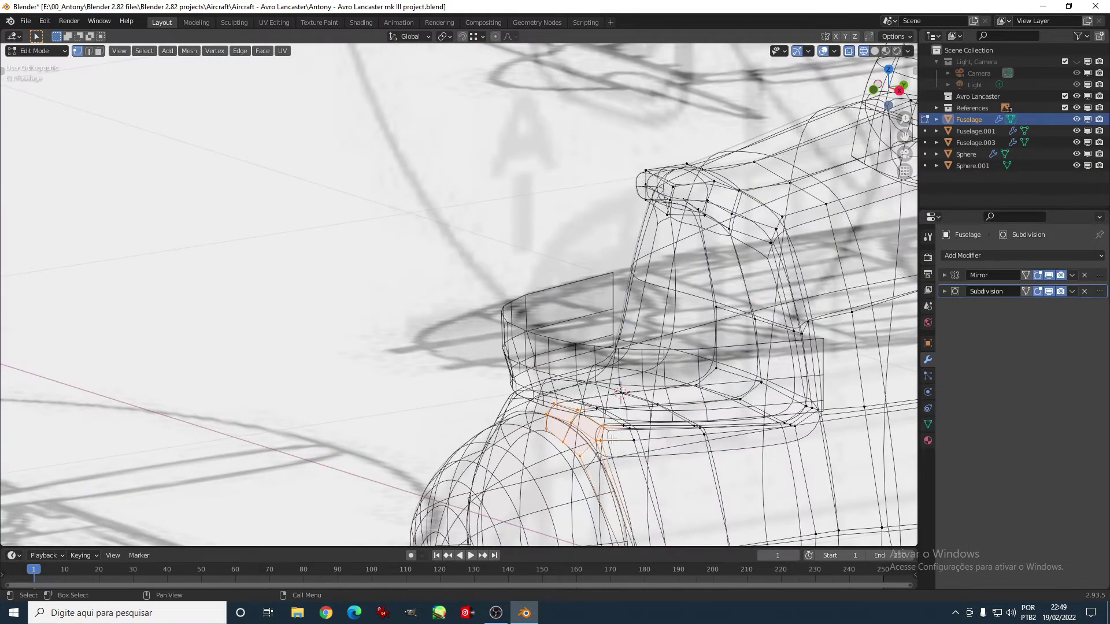
key("KP_3")
Step: Move the selected vertices along Y, then return to Object Mode with Sphere.001 selected
key("g")
key("y")
left_click(524, 404)
scroll(523, 404, "down", 2)
key("Tab")
left_click(972, 166)
Step: Re-enter Edit Mode on the band and move its selected vertices vertically in side view
scroll(720, 370, "up", 2)
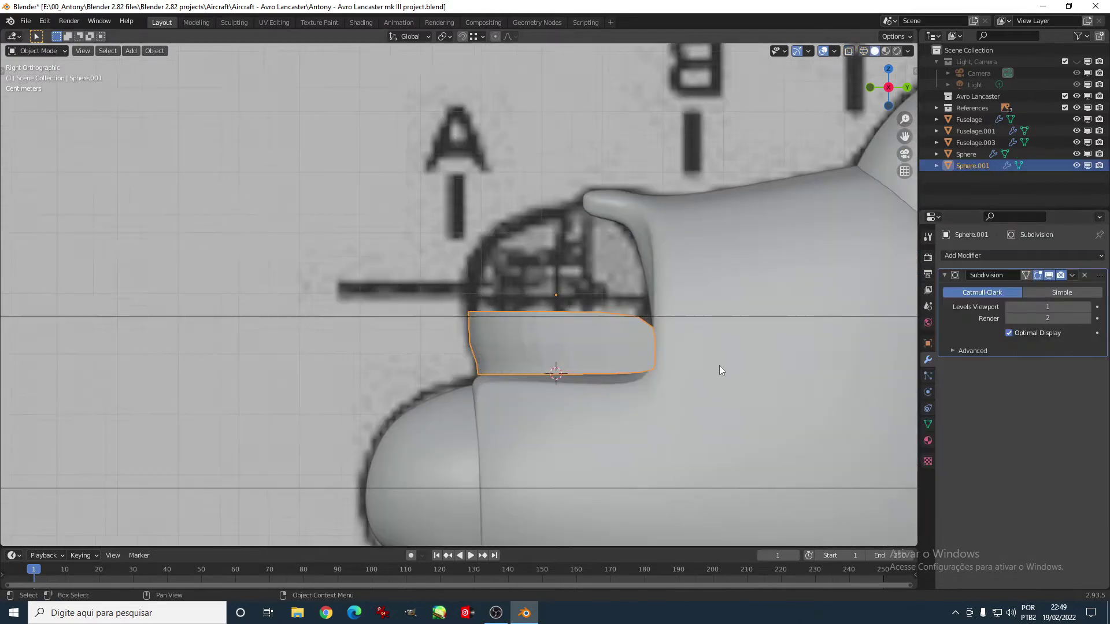
left_click(153, 51)
key("Tab")
key("KP_7")
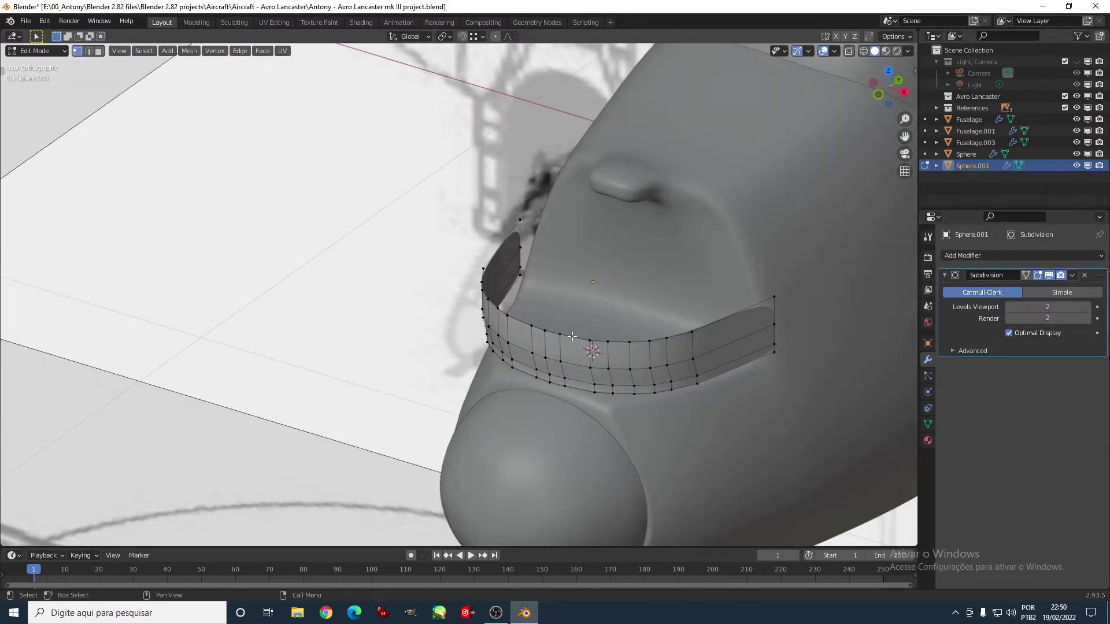
key("KP_1")
key("KP_3")
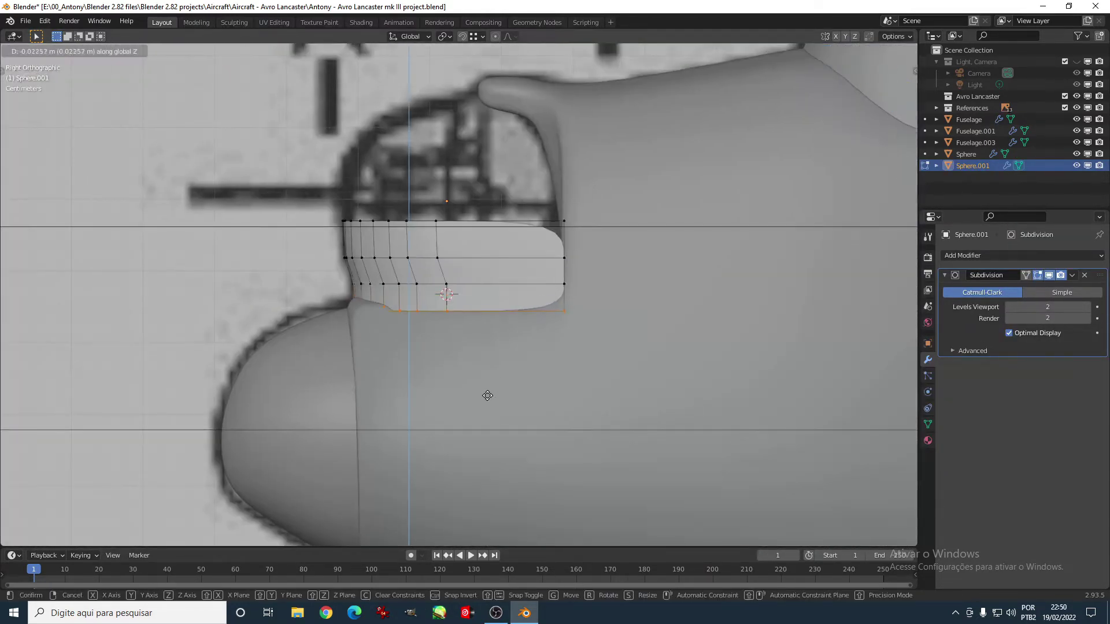
left_click(475, 420)
Step: In Top view, scale the selection with X excluded, then adjust it in side view
key("grave")
key("KP_7")
key("s")
key("shift+x")
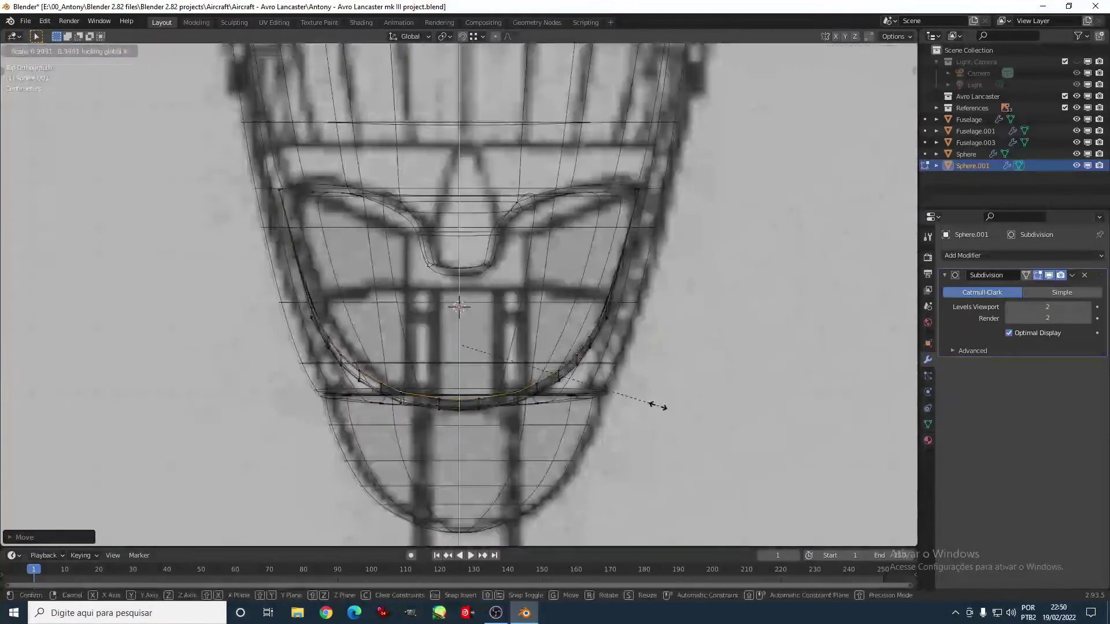
left_click(634, 190)
key("KP_3")
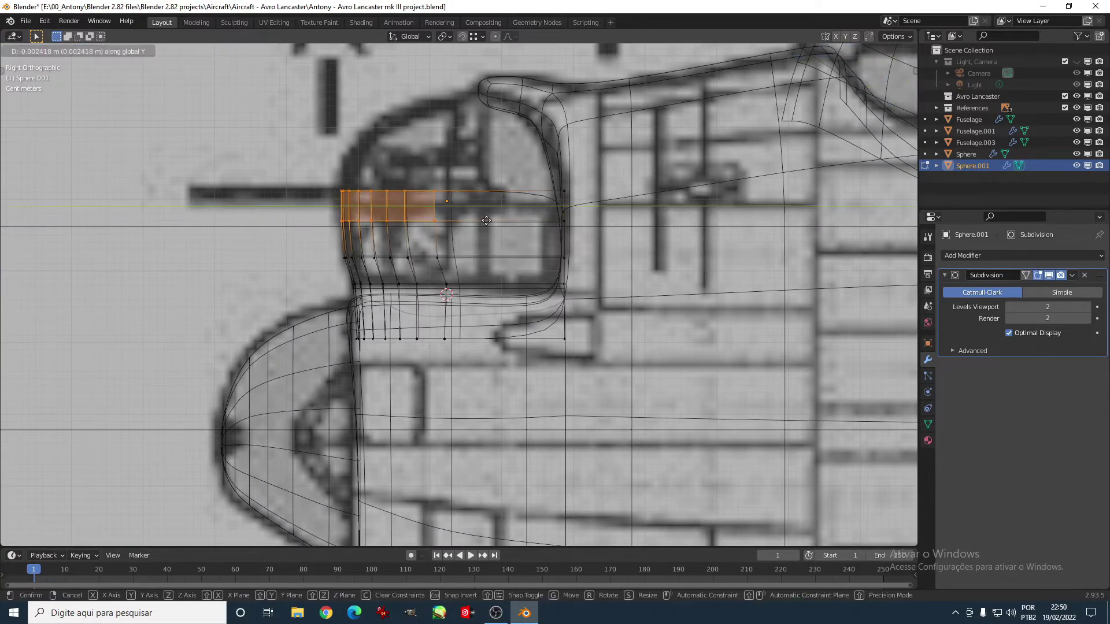
left_click(452, 227)
Step: Select the band's lower lip loop and resize it, then scale it along X from the front
scroll(457, 205, "up", 3, "shift")
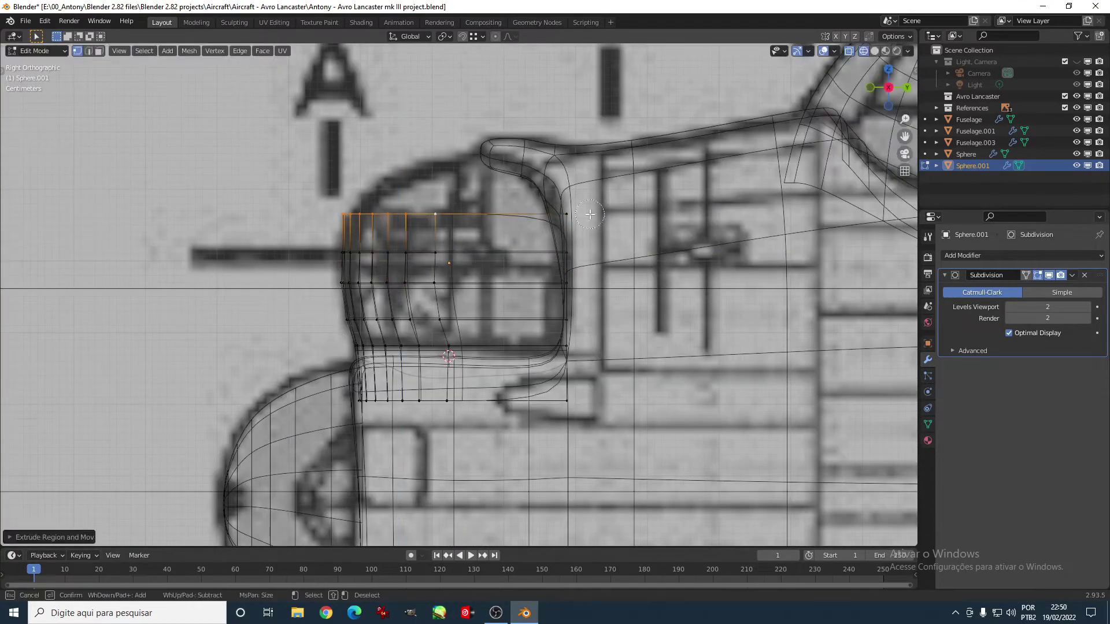
middle_click_drag(528, 214, 457, 306)
left_click(457, 307, "alt")
key("s")
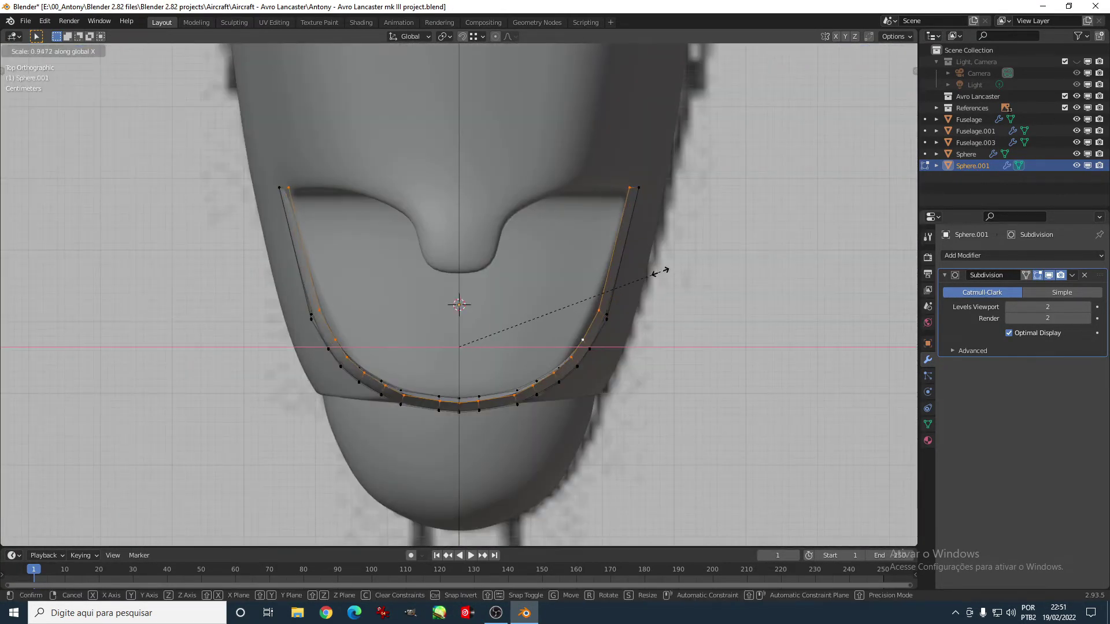
middle_click_drag(521, 220, 549, 228)
key("KP_3")
key("KP_1")
key("s")
key("x")
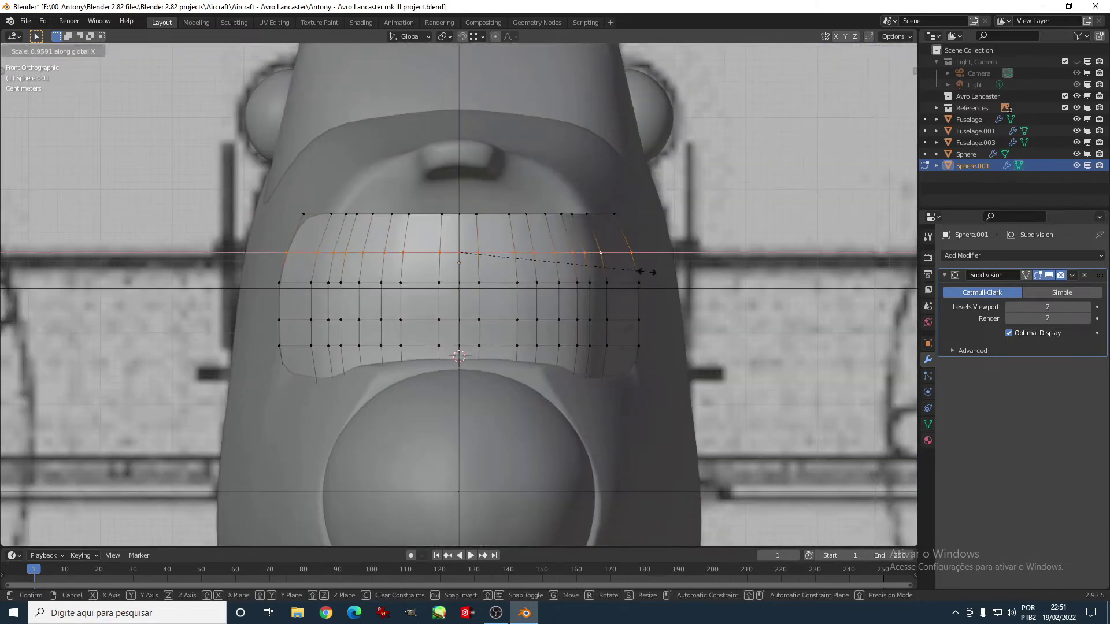
Step: Soft-move the vertices vertically and narrow the band's top edge across its width
key("KP_7")
key("KP_3")
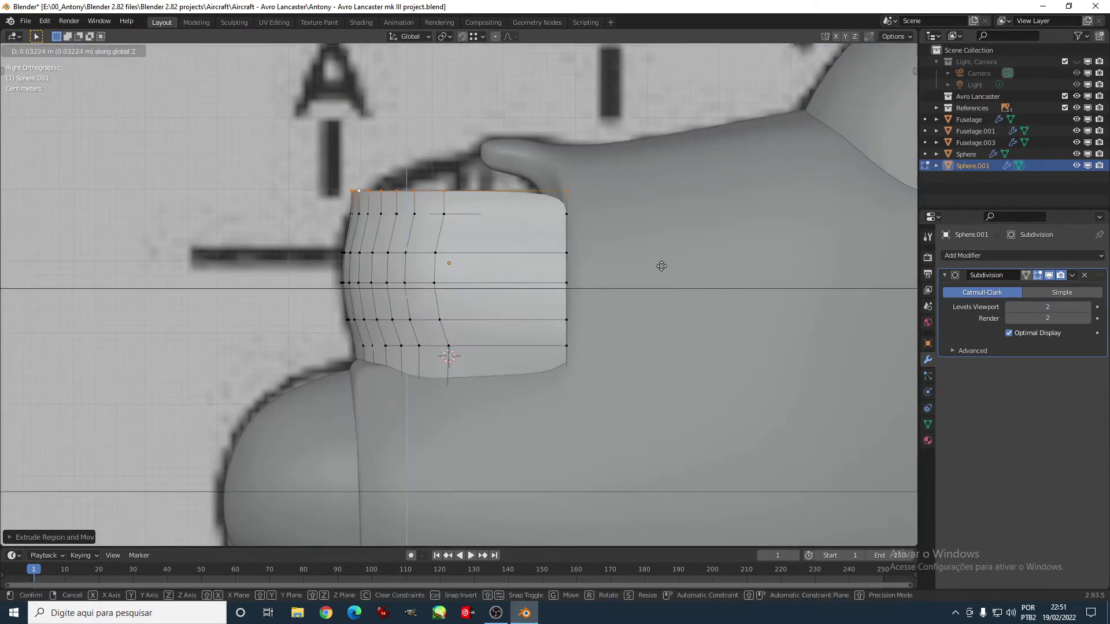
key("shift+z")
key("g")
left_click(589, 201)
key("KP_1")
key("shift+z")
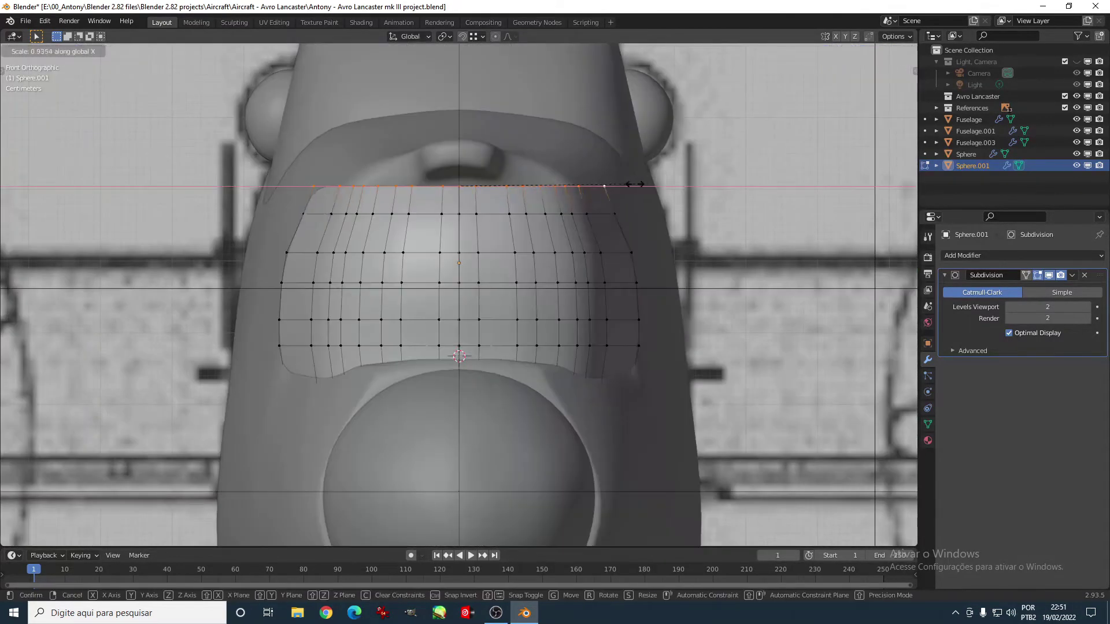
key("KP_7")
key("KP_3")
scroll(578, 191, "up", 3)
left_click(578, 186, "alt")
Step: Extrude the top edge loop upward and scale it flatter over the fuselage nose
key("e")
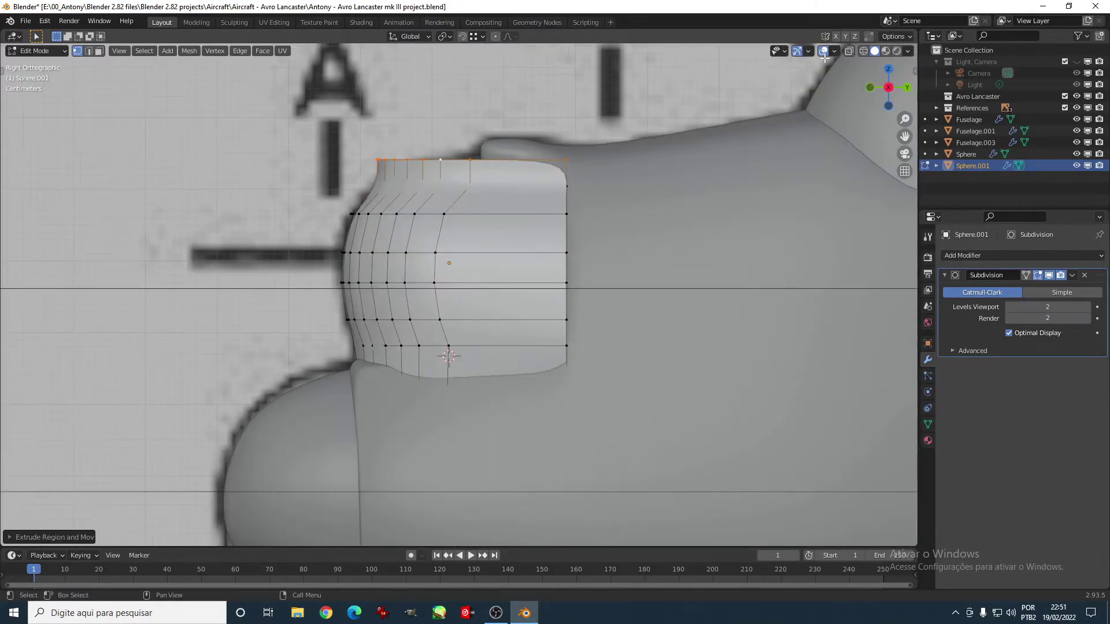
left_click(588, 187)
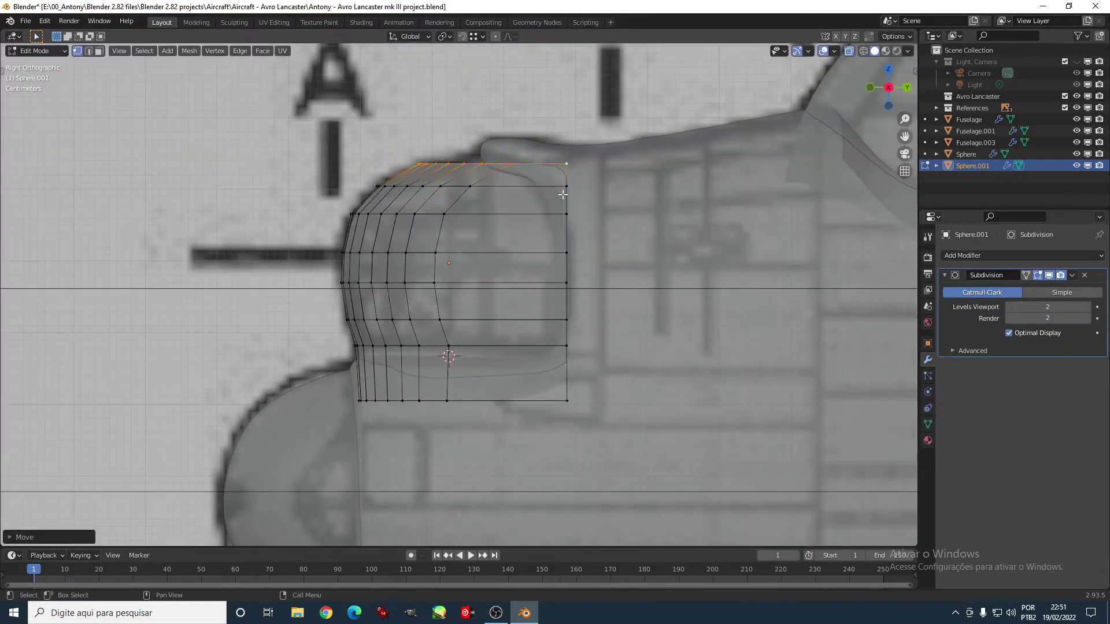
key("KP_1")
key("s")
left_click(657, 277)
key("KP_7")
key("KP_3")
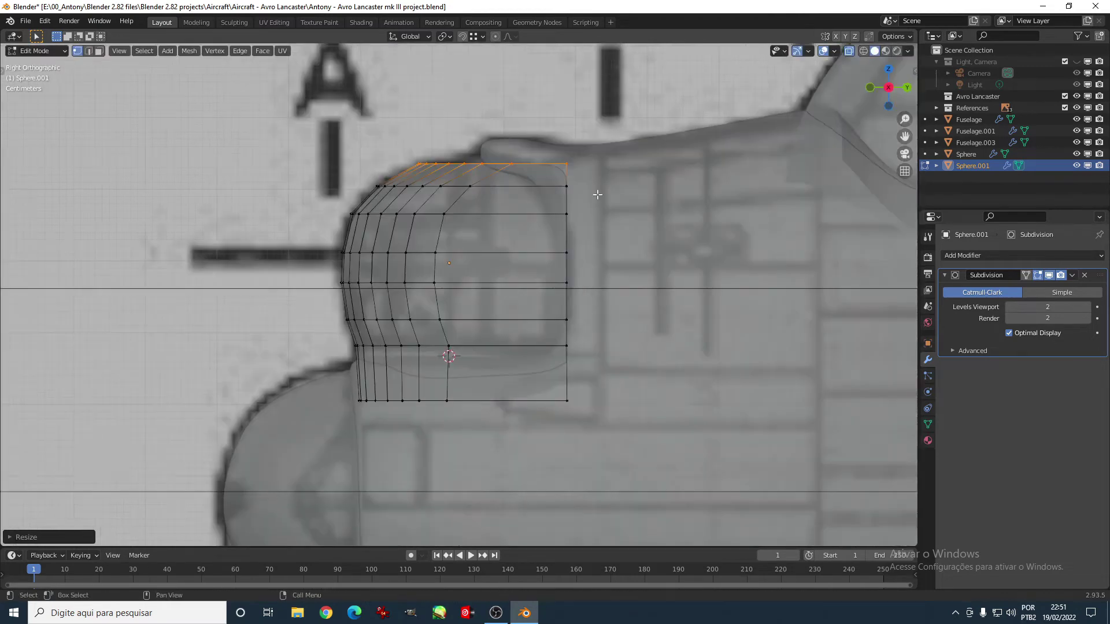
key("alt+z")
Step: Inspect the canopy from above in see-through shading and switch to editing the fuselage mesh
mouse_move(597, 195)
middle_mouse_down()
mouse_move(399, 206)
mouse_move(624, 220)
mouse_move(491, 289)
mouse_move(416, 344)
mouse_move(844, 76)
mouse_move(694, 281)
middle_mouse_up()
key("e")
key("KP_7")
key("KP_7")
key("z")
key("Tab")
left_click(416, 344)
Step: In Edit Mode with X-ray, move a fuselage nose vertex in front view
key("Tab")
key("alt+z")
key("KP_1")
key("alt+z")
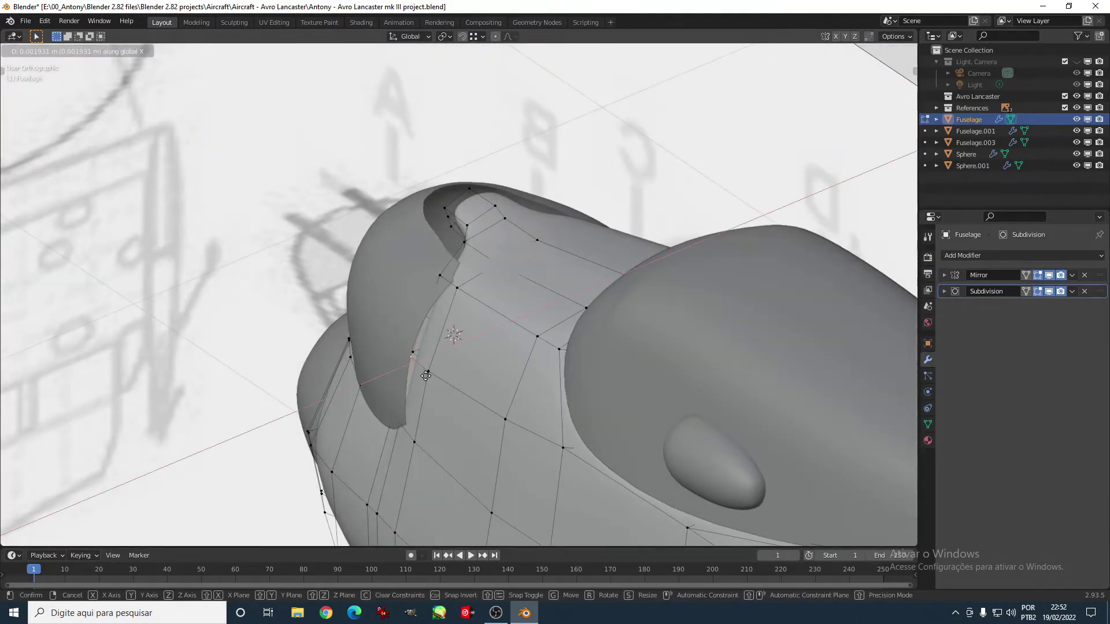
key("g")
left_click(695, 281)
Step: Inspect the nose from front, orbited and top views with X-ray on
key("alt+z")
key("KP_1")
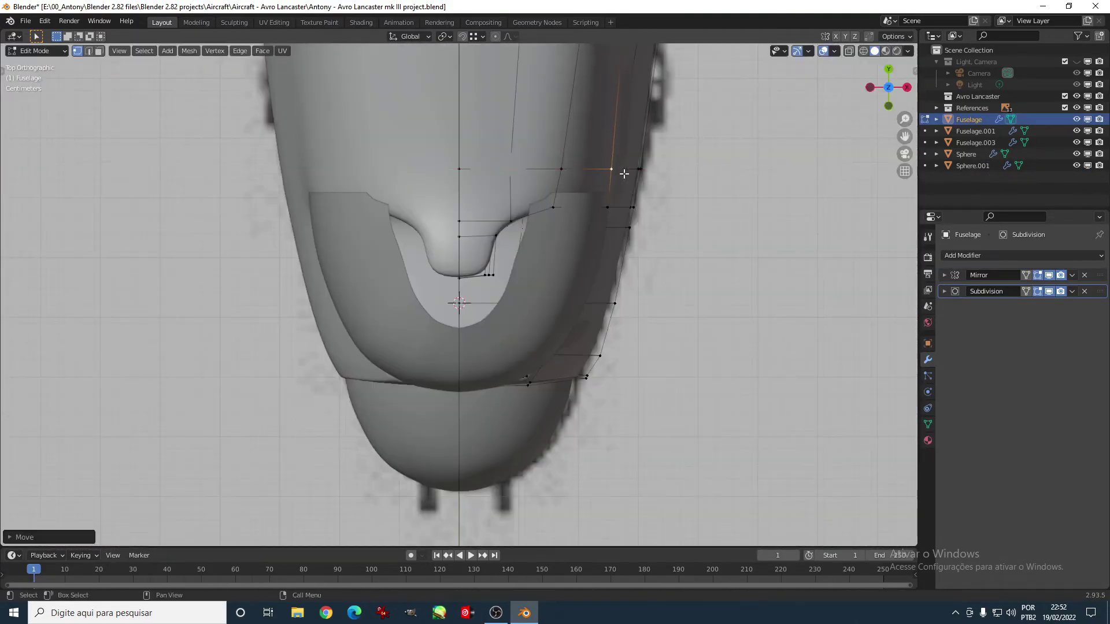
middle_click_drag(695, 281, 731, 217)
key("alt+z")
key("KP_1")
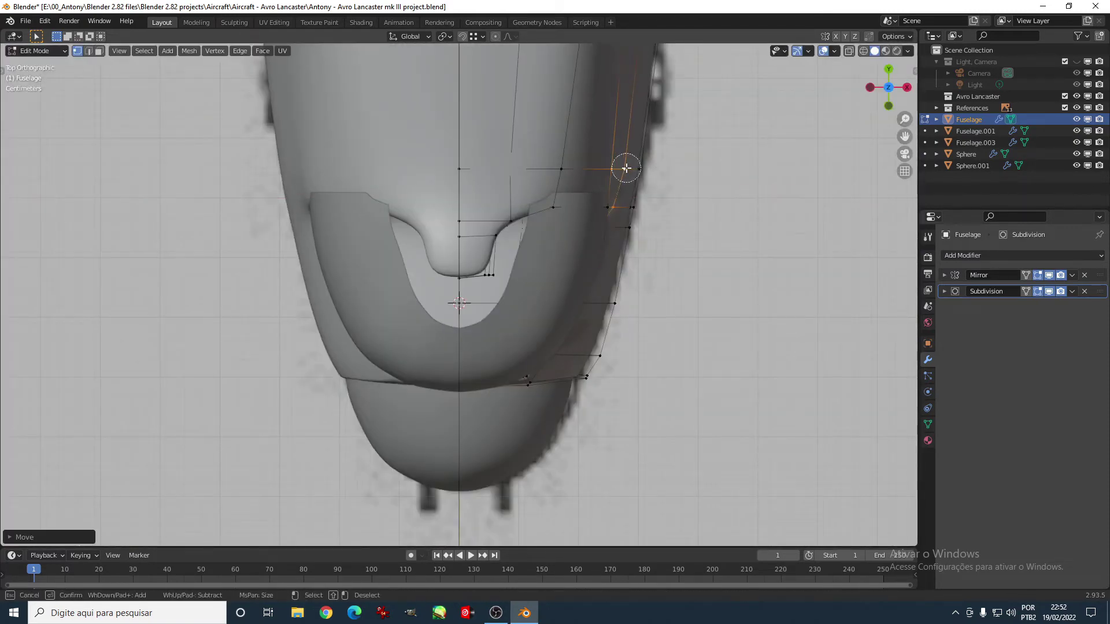
mouse_move(624, 168)
middle_mouse_down()
mouse_move(592, 367)
mouse_move(611, 286)
middle_mouse_up()
key("alt+z")
key("KP_7")
Step: Try an X-constrained move of the fuselage selection, then leave fuselage editing
key("alt+z")
key("alt+z")
key("z")
key("g")
key("x")
key("Escape")
key("Tab")
Step: Select the canopy shell and pick its left and right vertical edge loops
left_click(536, 269)
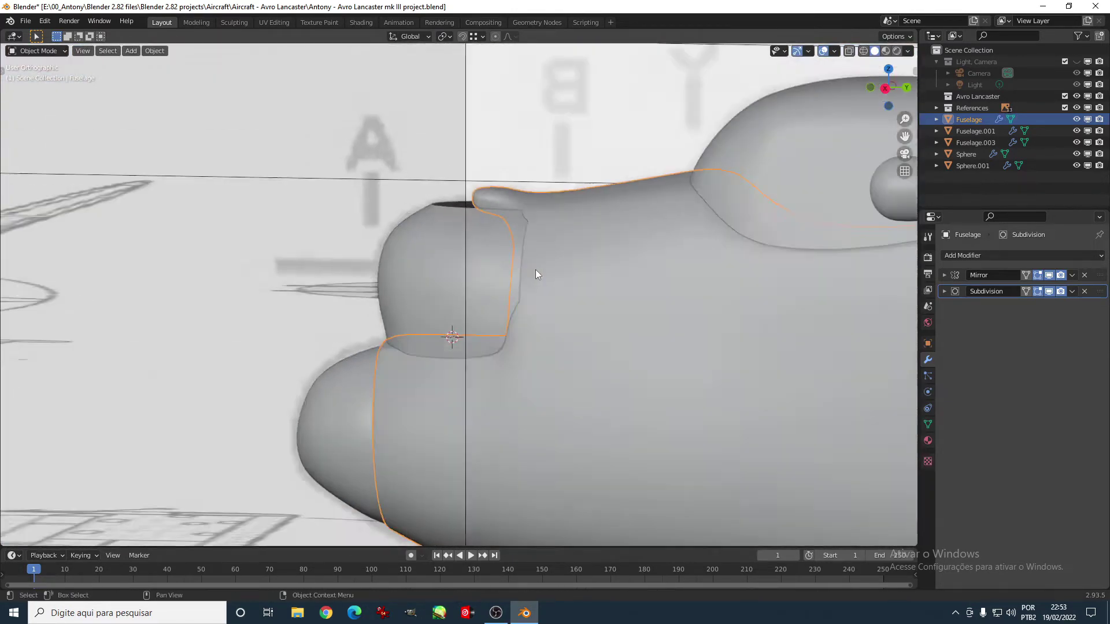
key("Tab")
middle_click_drag(535, 269, 455, 284)
right_click(454, 284)
left_click(379, 324, "alt")
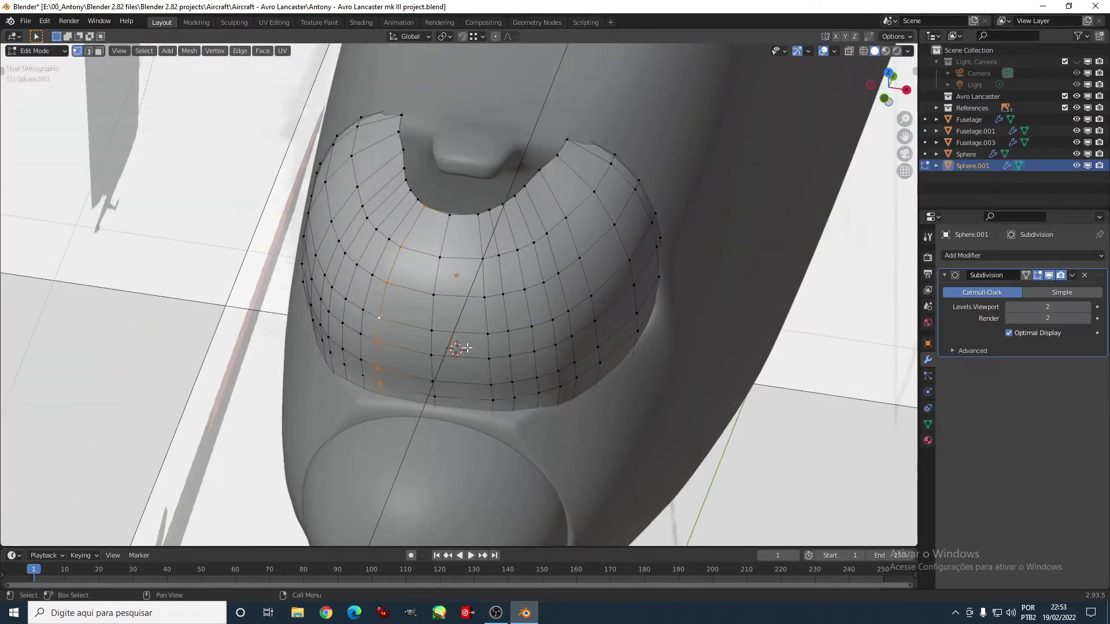
middle_click_drag(382, 273, 501, 312)
left_click(501, 312, "alt+shift")
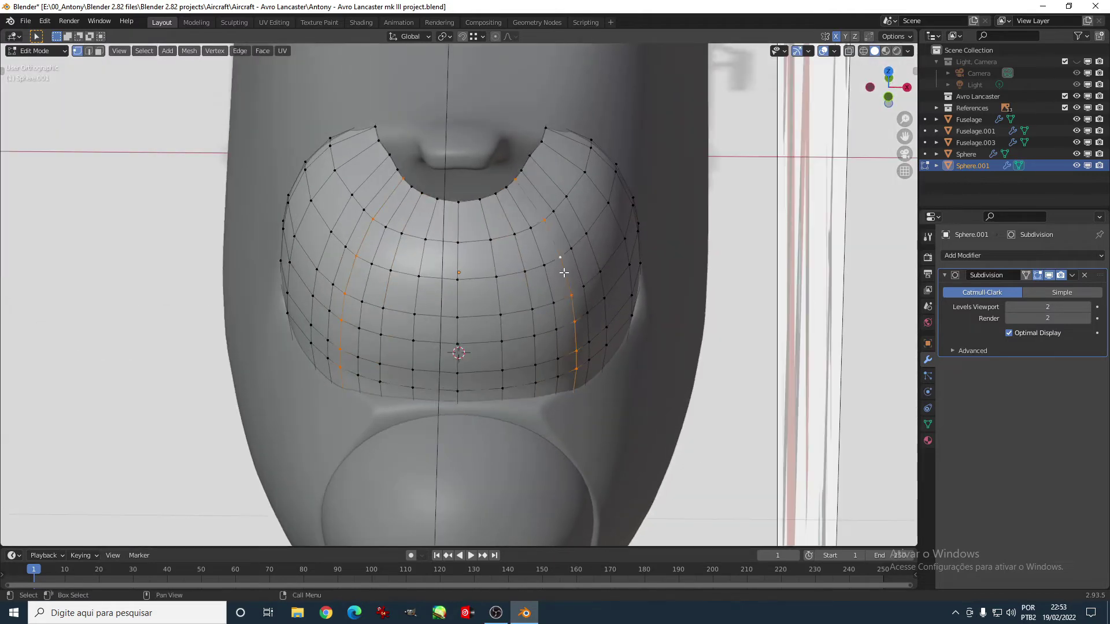
key("Escape")
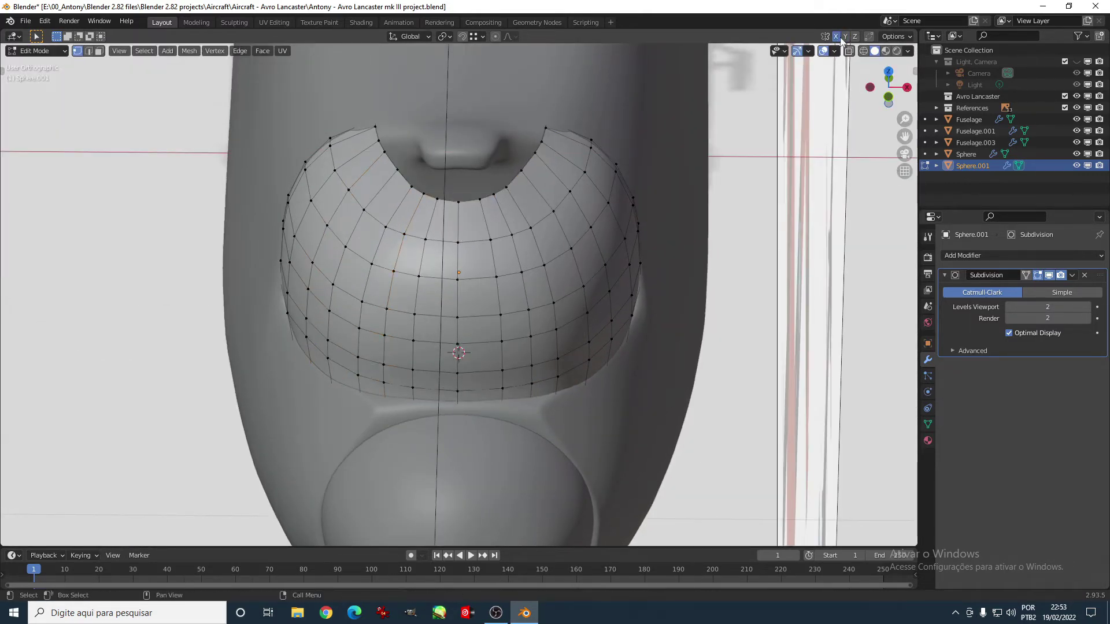
Step: Slide the canopy's top edge along Y in side view to tighten it
key("KP_1")
key("KP_3")
key("g")
key("z")
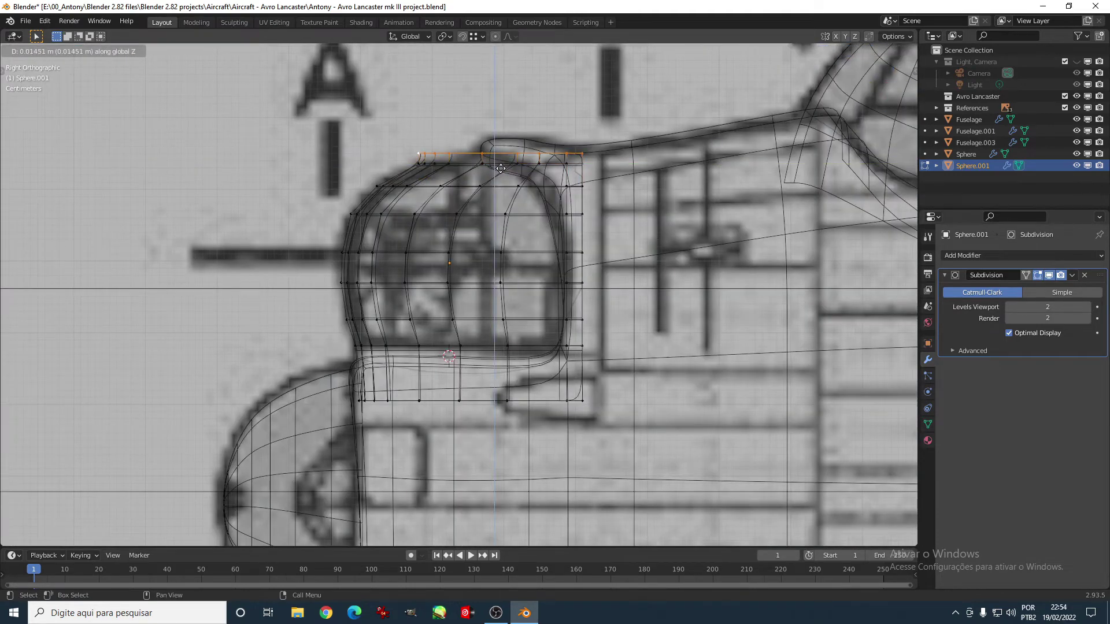
key("y")
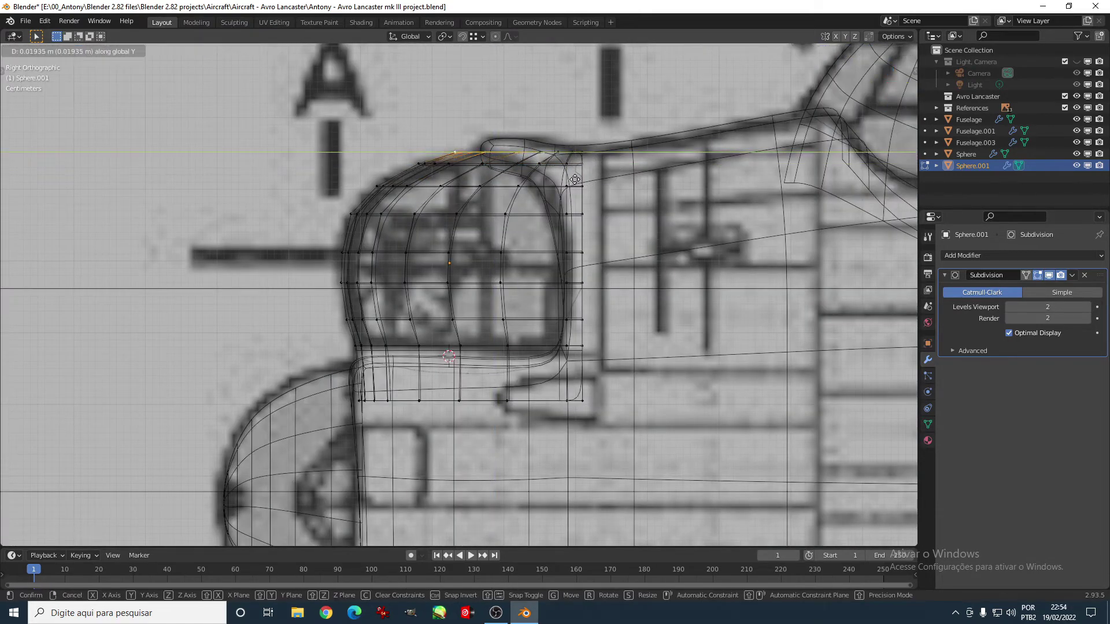
left_click(575, 179)
middle_click_drag(574, 179, 550, 200)
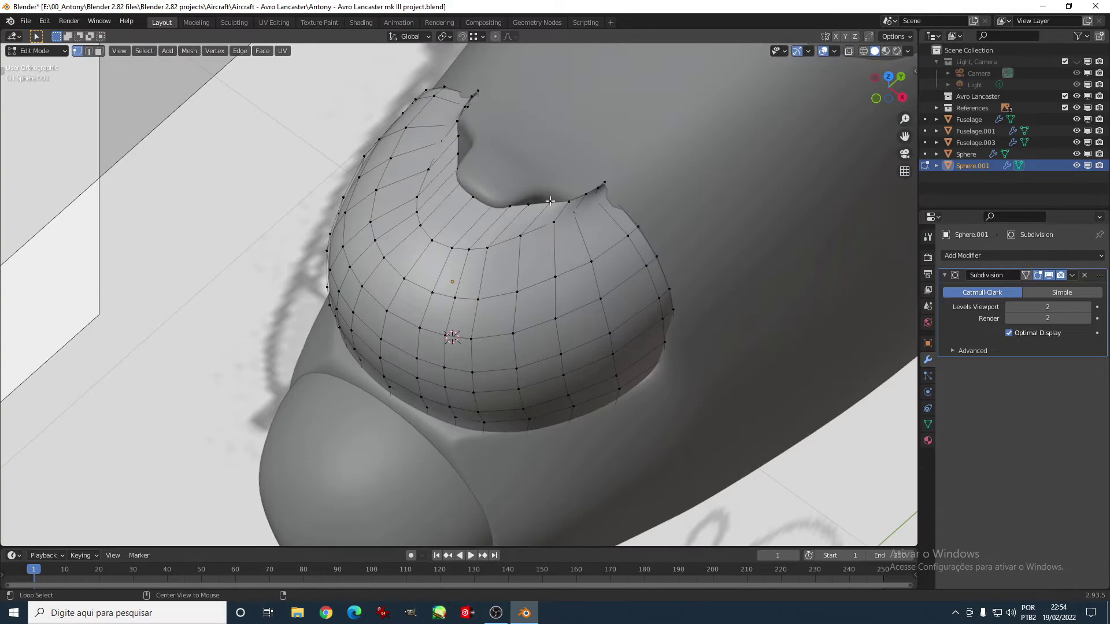
left_click(639, 253)
Step: Inspect the smoothed canopy from the side in Object Mode
key("Tab")
key("KP_3")
scroll(602, 261, "up", 3)
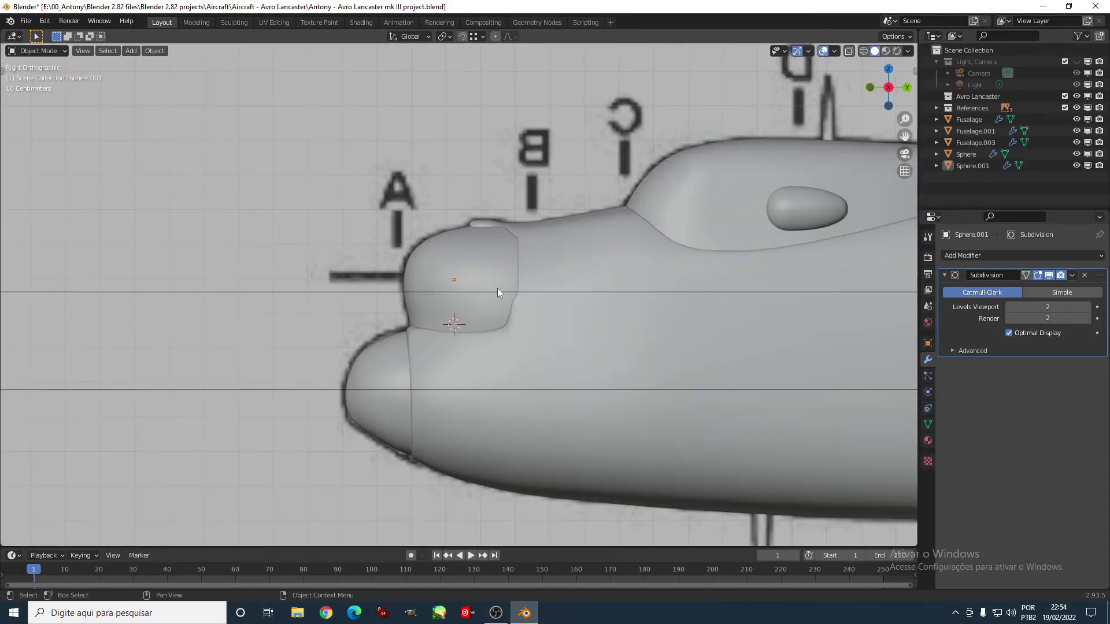
scroll(497, 288, "down", 8)
scroll(546, 377, "up", 5)
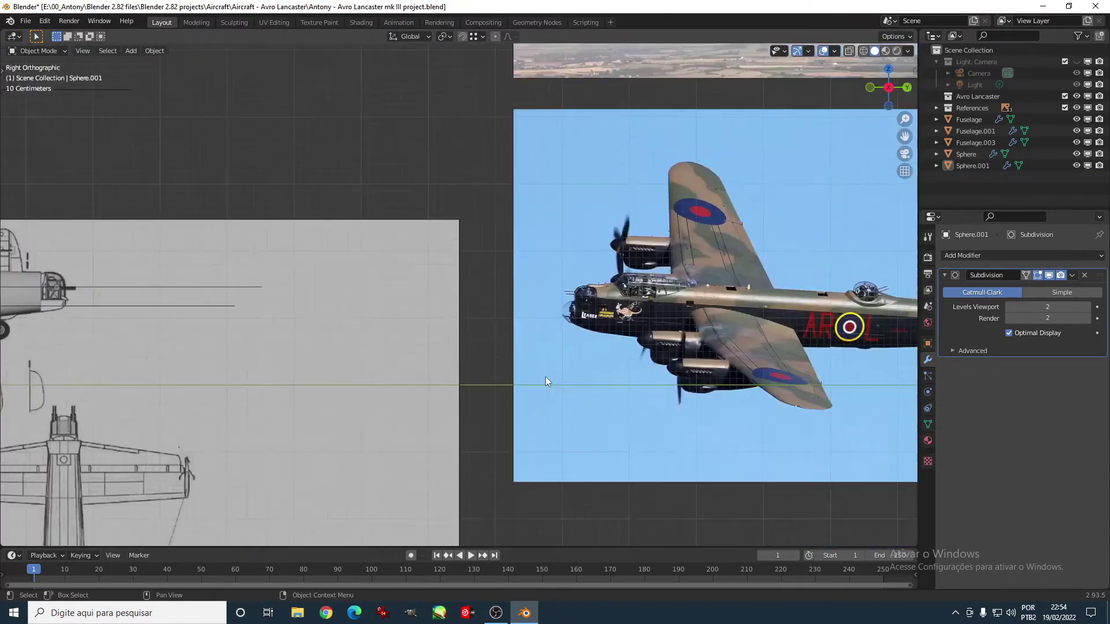
scroll(545, 376, "down", 2)
scroll(588, 128, "up", 4)
scroll(533, 372, "down", 6)
scroll(765, 303, "up", 6)
Step: Move the fuselage vertices around the canopy opening to sit tighter
left_click(675, 307)
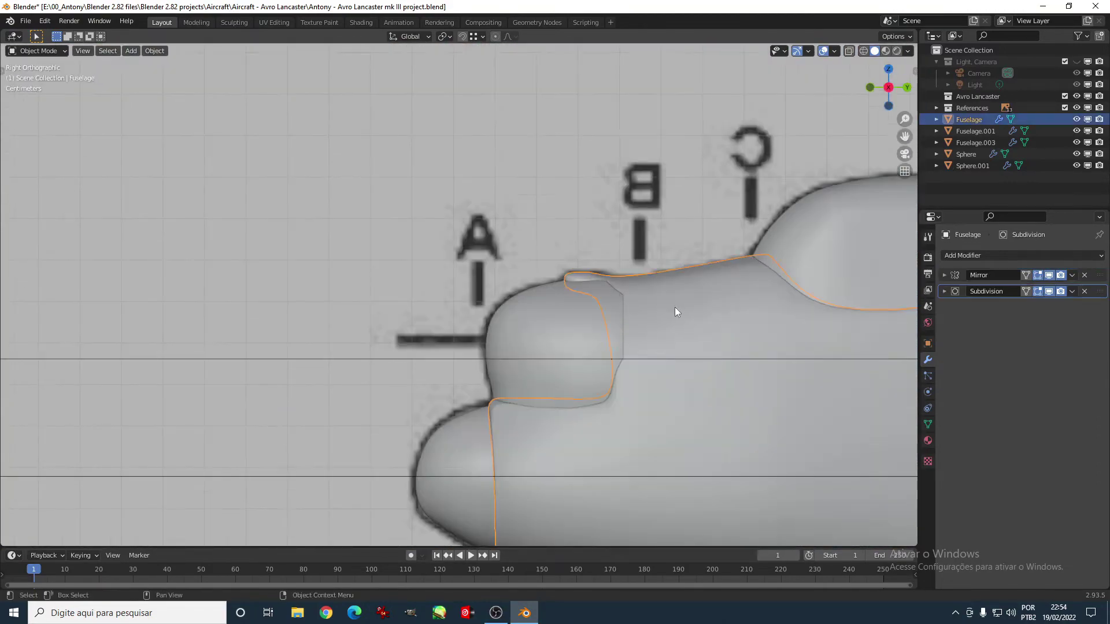
key("Tab")
key("alt+z")
scroll(499, 263, "up", 2)
left_click(500, 280, "alt")
left_click(545, 280, "alt")
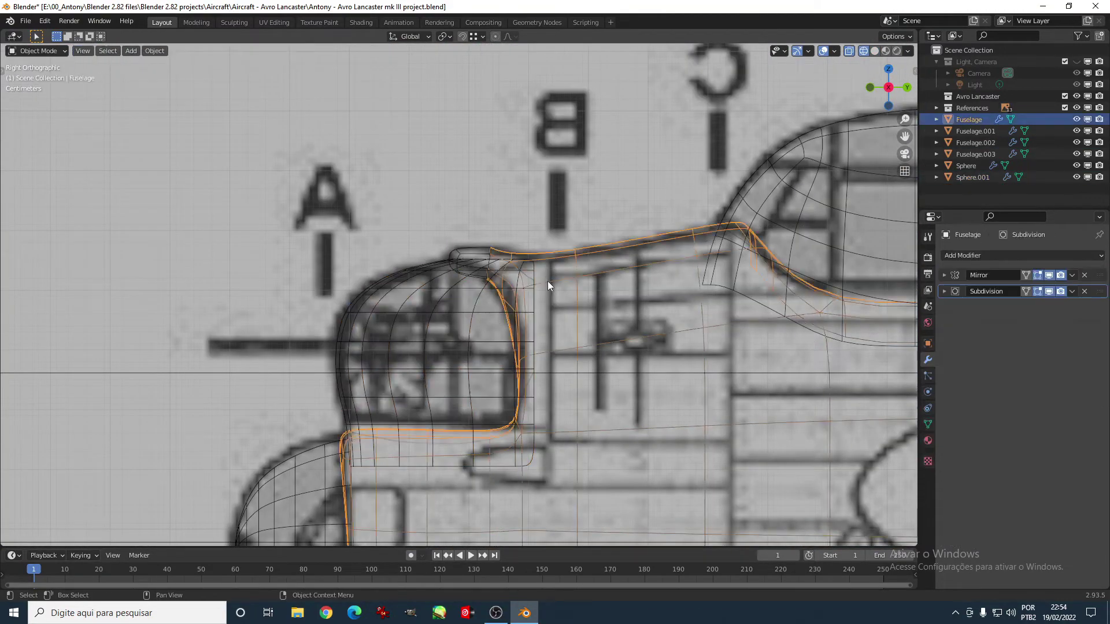
left_click(495, 281)
key("g")
left_click(514, 299)
Step: Dissolve the selected fuselage edges around the nose window
mouse_move(515, 299)
middle_mouse_down()
mouse_move(665, 173)
mouse_move(848, 60)
mouse_move(519, 318)
mouse_move(520, 227)
middle_mouse_up()
key("alt+z")
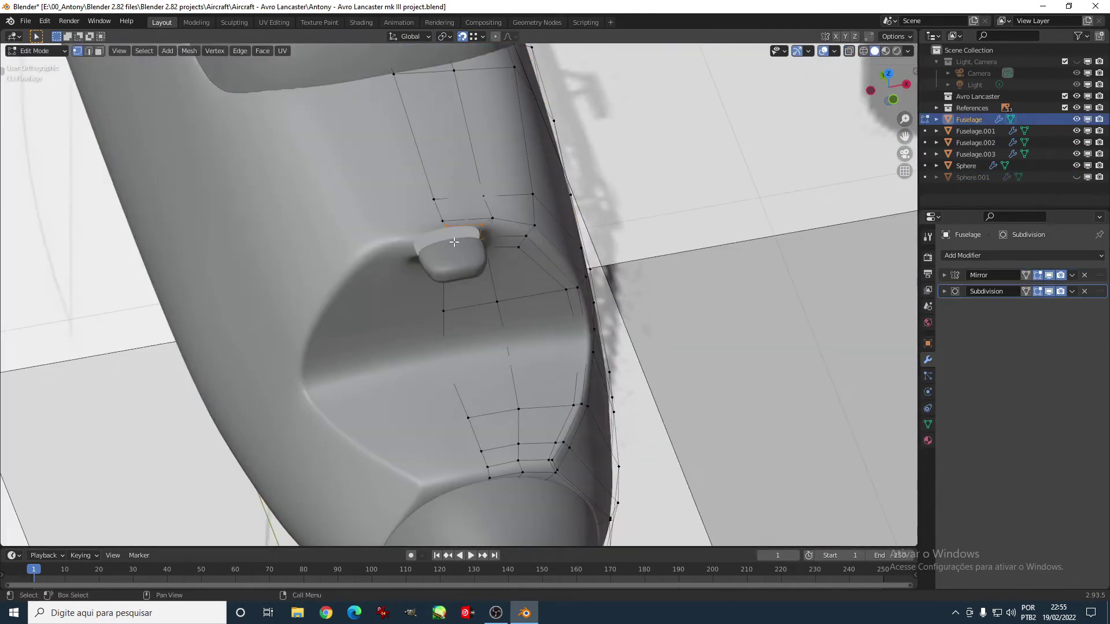
key("x")
left_click(497, 201)
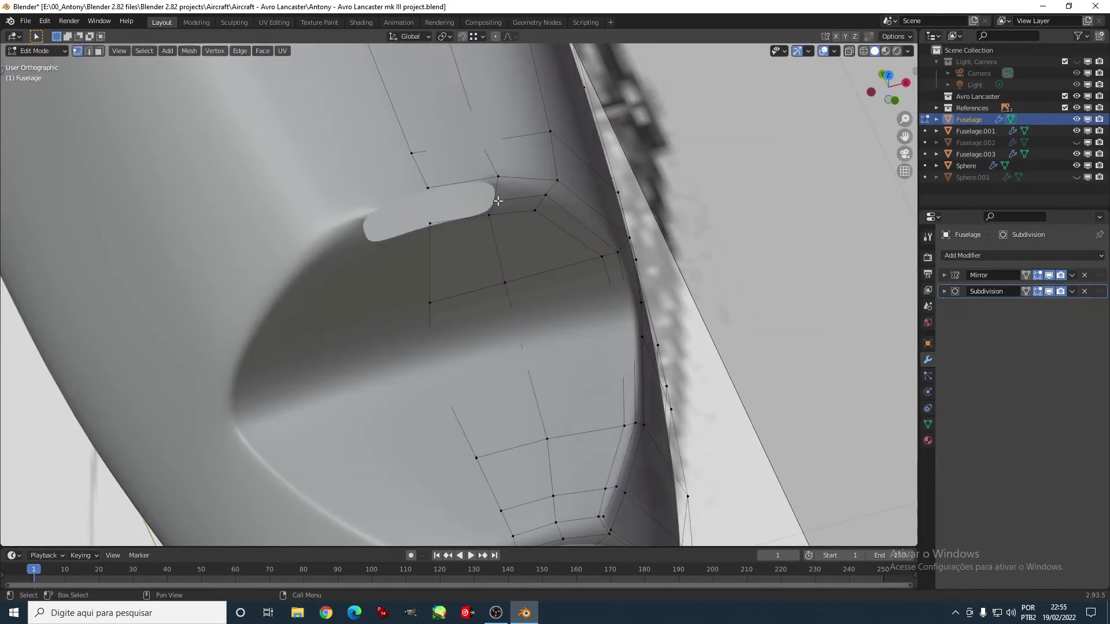
key("z")
key("z")
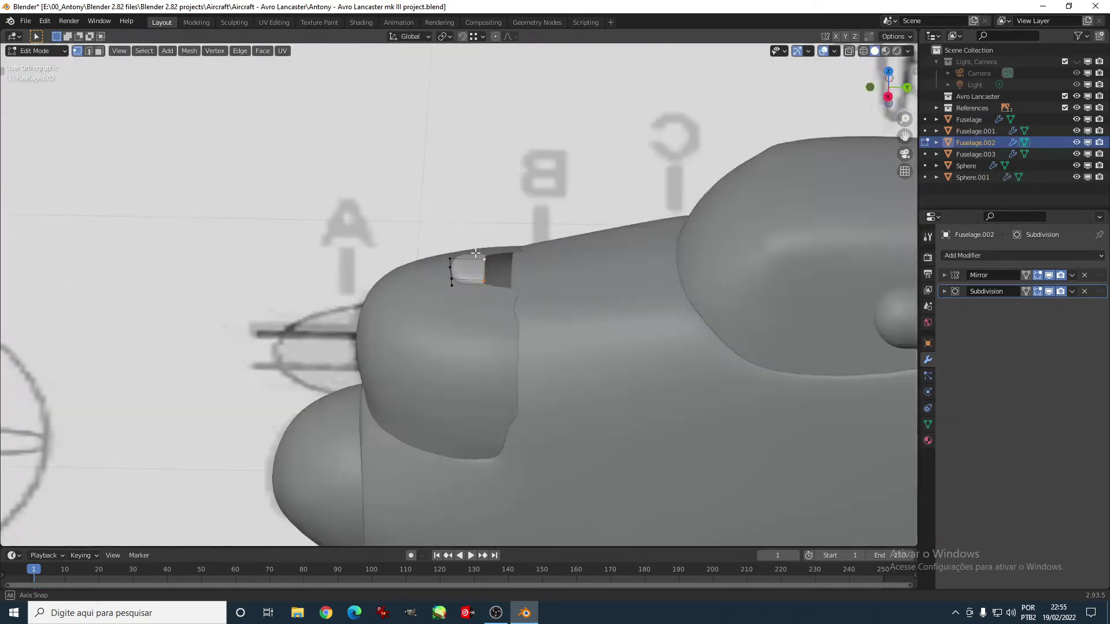
Step: Flatten the top blister by scaling it to 0 along Z in top view
key("KP_7")
key("s")
key("z")
key("0")
key("Escape")
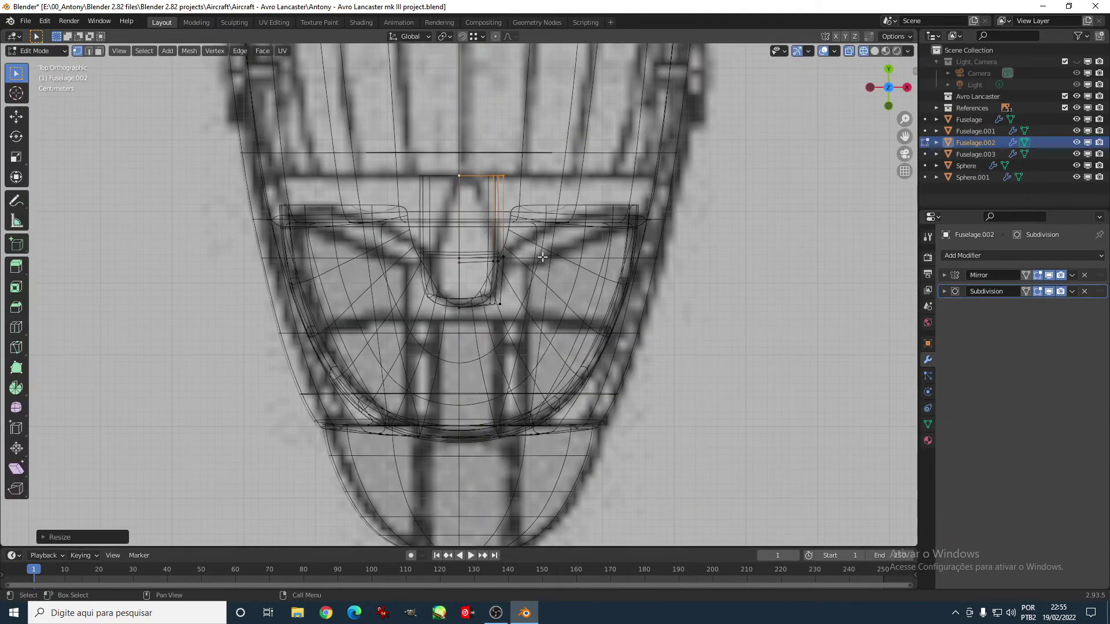
key("shift+z")
Step: Select the whole blister cage and recalculate its normals to face outside
middle_click_drag(585, 261, 819, 93)
key("alt+z")
left_click(546, 322)
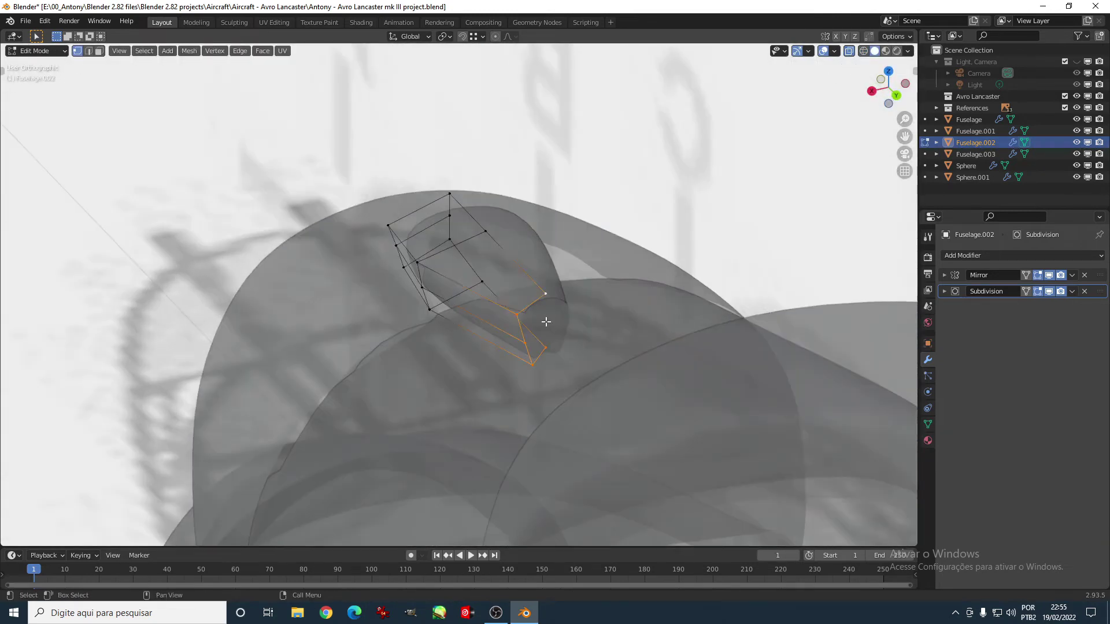
middle_click_drag(619, 354, 574, 341)
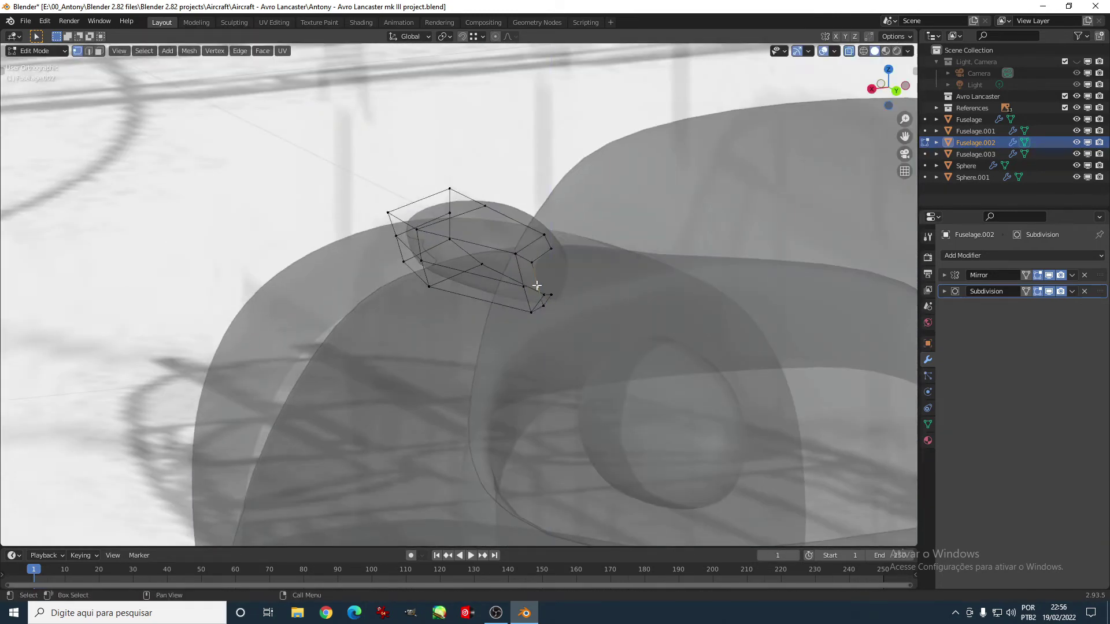
key("a")
left_click(189, 51)
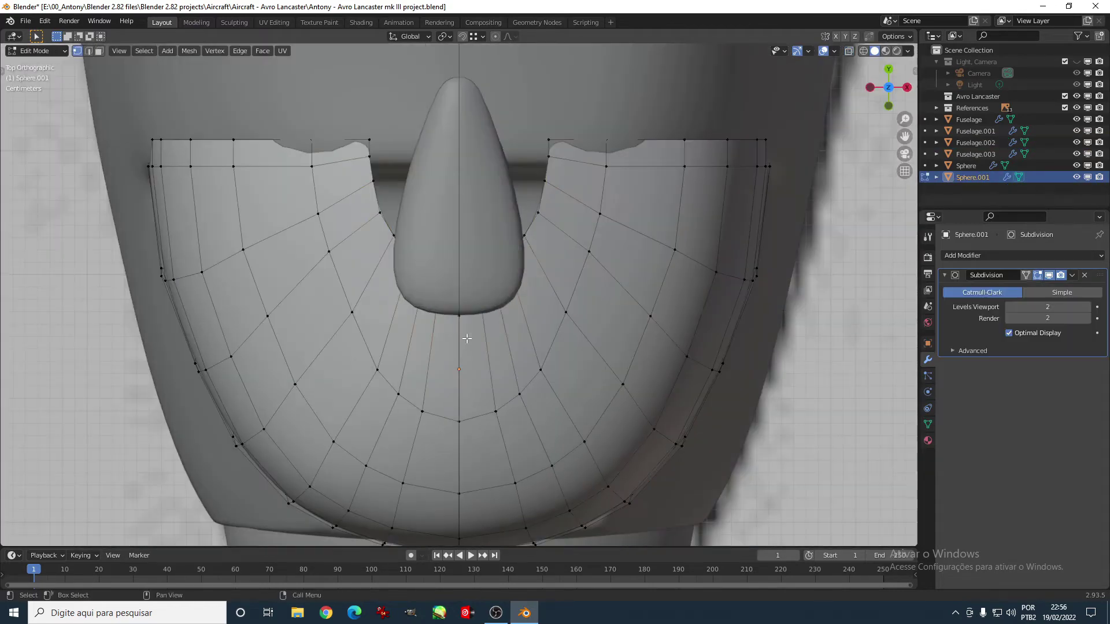
Step: Narrow the canopy cutout loop by scaling it along X
left_click(467, 338, "alt")
key("s")
key("x")
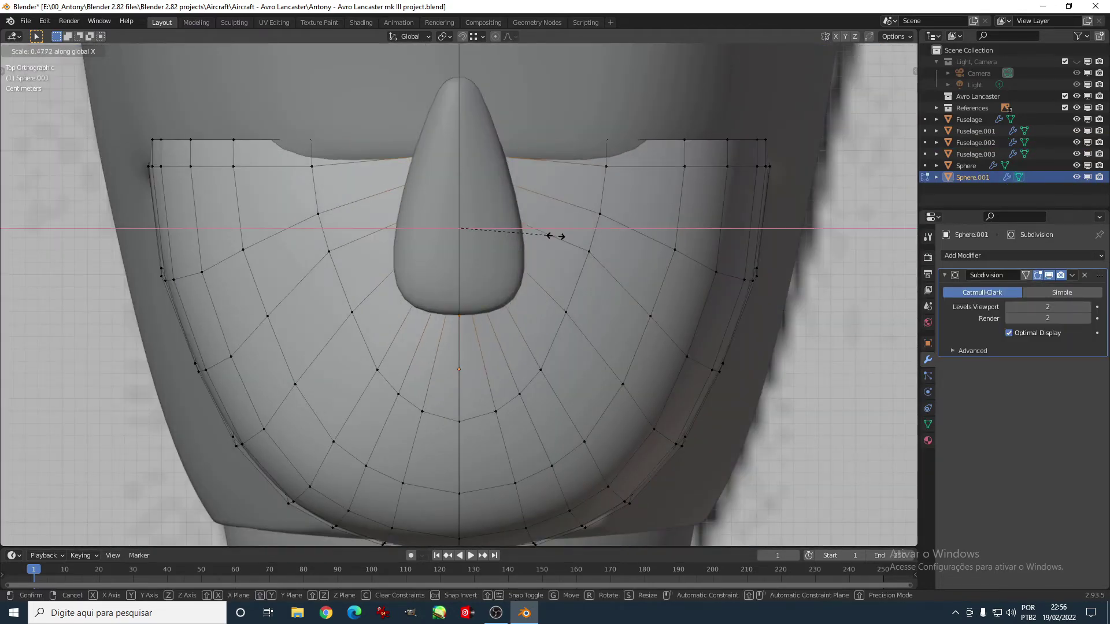
left_click(556, 236)
middle_click_drag(556, 236, 435, 257)
scroll(435, 256, "up", 3)
Step: Bridge the two edge loops across the canopy cutout with Bridge Edge Loops
key("c")
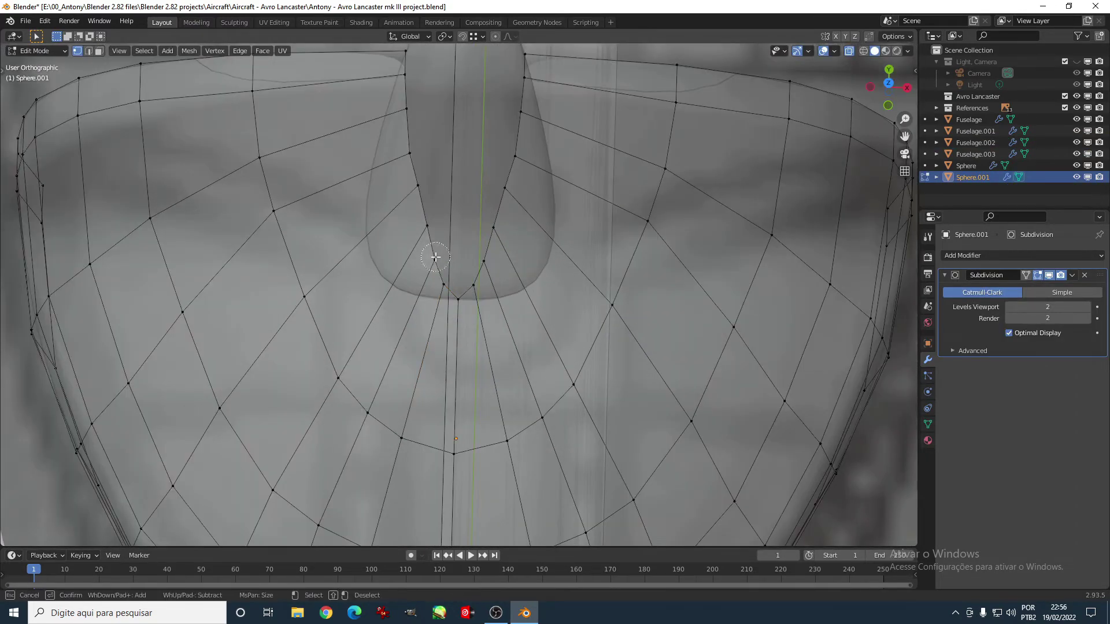
left_click(240, 51)
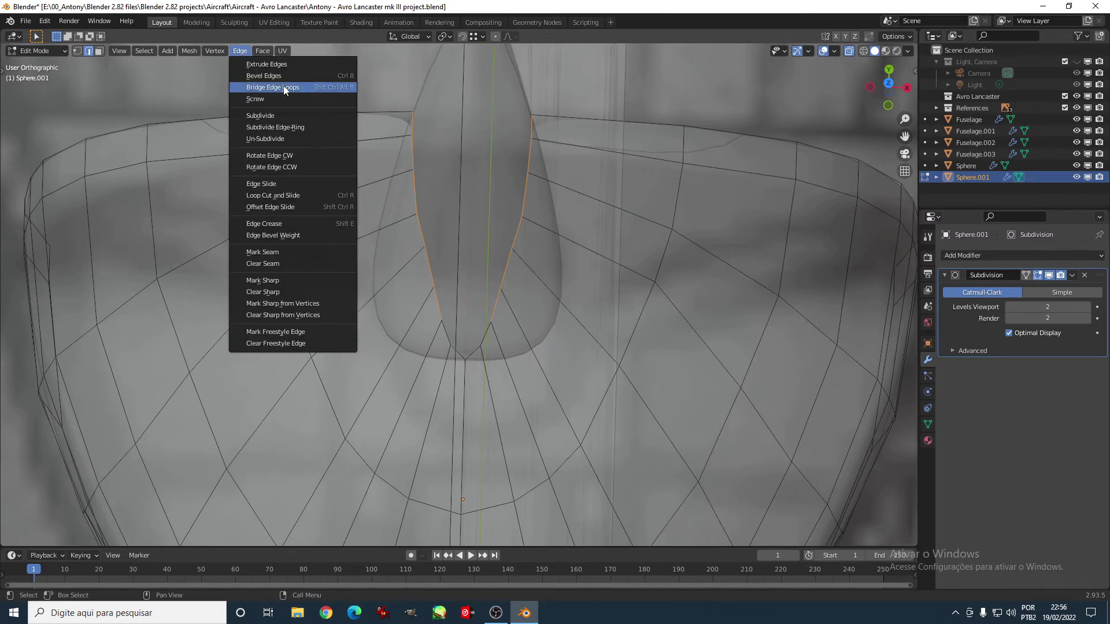
left_click(283, 86)
key("1")
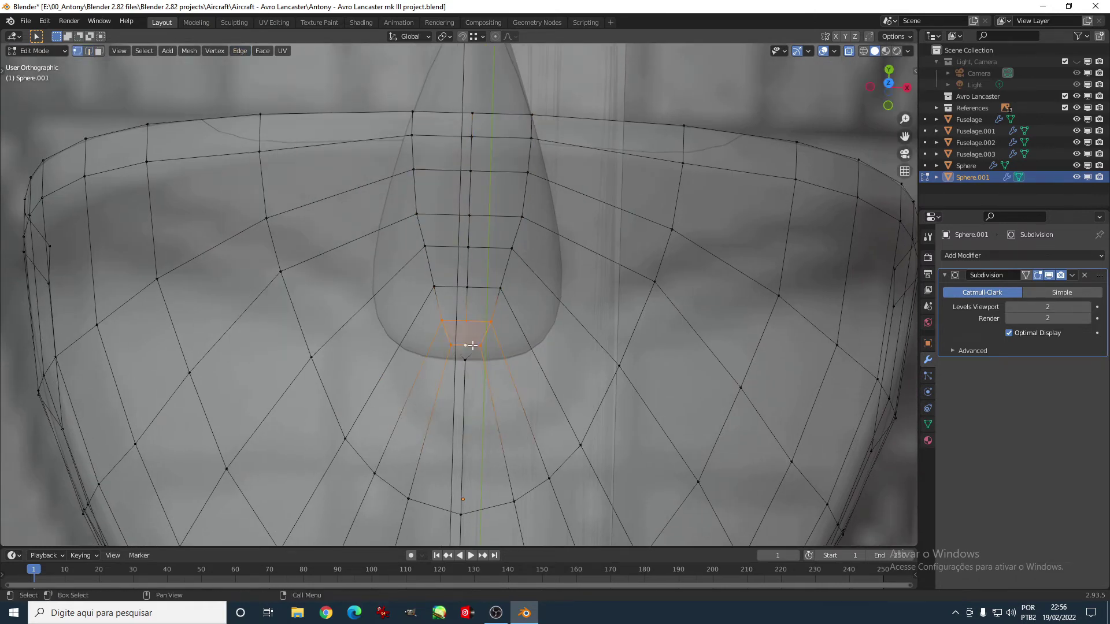
scroll(446, 317, "down", 5)
Step: Exit canopy editing, deselect all and orbit out to view the whole fuselage
key("alt+z")
mouse_move(447, 317)
middle_mouse_down()
mouse_move(694, 209)
mouse_move(466, 311)
middle_mouse_up()
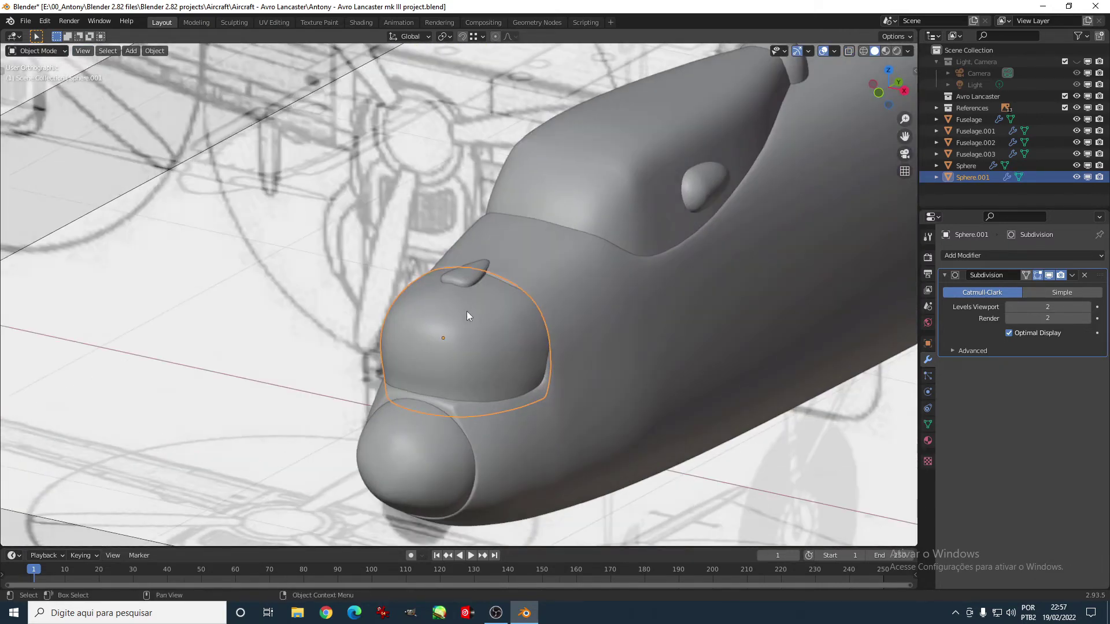
scroll(467, 311, "up", 5)
left_click(848, 52)
middle_click_drag(578, 202, 483, 178)
scroll(490, 163, "down", 3)
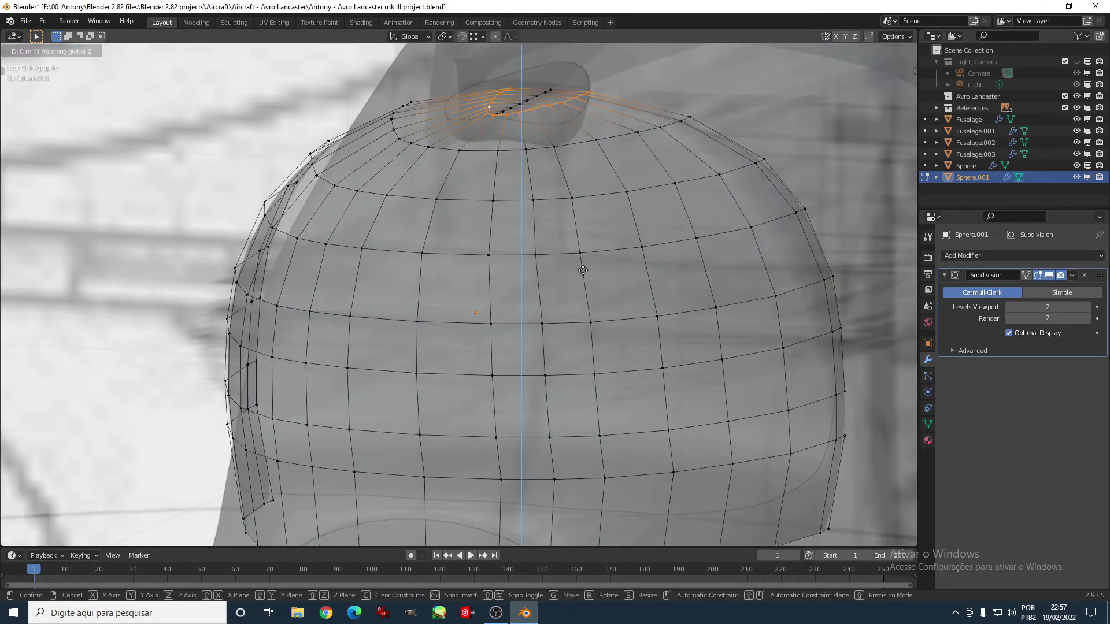
key("Tab")
scroll(591, 262, "down", 4)
key("alt+z")
key("alt+a")
middle_click_drag(591, 262, 543, 271)
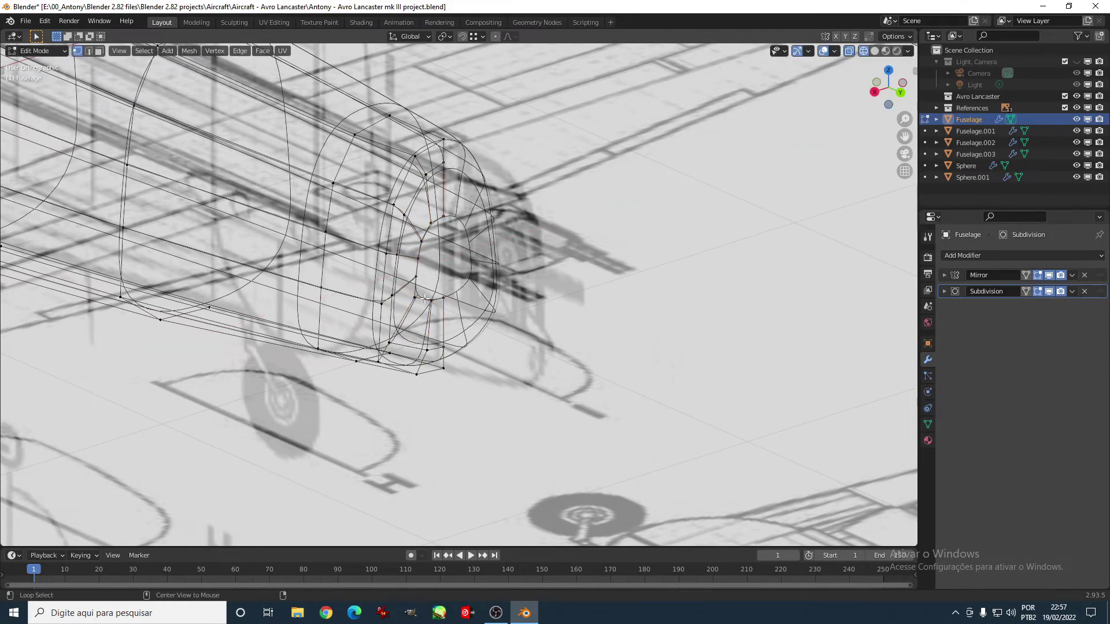
Step: Extrude the selected nose edge loop along X and view it from the side in X-ray
middle_click_drag(528, 323, 527, 260)
key("e")
key("x")
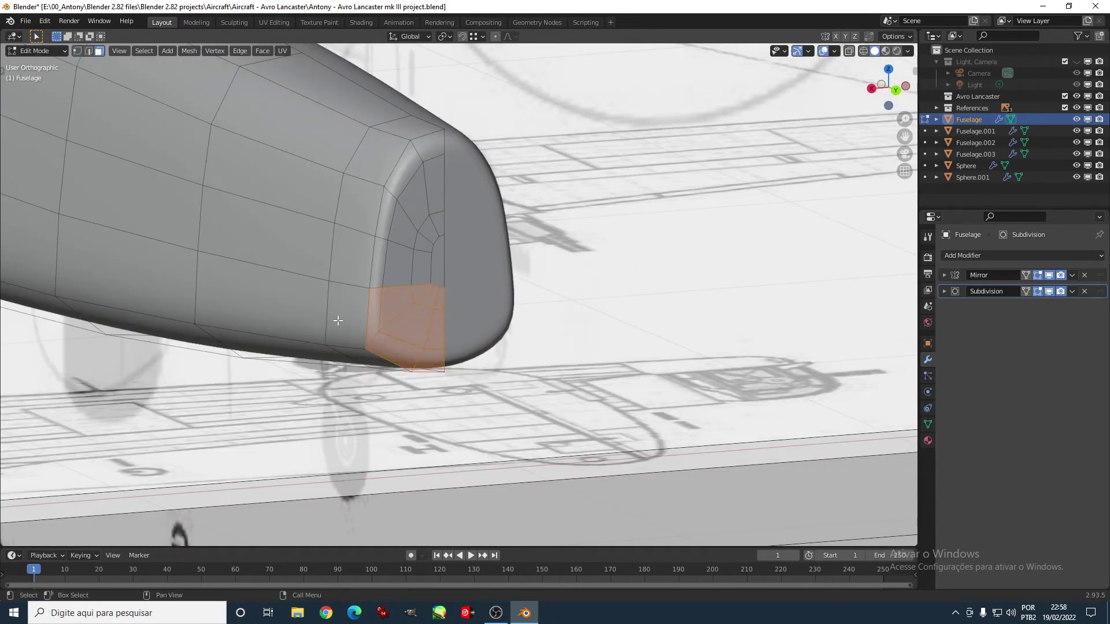
key("KP_3")
key("shift+z")
key("ctrl+Tab")
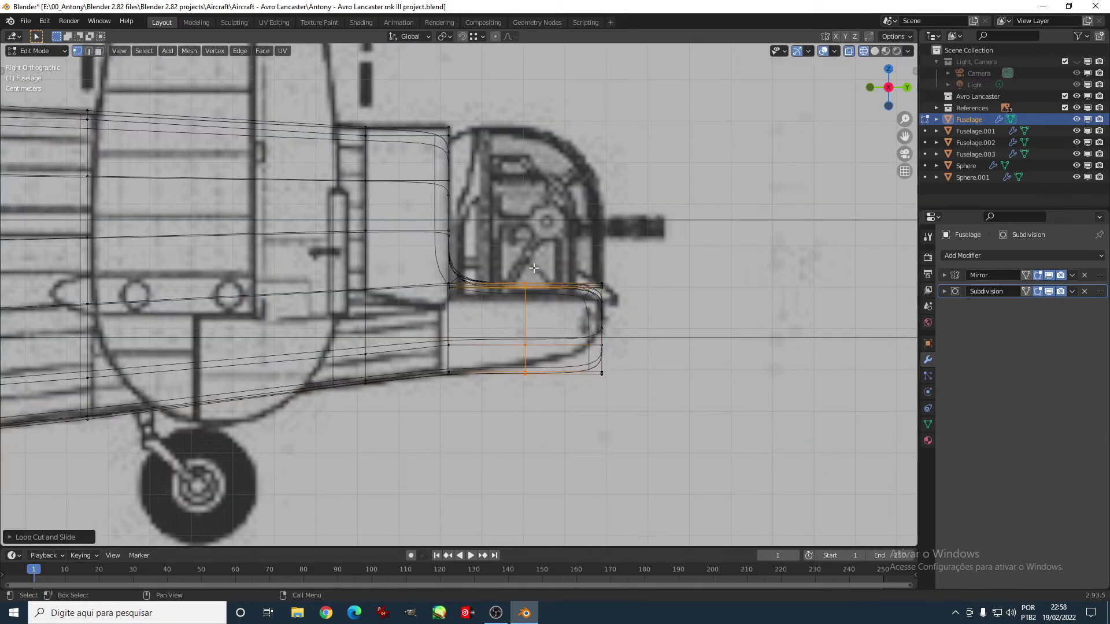
Step: Raise the front chin vertex column and push the tip vertices along Y to the blueprint
left_click_drag(514, 382, 537, 332)
key("g")
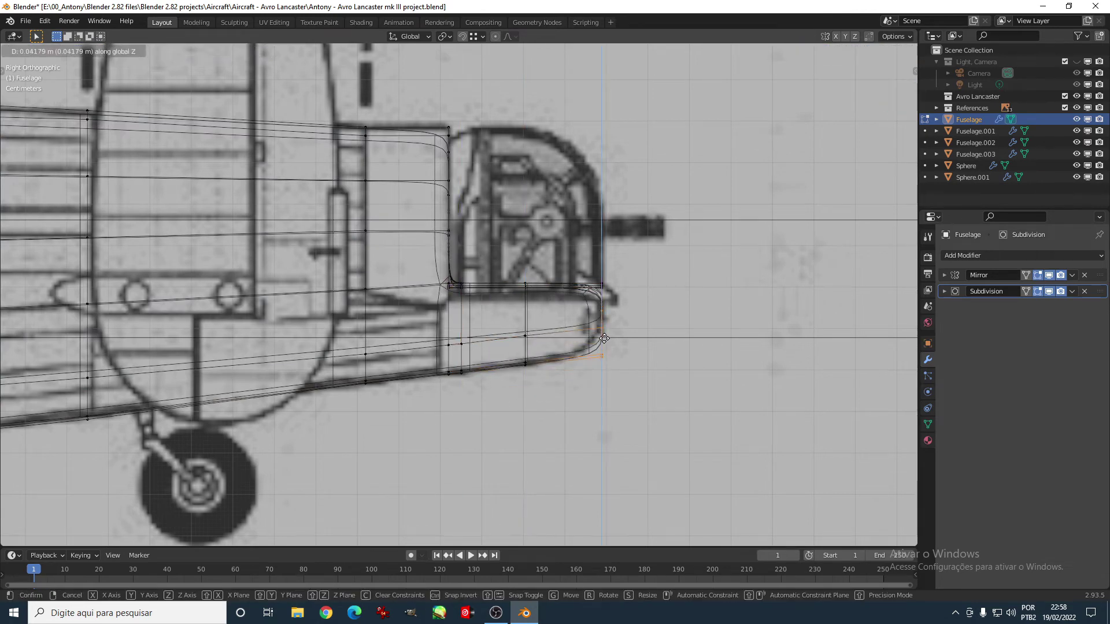
left_click(538, 324)
left_click_drag(590, 384, 612, 343)
key("g")
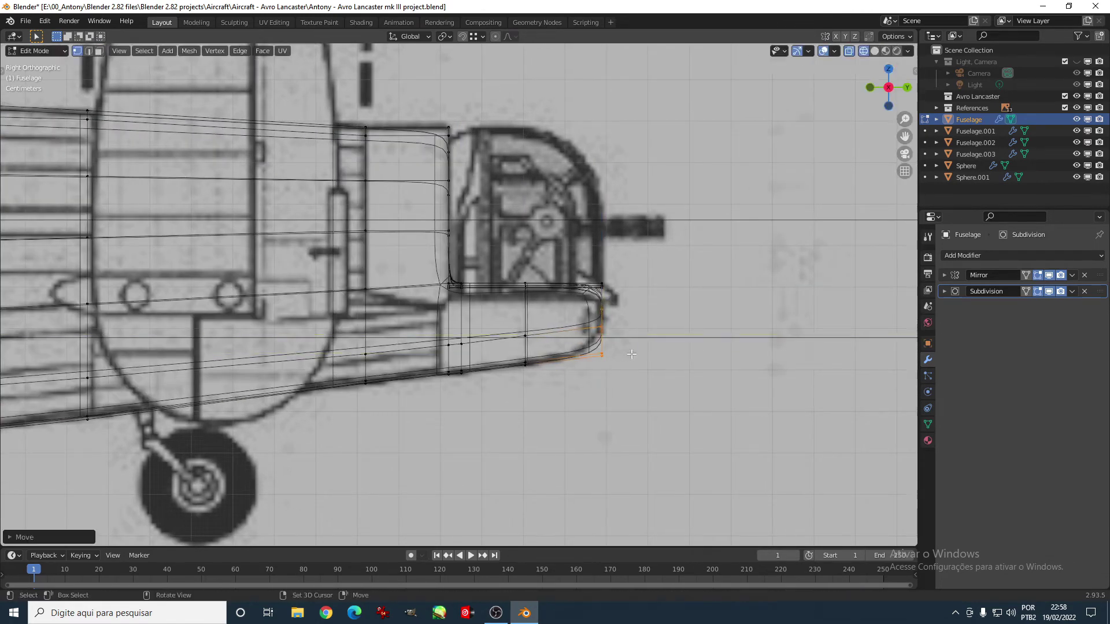
key("y")
left_click(653, 389)
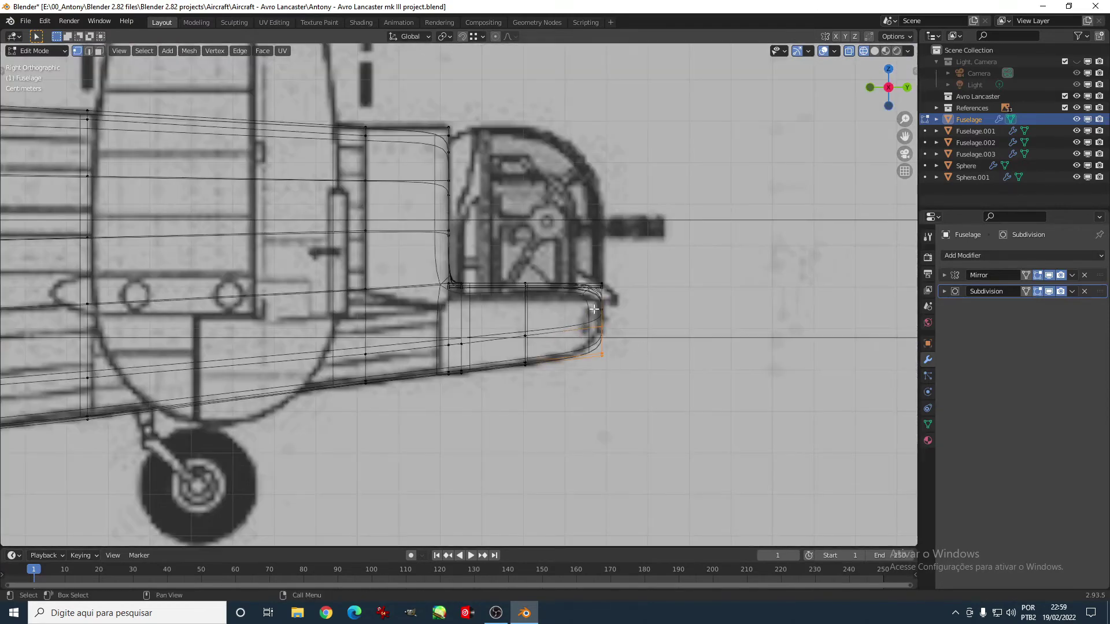
Step: Move the selected nose vertices along Y to match the side-view chin outline
key("c")
key("Escape")
middle_click_drag(612, 322, 538, 330)
key("KP_3")
key("KP_3")
key("g")
key("y")
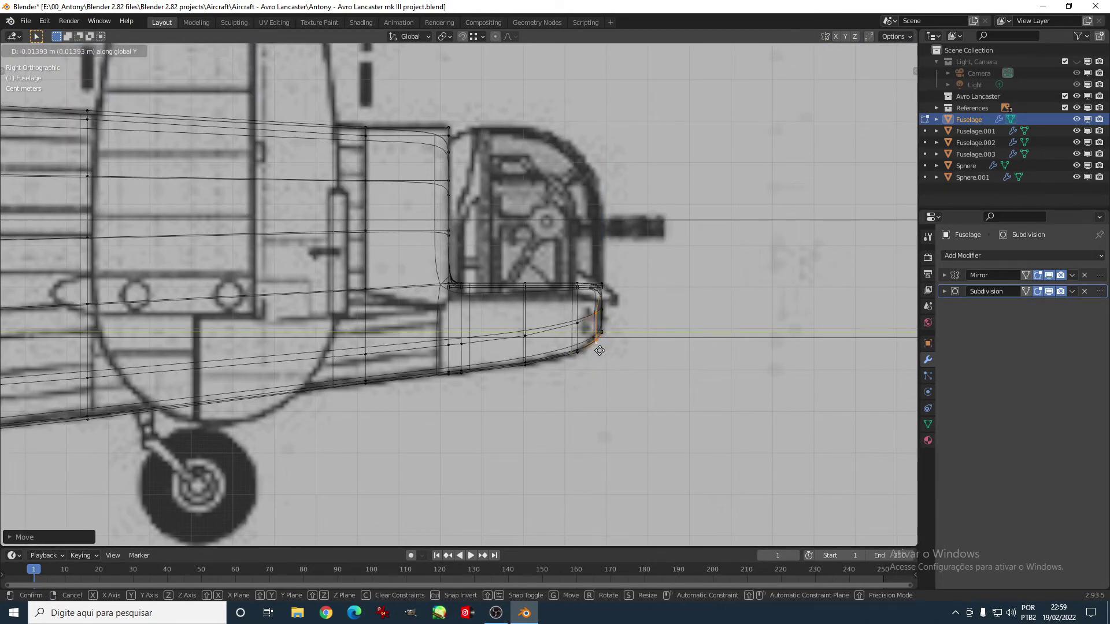
left_click(602, 344)
Step: Slide a vertical chin edge loop and box-select the underside nose faces for removal
scroll(602, 345, "down", 2)
left_click(445, 260, "alt")
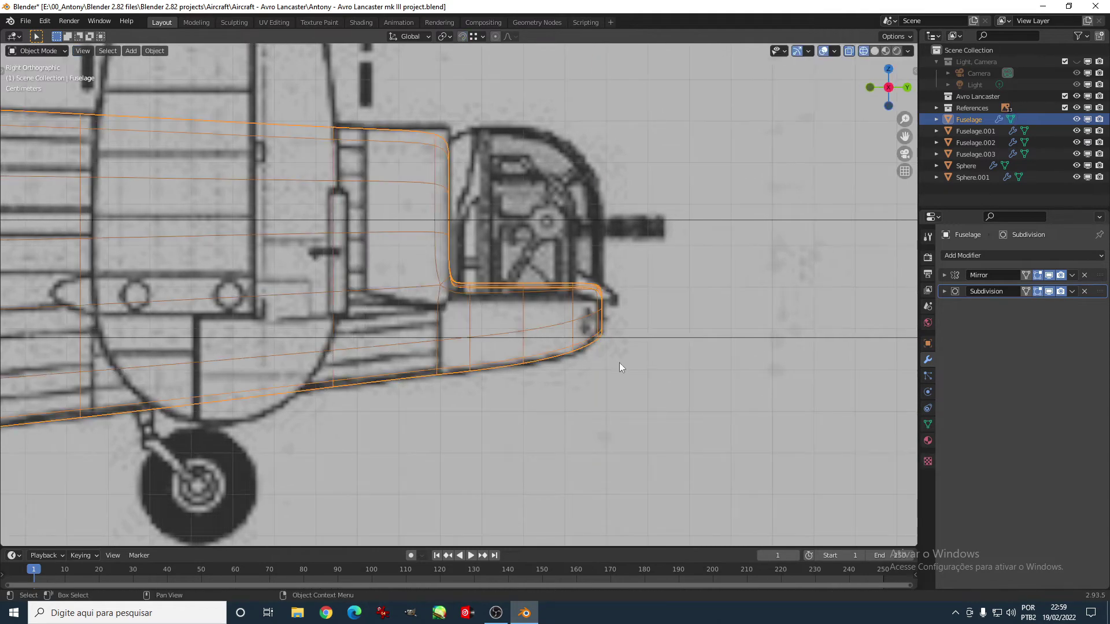
key("g")
key("g")
left_click(436, 178)
mouse_move(436, 178)
middle_mouse_down()
mouse_move(521, 247)
mouse_move(404, 282)
middle_mouse_up()
scroll(522, 247, "up", 3)
left_click_drag(403, 294, 370, 341)
Step: Delete the chin's side faces to open a hole, then nudge a rim vertex sideways
key("x")
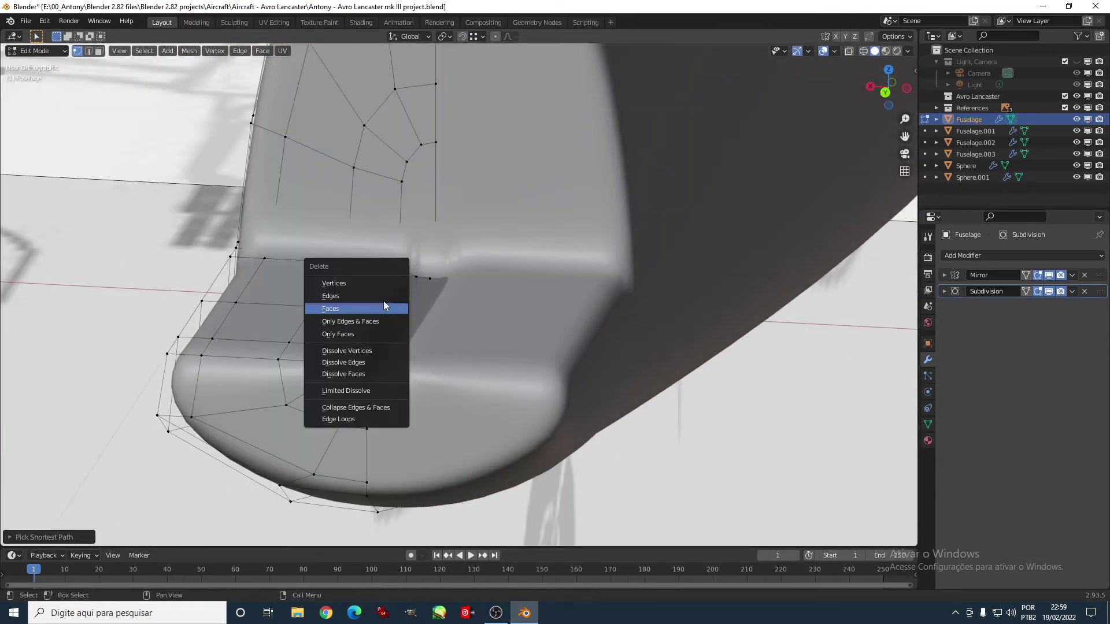
left_click(359, 306)
left_click(398, 305)
key("g")
key("x")
key("alt+z")
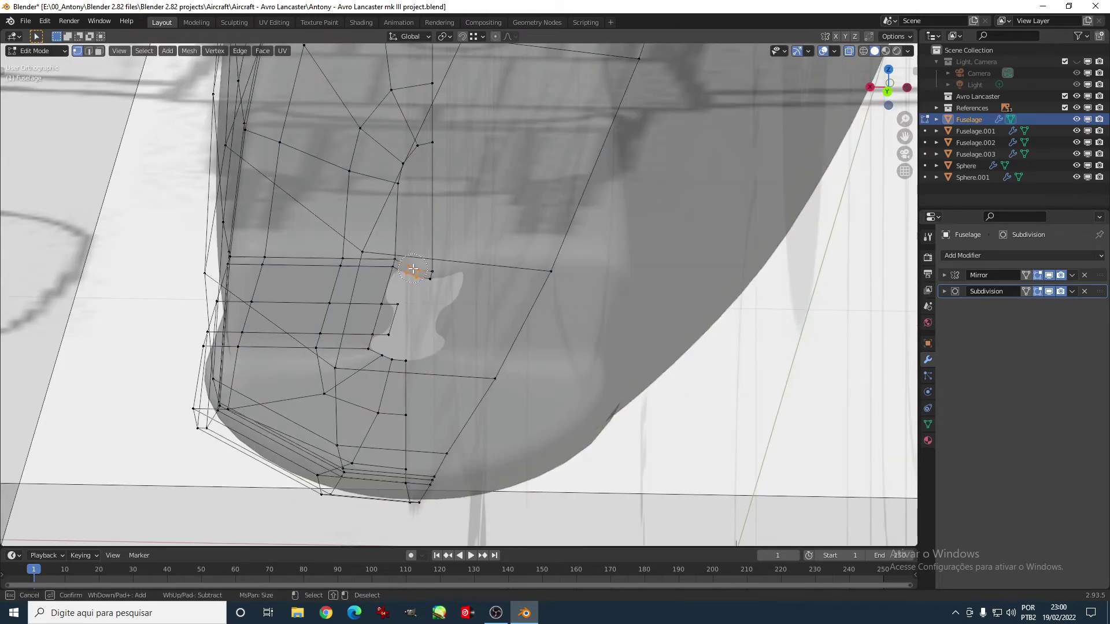
Step: Extrude the opening's rim sideways and snap a rim vertex onto a neighbouring vertex
key("Escape")
key("e")
key("x")
left_click(508, 212)
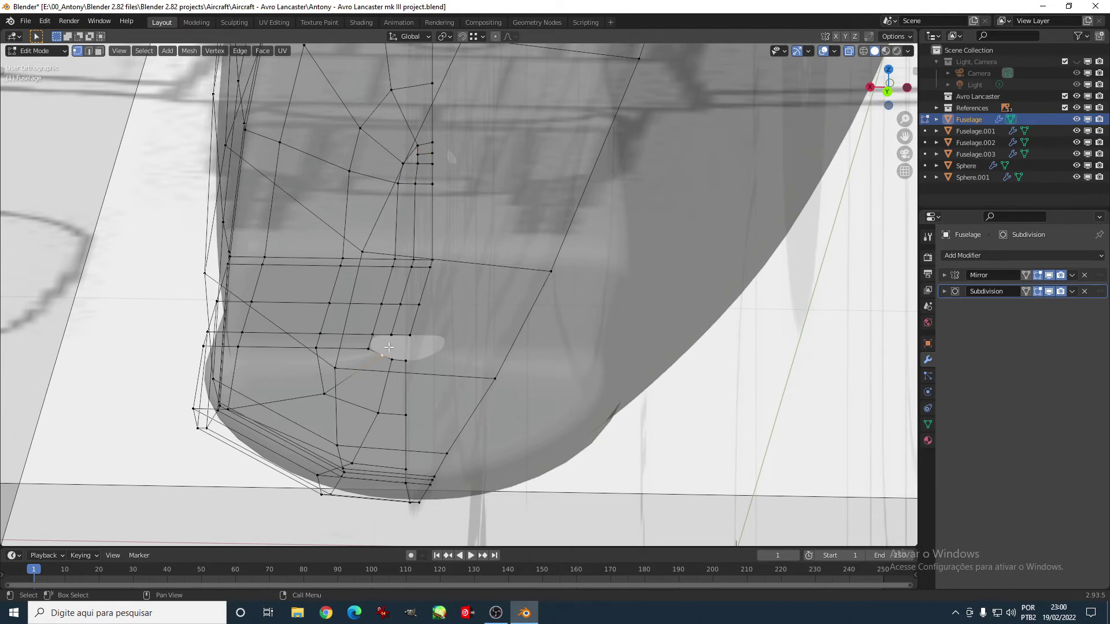
middle_click_drag(389, 347, 370, 335)
key("shift+Tab")
key("g")
left_click(365, 331)
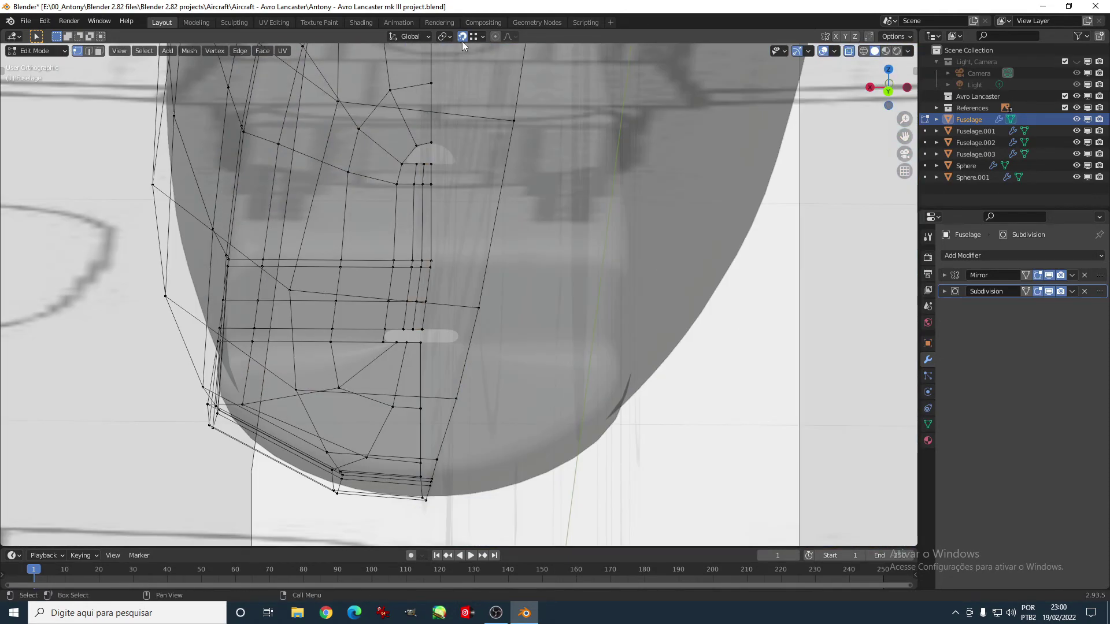
left_click(463, 38)
Step: Extrude a new vertex from the opening's corner and slide the edge into place
middle_click_drag(463, 174, 460, 334)
scroll(483, 336, "up", 3)
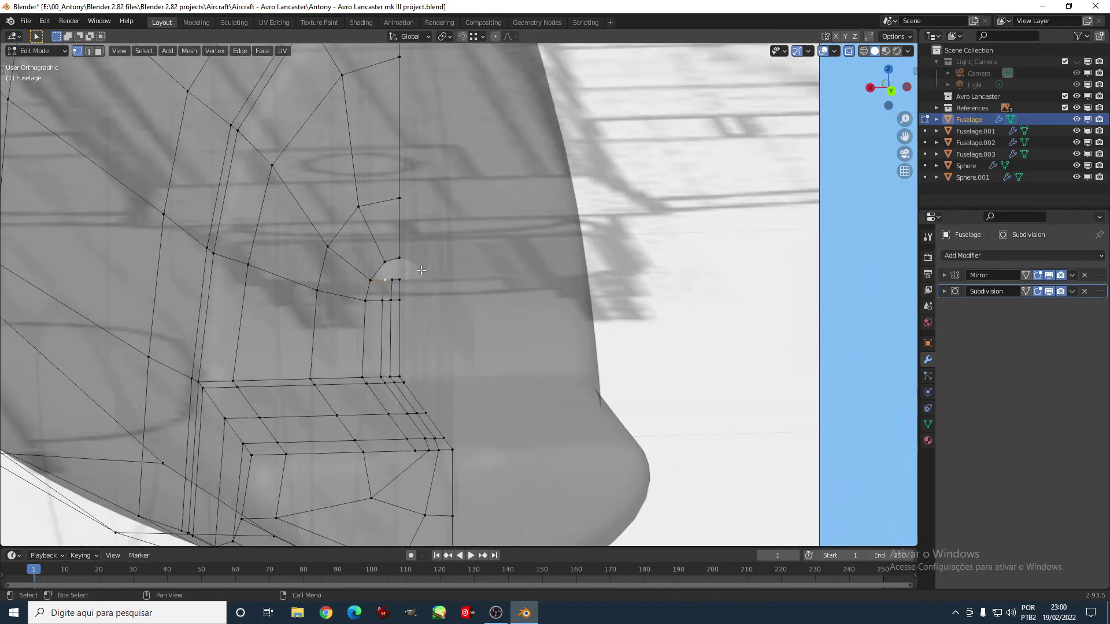
scroll(484, 337, "up", 2)
key("e")
left_click(356, 261)
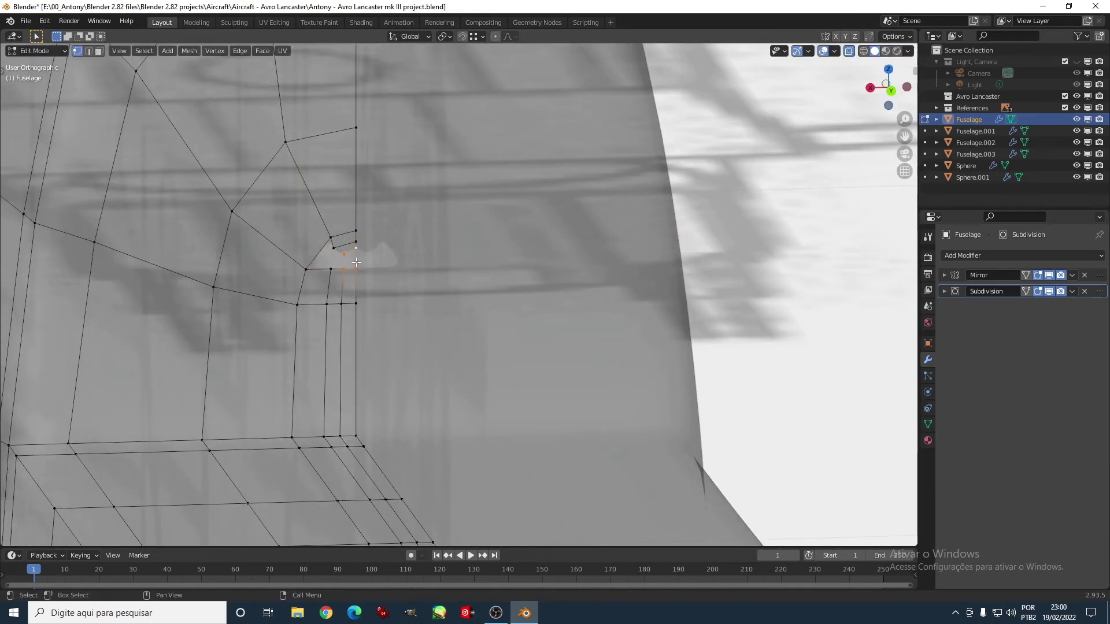
scroll(324, 269, "down", 5)
middle_click_drag(325, 269, 441, 166)
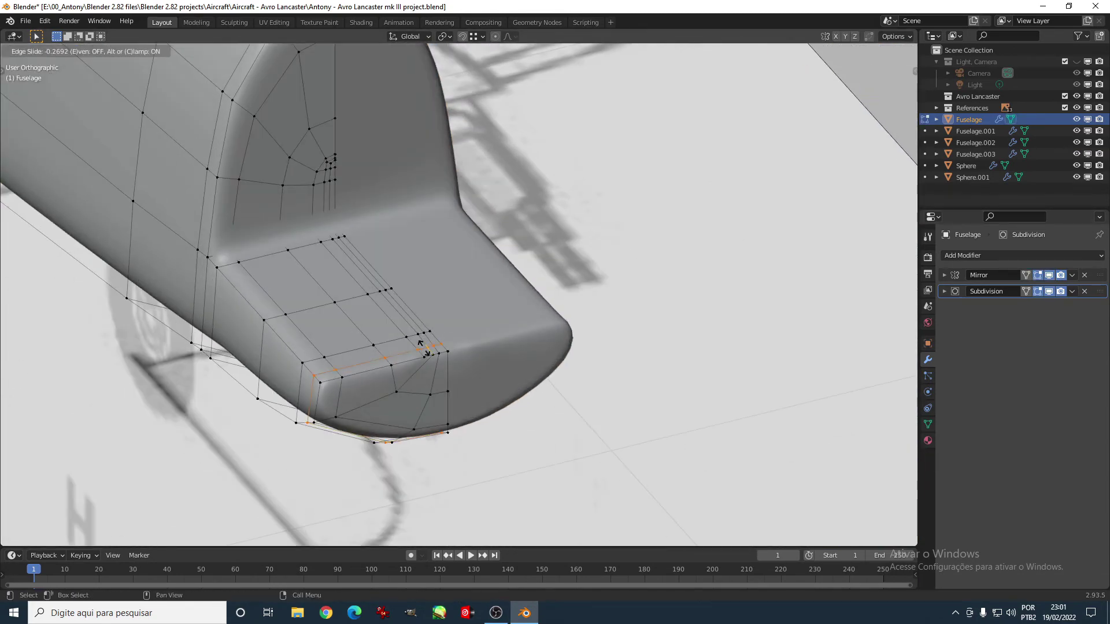
left_click(426, 348)
scroll(428, 323, "up", 3)
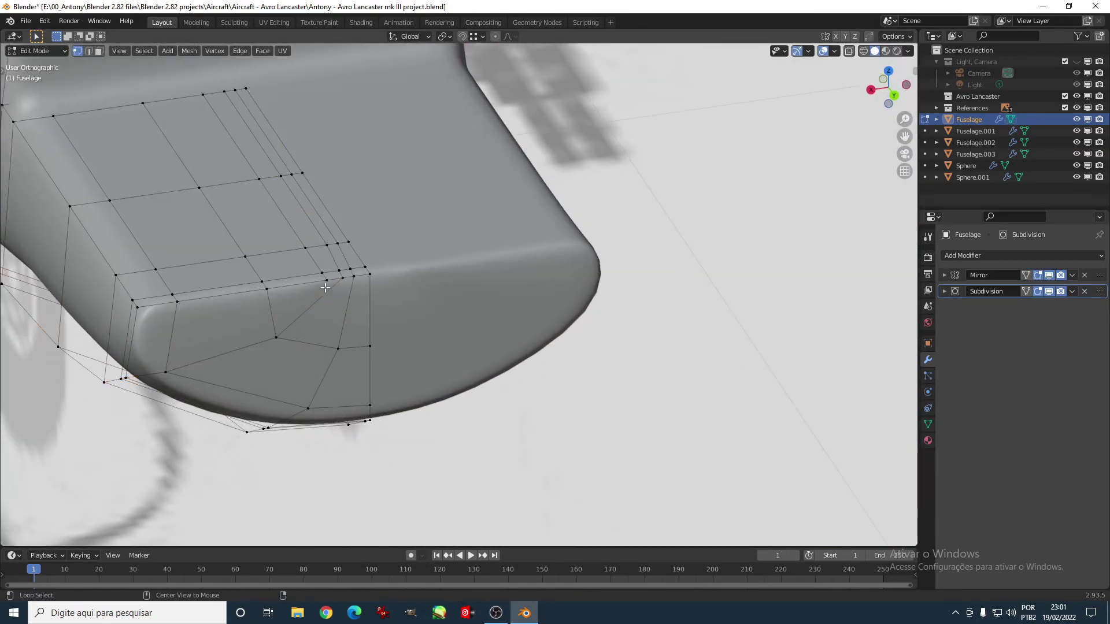
right_click(323, 289)
Step: Round off the window by moving a corner vertex and raising its lower edge vertically
left_click(255, 344)
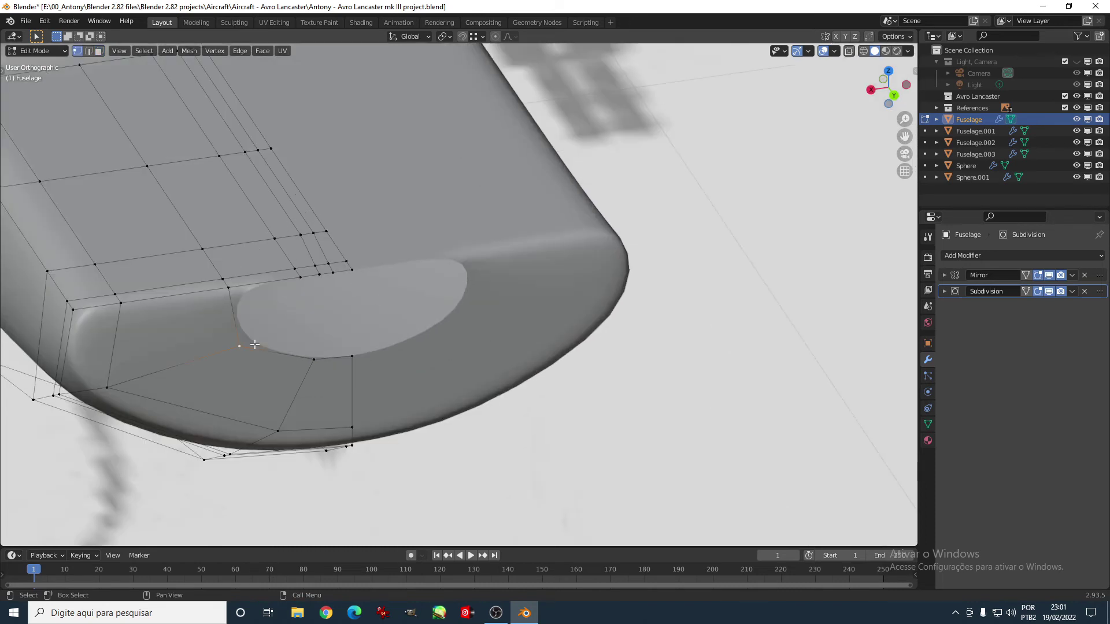
key("g")
left_click(296, 295)
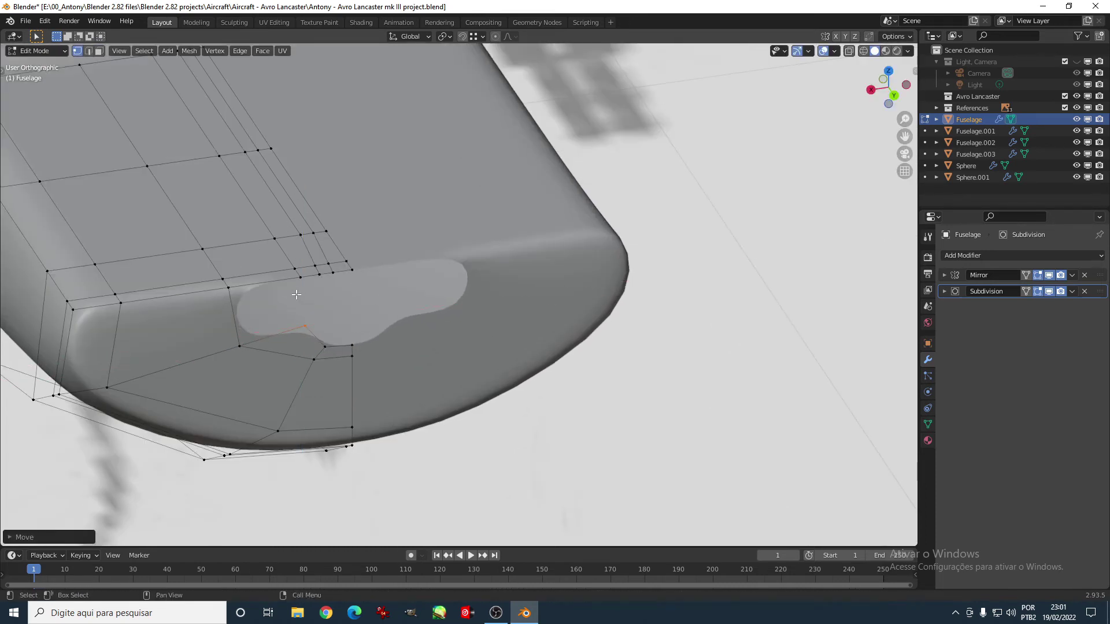
left_click(349, 344, "ctrl")
middle_click_drag(349, 344, 355, 320)
key("g")
key("z")
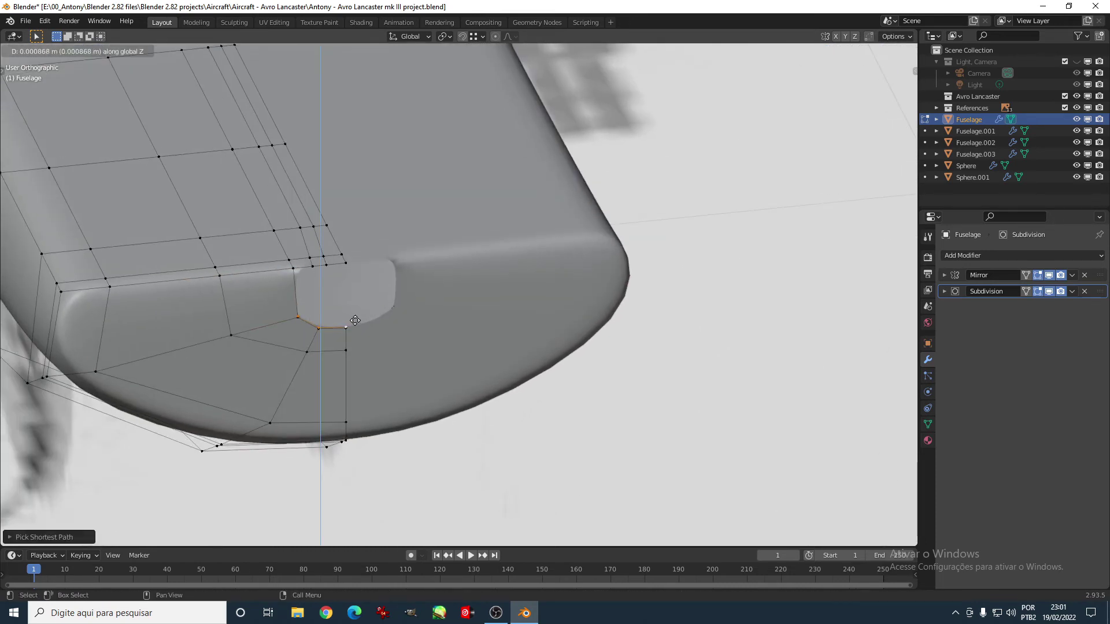
left_click(369, 314)
scroll(212, 262, "up", 2)
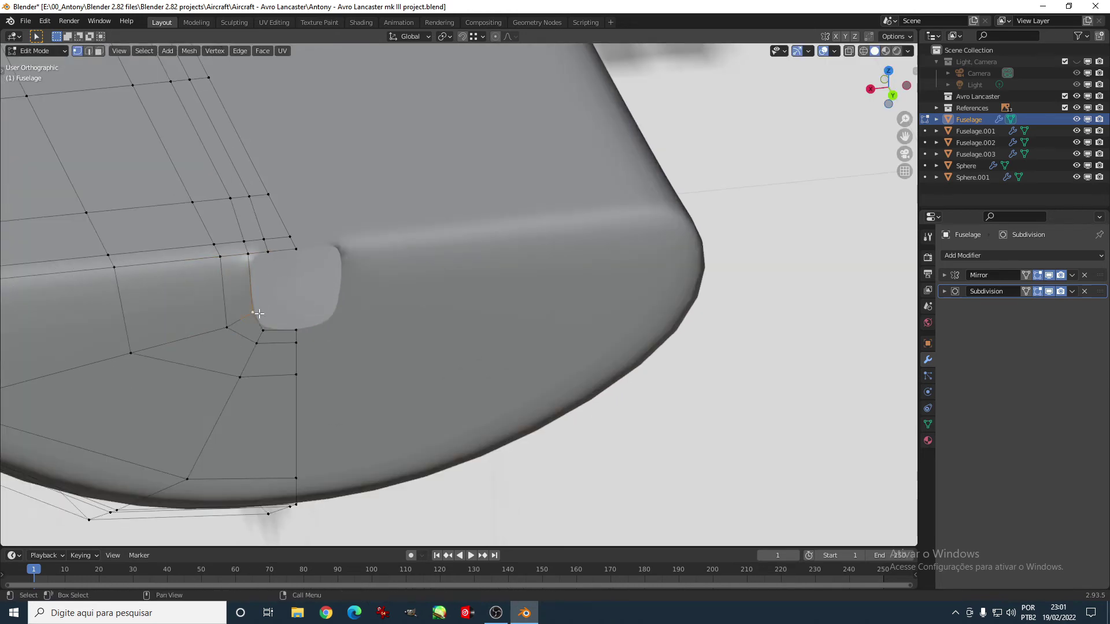
right_click(272, 282)
right_click(277, 322)
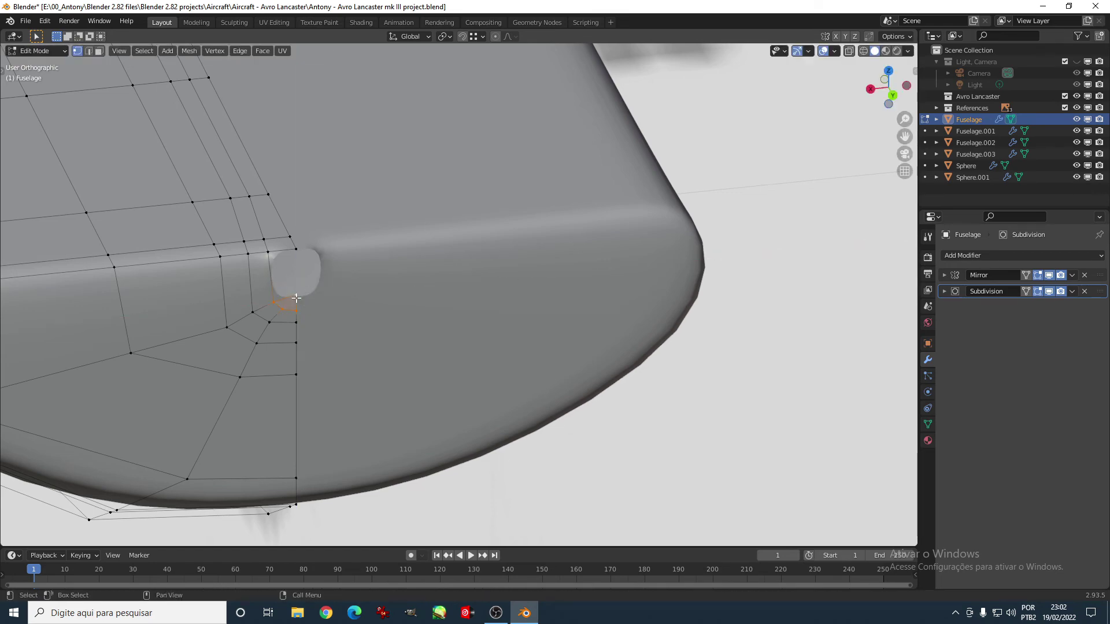
Step: Orbit around to the side of the nose and preview a new edge loop around the chin
scroll(296, 298, "down", 4)
mouse_move(346, 277)
middle_mouse_down()
mouse_move(463, 269)
mouse_move(399, 277)
mouse_move(416, 266)
mouse_move(347, 255)
middle_mouse_up()
scroll(402, 241, "up", 3)
left_click(284, 256)
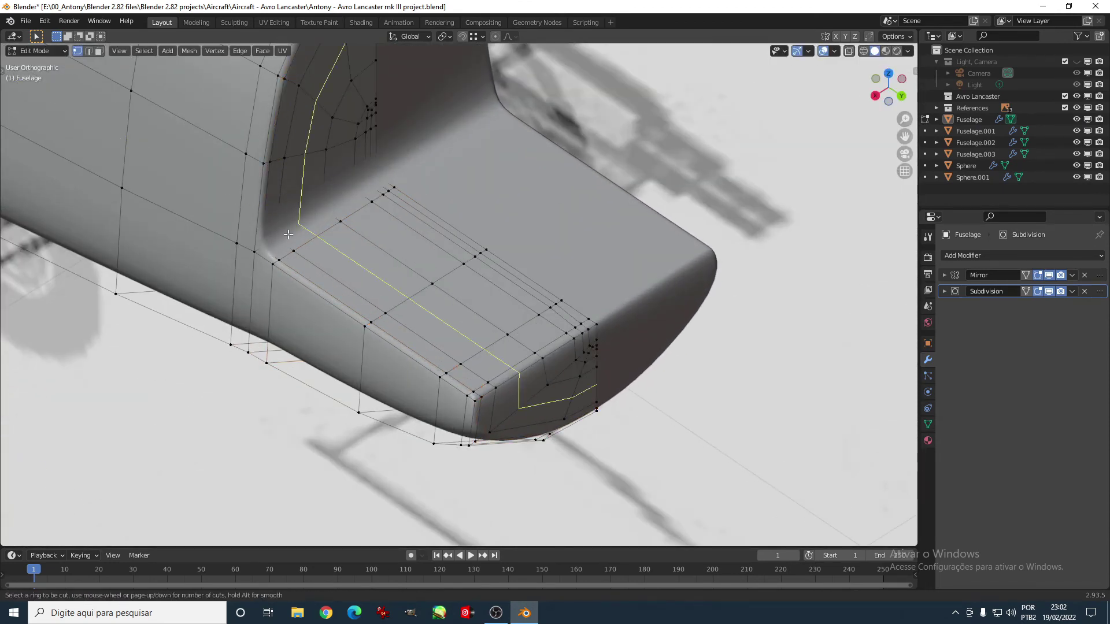
Step: Add the edge loop around the chin and slide the edges beside the nose blister
left_click(288, 234)
key("KP_3")
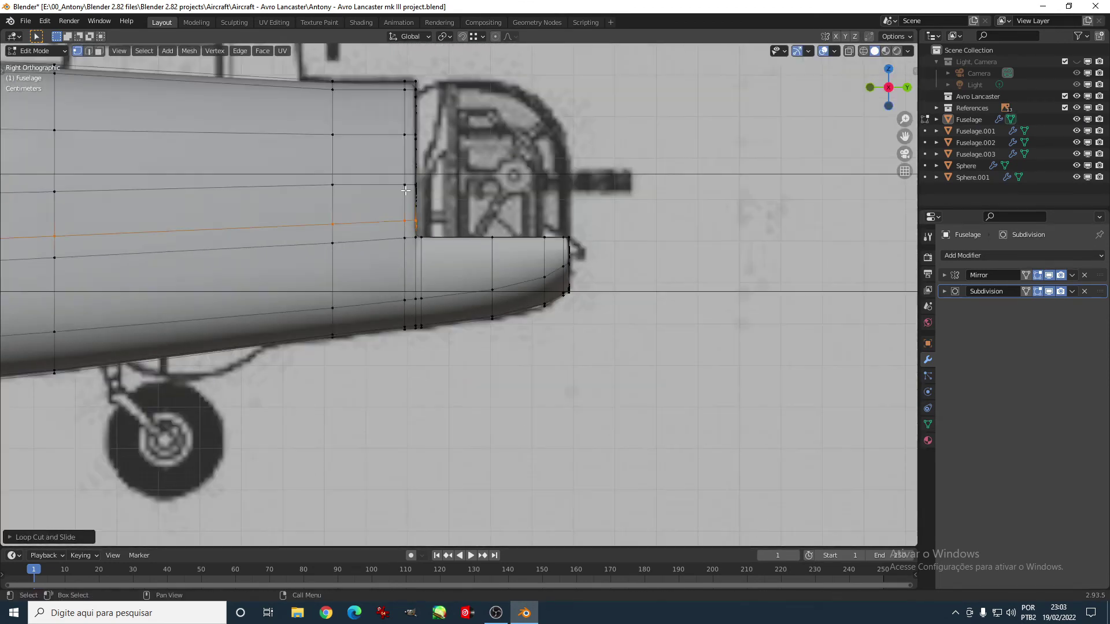
mouse_move(405, 190)
middle_mouse_down()
mouse_move(397, 285)
mouse_move(327, 241)
mouse_move(439, 258)
middle_mouse_up()
left_click(417, 254, "ctrl")
key("g")
key("g")
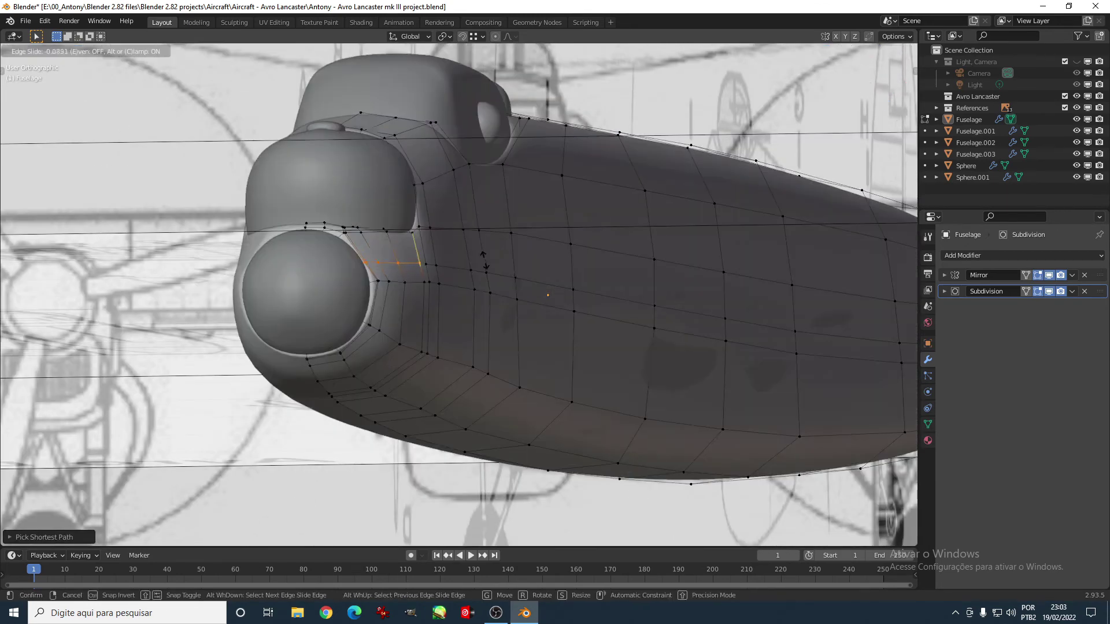
left_click(426, 267)
scroll(439, 260, "up", 2)
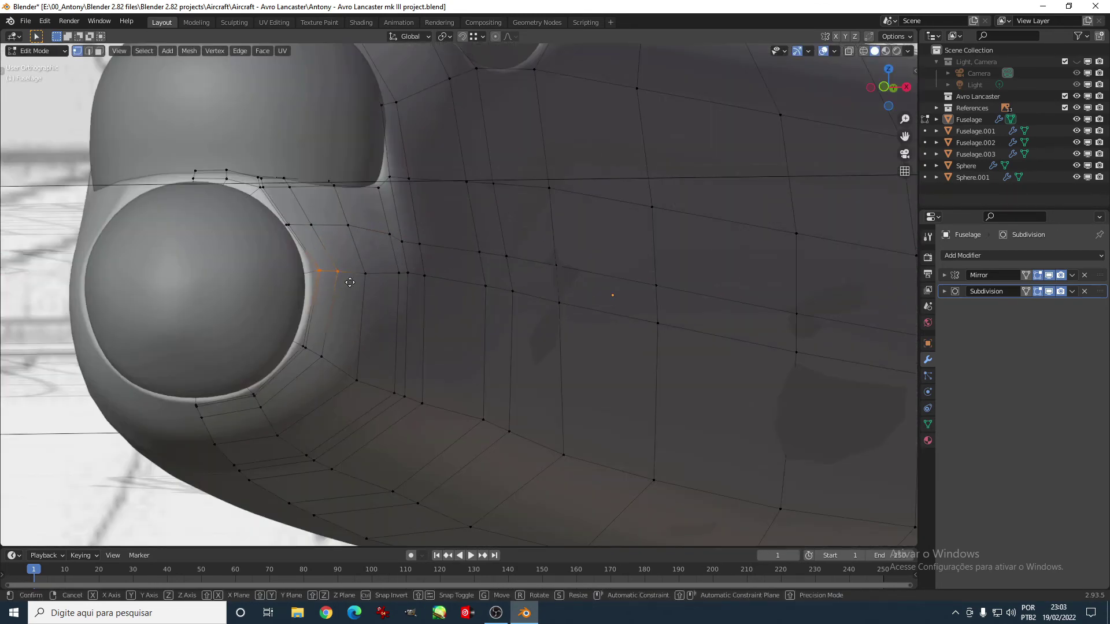
key("Tab")
scroll(404, 243, "down", 5)
key("KP_3")
scroll(449, 259, "up", 3)
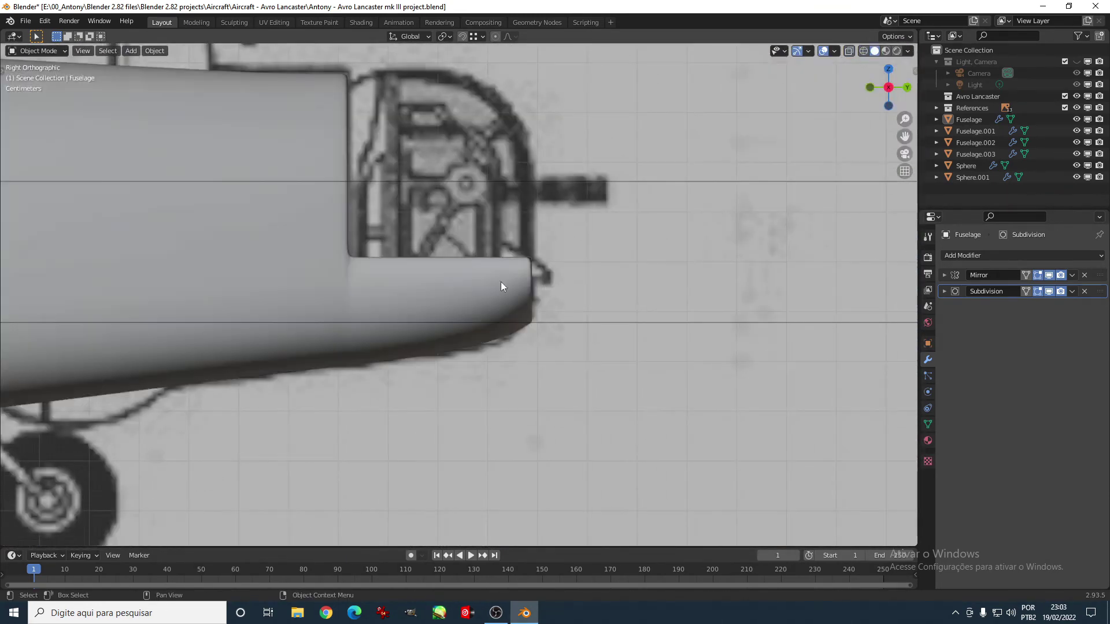
Step: In see-through side view, box-select the chin's nose edges and move them into shape
key("Tab")
key("alt+z")
left_click_drag(586, 222, 355, 273)
middle_click_drag(354, 273, 520, 289)
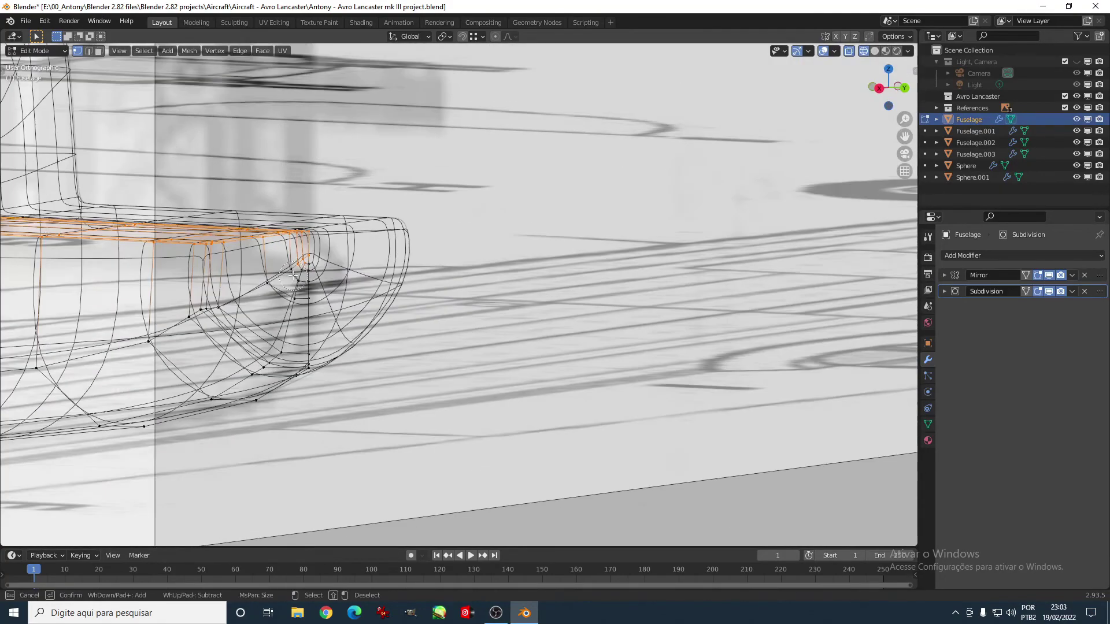
key("KP_3")
scroll(652, 301, "up", 3)
key("g")
left_click(652, 320)
scroll(652, 321, "down", 3)
scroll(590, 321, "up", 3)
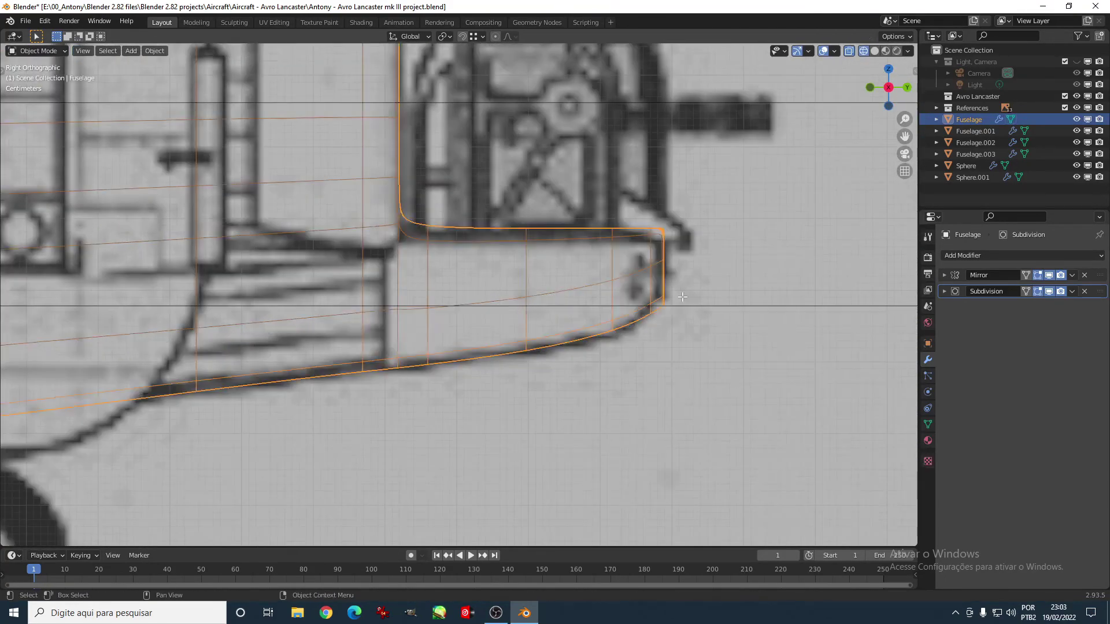
Step: Return to Object Mode and show the whole smooth grey fuselage as a rendered preview
key("c")
left_click(644, 319)
key("Escape")
key("Tab")
scroll(708, 309, "down", 5)
middle_click_drag(438, 344, 521, 323)
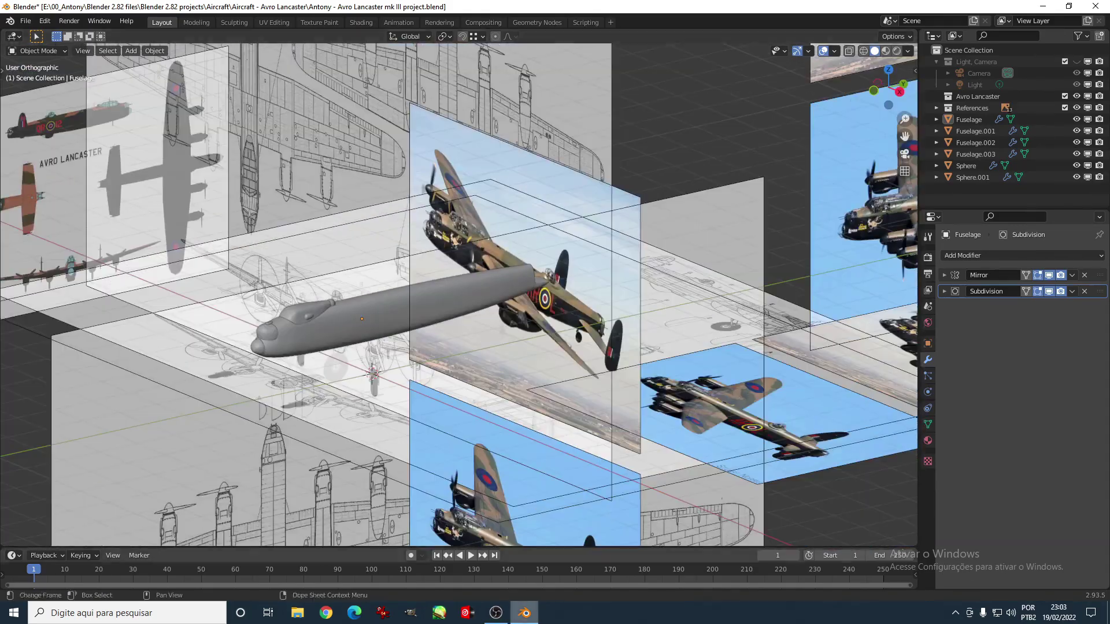
left_click(497, 614)
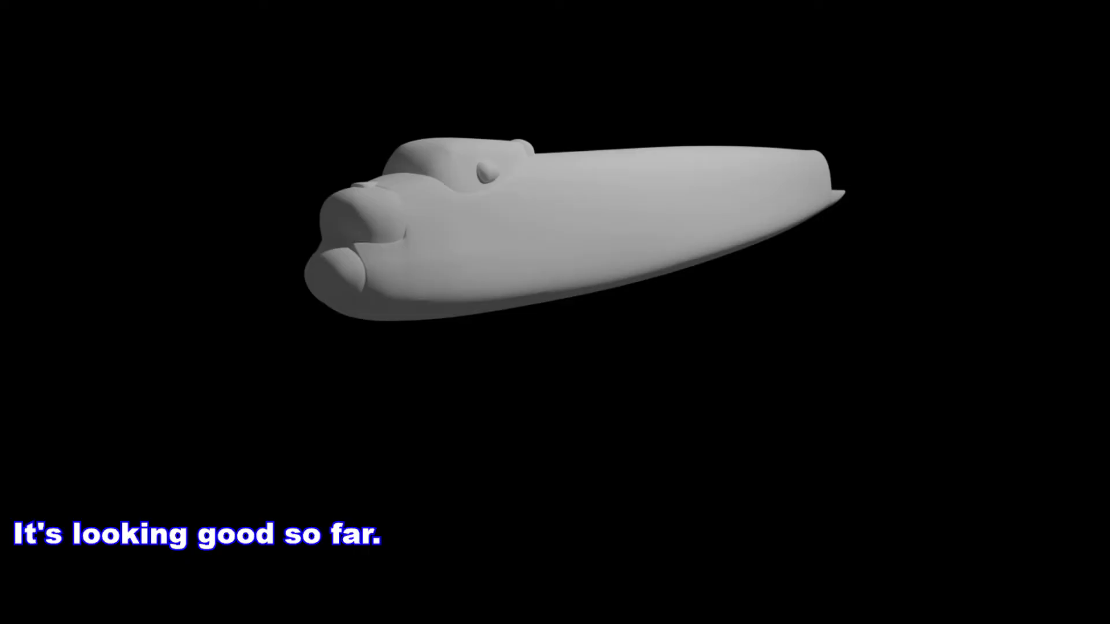